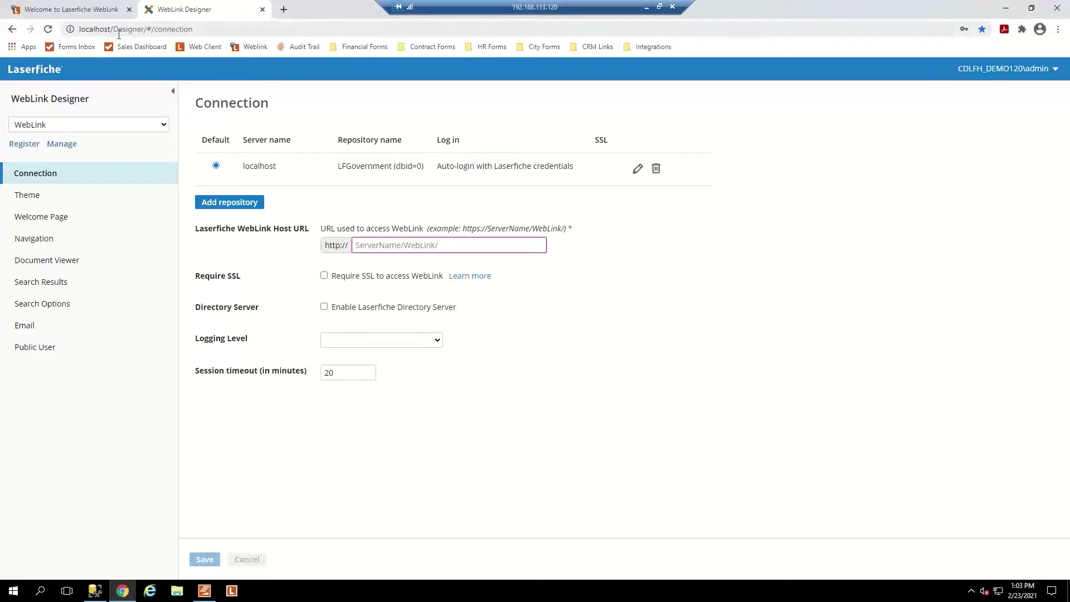
Search the Start menu for 'las', then clear and dismiss the search.
click(14, 593)
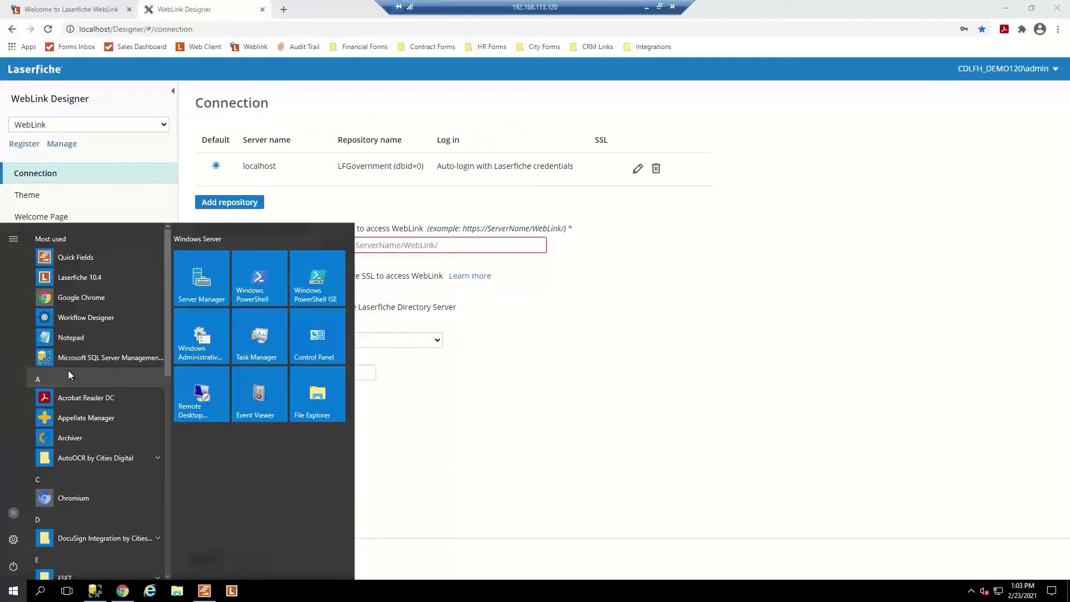
click(68, 375)
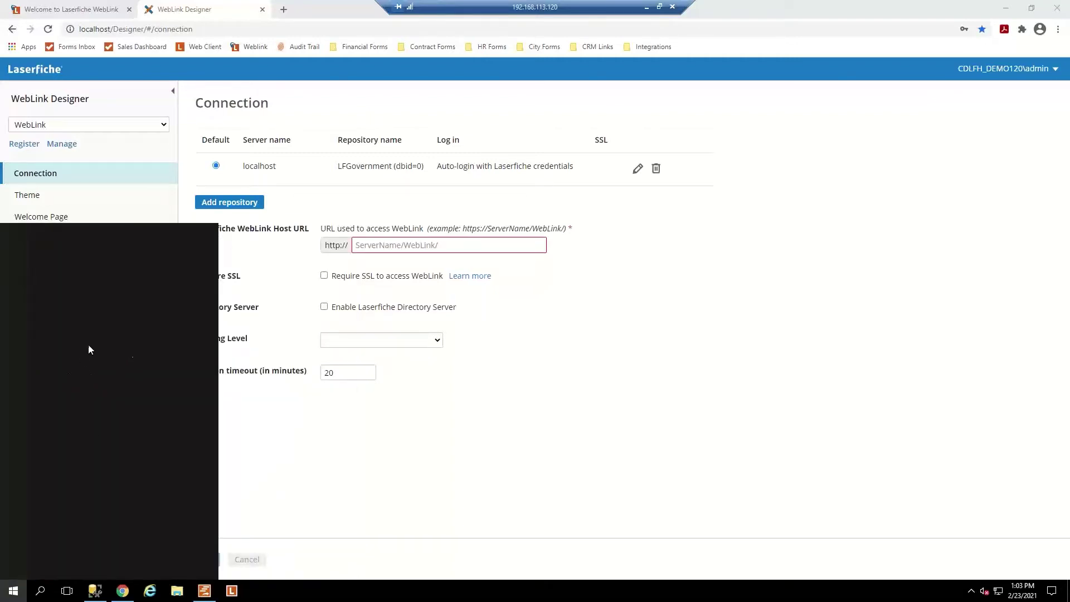
text(I)
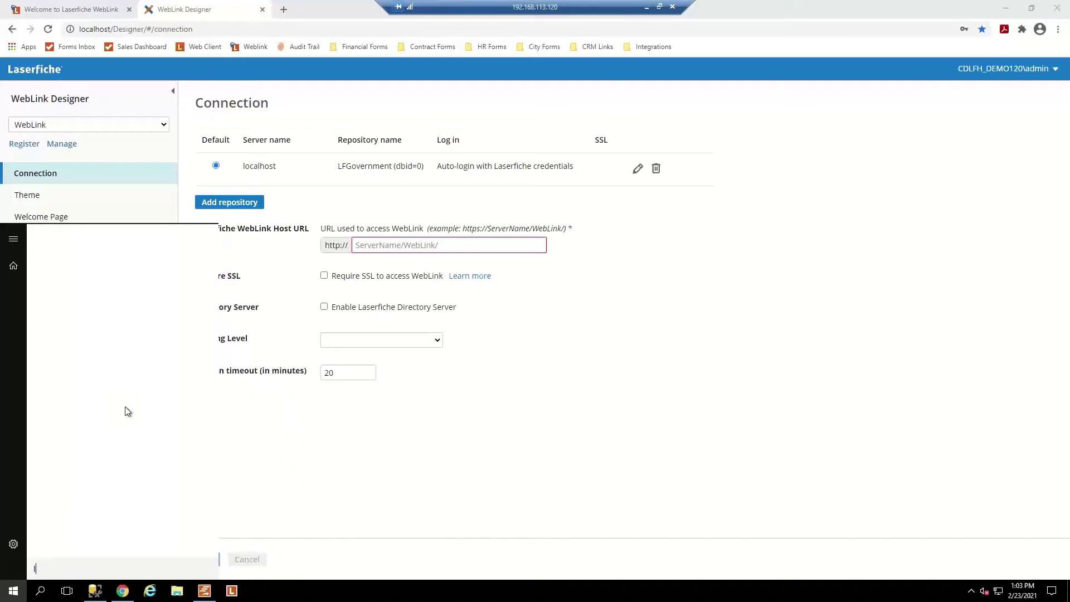
text(as)
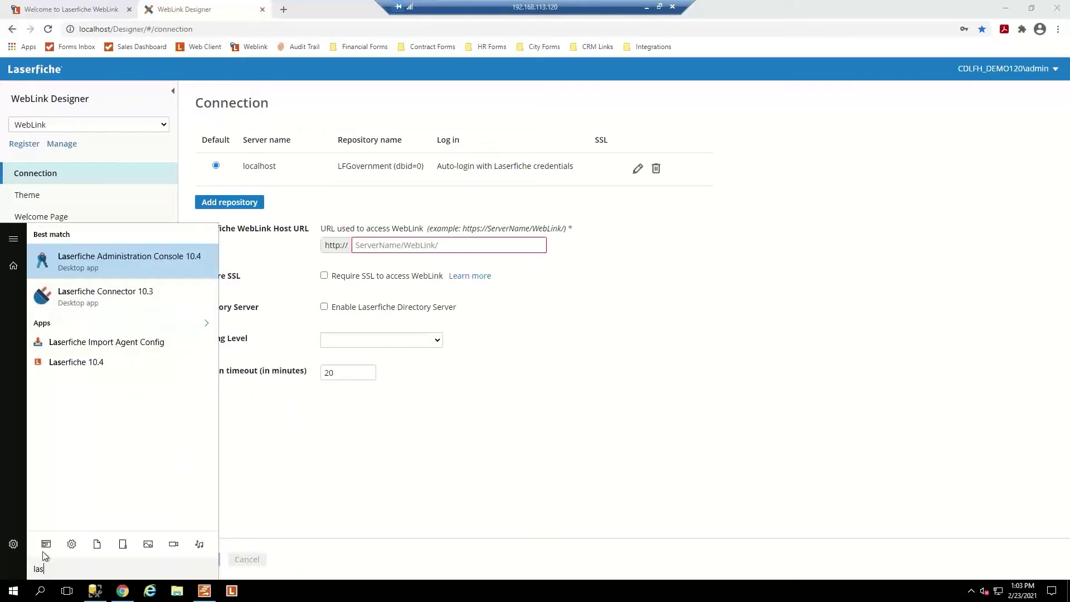
key(BackSpace)
key(BackSpace)
key(BackSpace)
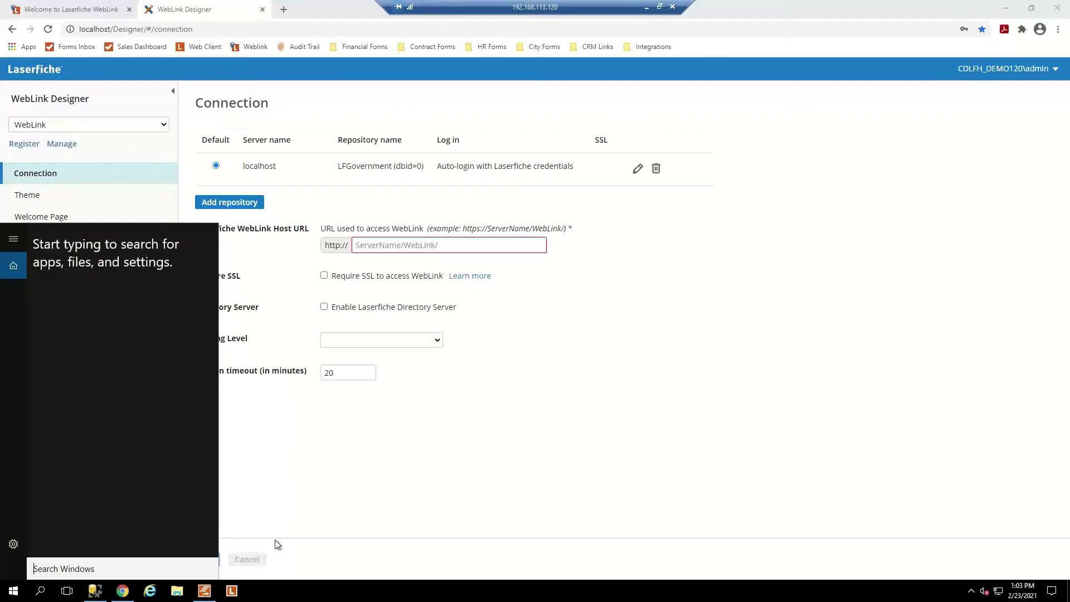
click(312, 505)
Expand the Laserfiche folder in All apps and scroll to WebLink Designer.
click(13, 591)
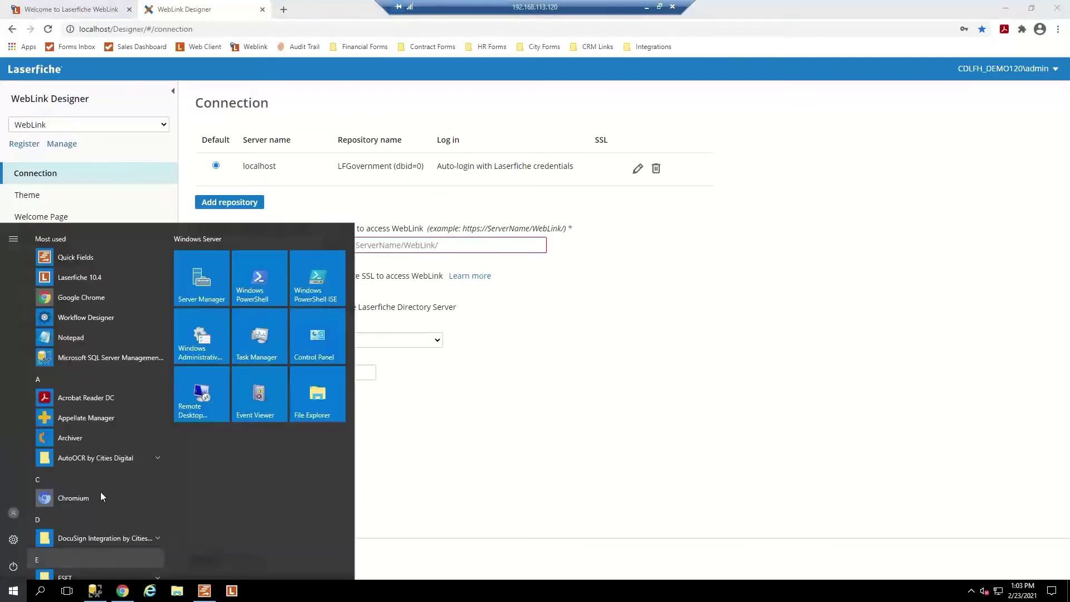
scroll(82, 405, down, 5)
scroll(97, 426, down, 3)
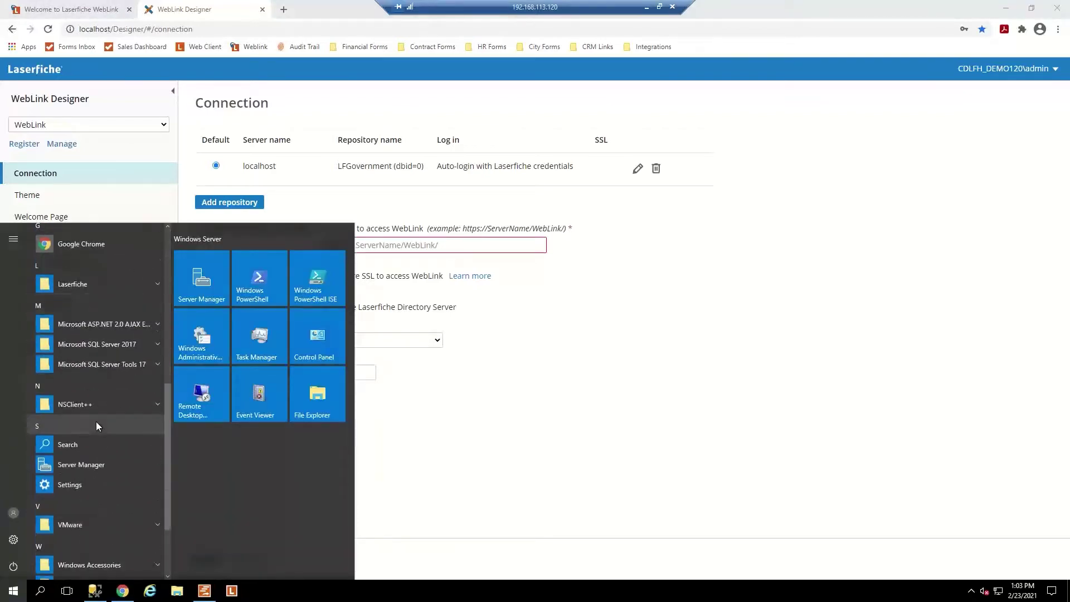
scroll(96, 422, up, 2)
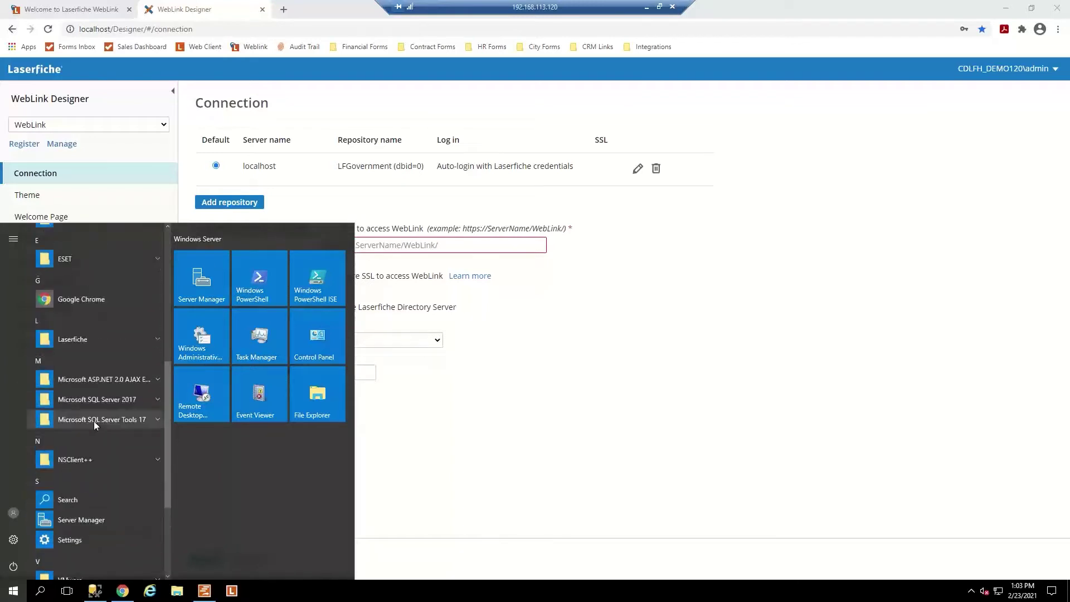
click(149, 338)
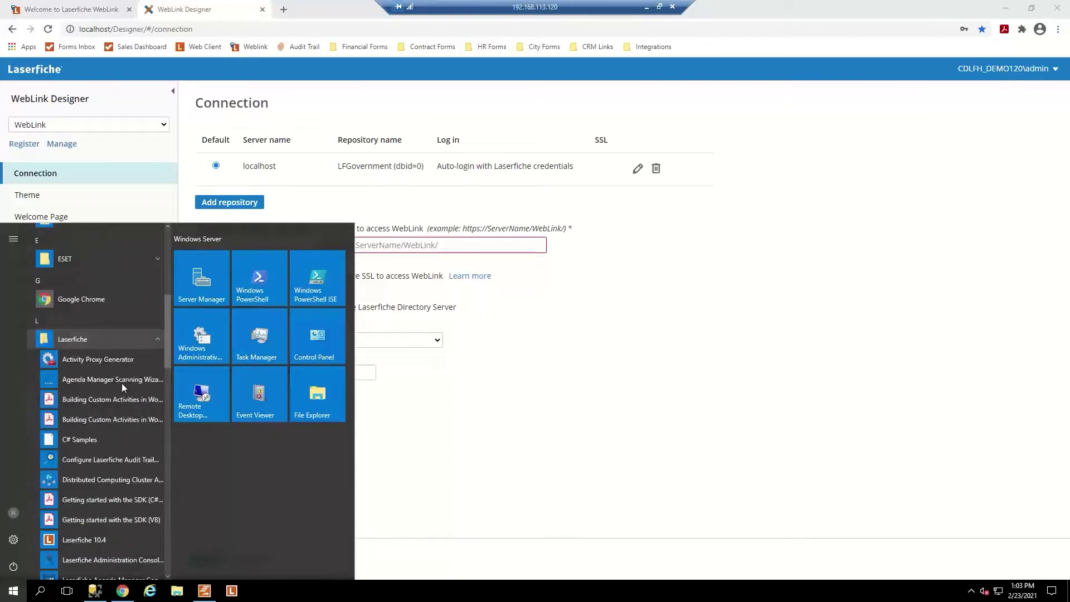
scroll(122, 383, down, 5)
scroll(122, 383, down, 4)
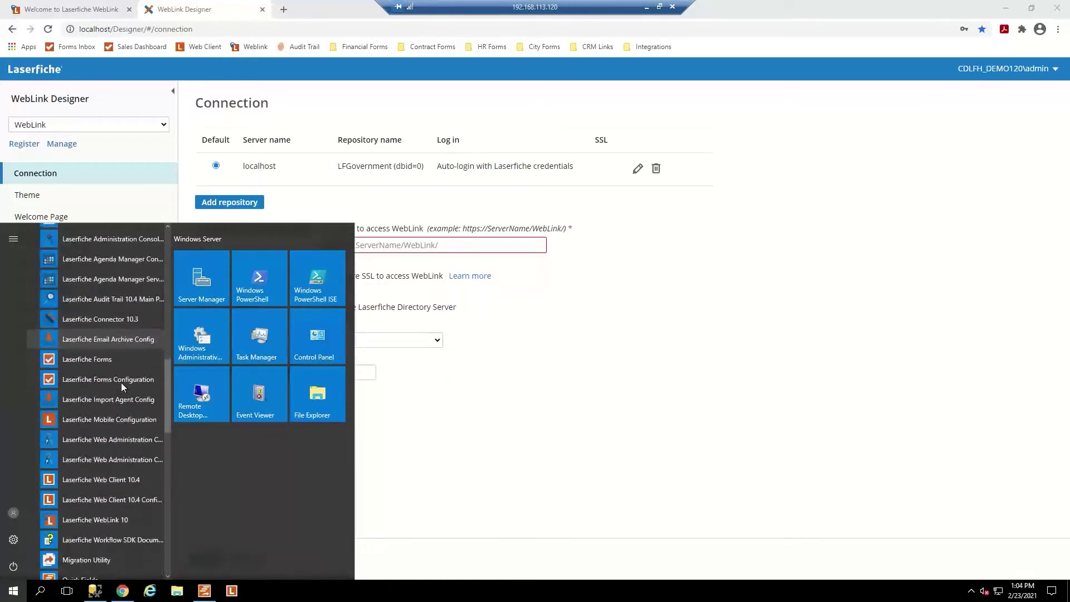
scroll(117, 385, down, 4)
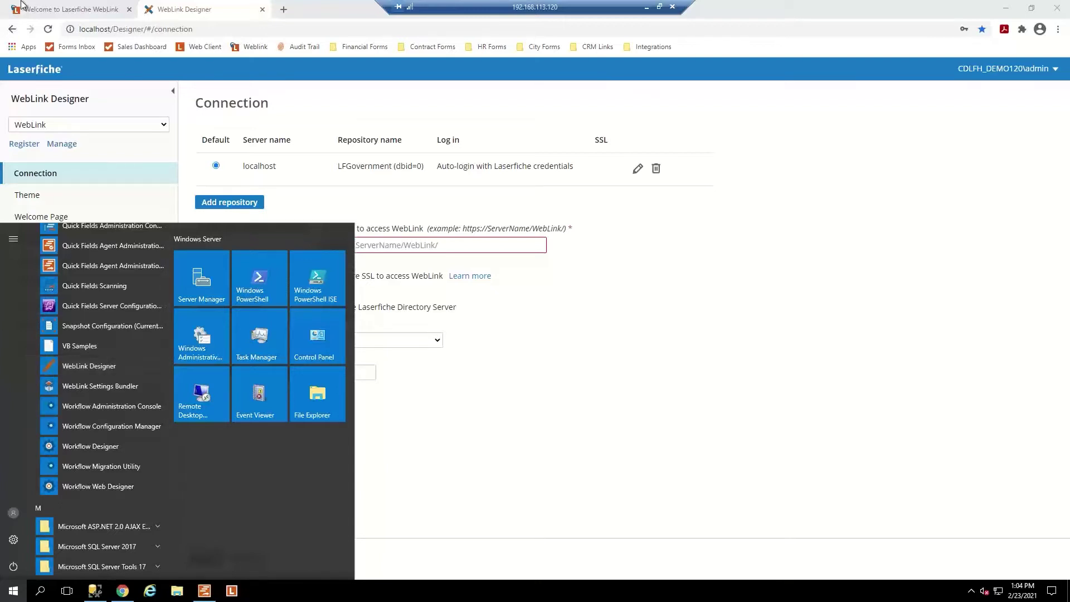
Dismiss the Start menu to return to the WebLink Designer Connection page.
click(228, 21)
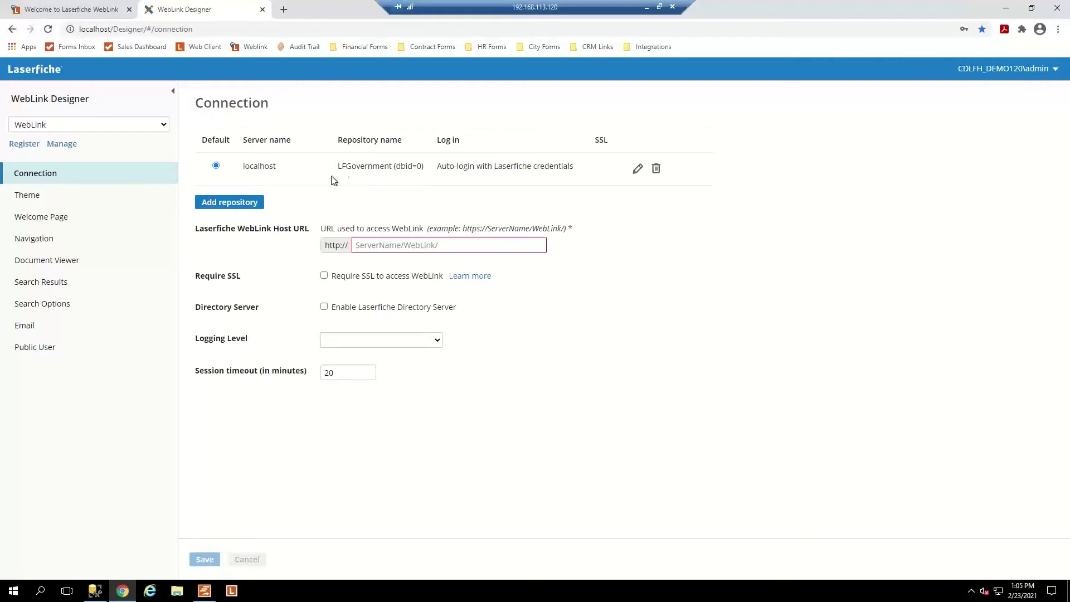
Review the localhost repository connection and logging level list without changing anything.
click(638, 169)
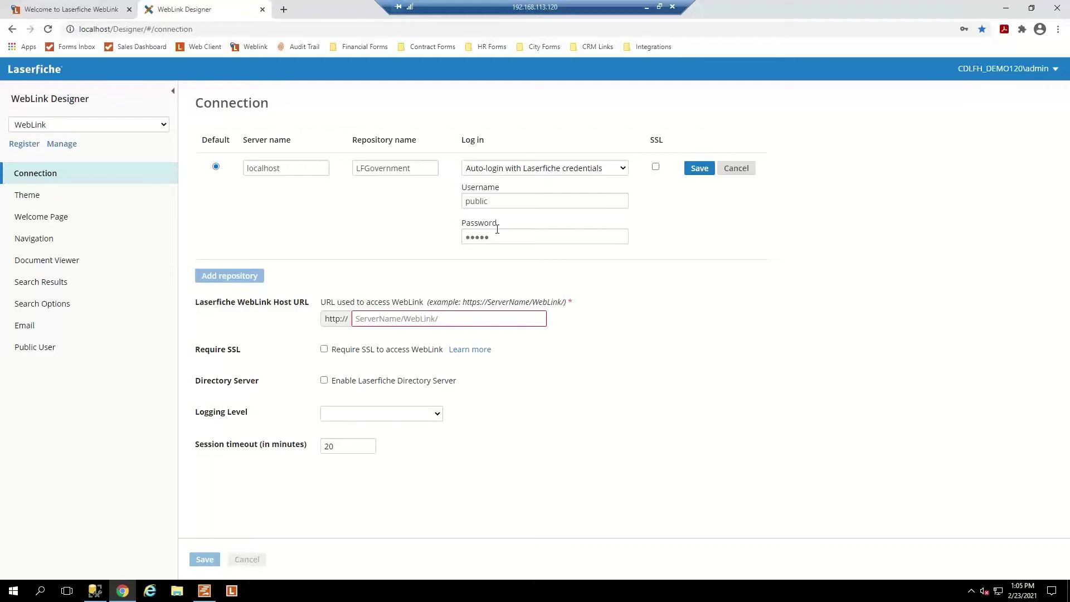
click(736, 169)
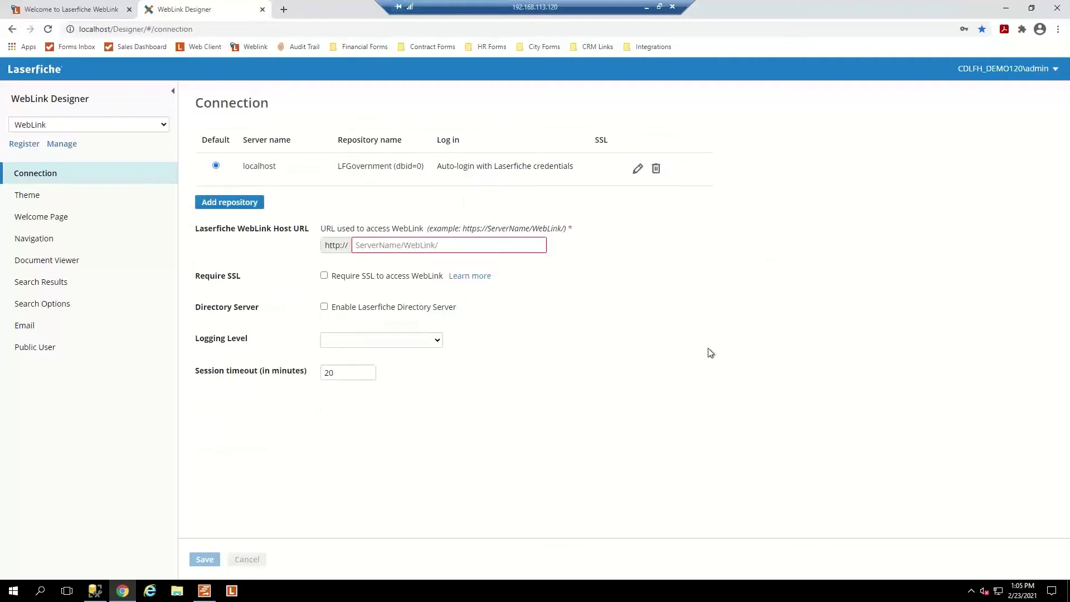
click(468, 245)
click(408, 345)
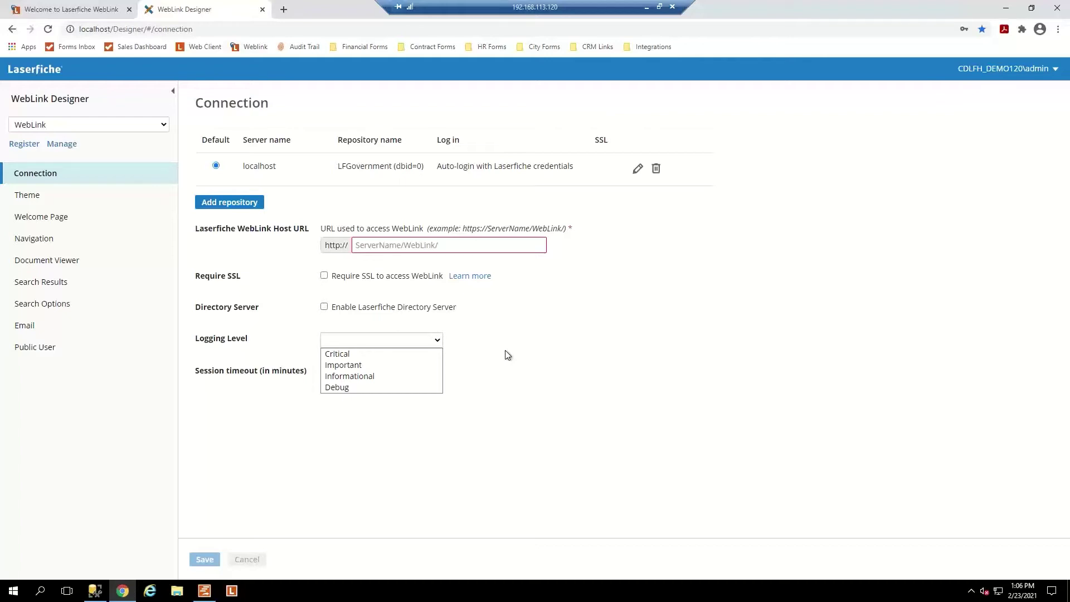
click(508, 355)
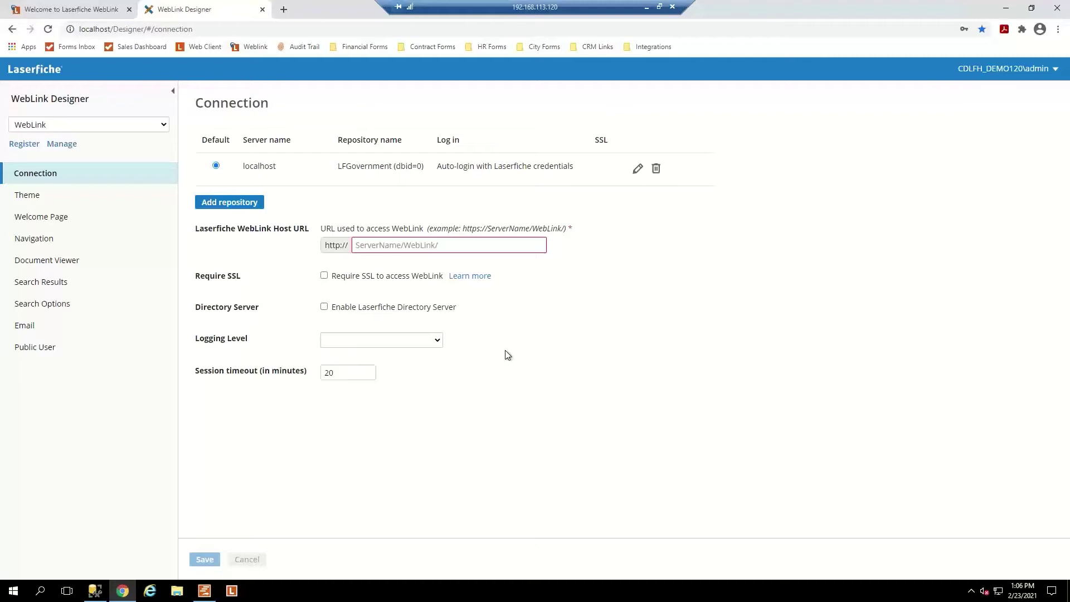
Change the session timeout from 20 to 10 minutes and save the connection settings.
double_click(353, 372)
text(10)
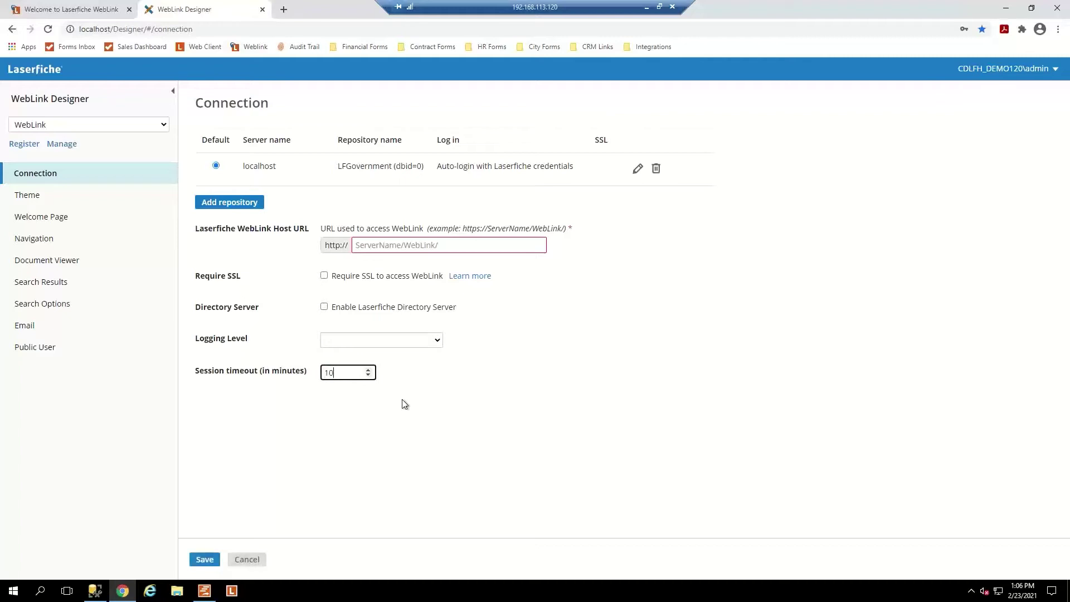
click(403, 403)
click(204, 559)
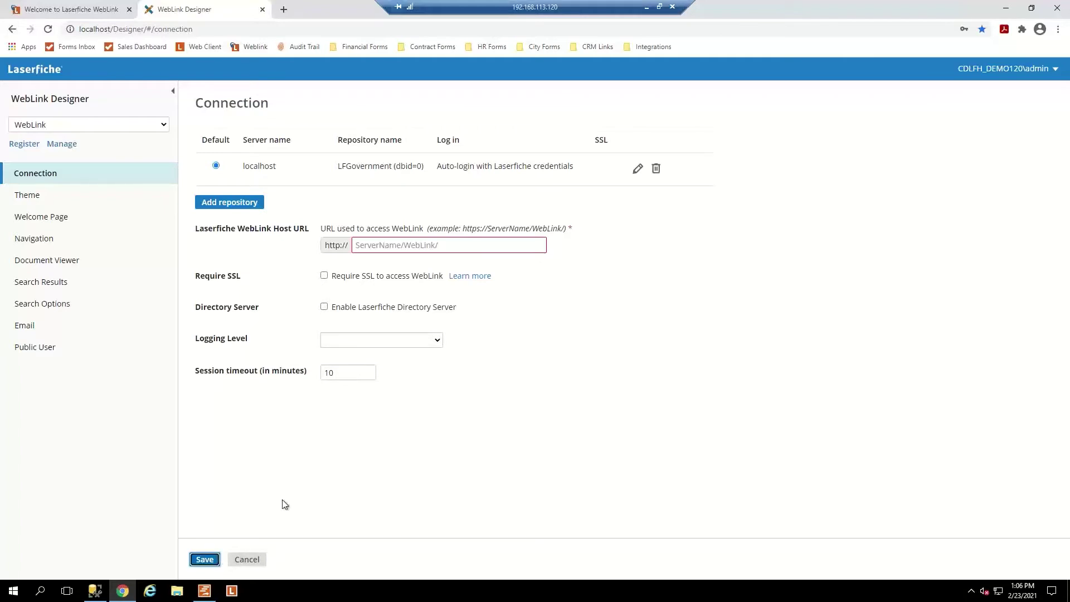
click(36, 192)
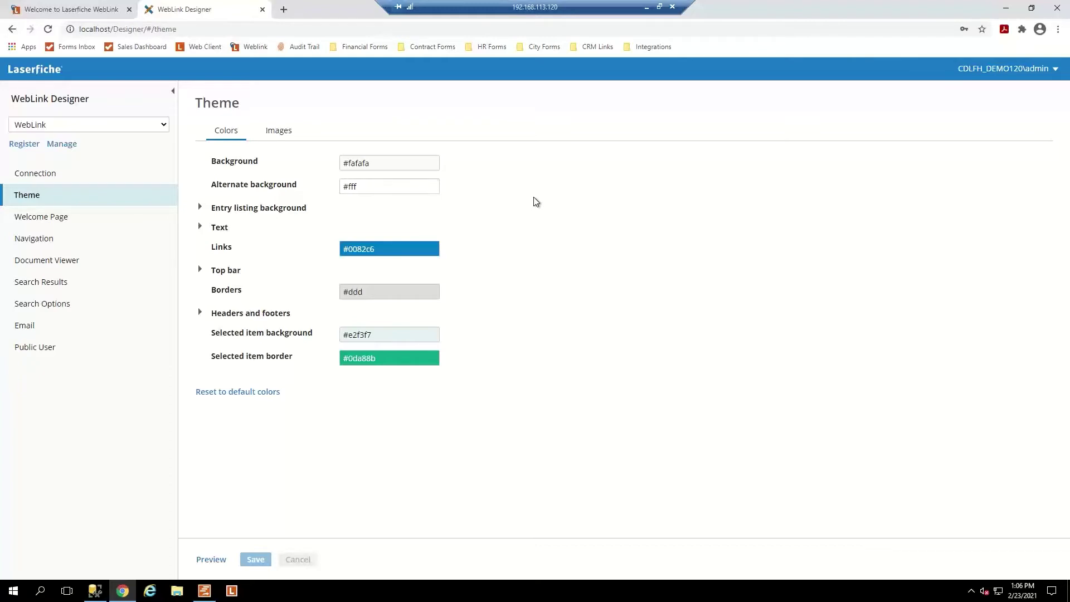
Check the #fafafa Background colour picker without changes, then bring the Chrome window forward.
click(385, 165)
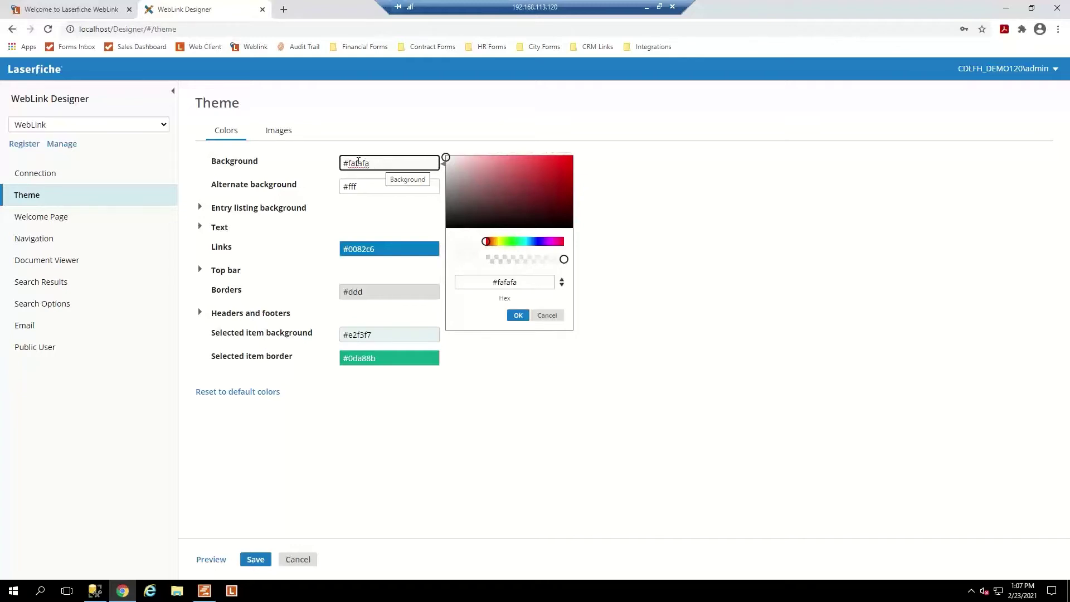
click(701, 213)
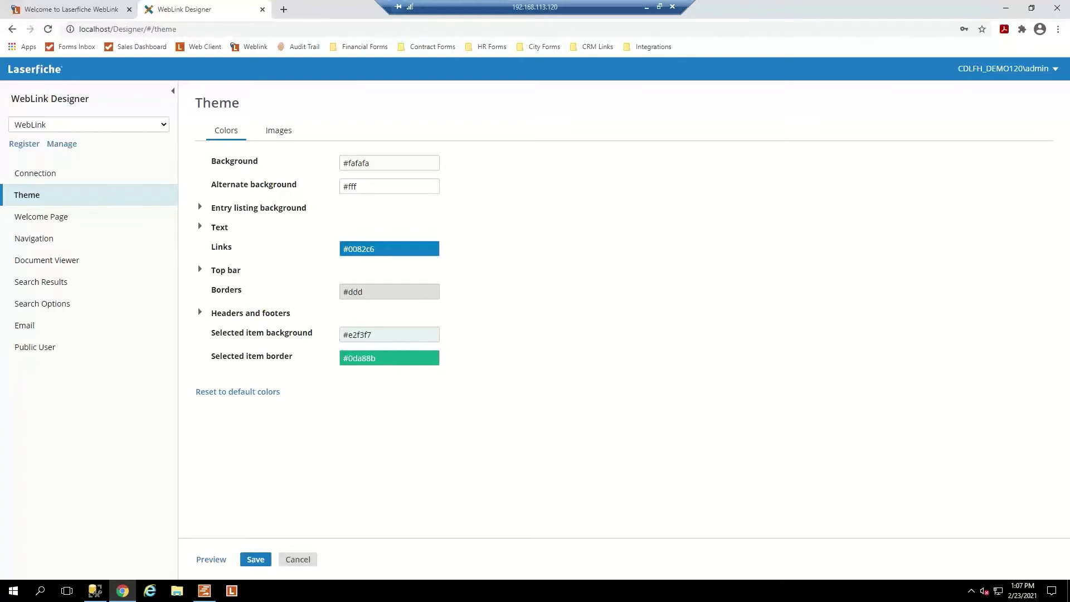
drag(1069, 523, 402, 1)
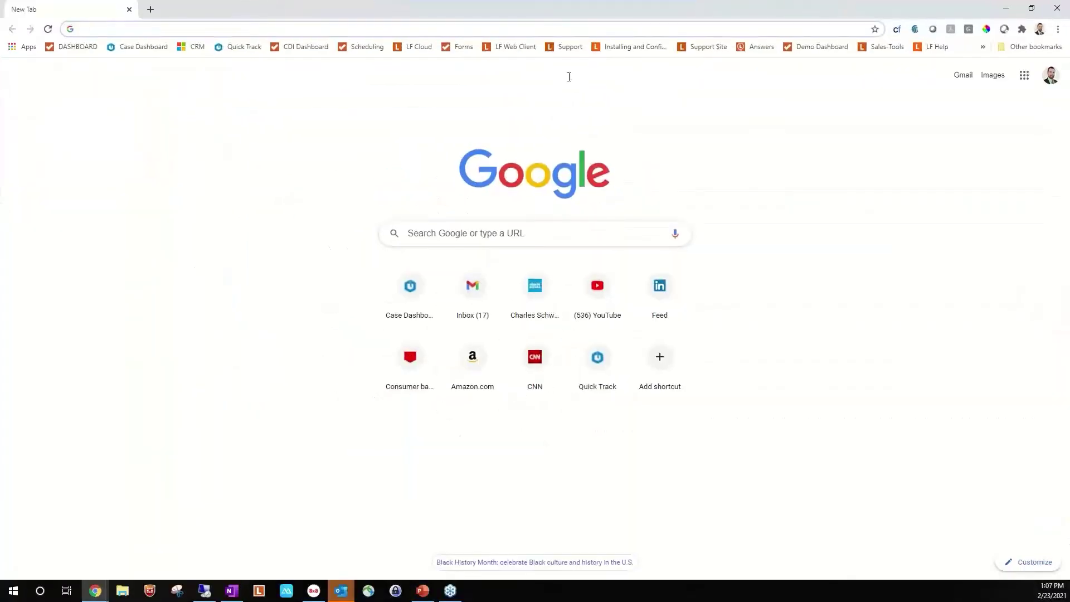
click(986, 30)
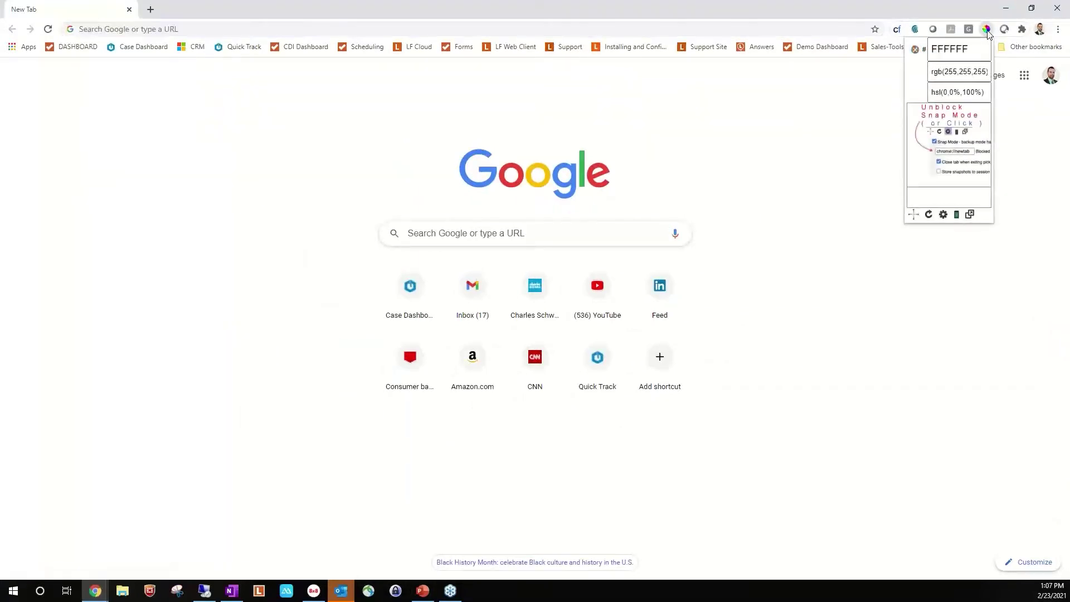
key(Escape)
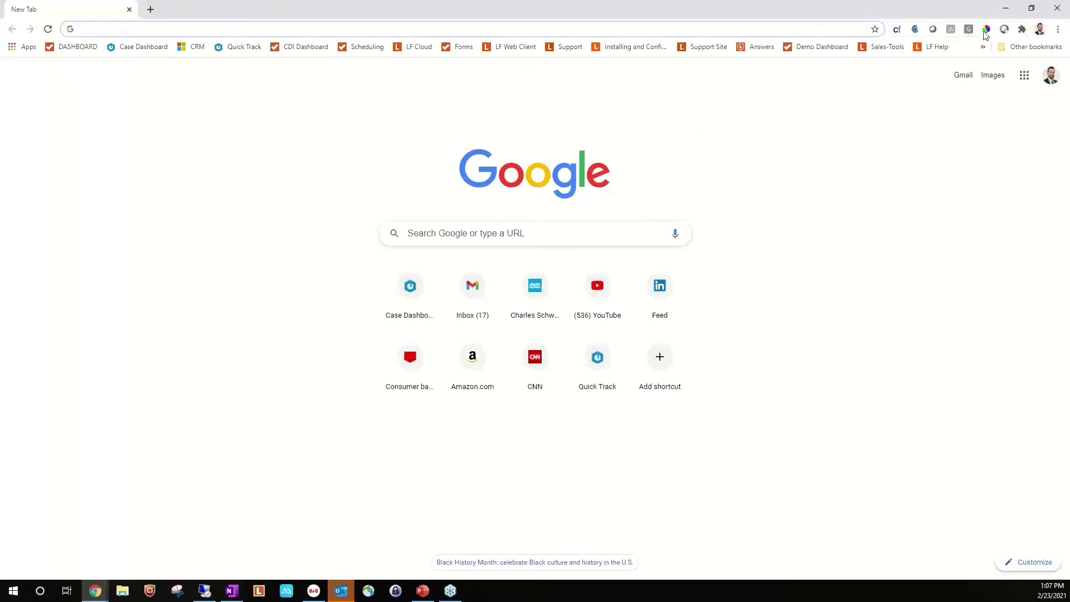
click(986, 29)
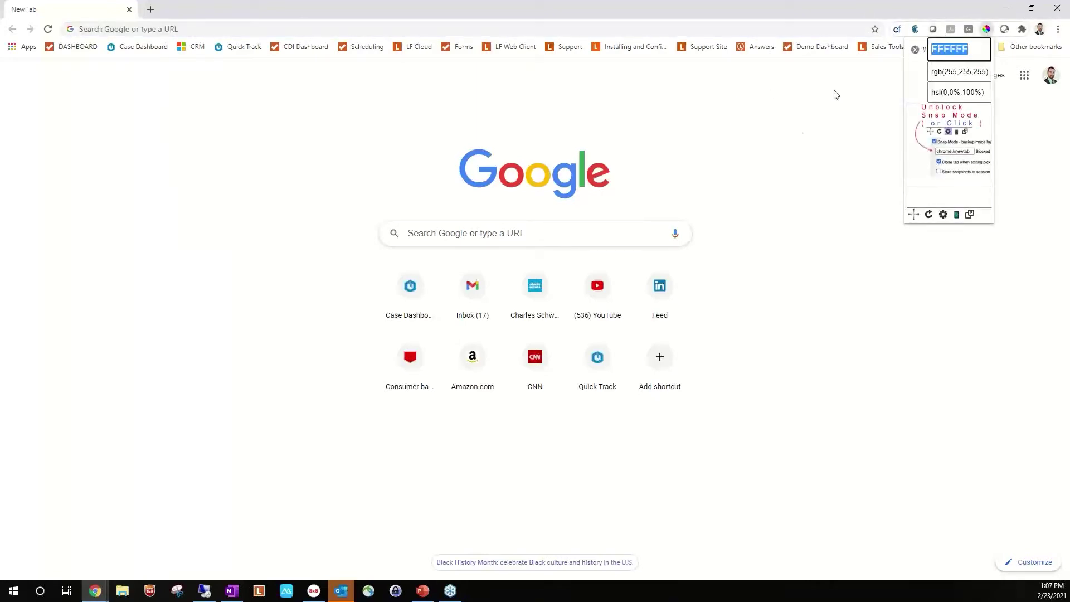
click(978, 55)
click(884, 139)
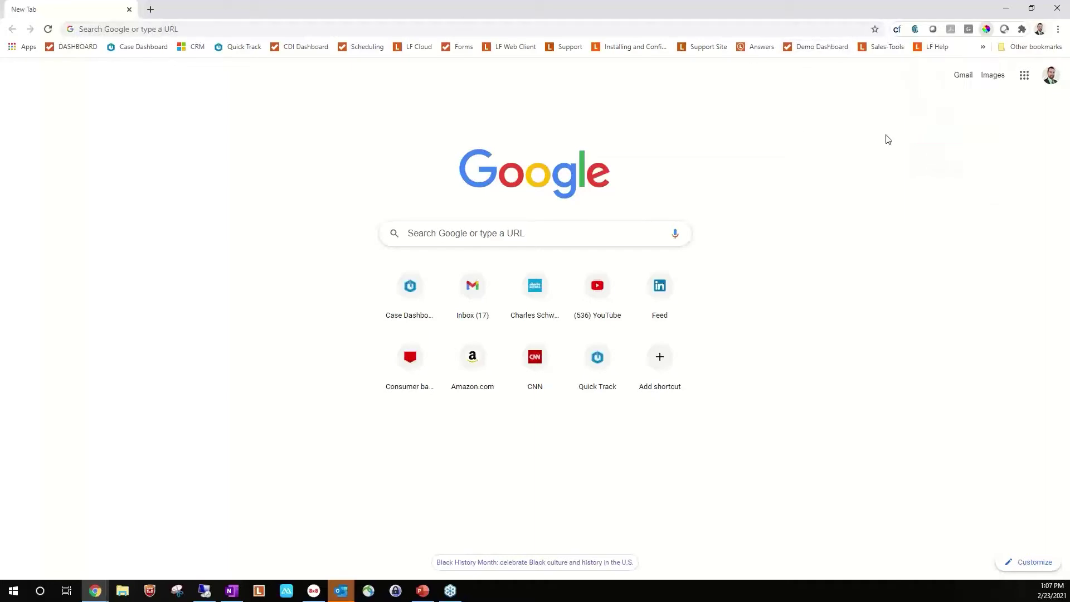
click(985, 34)
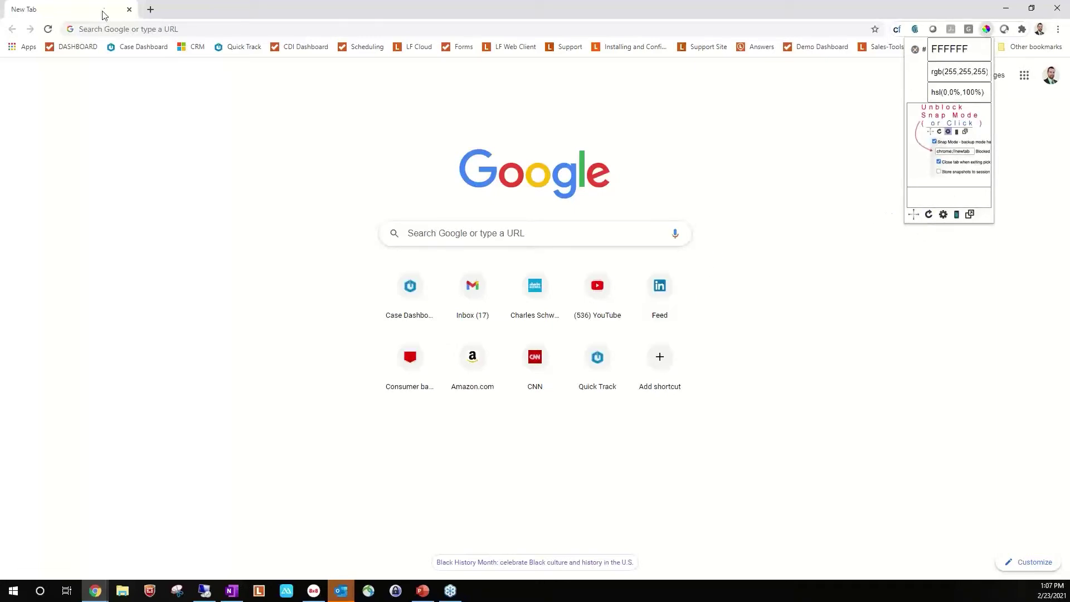
click(129, 10)
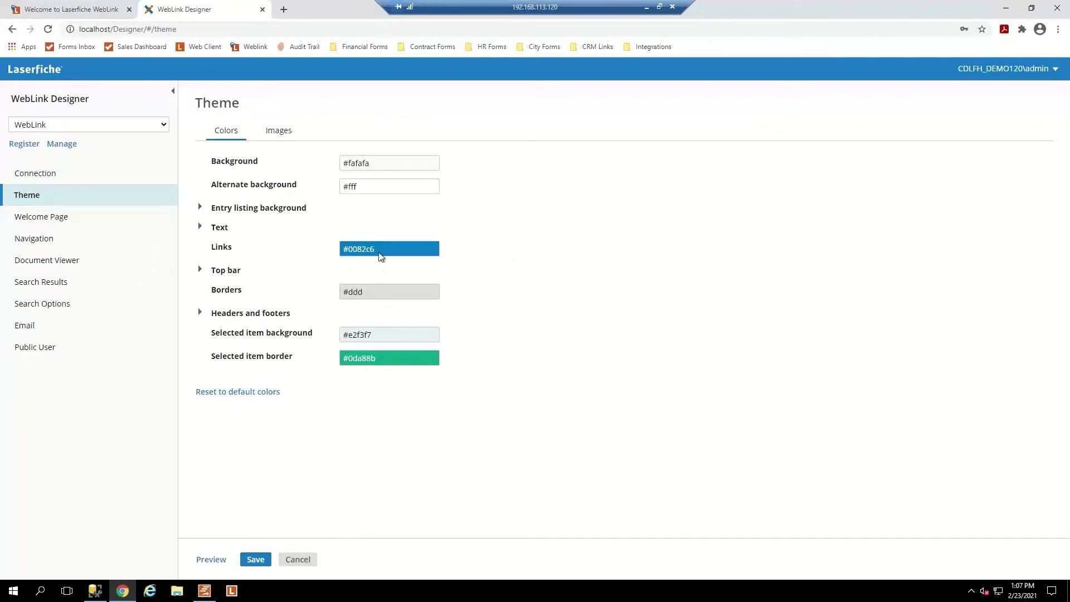
Expand the Text and Headers and footers colour groups, then show the theme's Images settings.
click(200, 228)
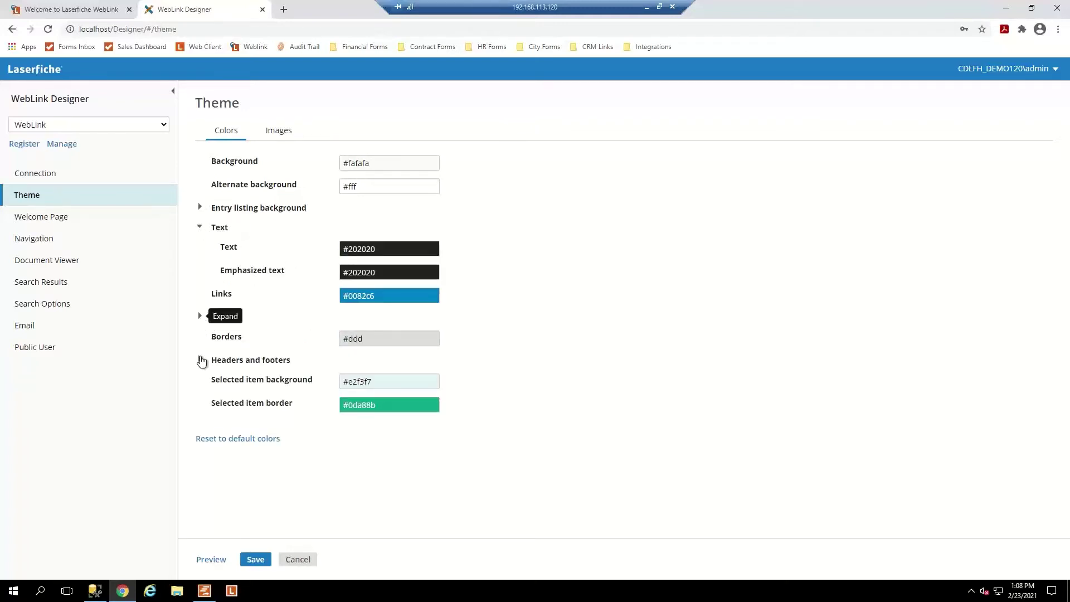
click(200, 360)
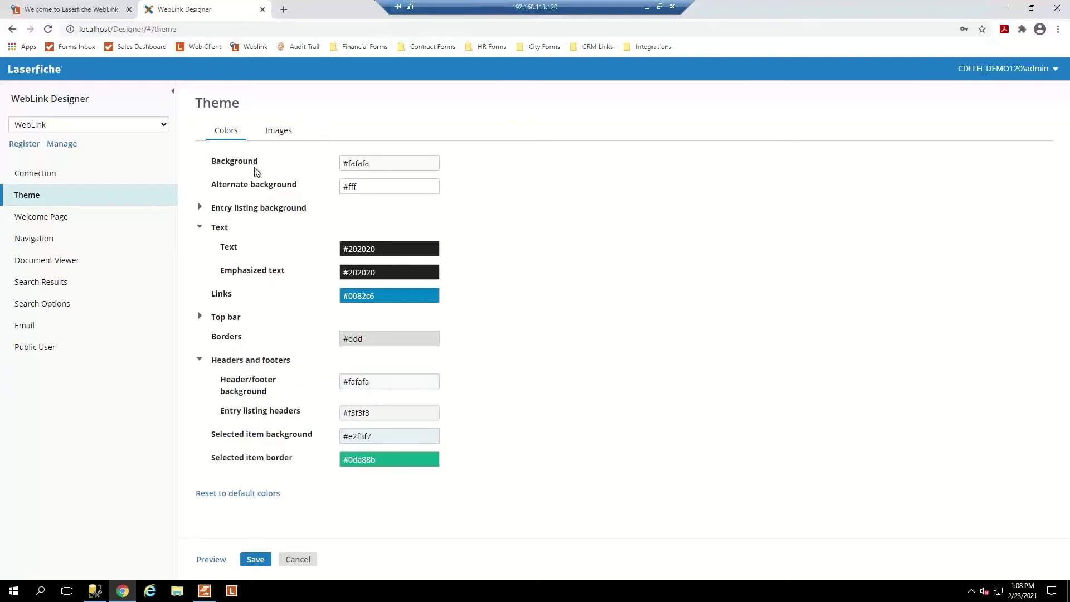
click(277, 137)
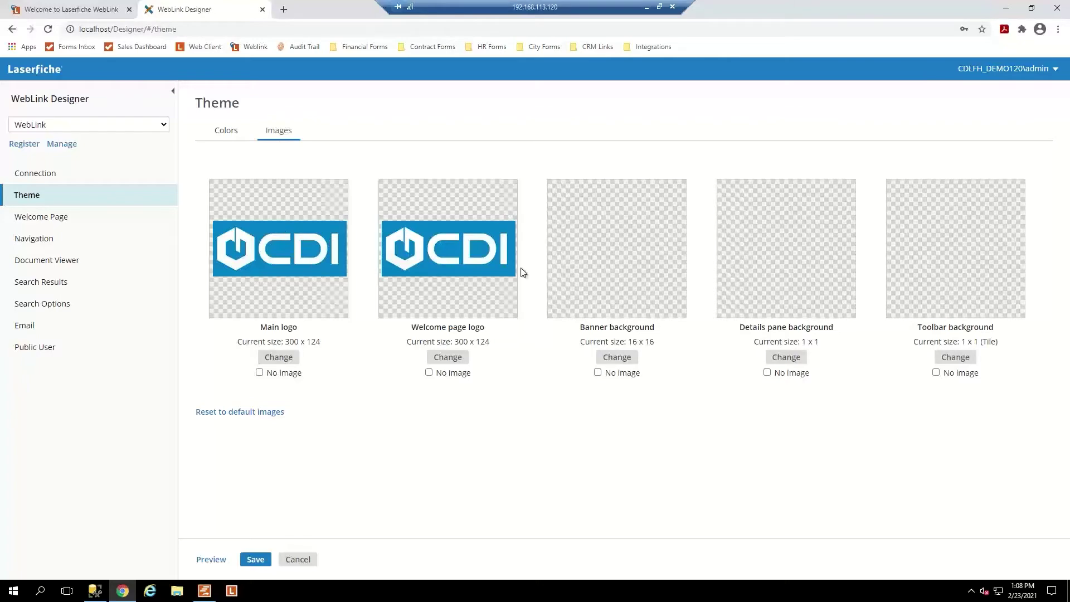
Open and cancel the welcome page logo file picker, checking the live welcome page.
click(442, 359)
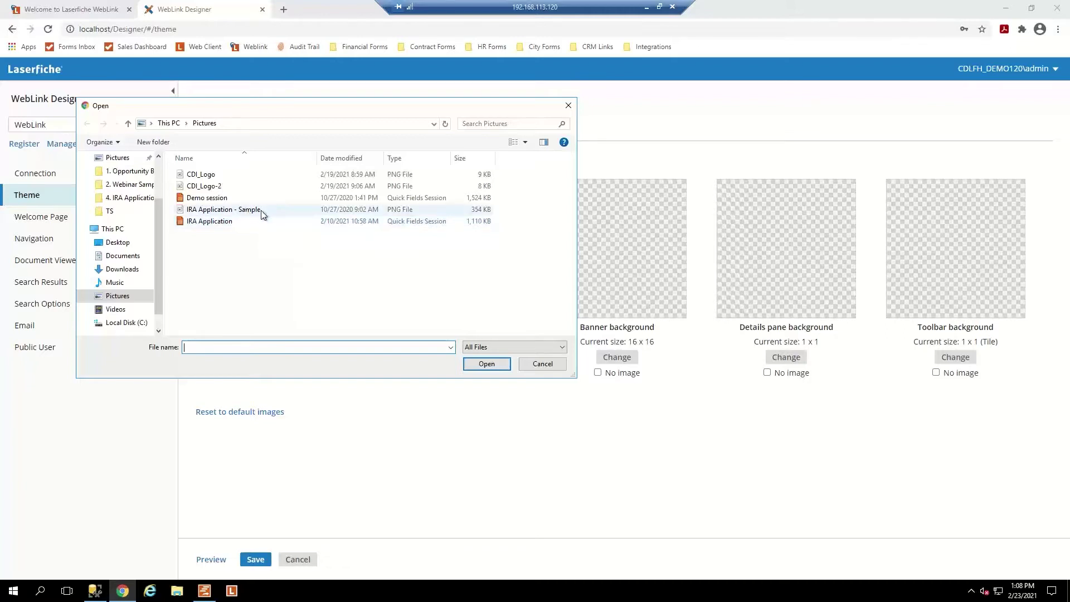
click(542, 364)
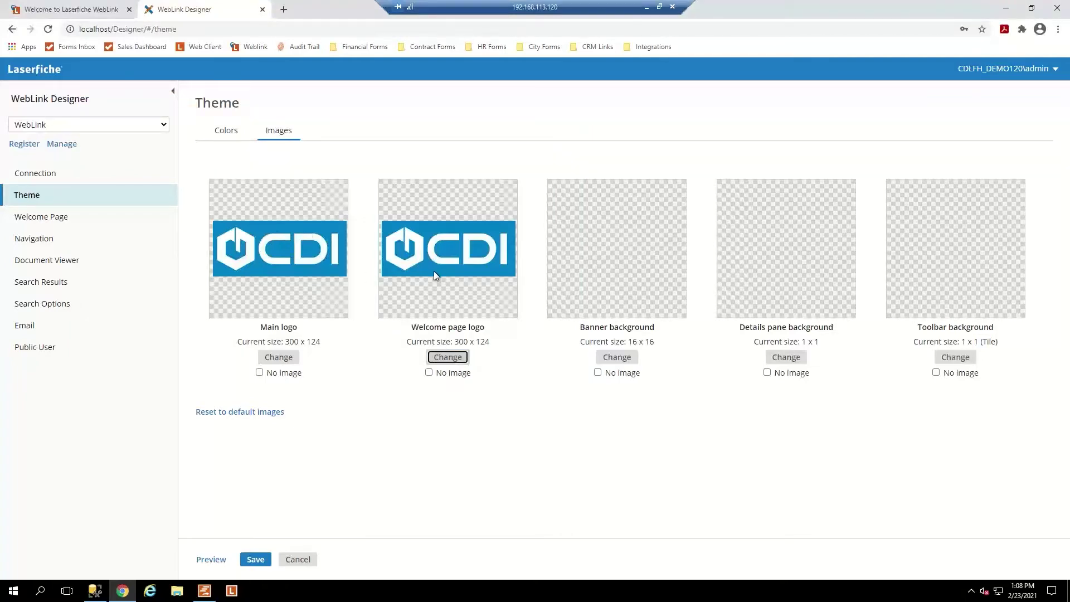
click(458, 361)
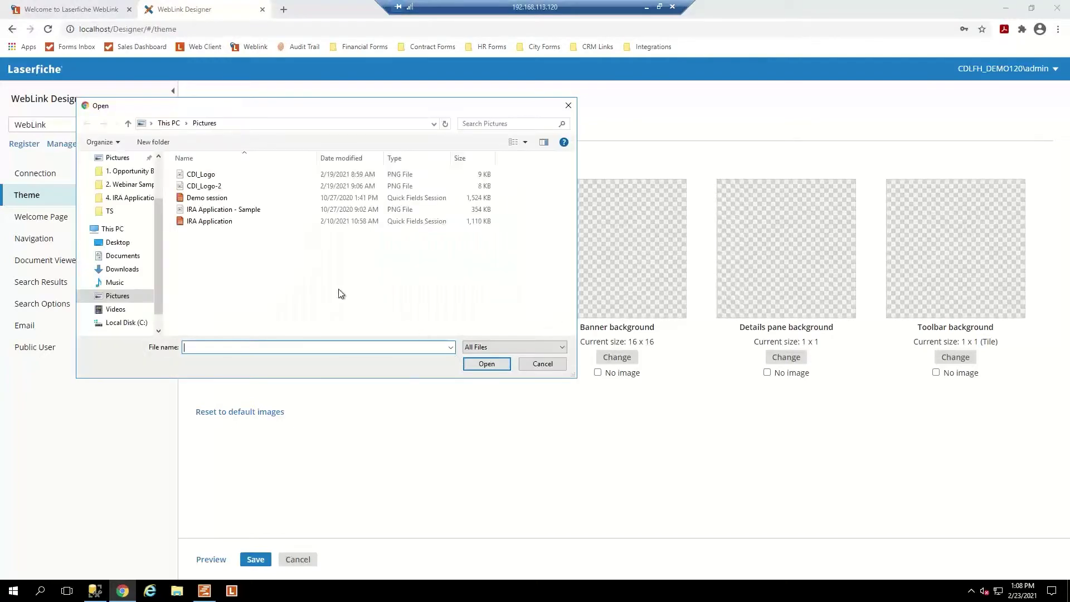
click(535, 364)
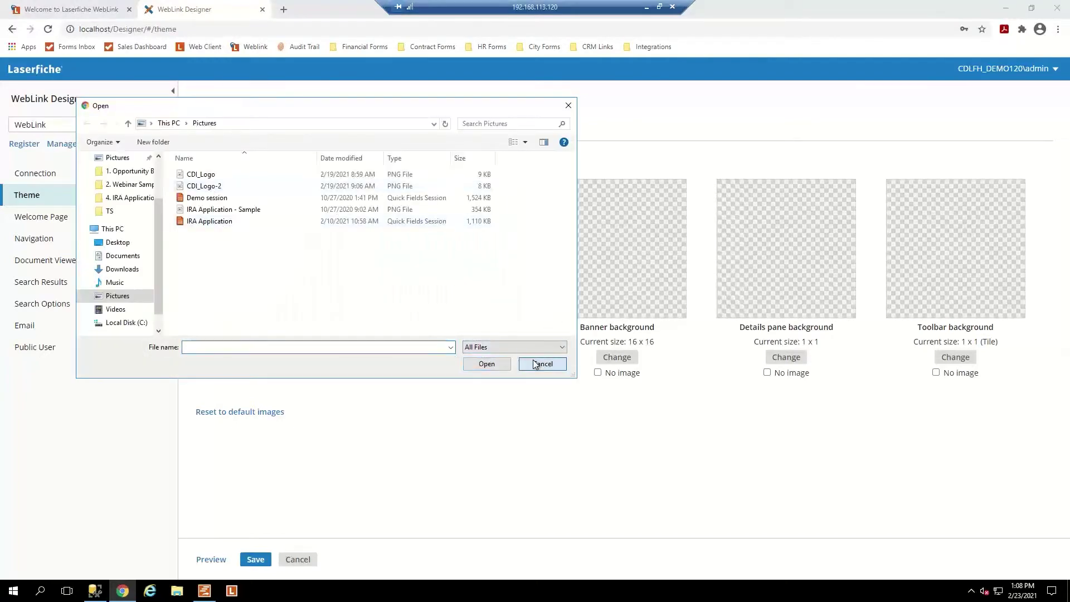
click(38, 11)
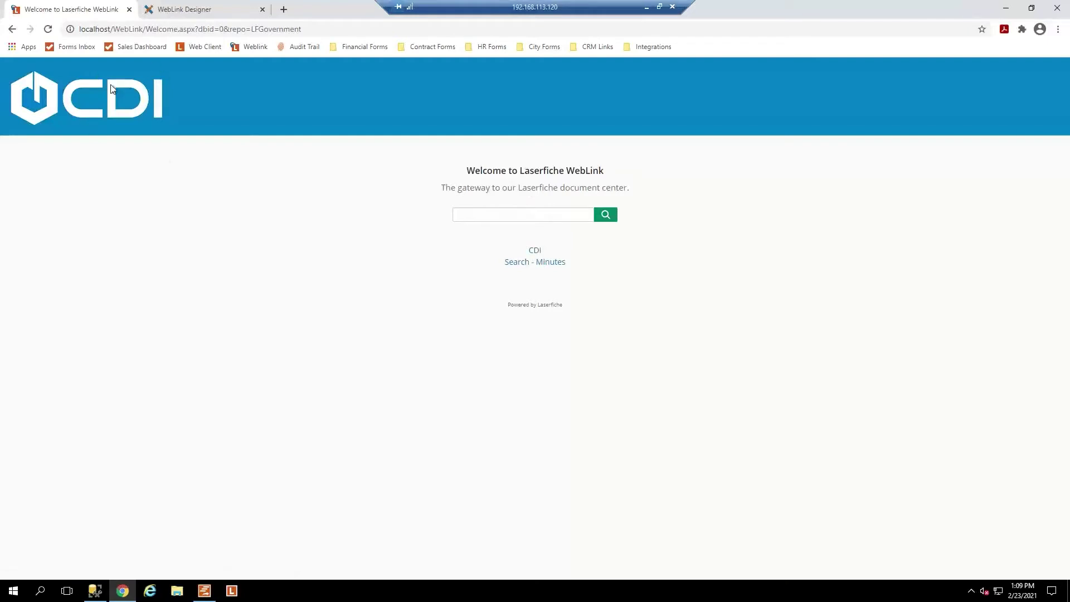
click(231, 16)
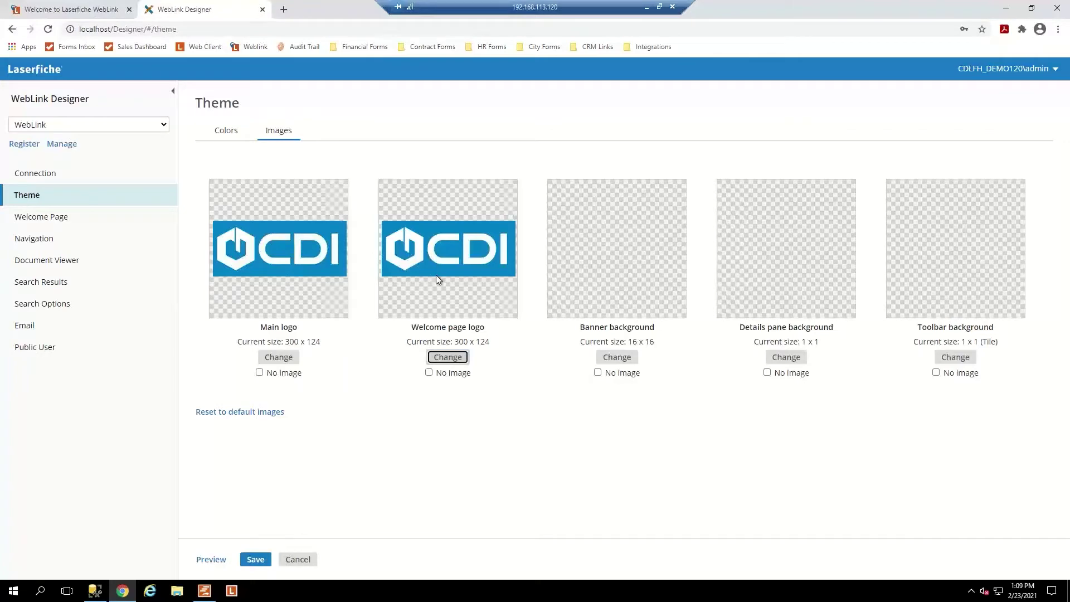
Select CDI_Logo-2 as the new welcome page logo file and view its file options.
click(448, 357)
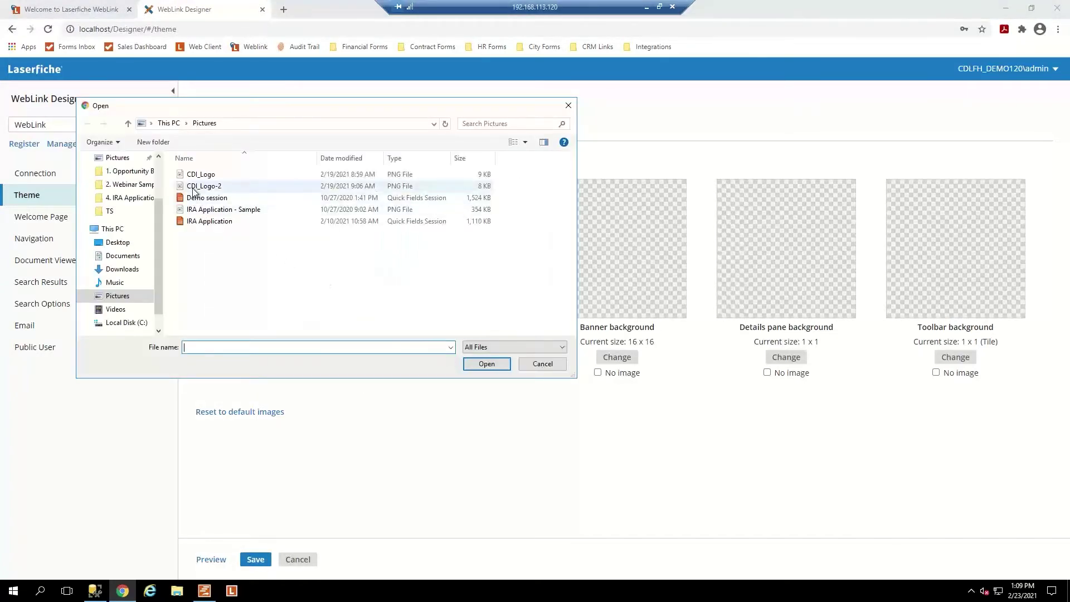
click(192, 187)
right_click(193, 188)
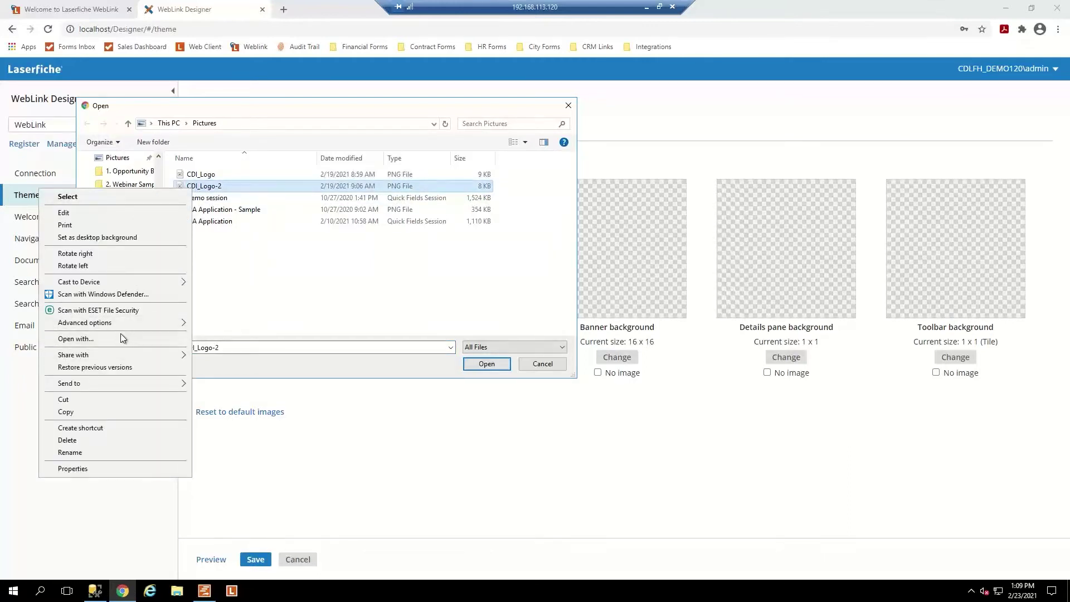
key(Escape)
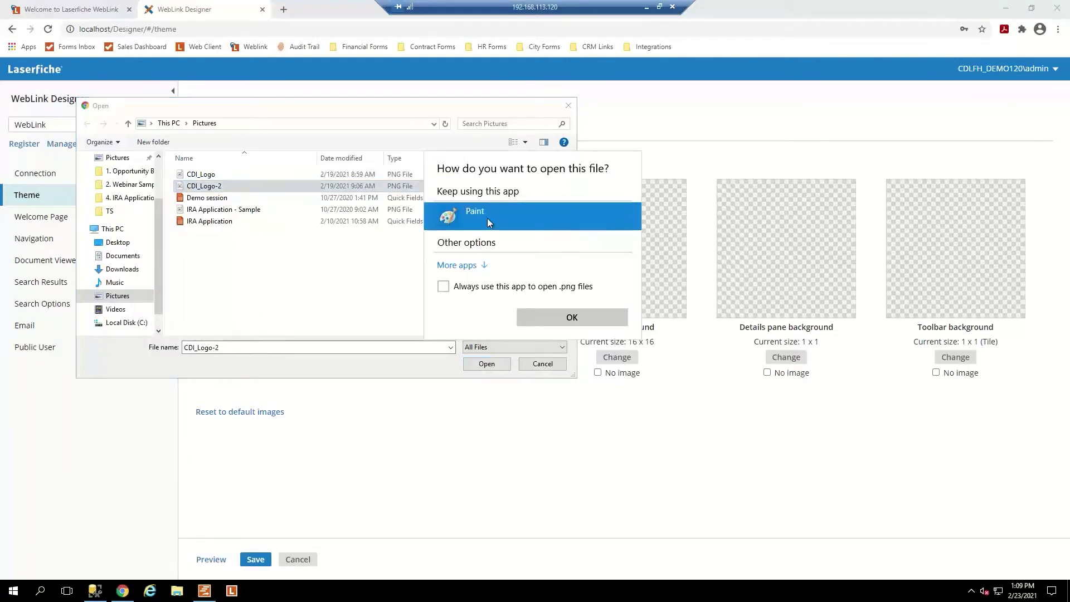
Open the logo in Paint and resize it by pixels to 280 x 115.
click(576, 317)
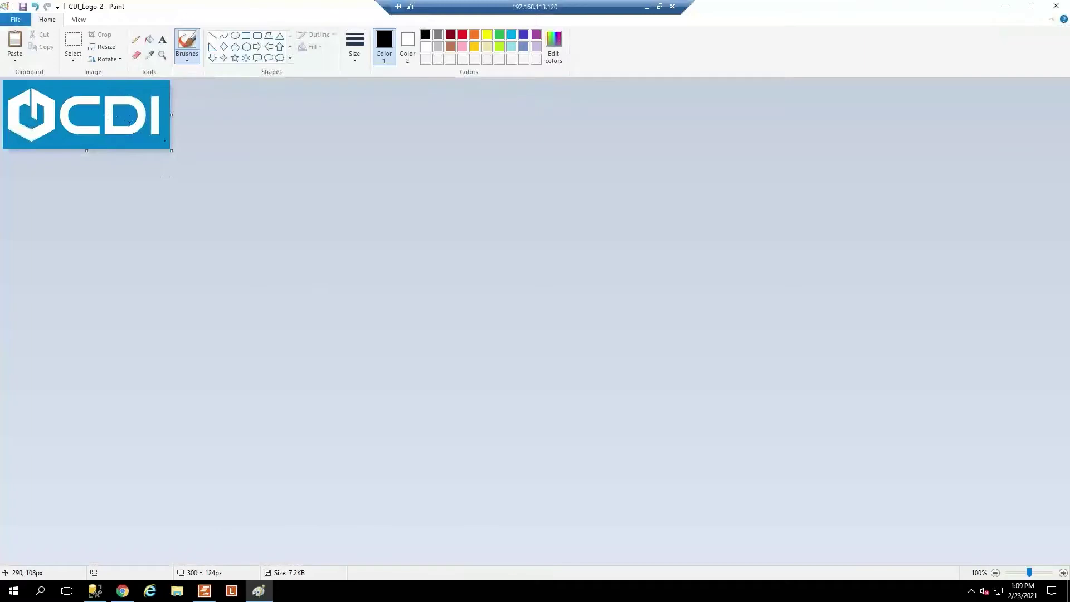
key(ctrl+z)
click(102, 48)
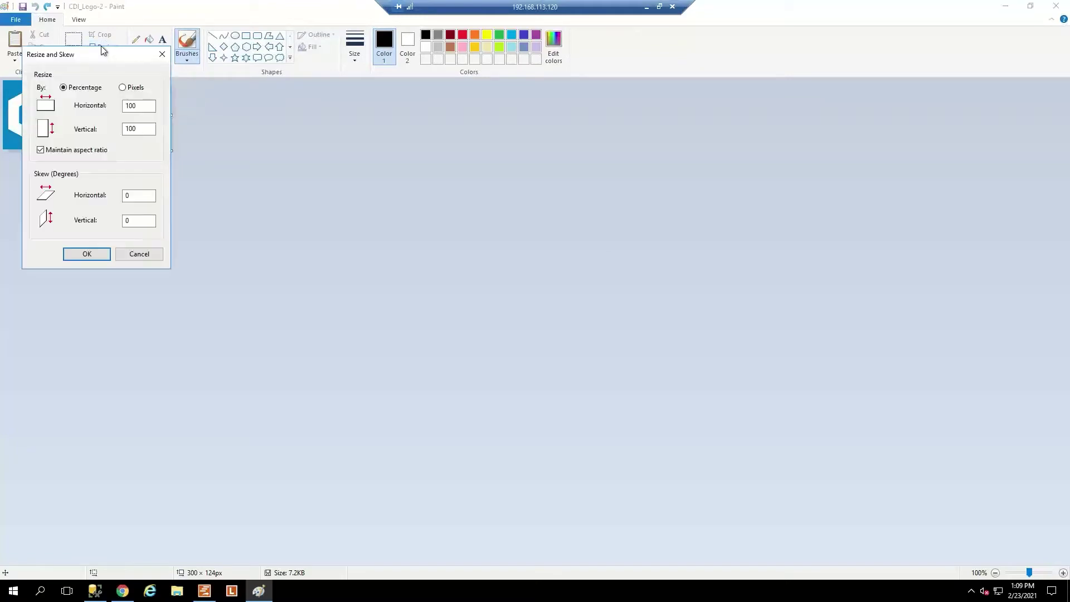
click(137, 106)
click(123, 88)
double_click(135, 106)
text(280)
click(87, 253)
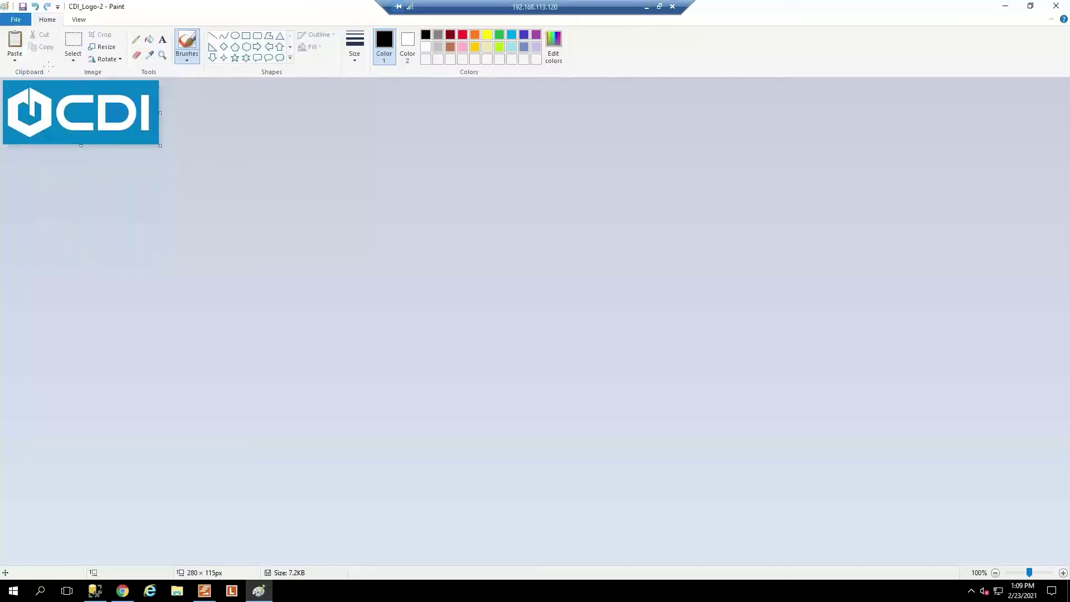
Save the resized logo as CDI_Logo-3, accepting the transparency warning.
click(16, 20)
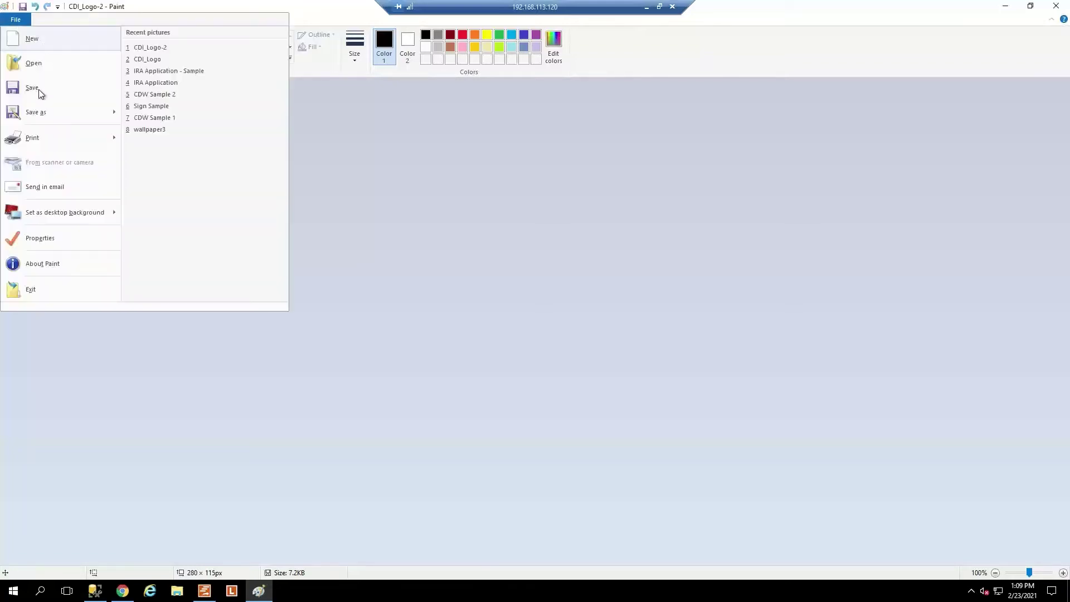
click(33, 109)
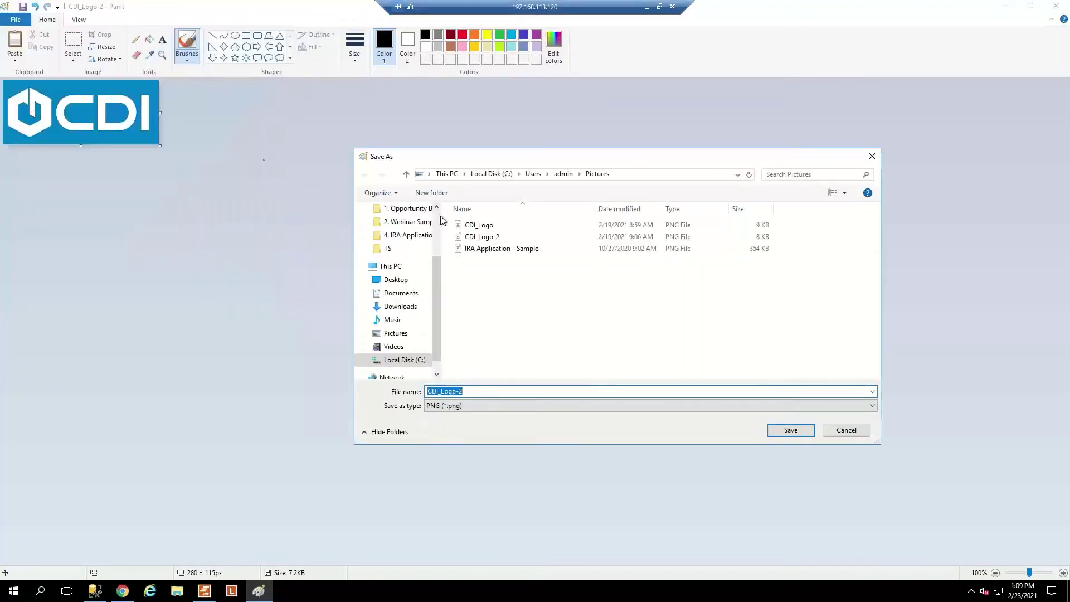
click(471, 392)
text(3)
click(787, 432)
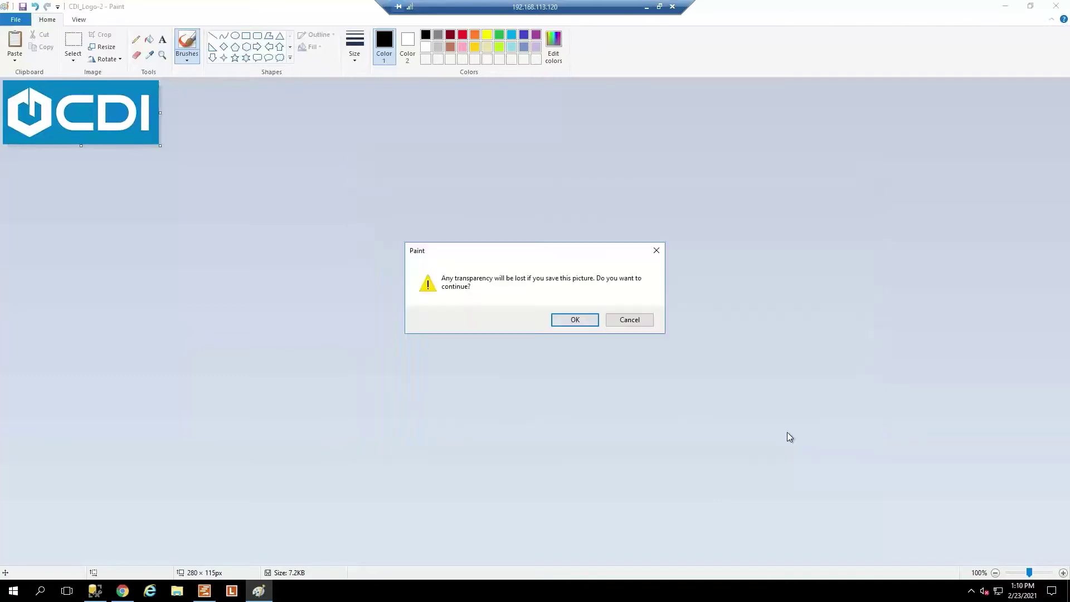
click(574, 319)
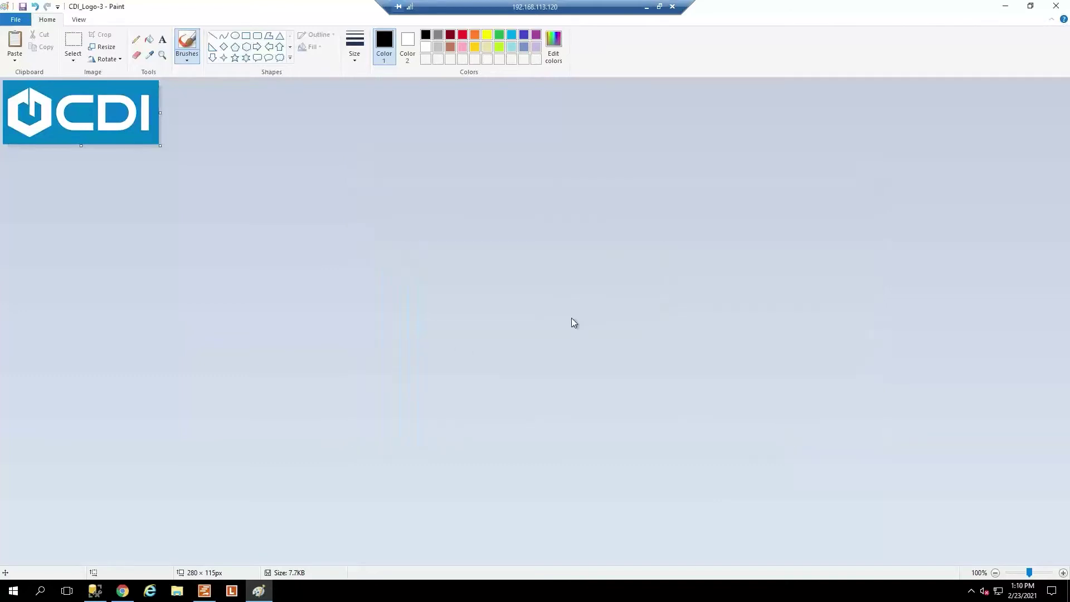
Close Paint, set CDI_Logo-3 (280 x 115) as the welcome page logo, and view the live page.
click(1055, 8)
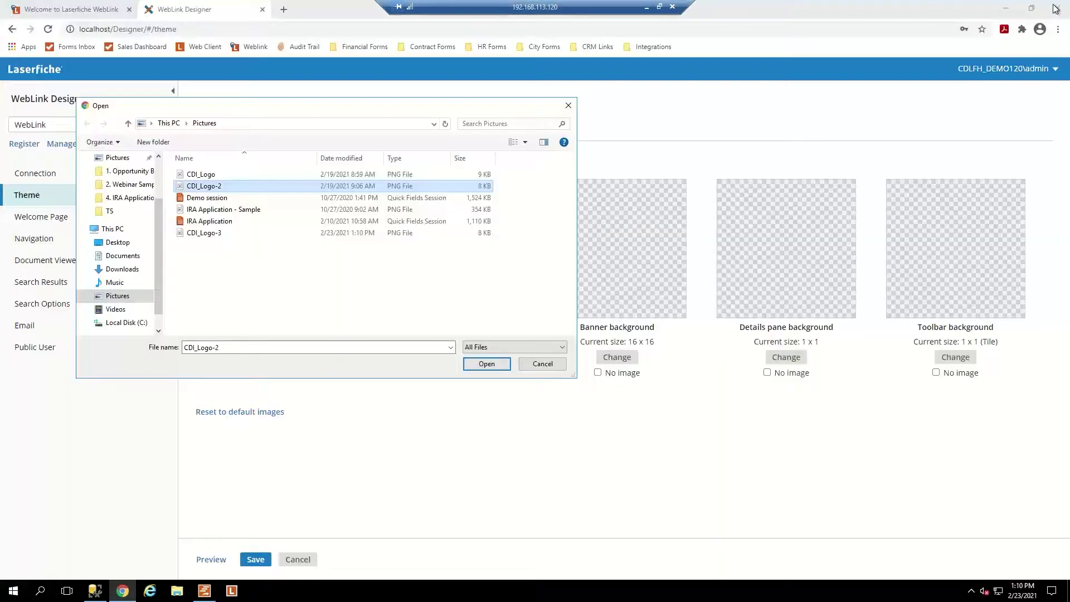
click(545, 365)
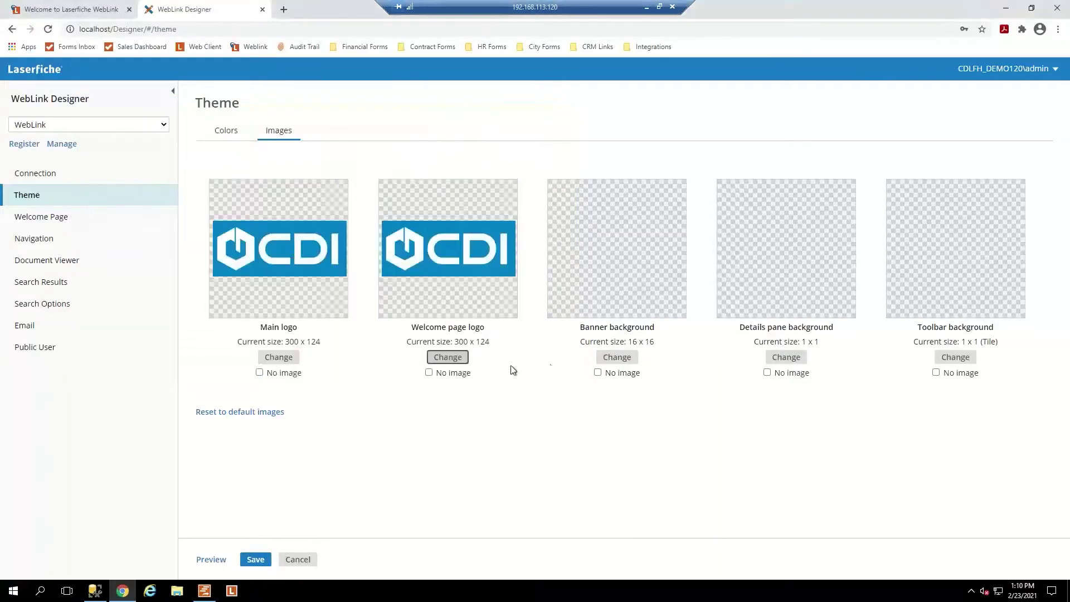
click(443, 358)
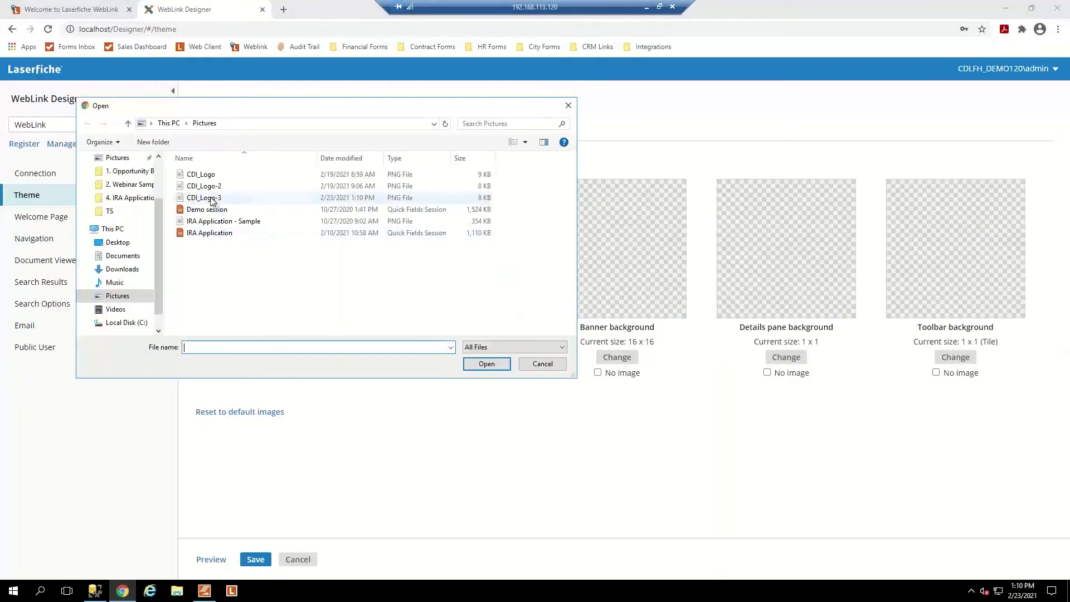
click(211, 199)
click(487, 364)
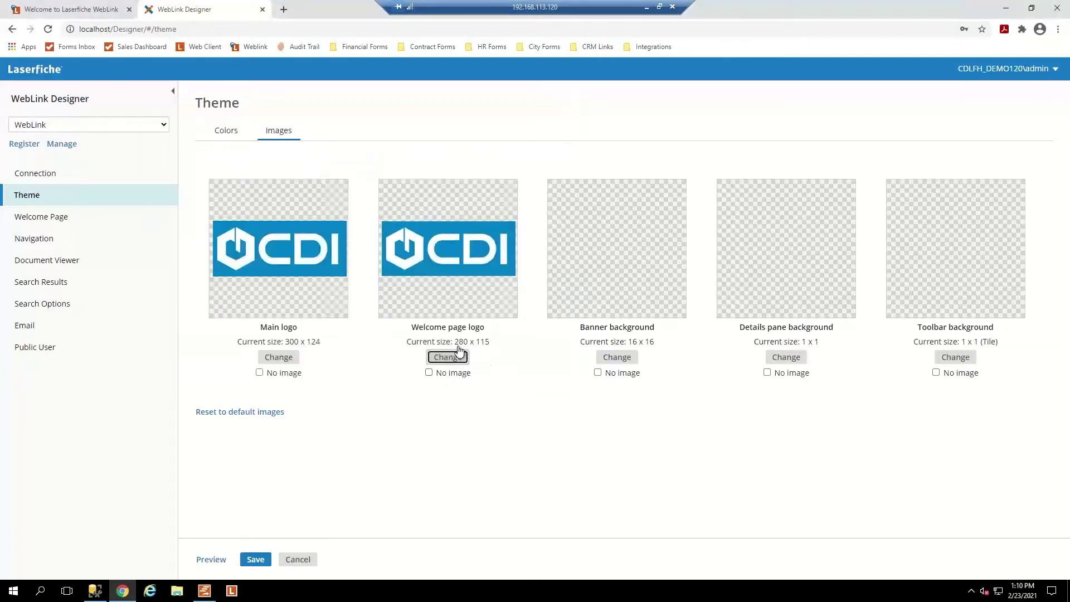
click(483, 343)
click(85, 10)
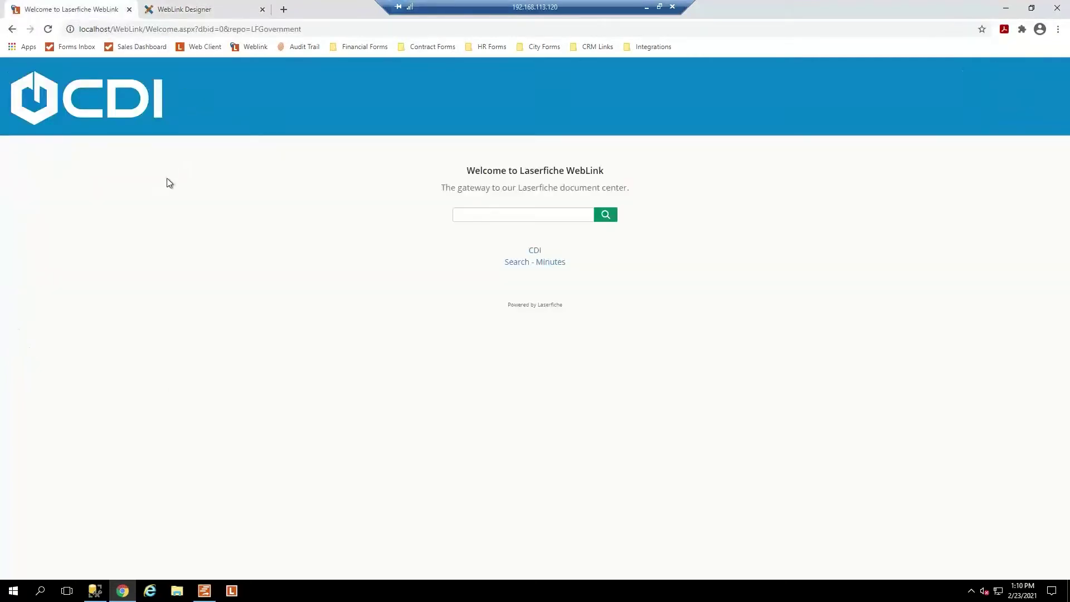
Reload the WebLink welcome page to check the CDI logo, then return to the theme images.
key(F5)
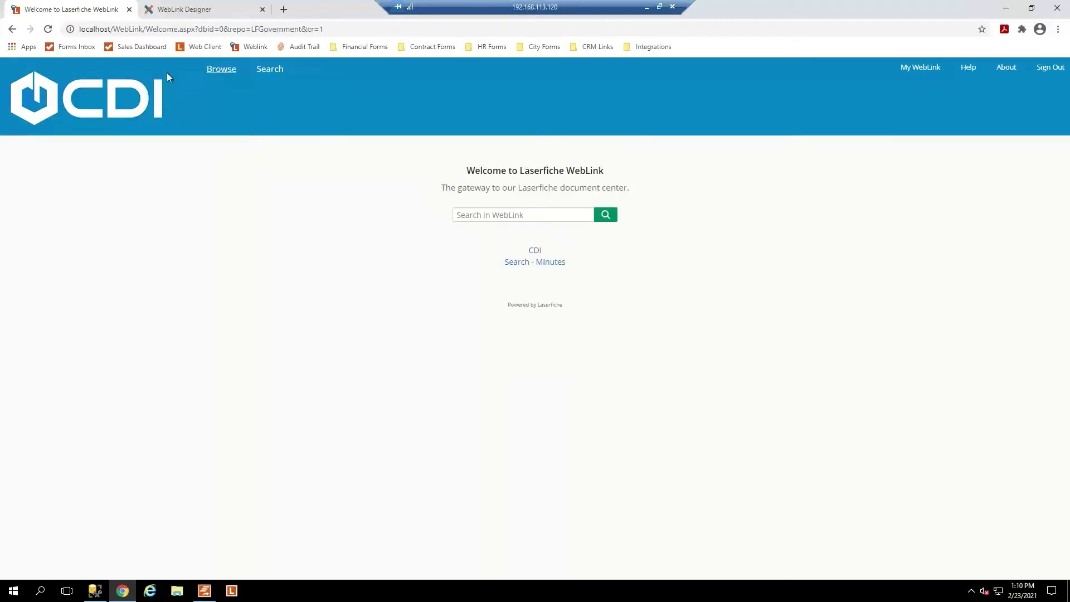
click(213, 12)
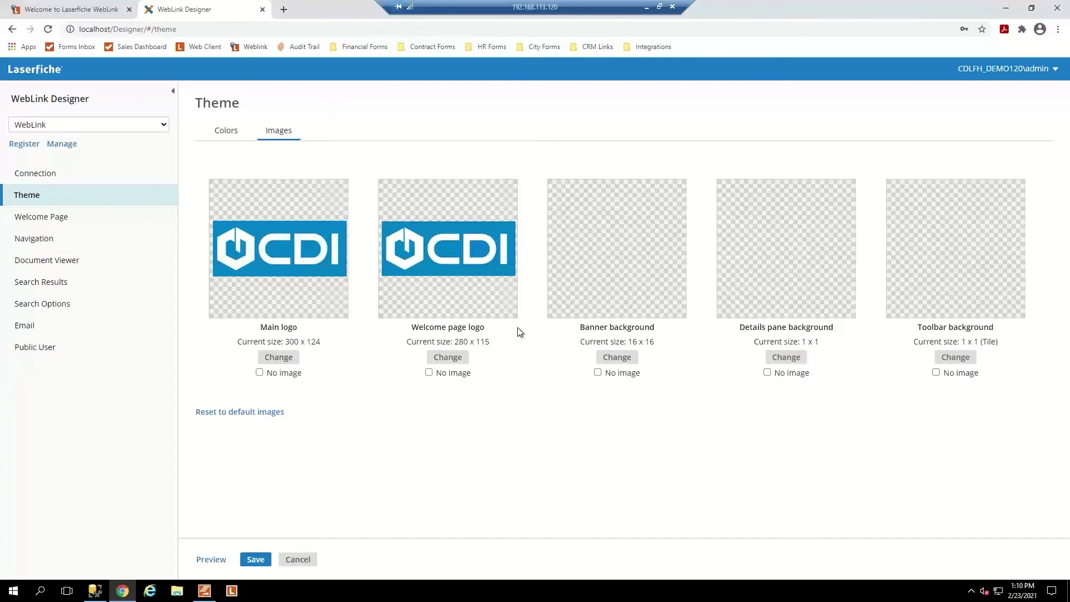
Open Welcome Page settings, discarding unsaved theme changes, after a glance at the live welcome page.
click(38, 221)
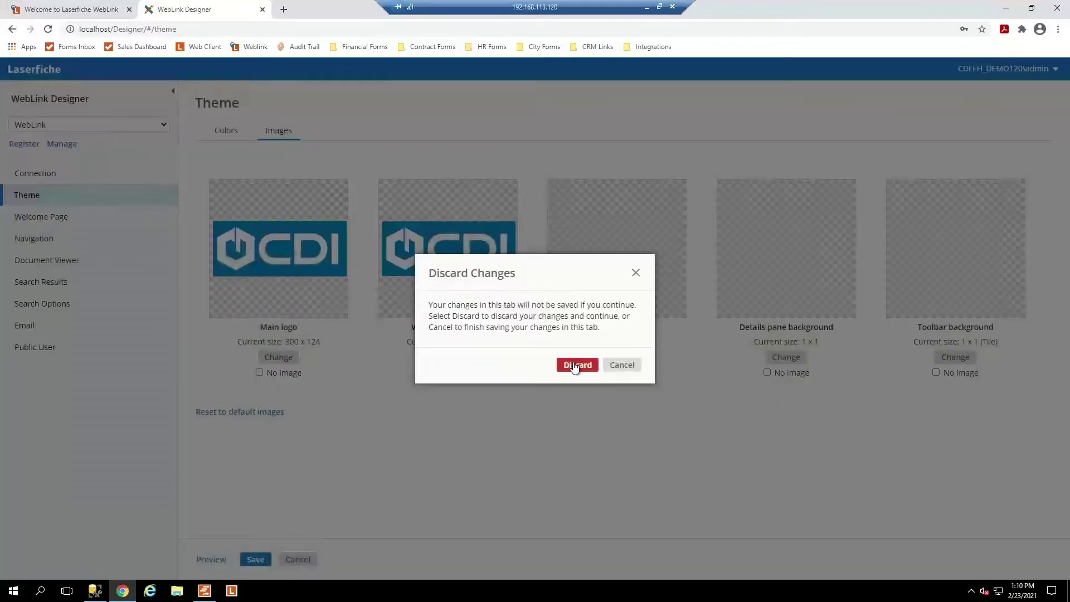
click(574, 367)
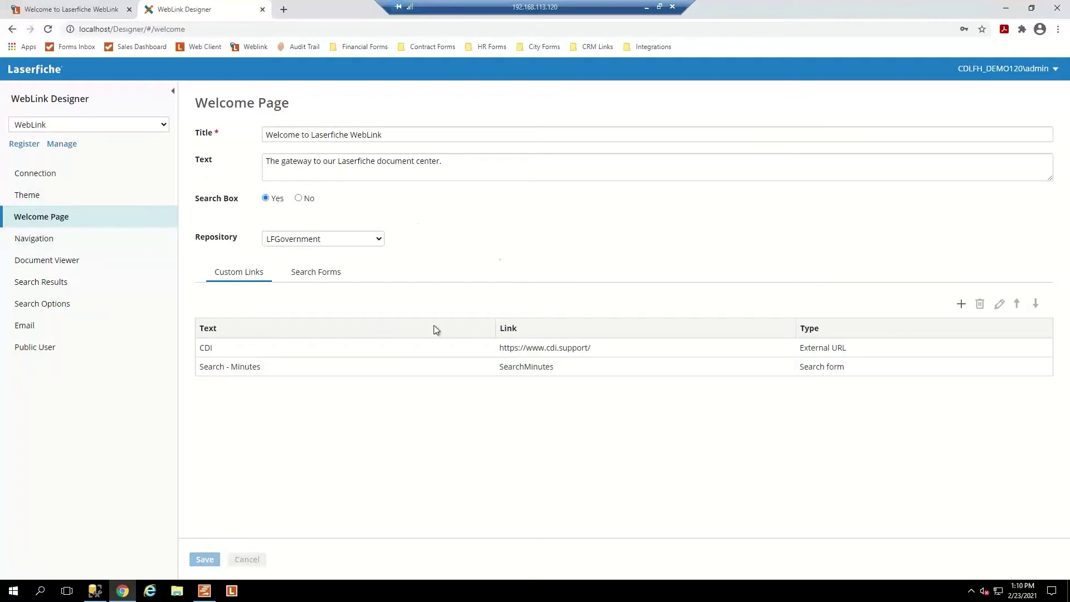
click(84, 11)
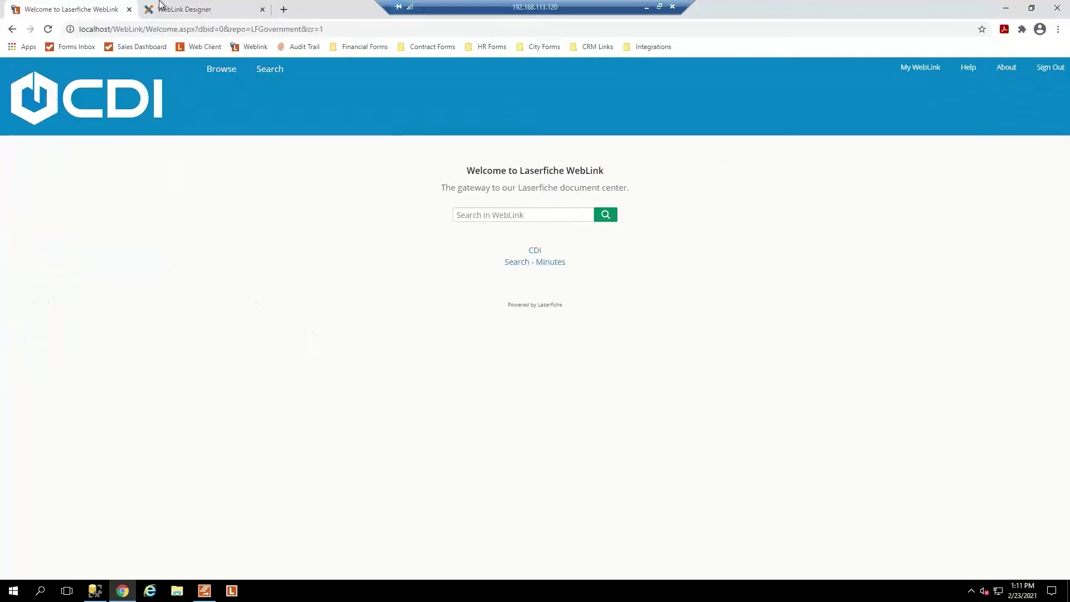
click(176, 11)
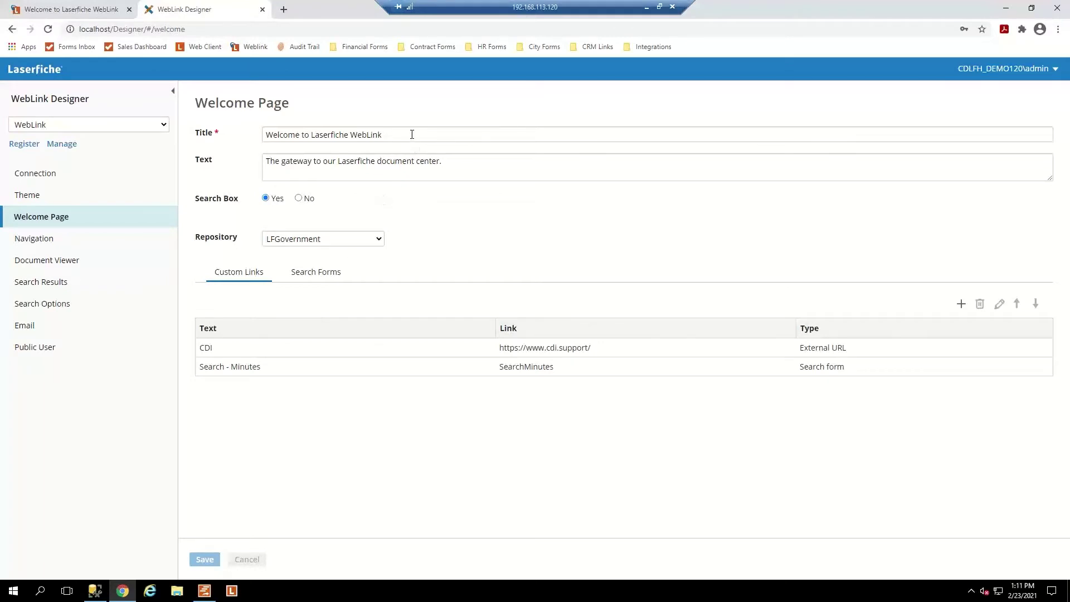
Replace the welcome page title with 'Welcome to our public portal!'.
drag(412, 134, 249, 138)
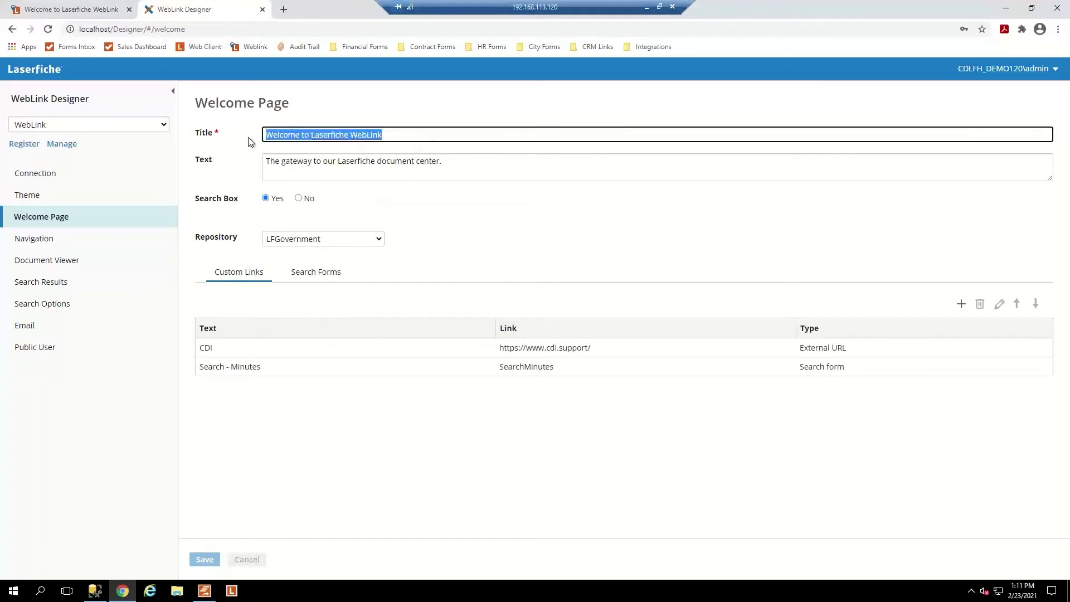
click(410, 135)
drag(410, 135, 299, 139)
key(BackSpace)
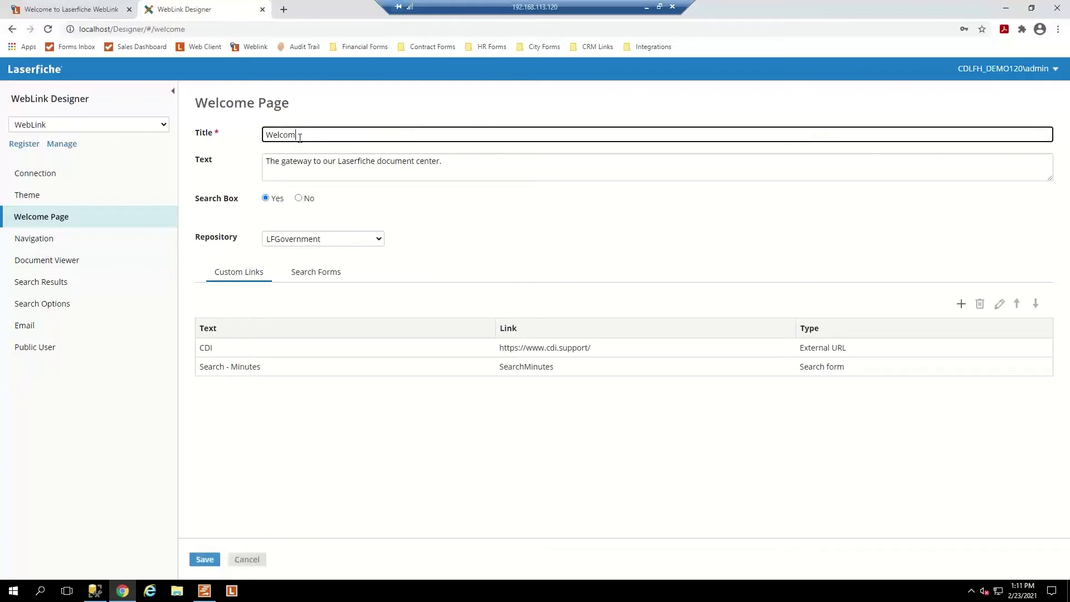
key(BackSpace)
key(BackSpace)
key(BackSpace)
key(BackSpace)
key(BackSpace)
key(BackSpace)
text(W)
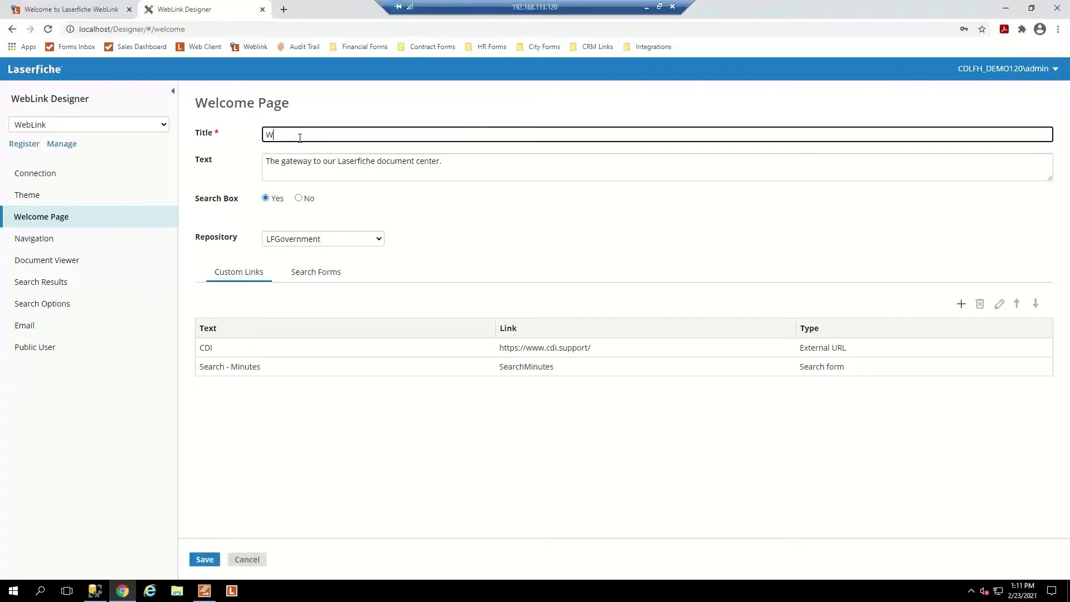
text(elcome to our public )
text(oortal!)
Change the welcome text to 'Browse and search for public documents.' and view the live portal.
drag(456, 160, 264, 163)
key(BackSpace)
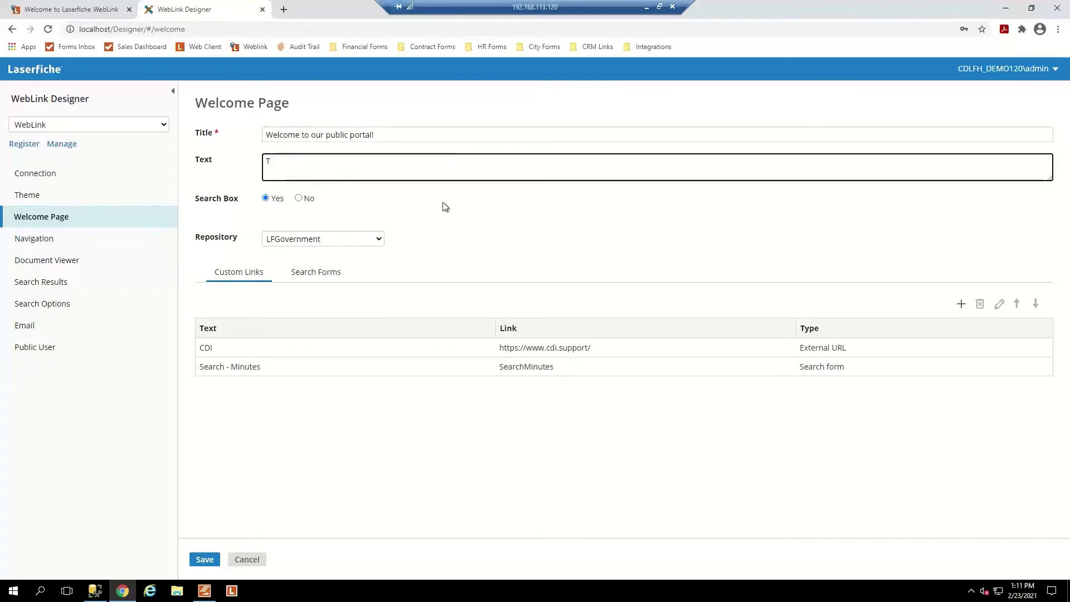
key(BackSpace)
text(Browse )
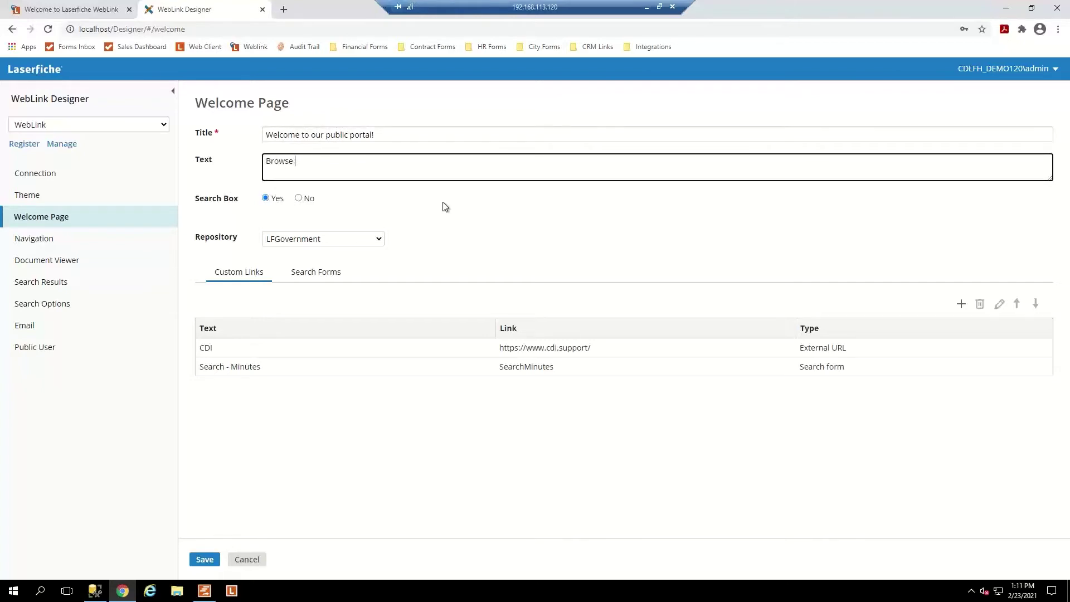
text(public documents)
key(BackSpace)
key(BackSpace)
key(BackSpace)
key(BackSpace)
key(BackSpace)
key(BackSpace)
key(BackSpace)
key(BackSpace)
key(BackSpace)
key(BackSpace)
key(BackSpace)
key(BackSpace)
key(BackSpace)
key(BackSpace)
key(BackSpace)
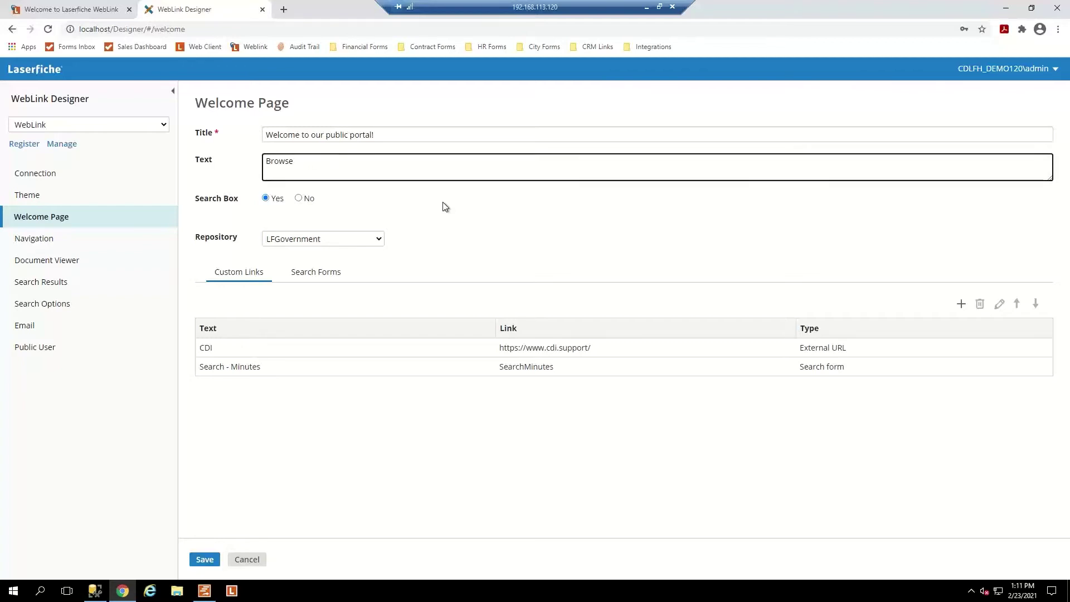
text(and search for pu)
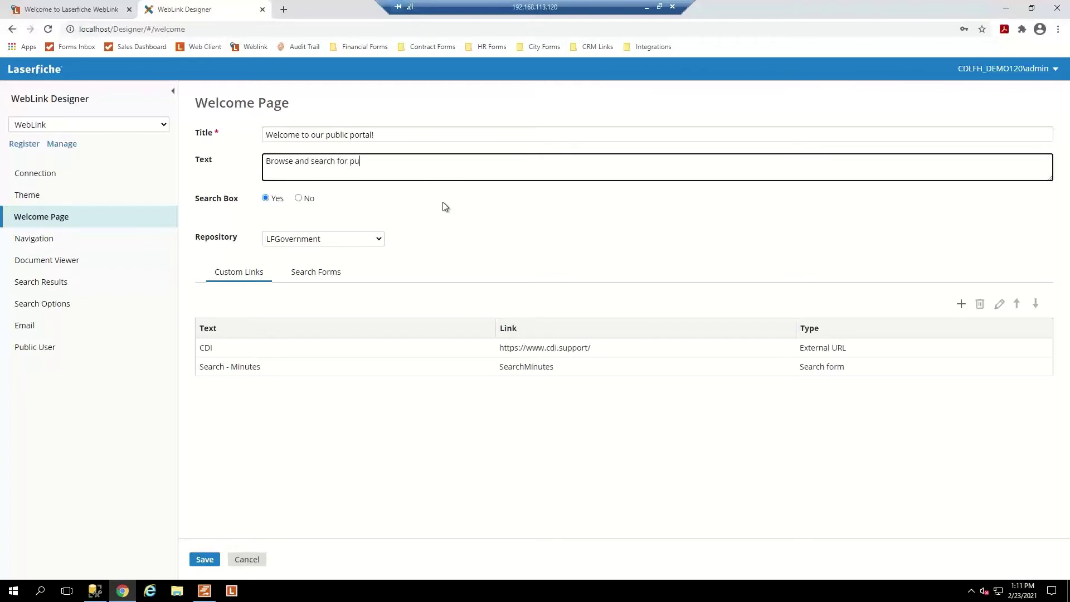
text(blic documents)
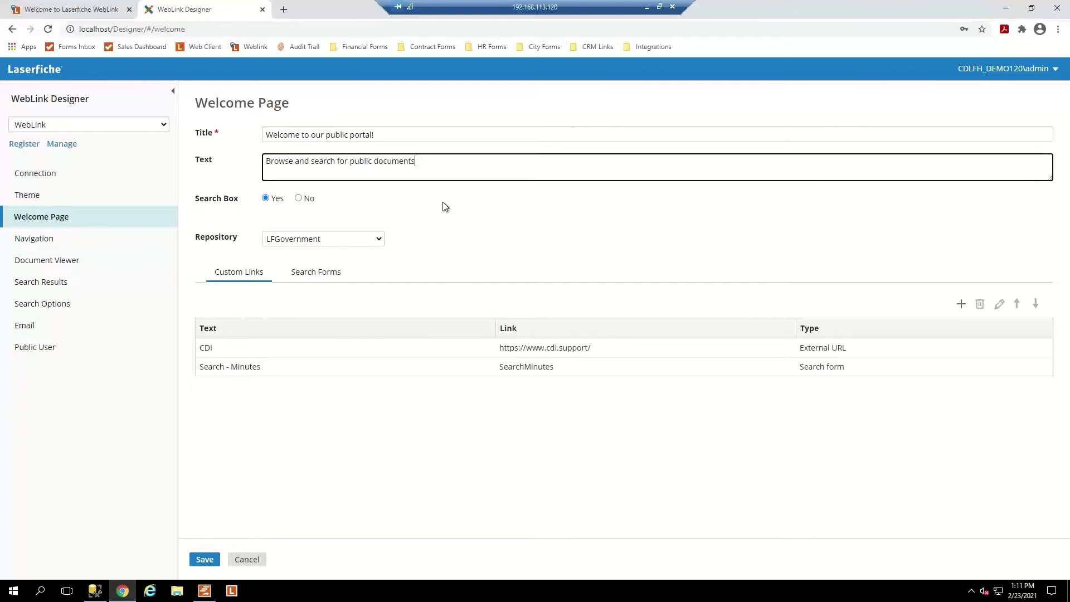
text(.)
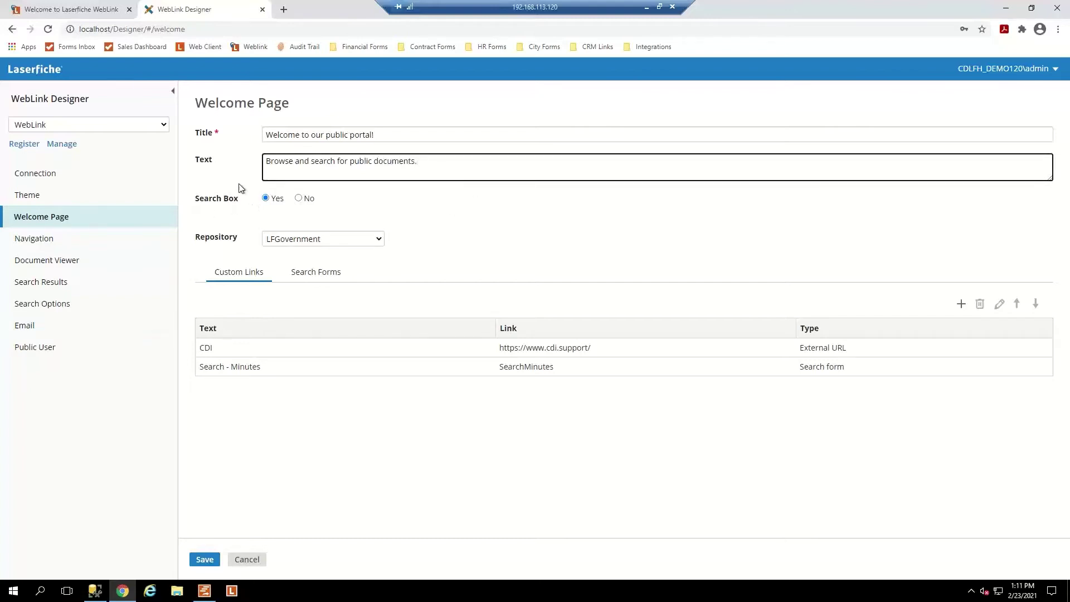
click(56, 9)
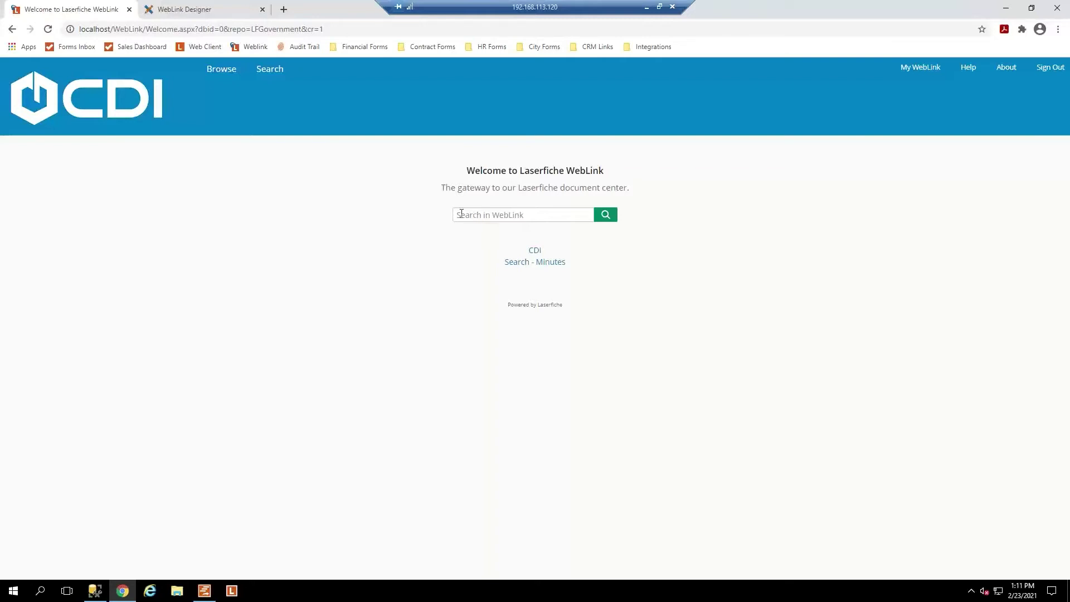
Return to the WebLink Designer tab showing the updated Welcome Page settings.
click(216, 9)
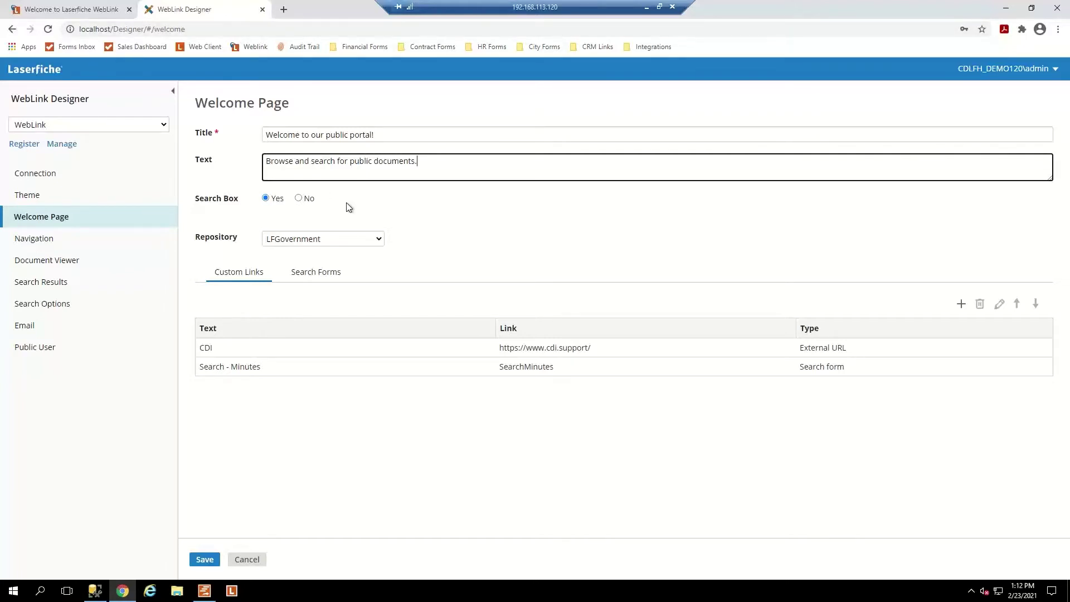
Confirm LFGovernment as the repository, then view the live portal welcome page.
click(356, 239)
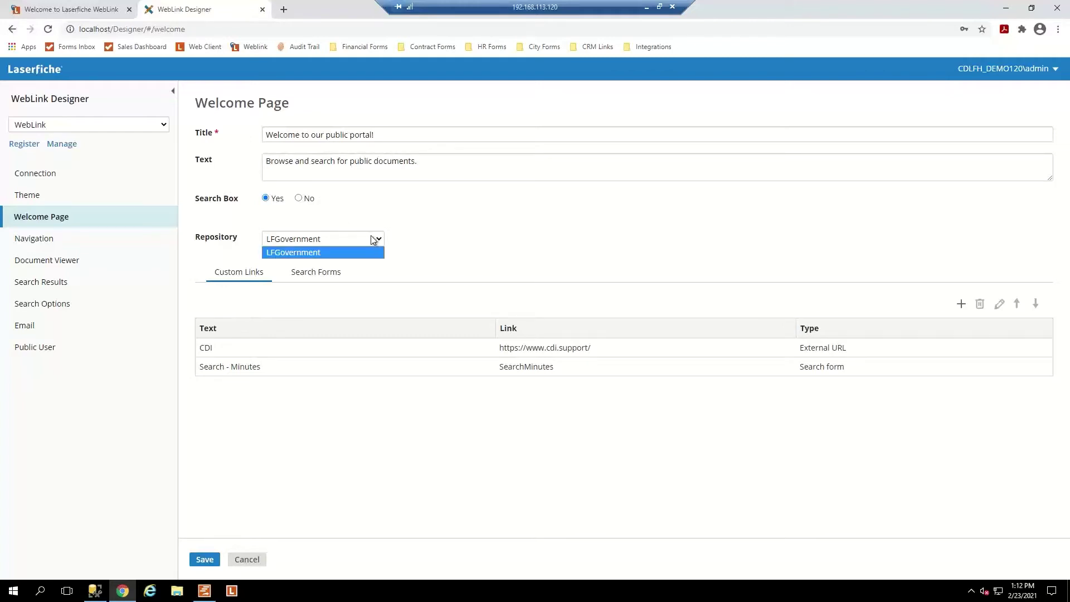
click(433, 243)
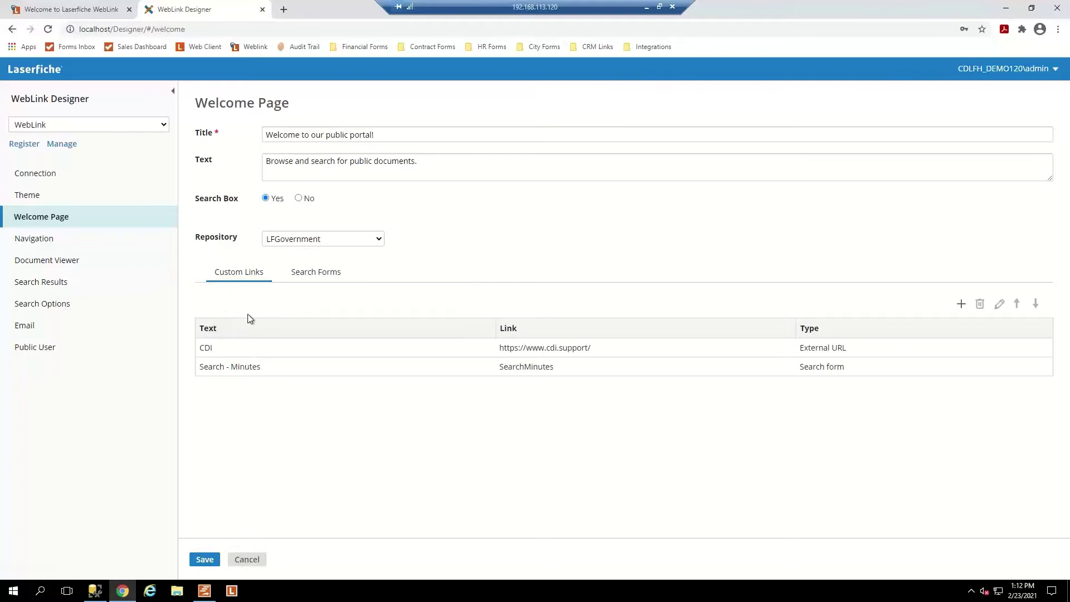
click(86, 9)
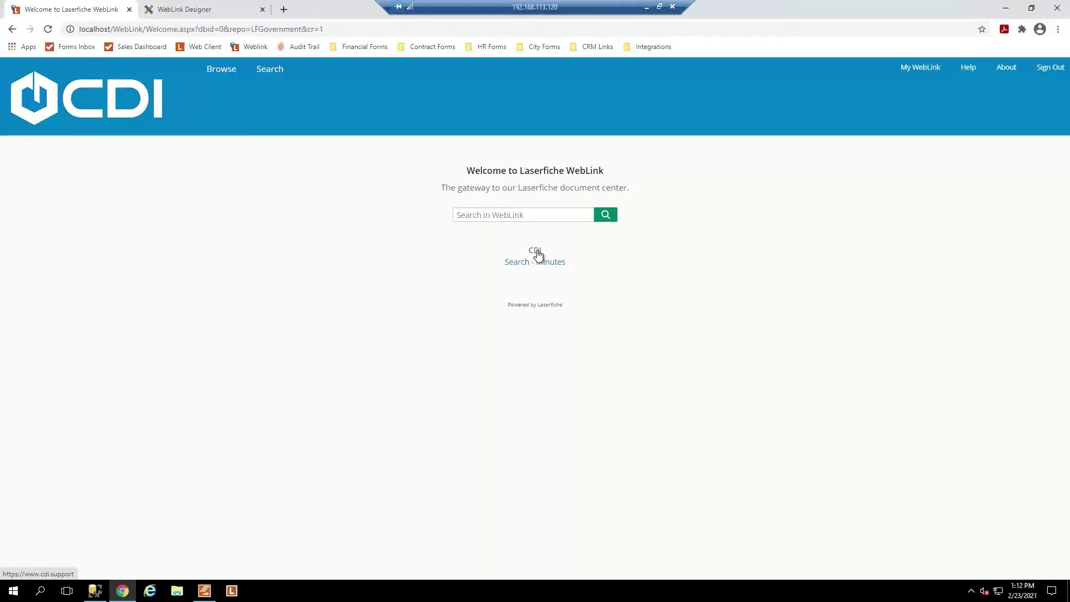
Follow the CDI link to cdi.support, go back, and return to the Designer.
click(536, 251)
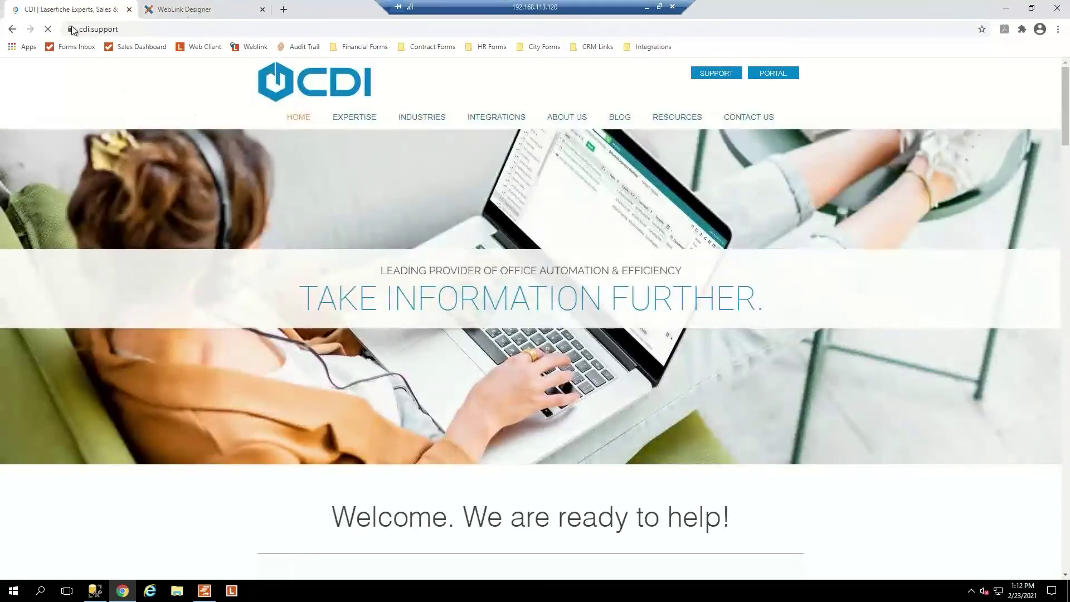
click(14, 31)
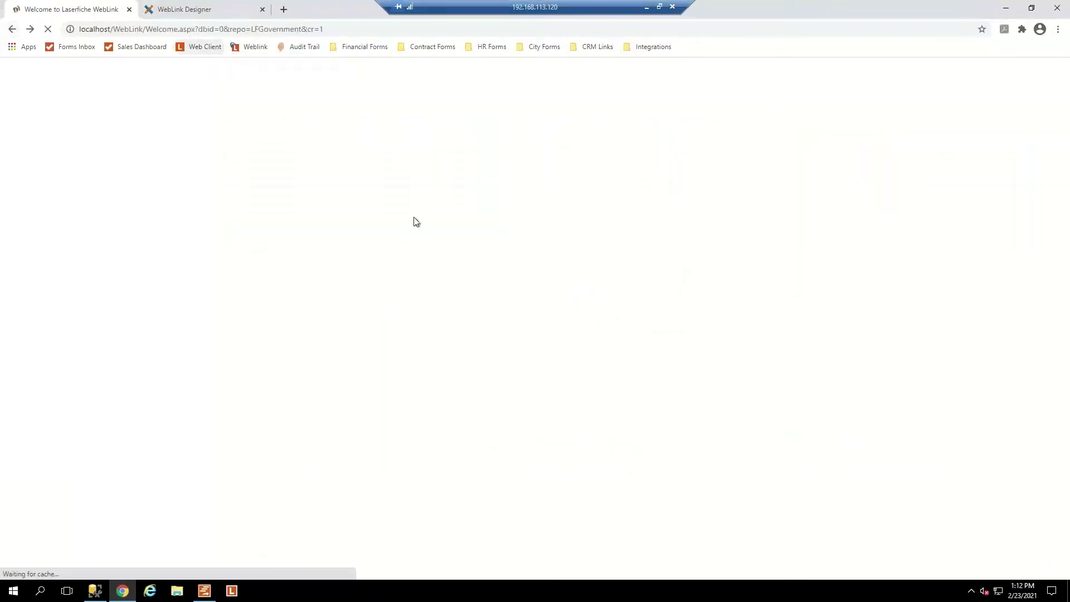
click(193, 12)
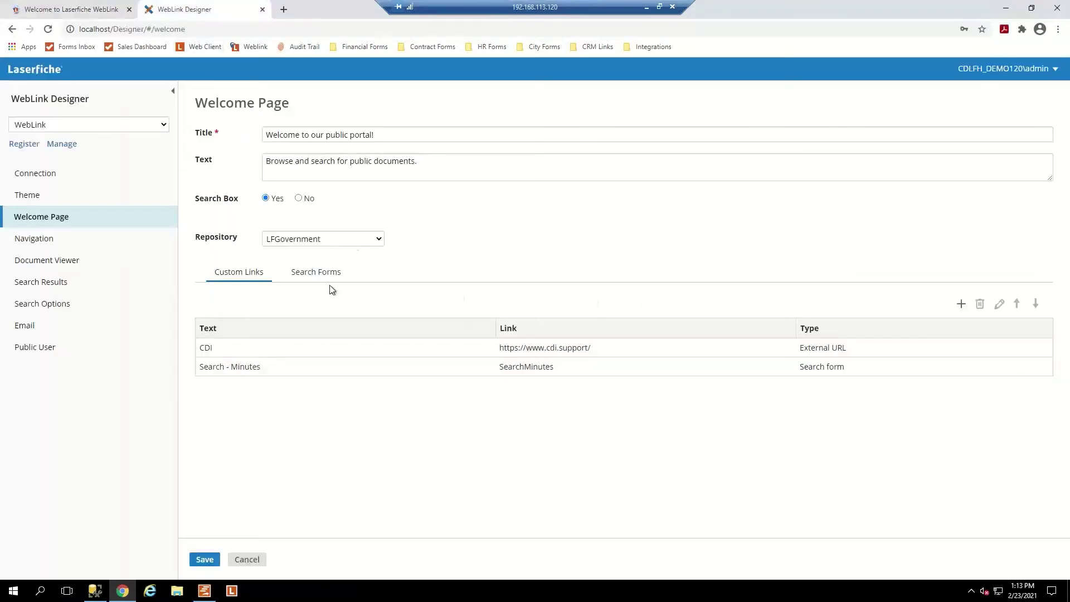
Add a new custom link and enter a Laserfiche Authentication username and password for LFGovernment.
click(962, 305)
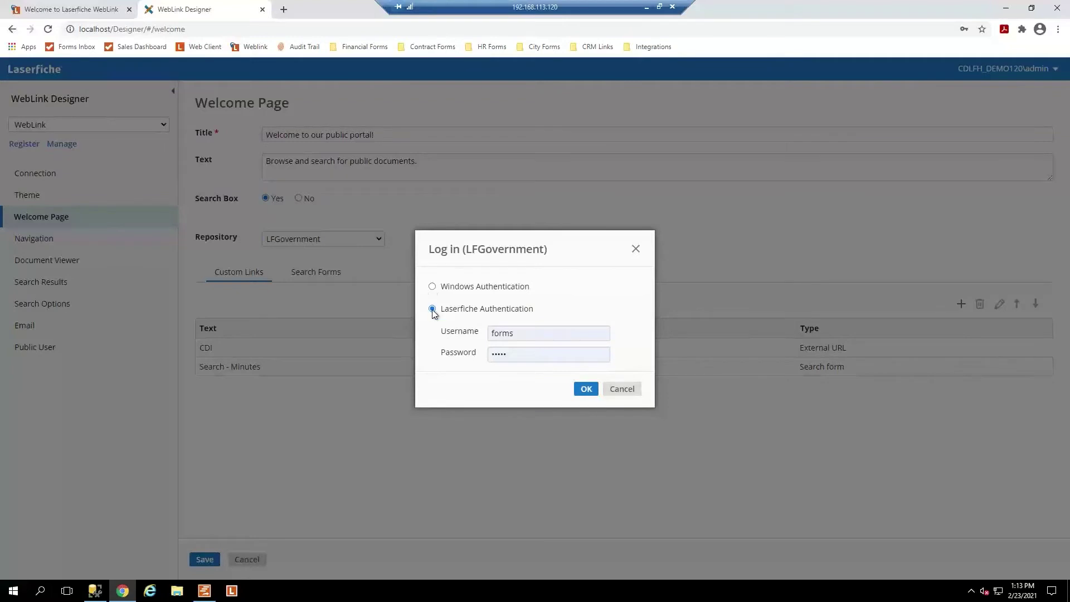
double_click(518, 333)
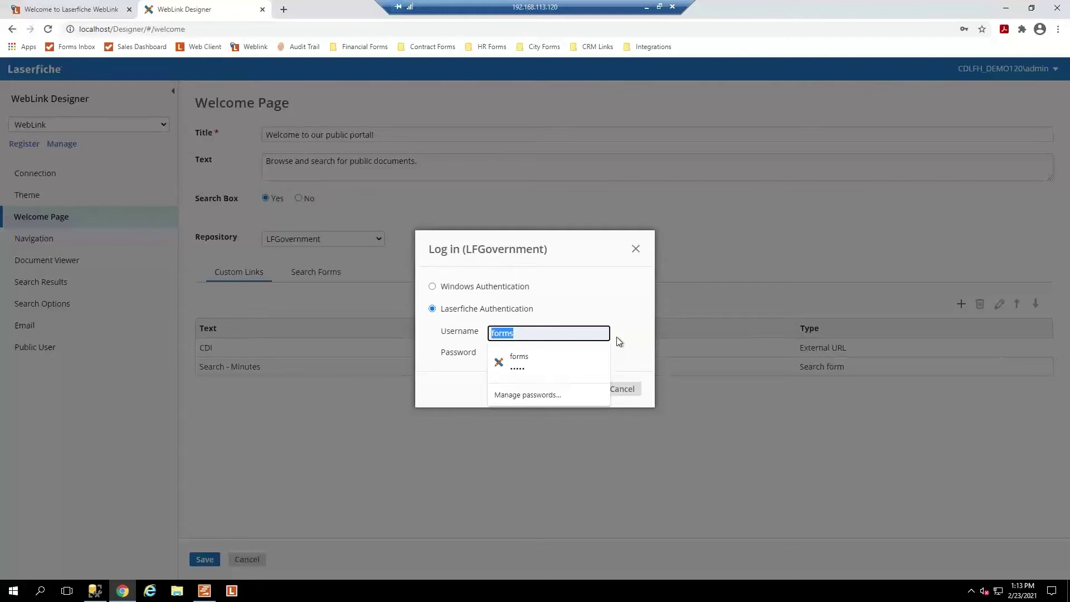
text(Admin)
key(Tab)
text(a)
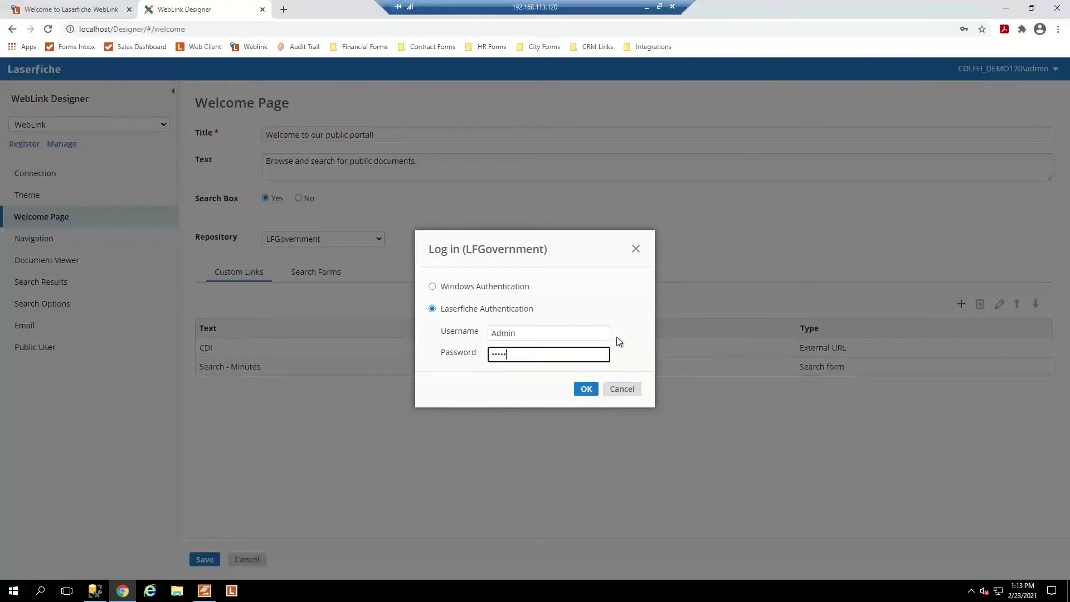
Log in, keep the Folder or document link type, and open the Public folder.
click(583, 392)
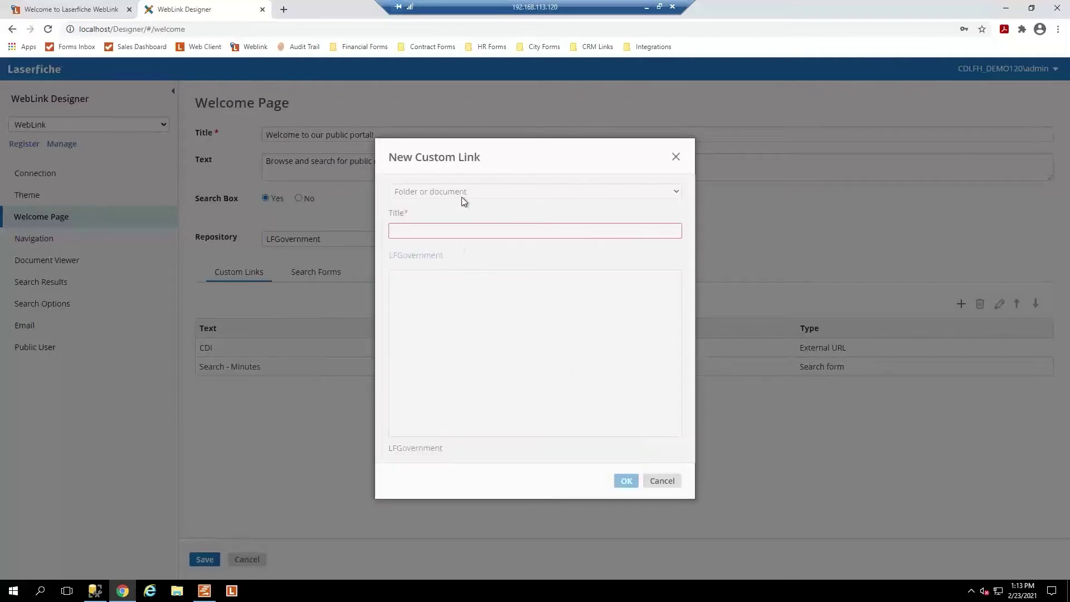
click(462, 191)
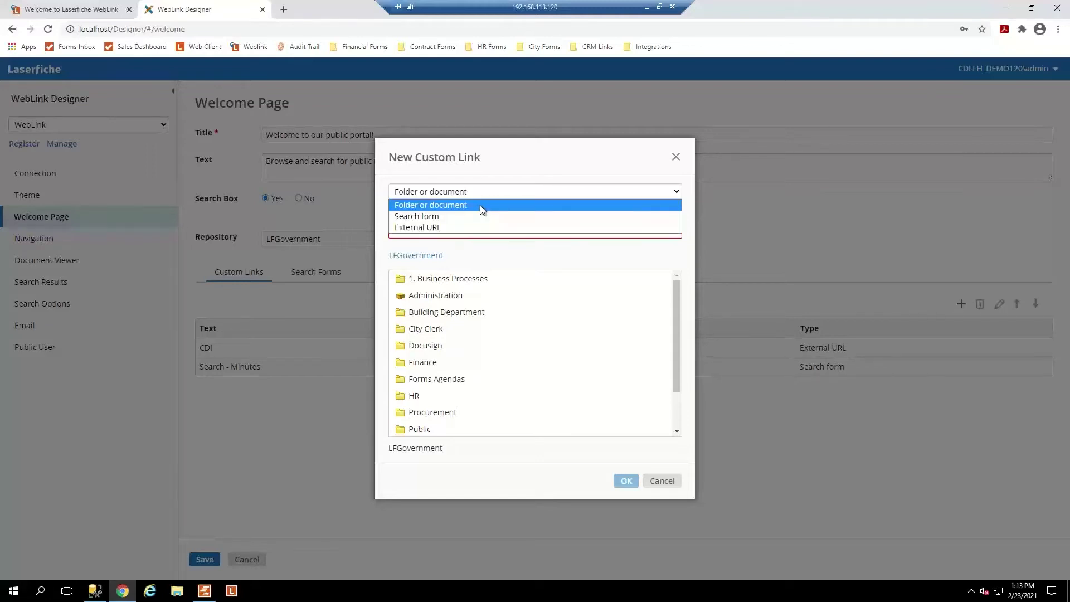
click(480, 205)
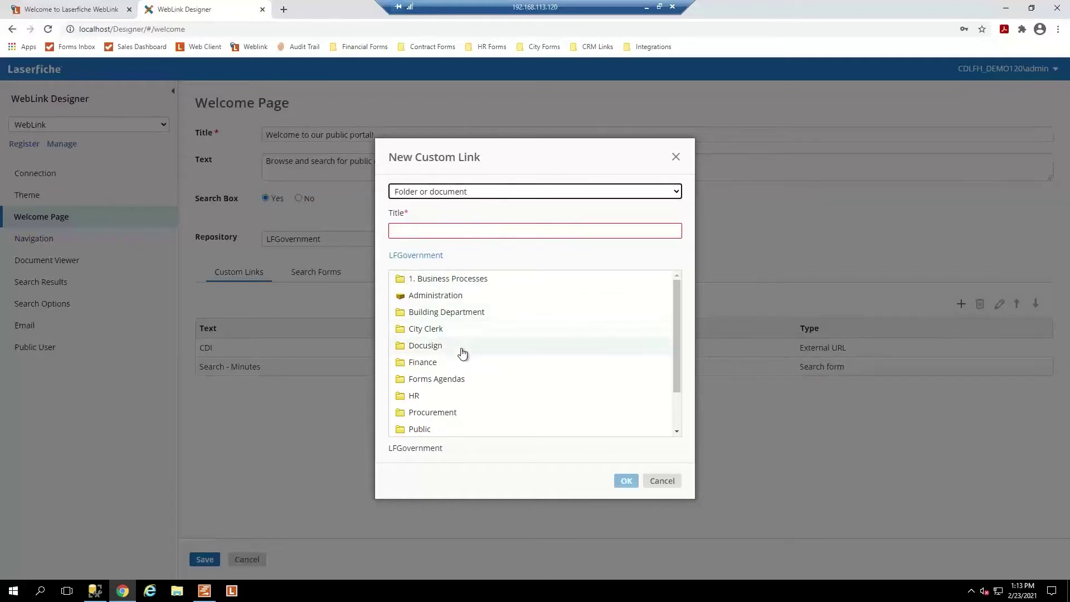
scroll(456, 367, down, 2)
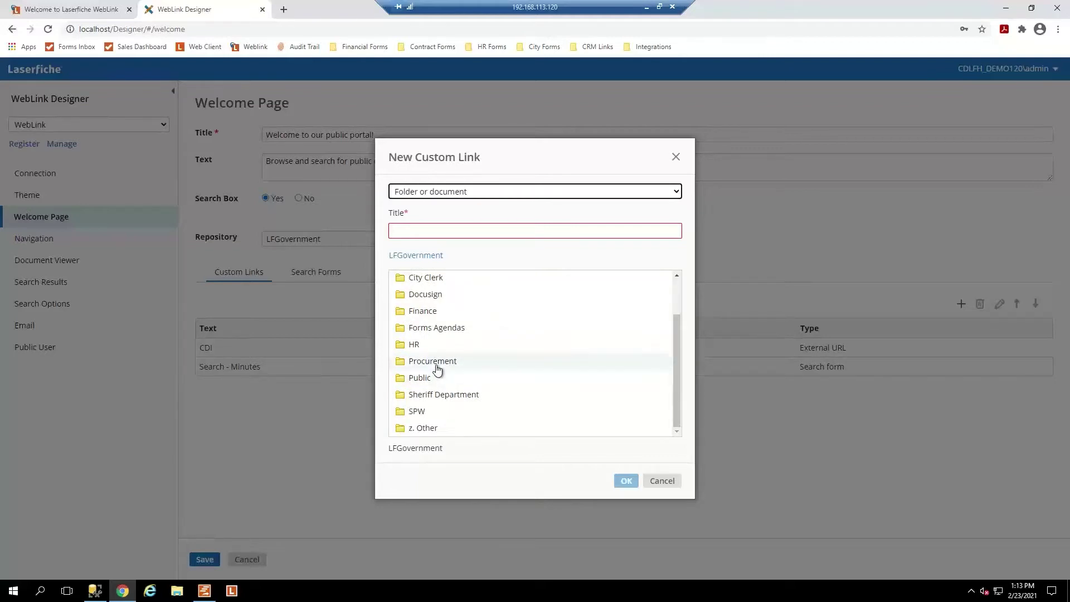
scroll(437, 365, up, 2)
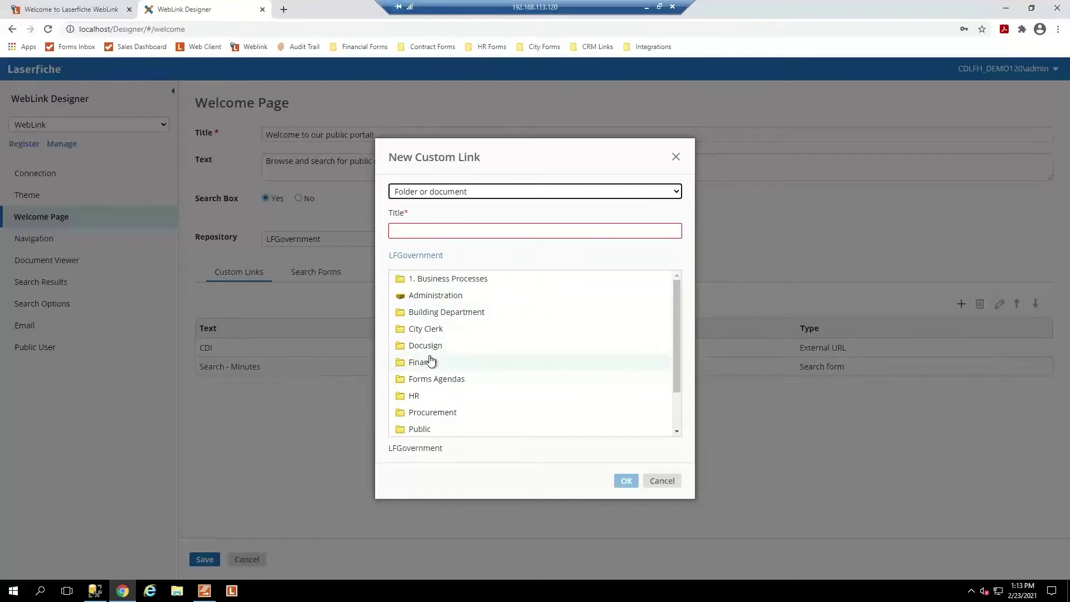
scroll(435, 382, down, 1)
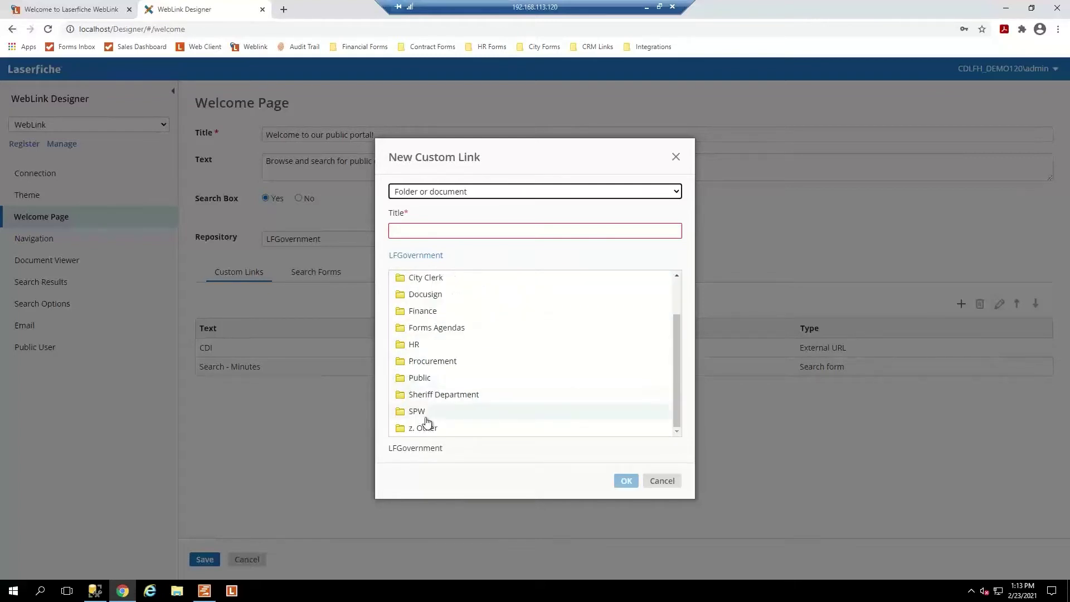
click(422, 380)
double_click(421, 379)
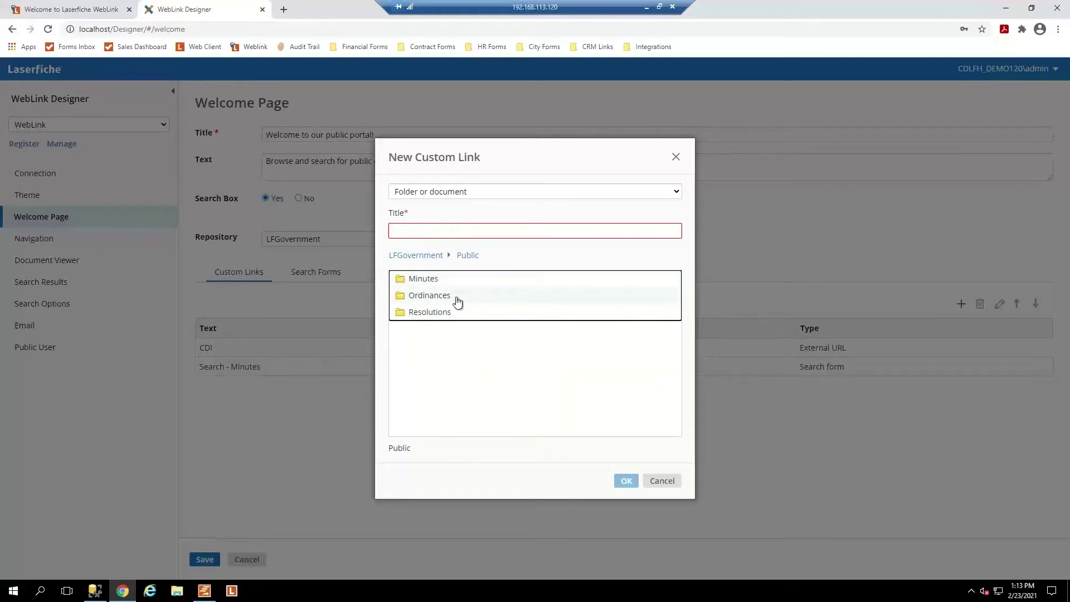
Target the Minutes folder, title the link 'Minutes', and add it.
click(429, 285)
click(413, 229)
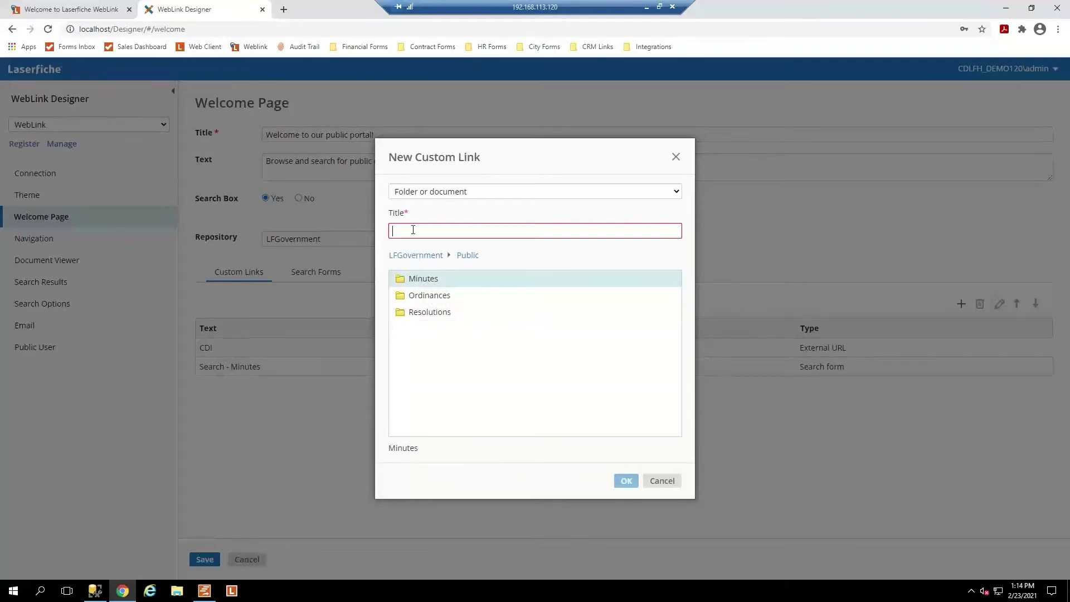
text(Minutes)
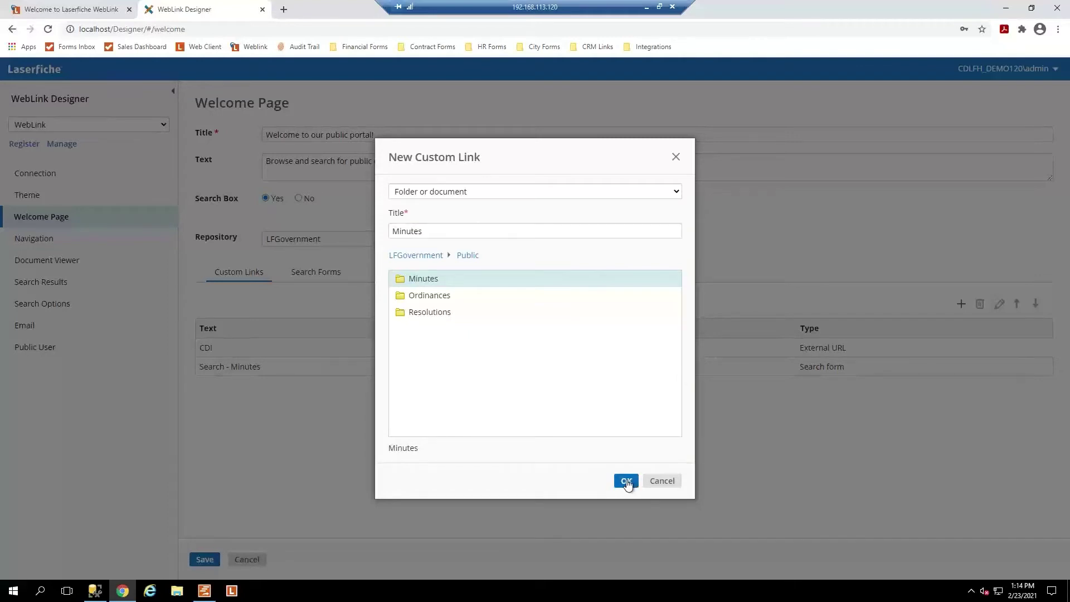
click(626, 481)
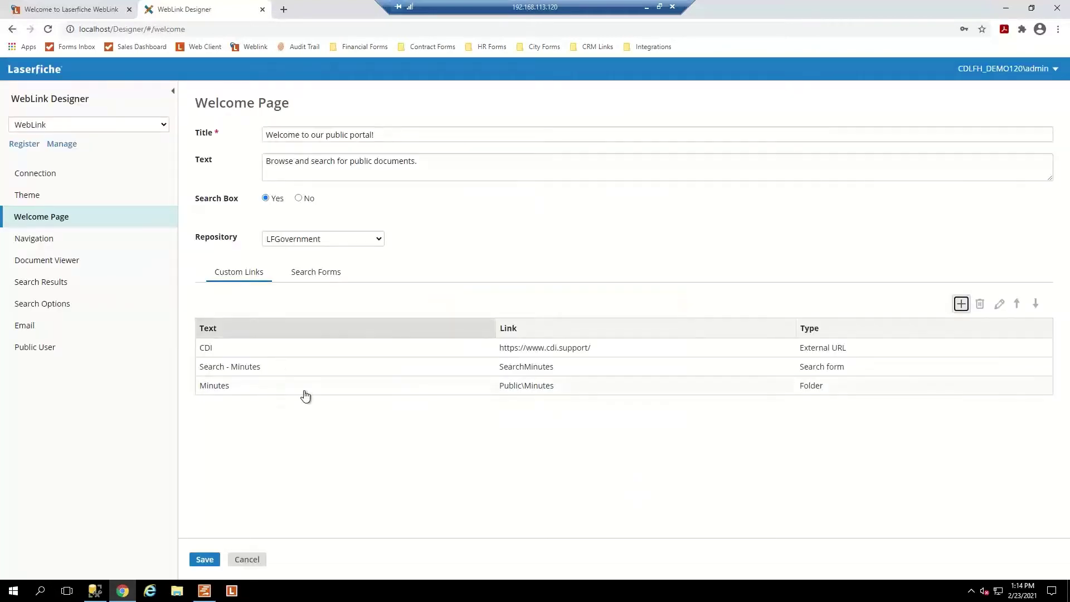
Save the welcome page settings and reload the public portal to show them.
click(204, 559)
click(69, 9)
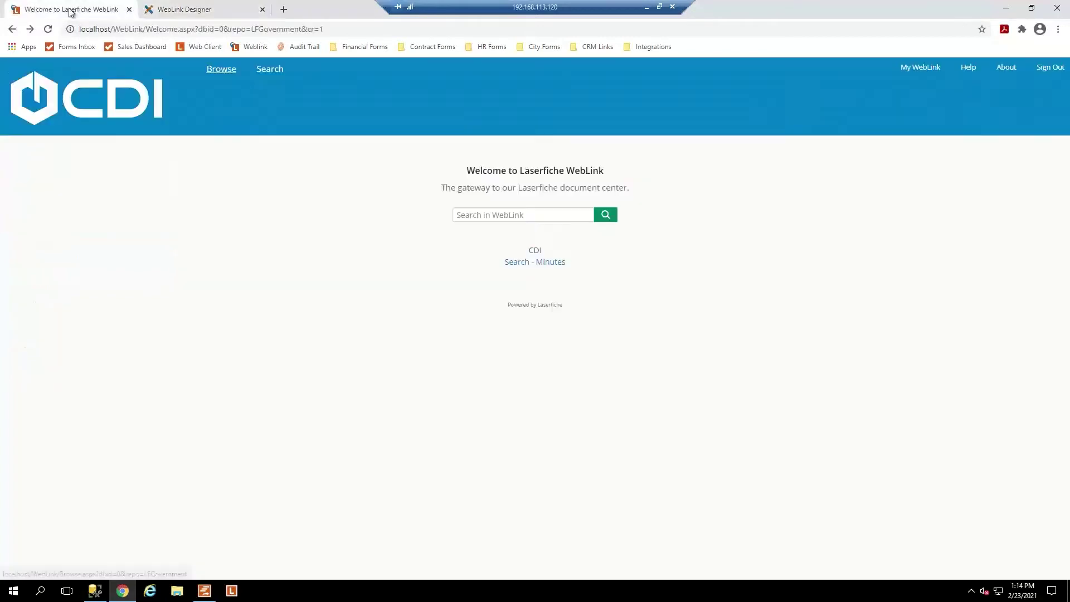
key(F5)
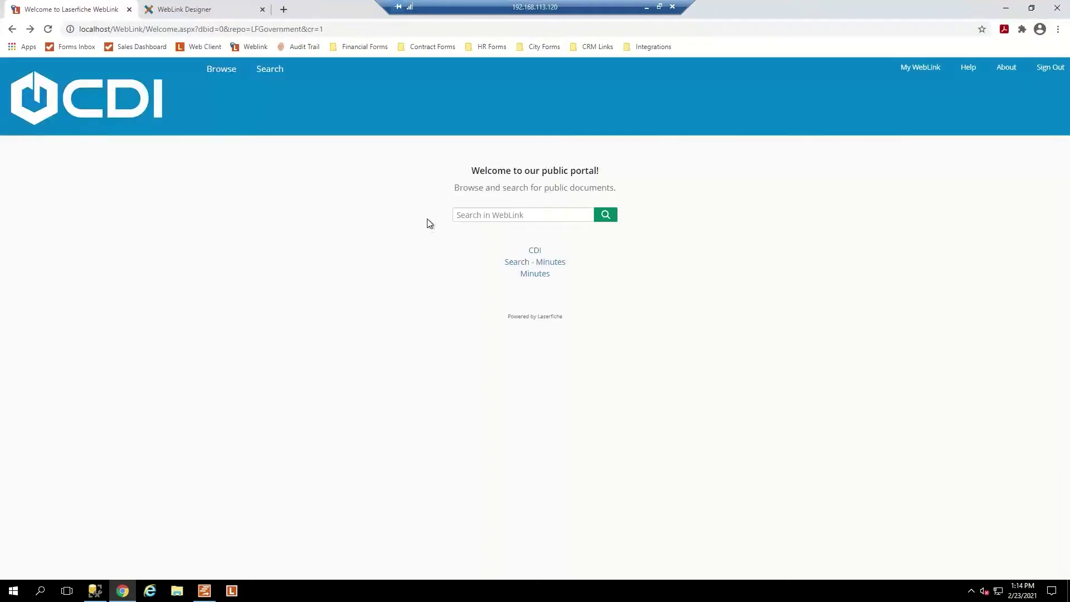
Open the Minutes link and its 2018 folder, return Home, then switch back to the Designer.
click(532, 274)
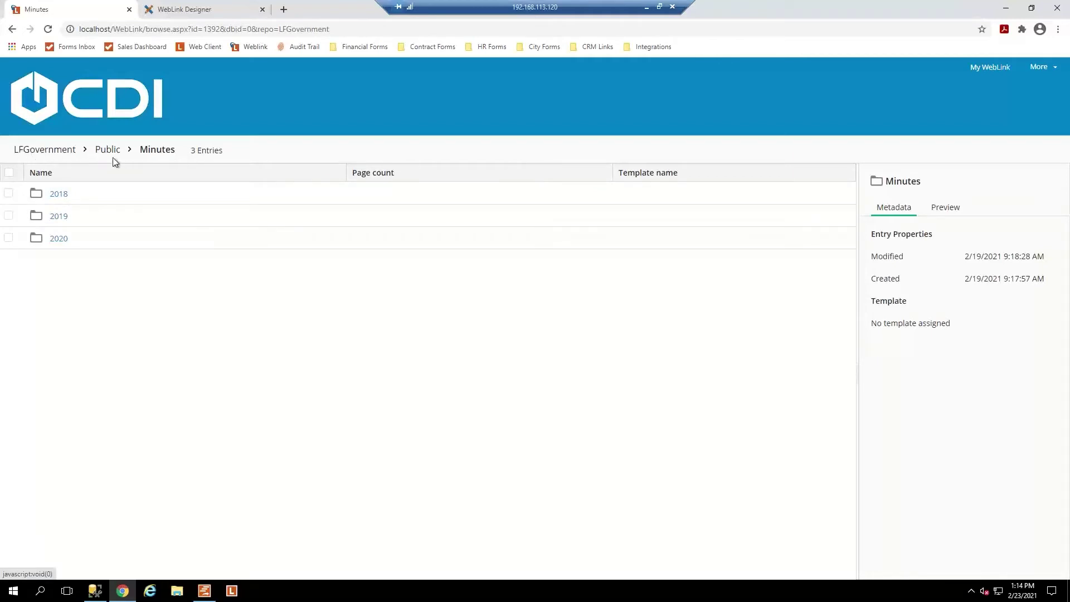
click(56, 196)
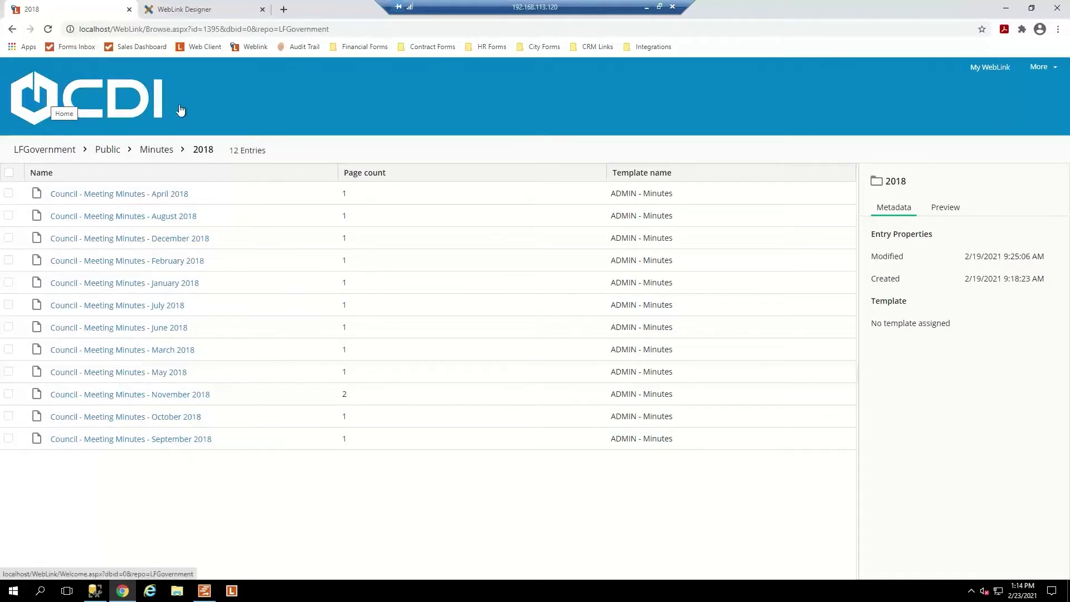
click(94, 101)
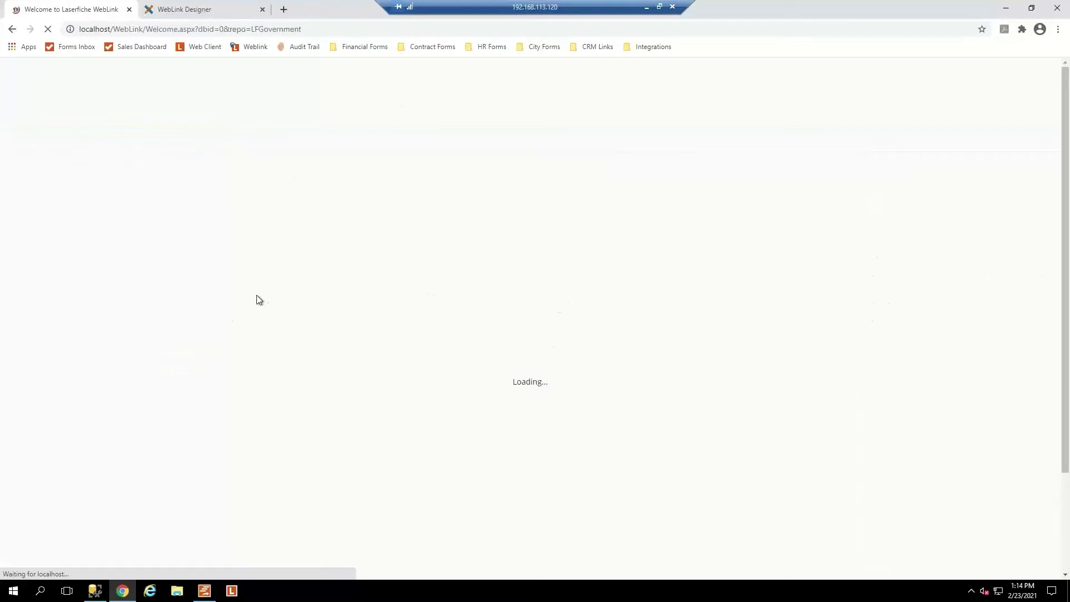
click(215, 15)
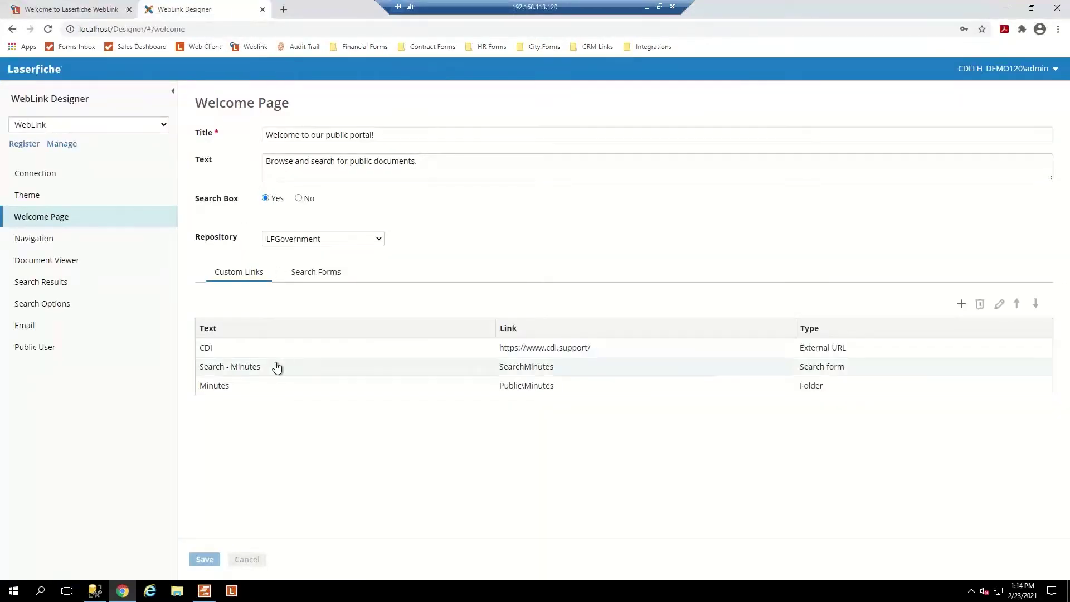
click(960, 304)
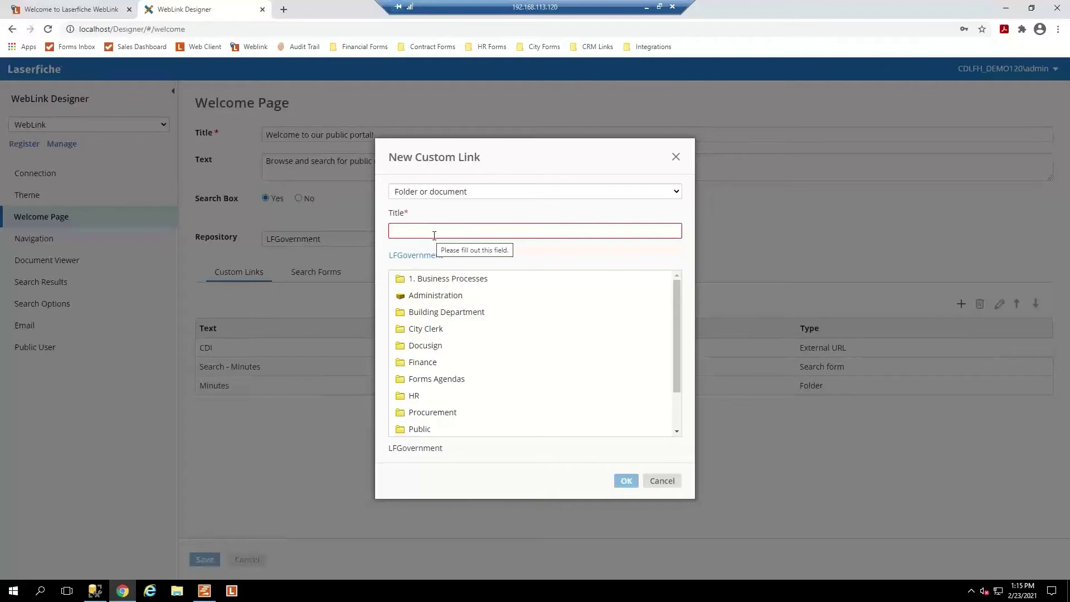
click(455, 194)
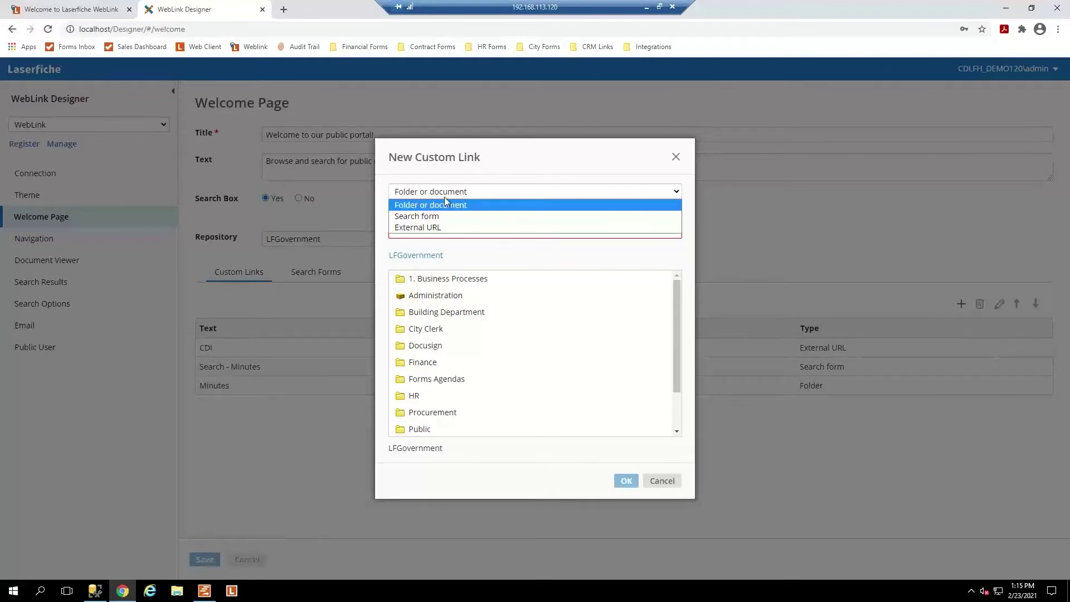
click(432, 229)
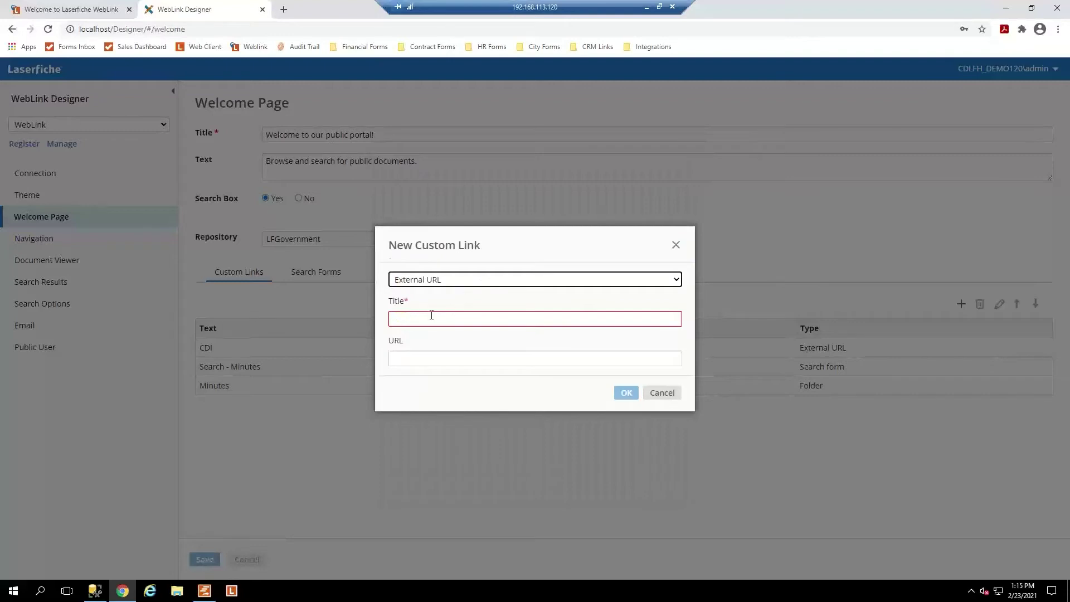
click(431, 315)
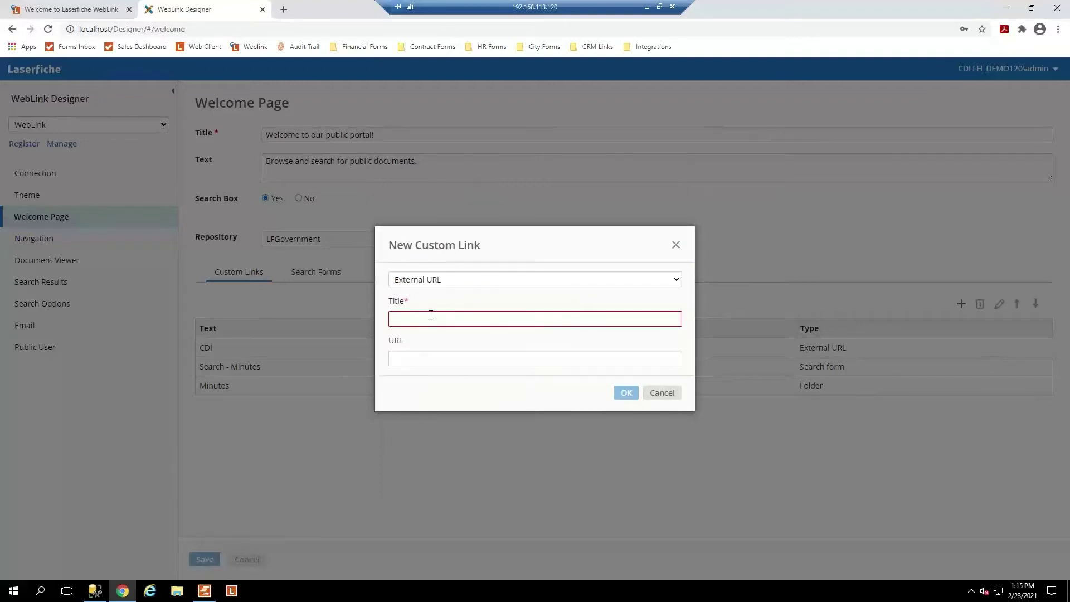
text(CISD)
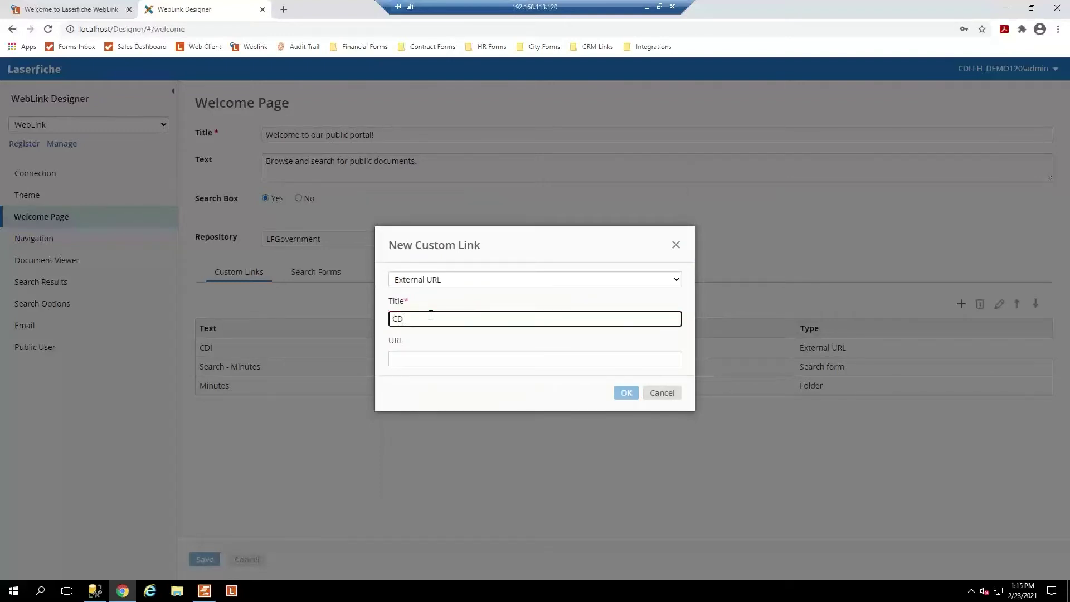
key(Tab)
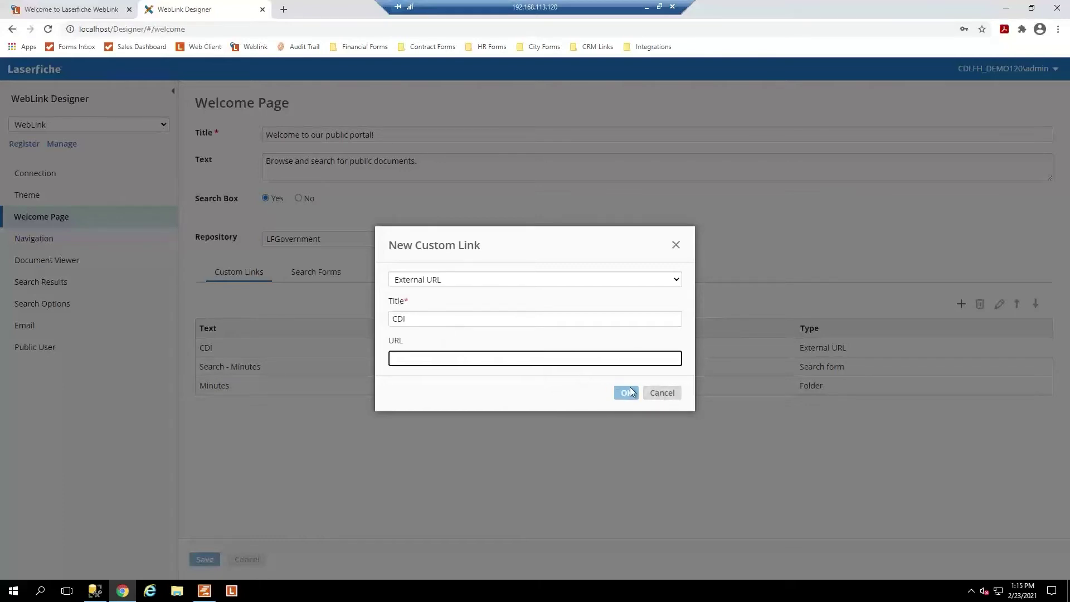
click(672, 284)
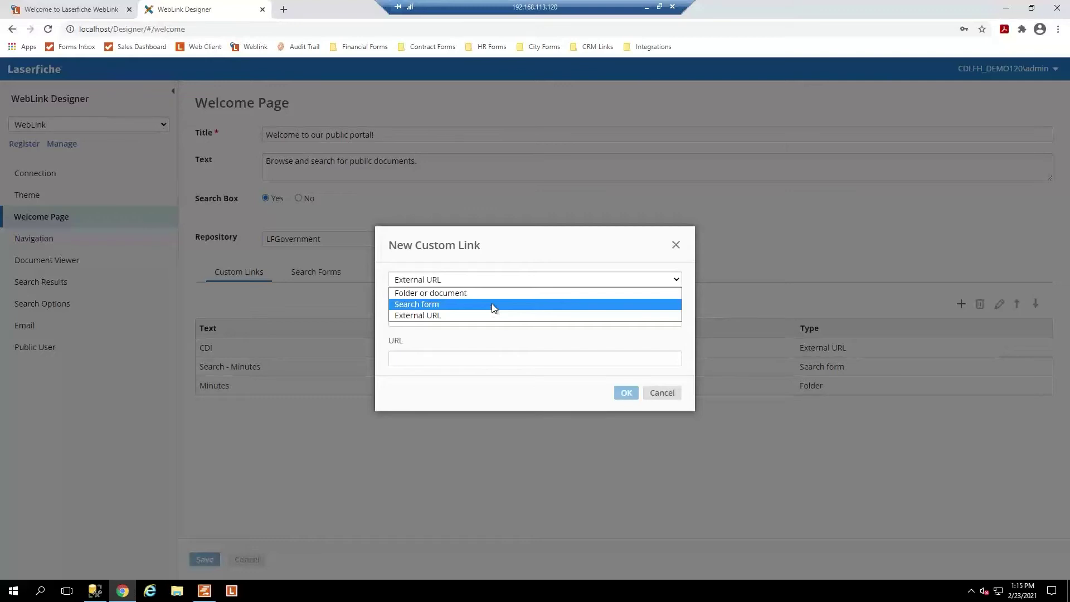
click(646, 393)
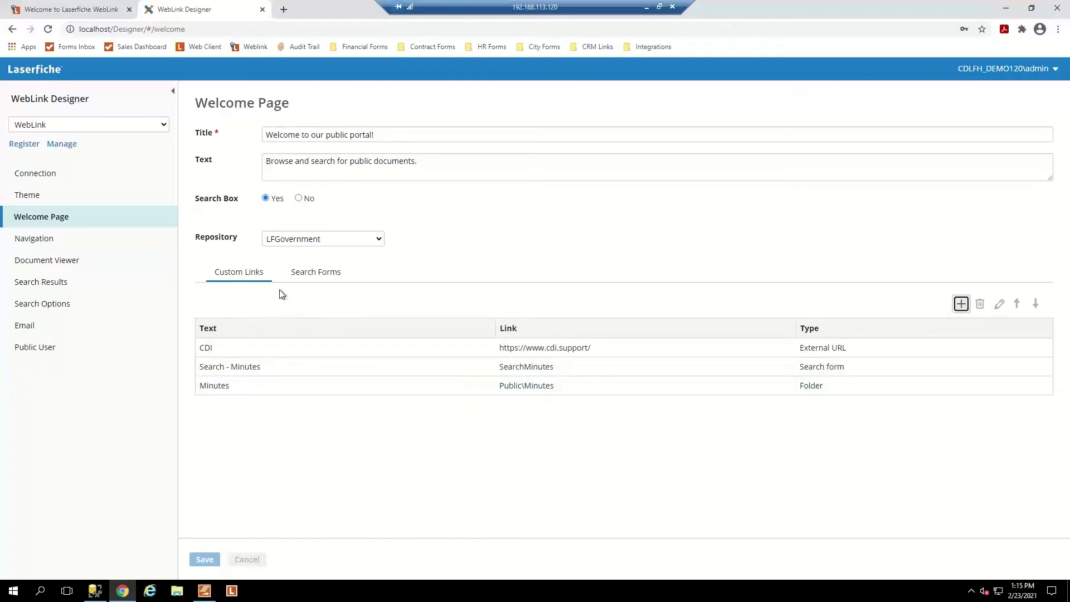
Create a welcome-page search form titled 'Search - Ordinances' with description 'search ordinances'.
click(315, 277)
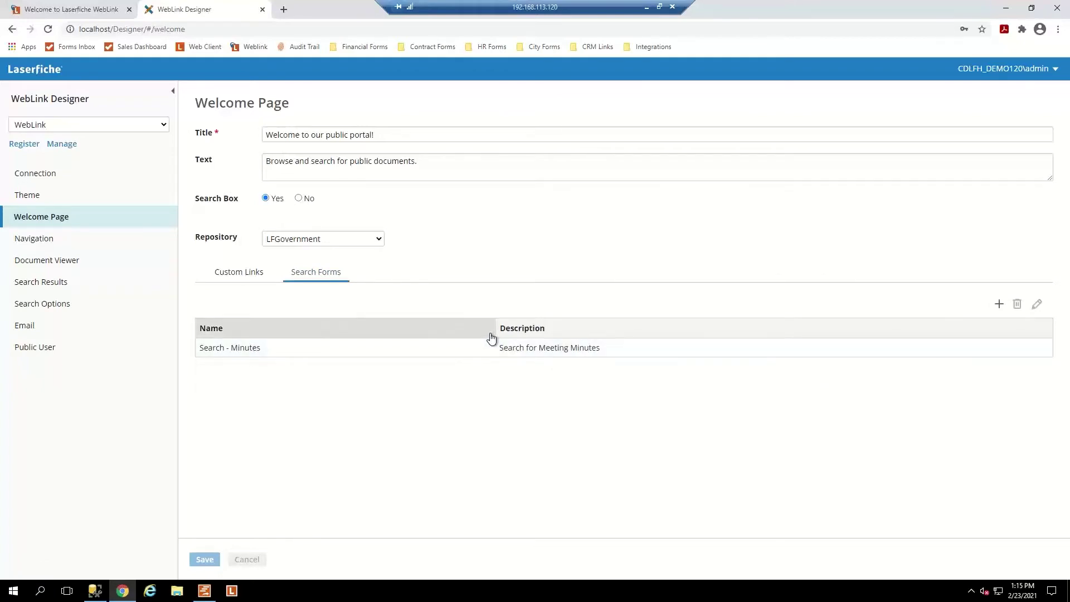
click(999, 304)
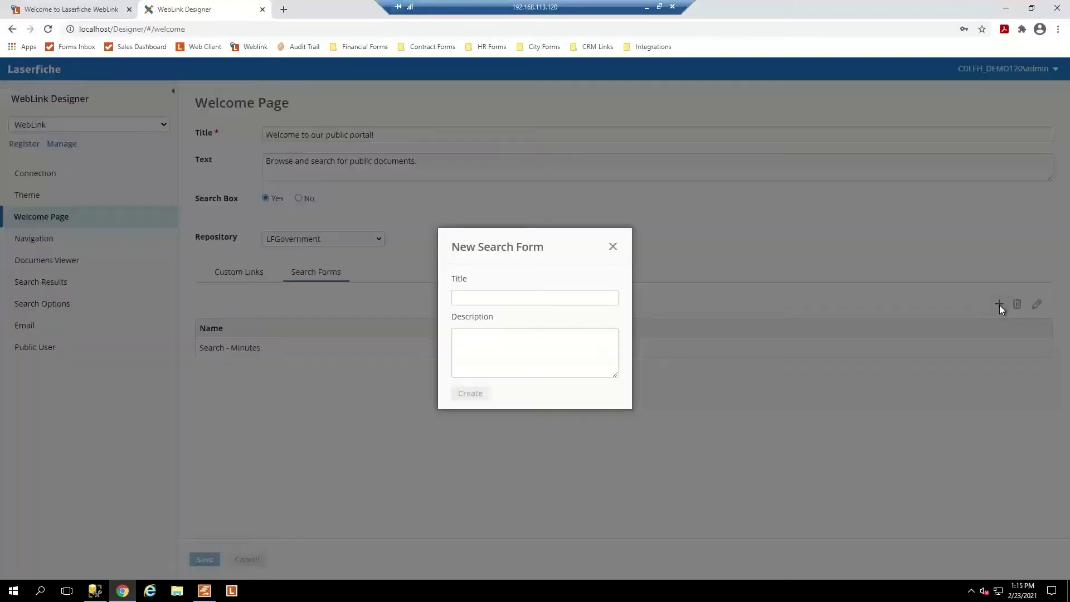
click(481, 297)
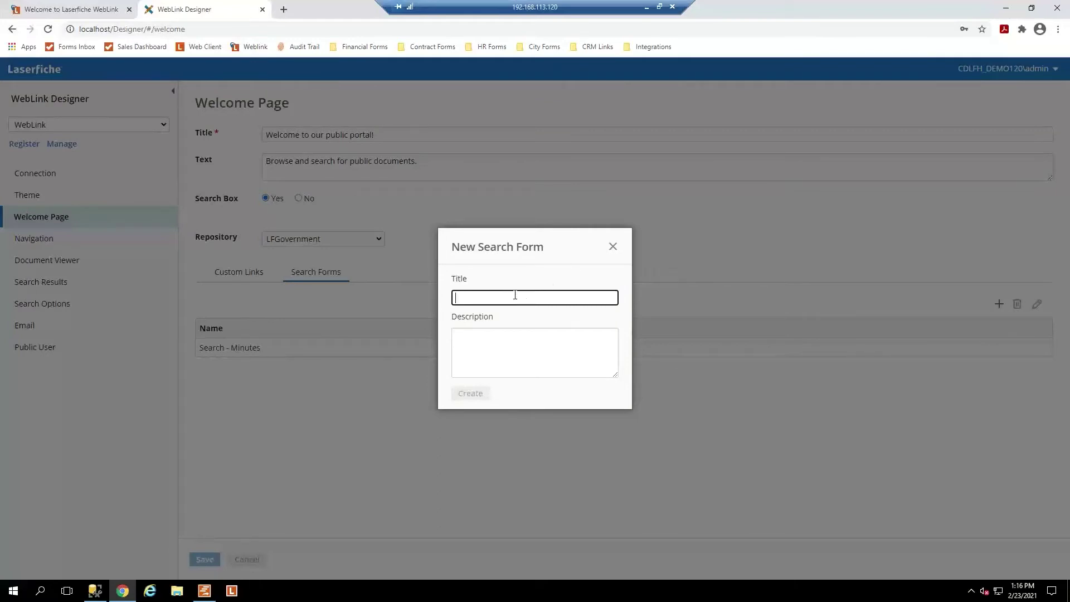
text(Ord)
text(Search - O)
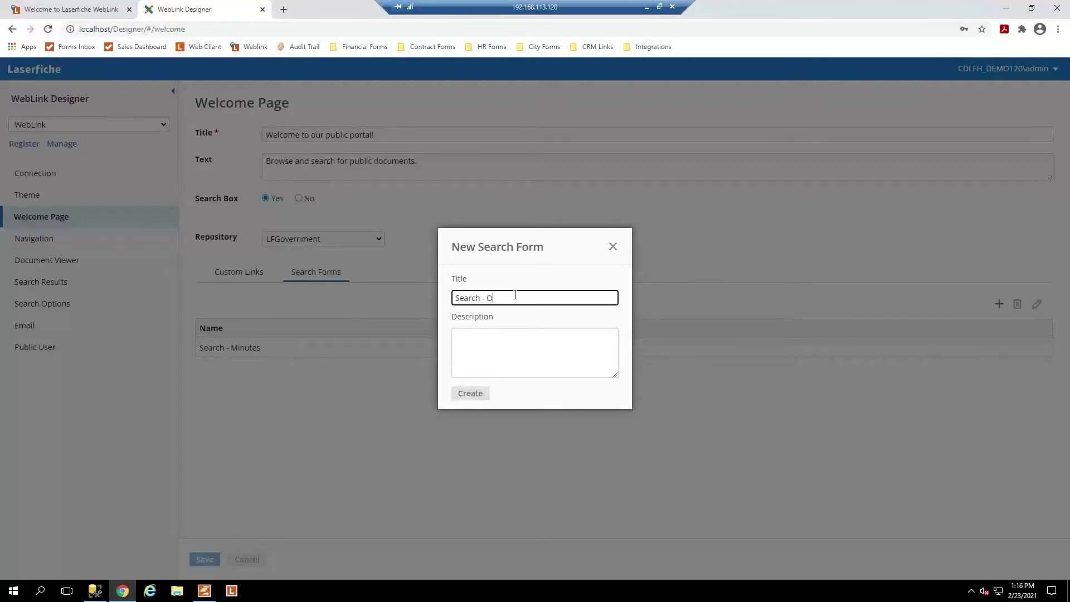
click(475, 359)
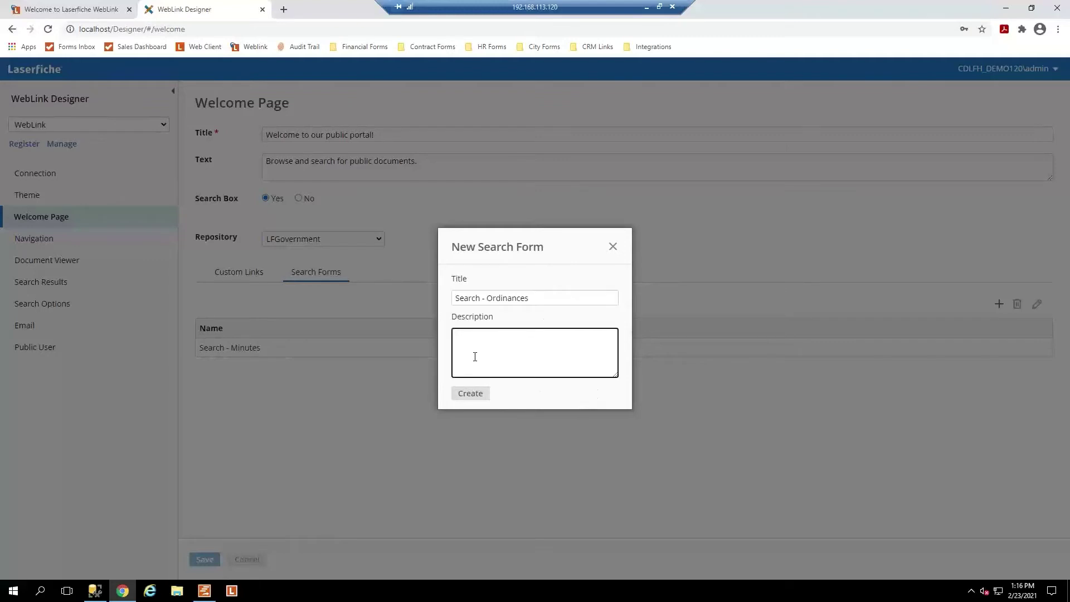
text(search ordinances)
click(480, 394)
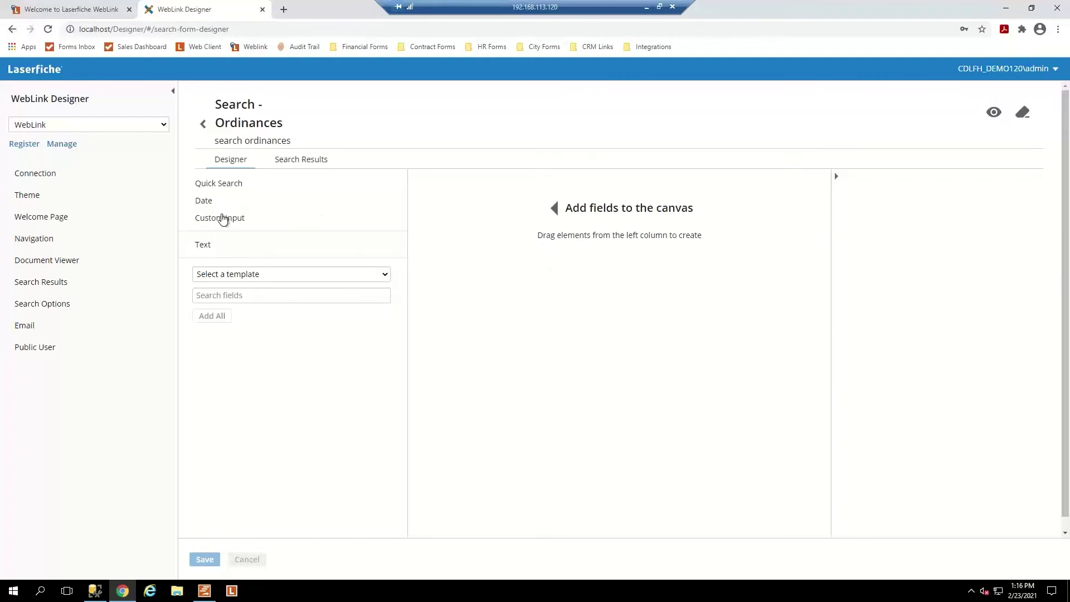
Drop a Quick Search field onto the form and relabel it 'Google'.
click(217, 186)
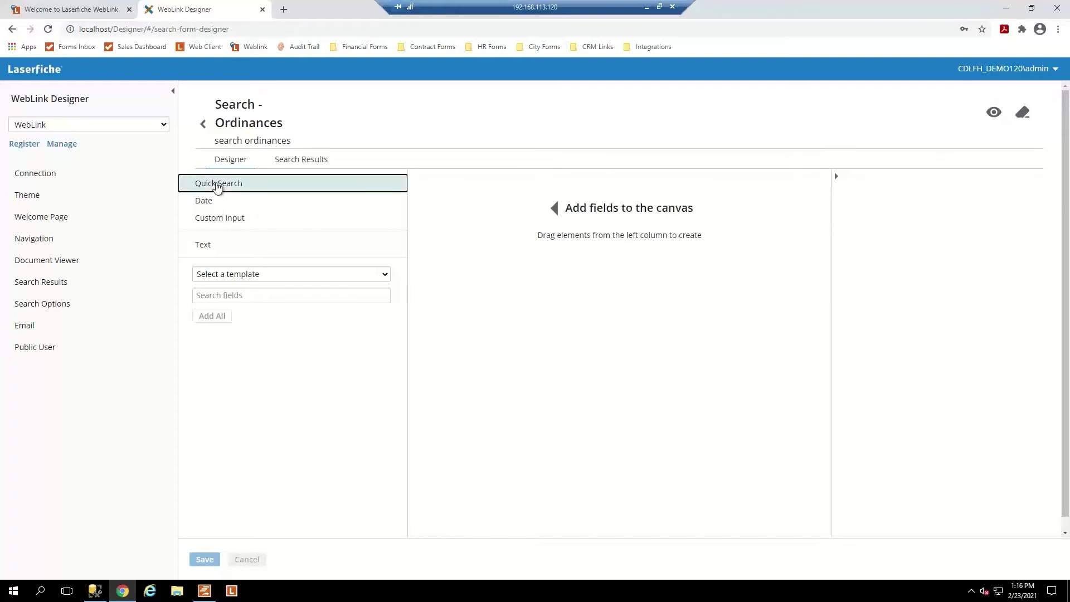
drag(217, 186, 552, 226)
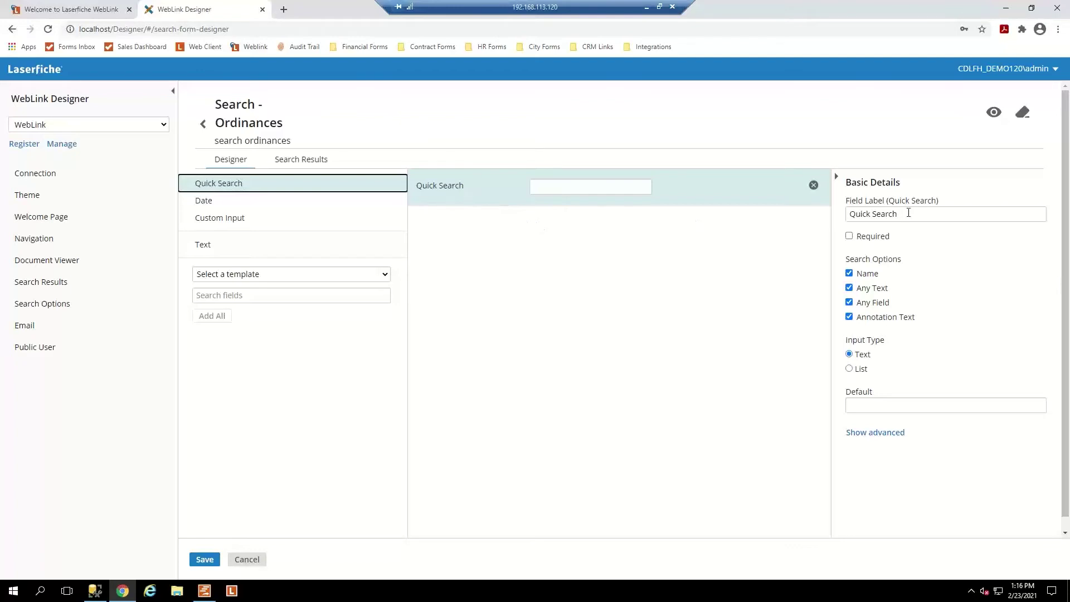
drag(908, 212, 834, 222)
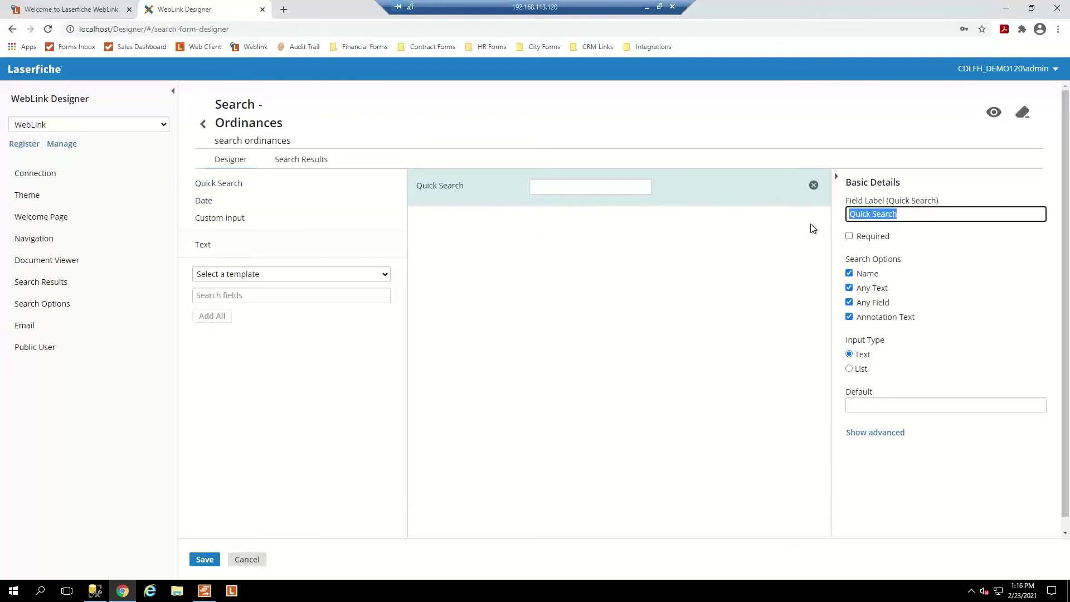
text(Google)
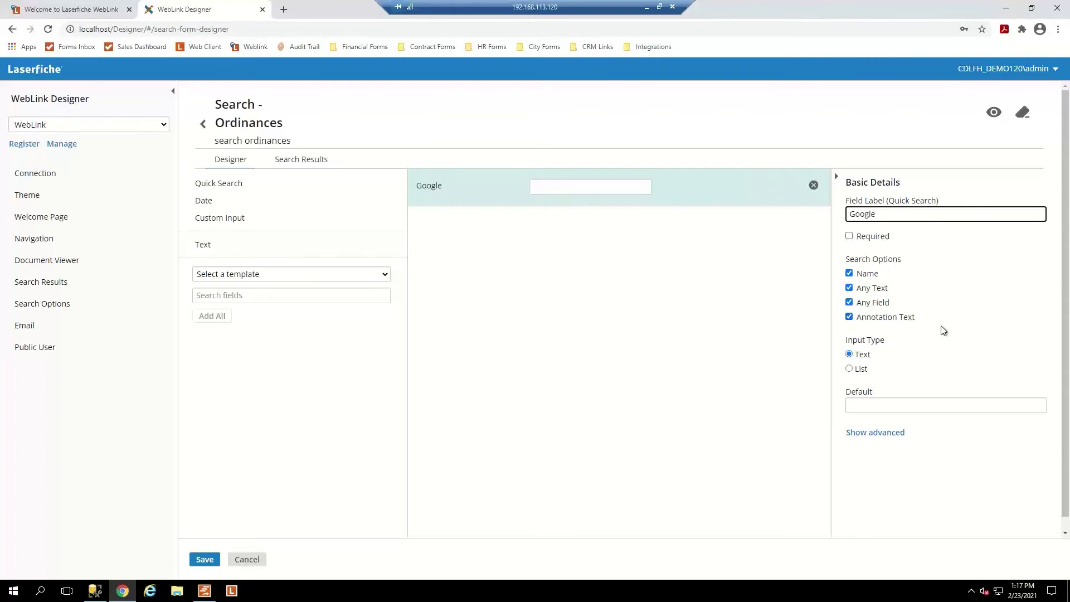
Make the Google field a List input shown as a Radio group, reveal advanced options, then add a Modification Date field.
click(849, 369)
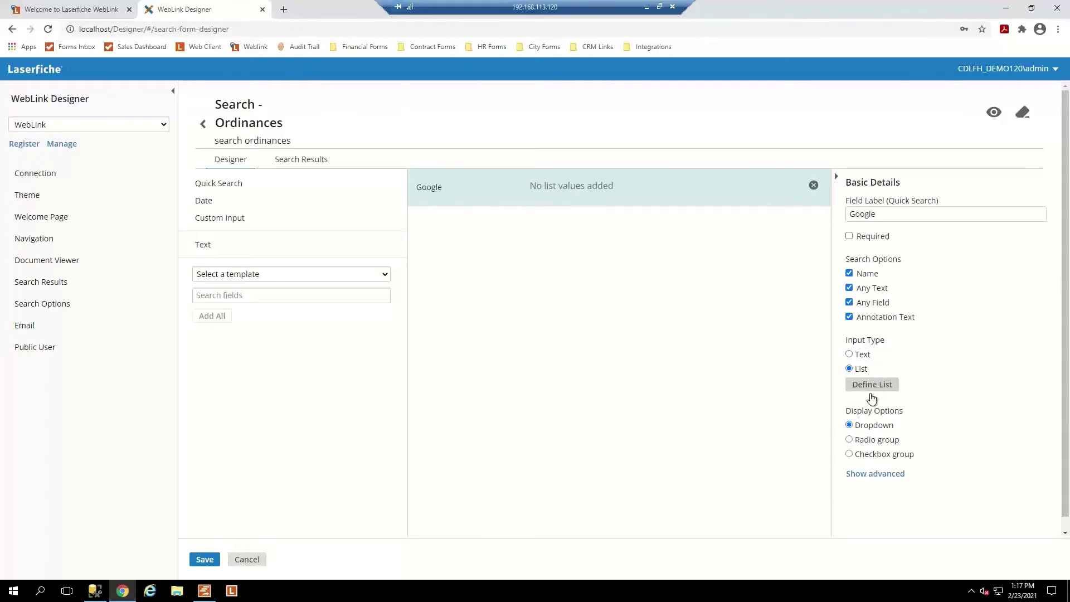
click(850, 441)
click(872, 474)
scroll(897, 457, down, 2)
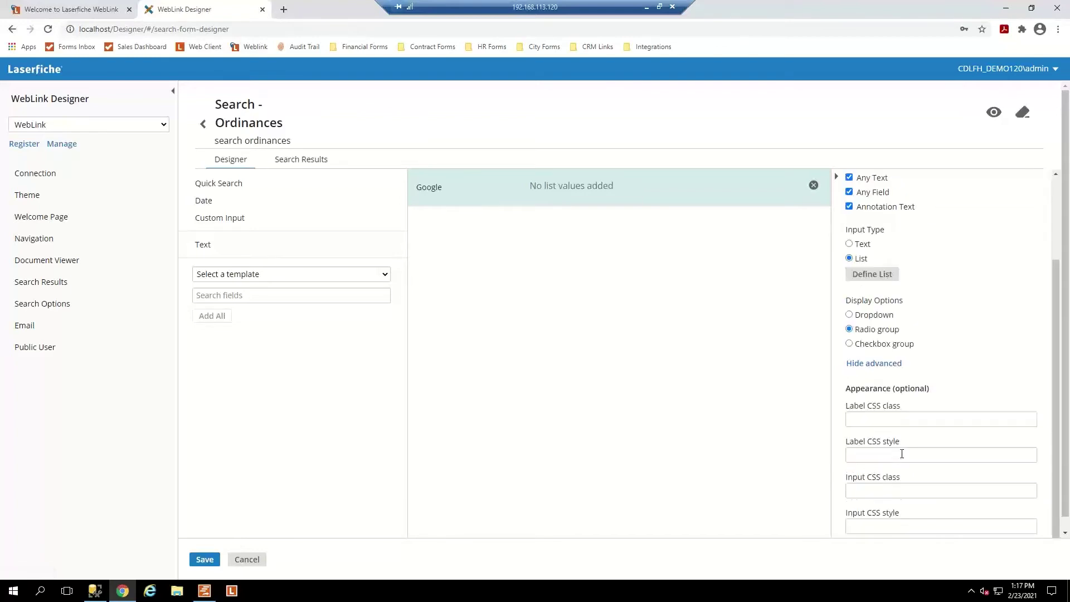
scroll(894, 415, down, 1)
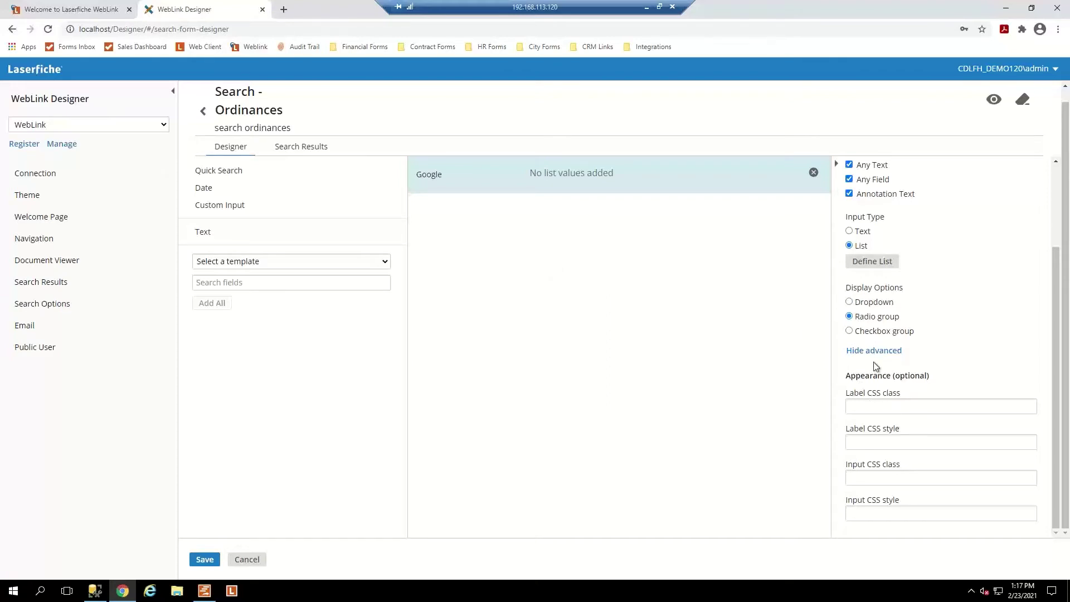
scroll(906, 425, up, 1)
scroll(907, 428, up, 1)
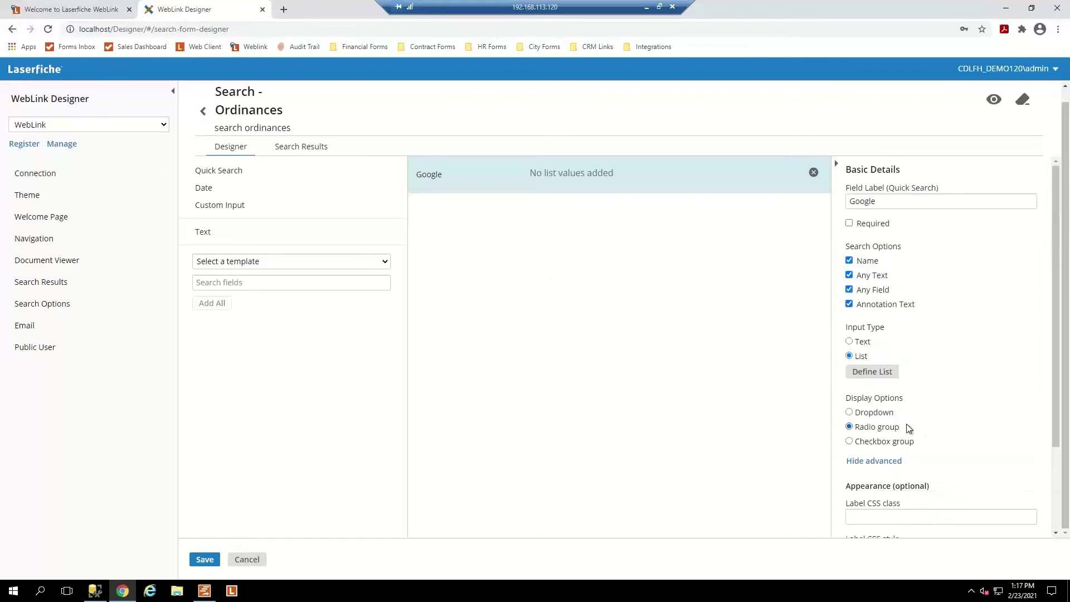
scroll(906, 425, up, 1)
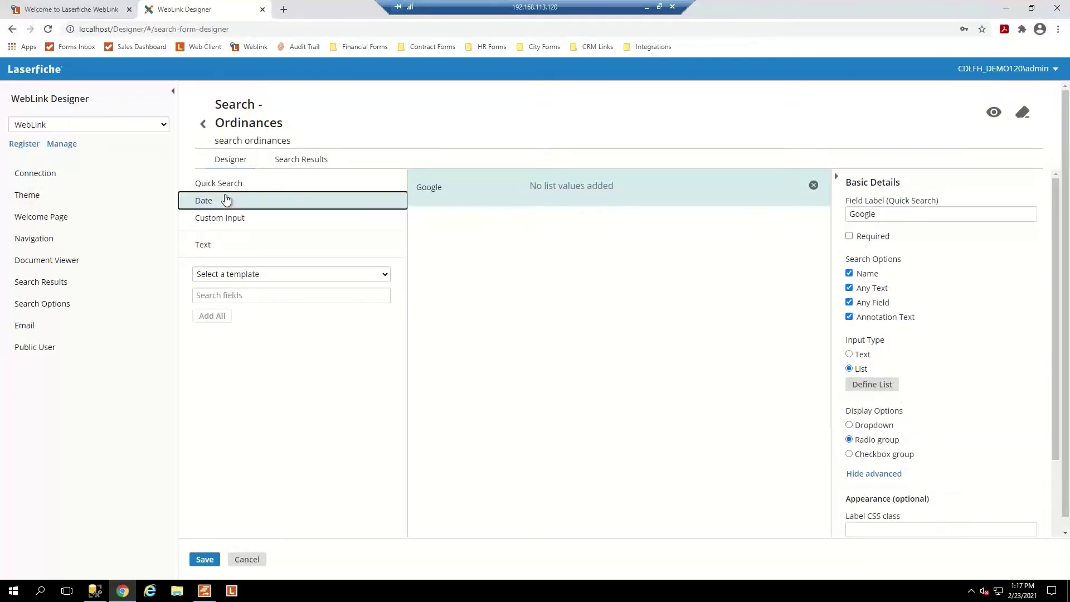
drag(234, 200, 461, 224)
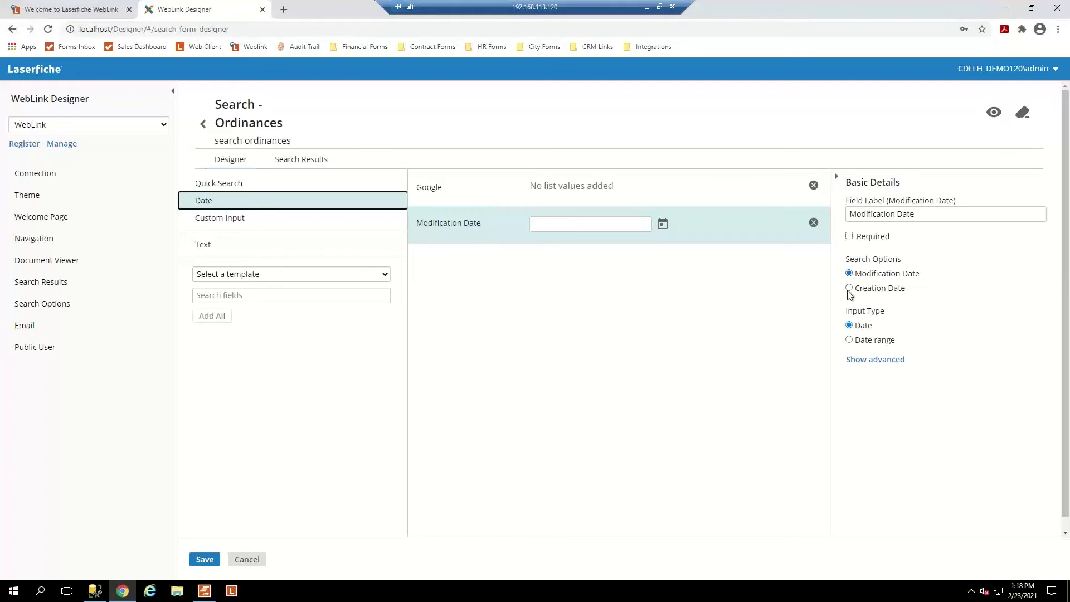
Set the date field to search a Creation Date range and drag a Custom Input field onto the form.
click(850, 339)
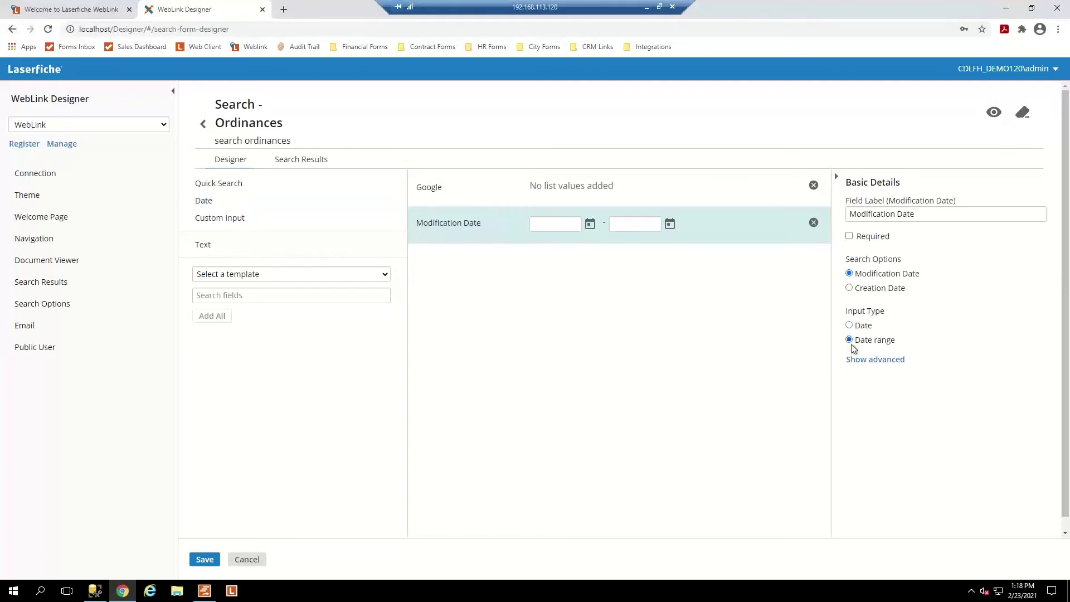
click(848, 288)
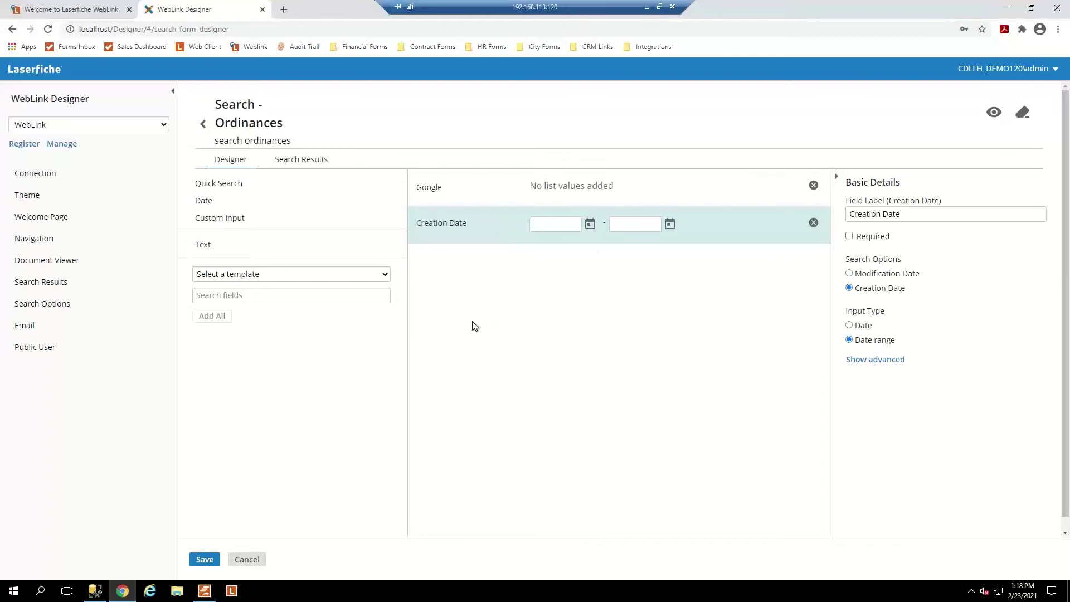
drag(231, 220, 449, 273)
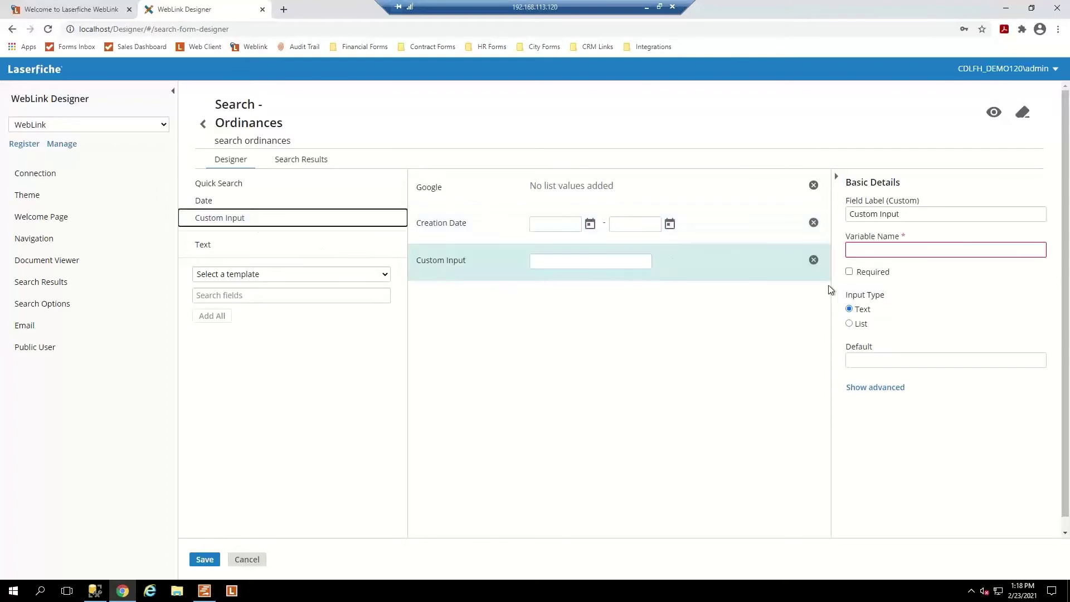
Inspect the Custom Input field's variable name suggestions and advanced properties.
click(859, 249)
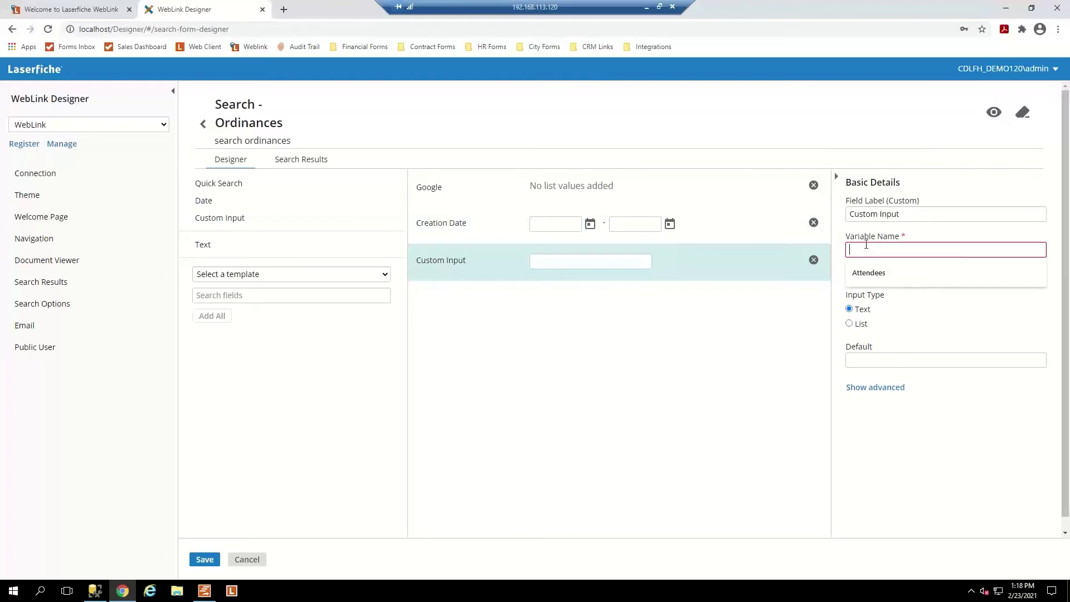
click(861, 360)
click(877, 389)
scroll(891, 407, down, 3)
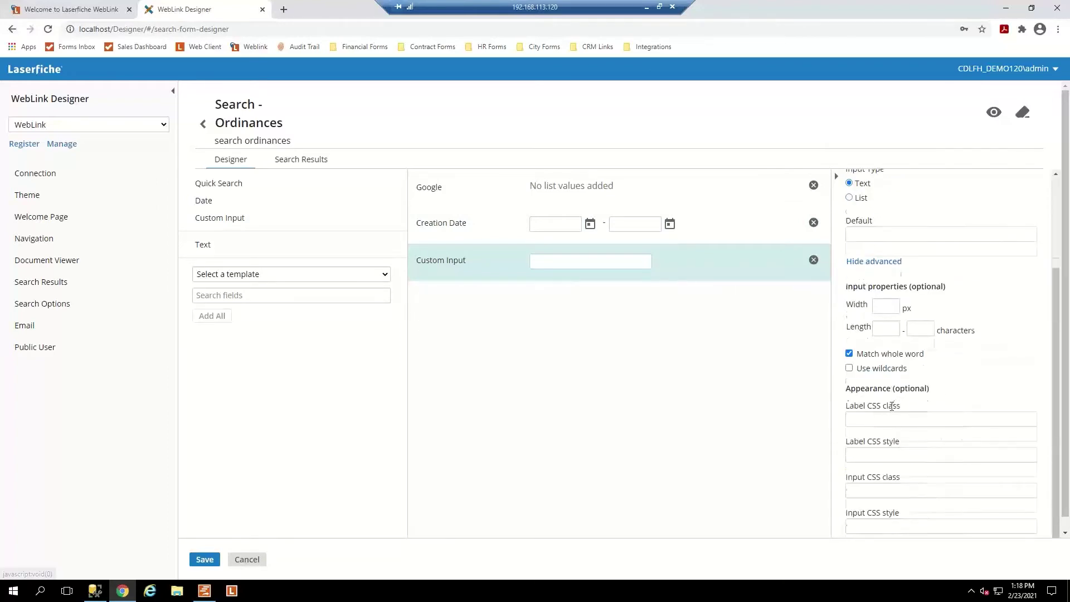
scroll(892, 385, up, 3)
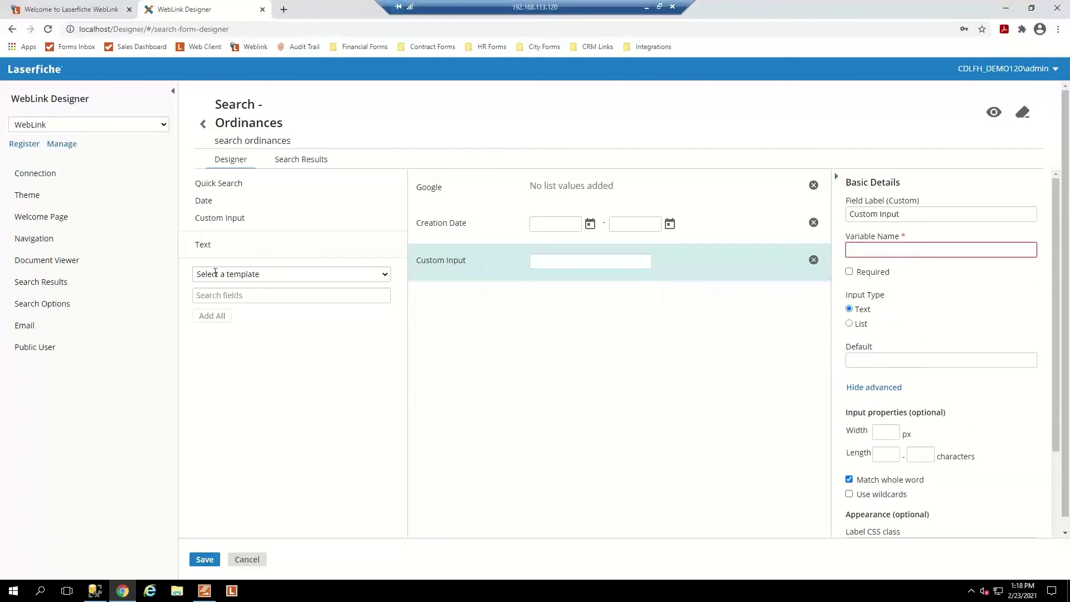
Add a Text element reading 'Please define the date and year' to the form.
click(208, 246)
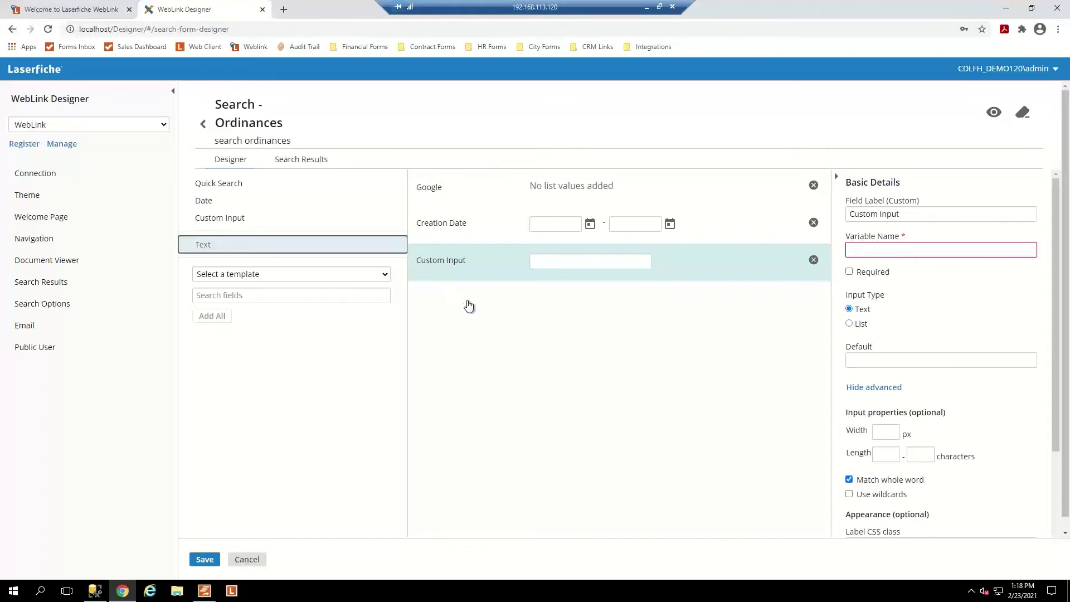
double_click(259, 251)
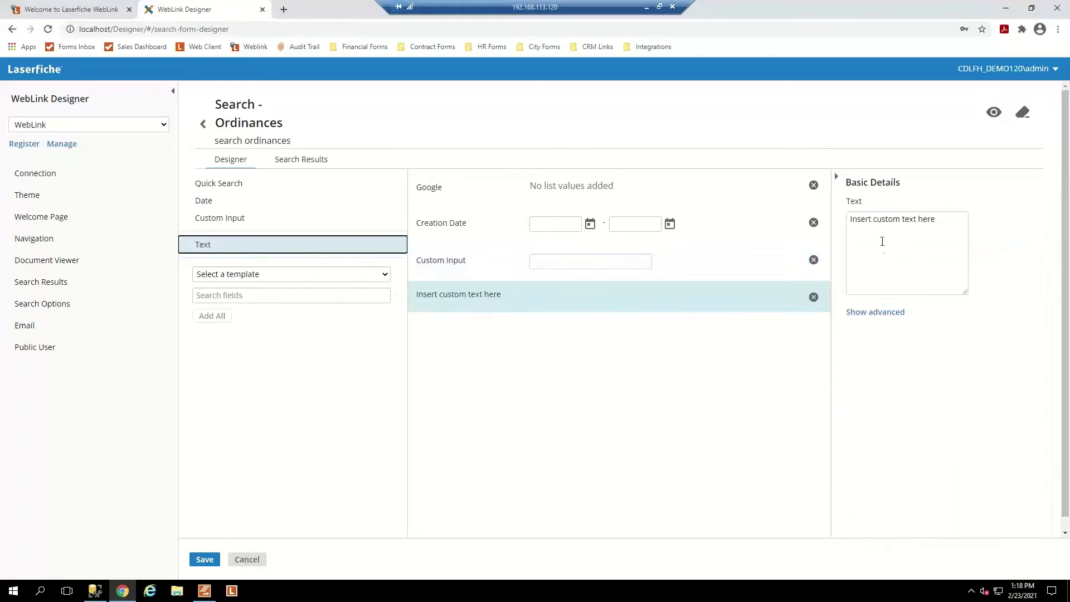
drag(946, 217, 705, 232)
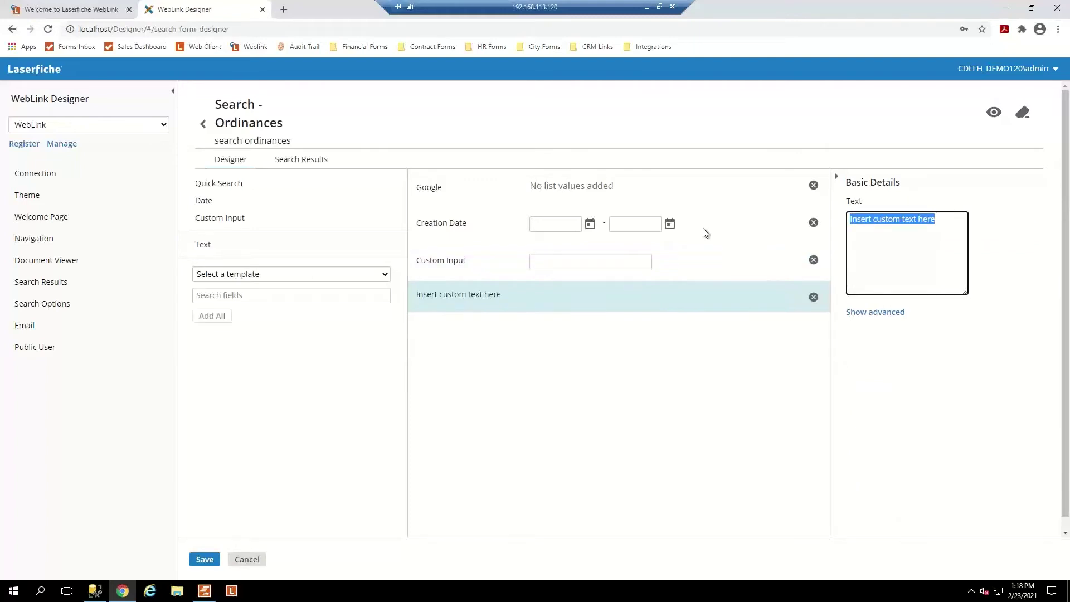
text(Please define the )
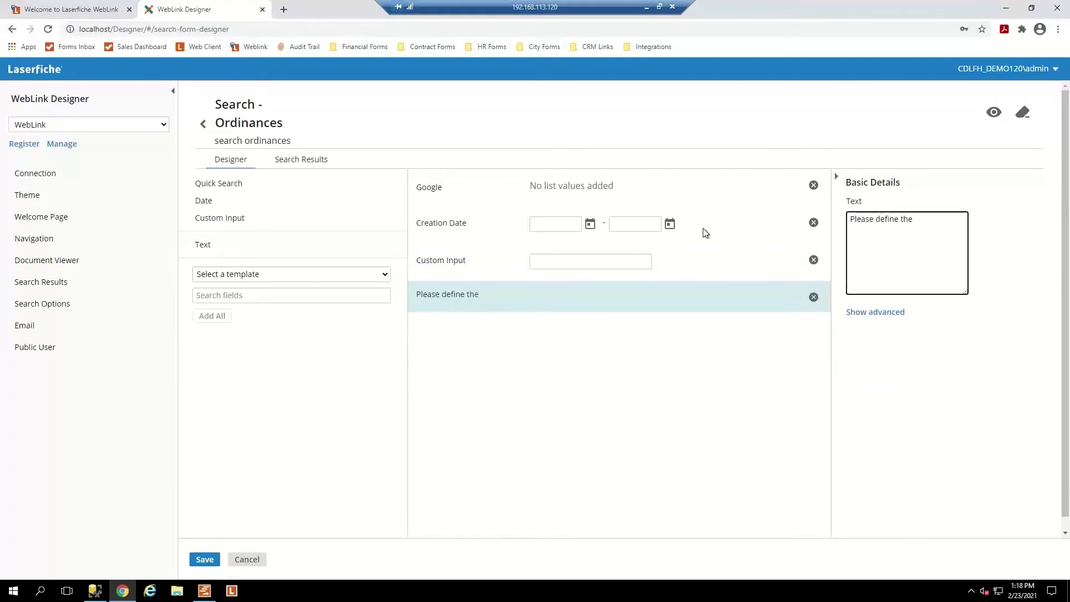
text(date and year)
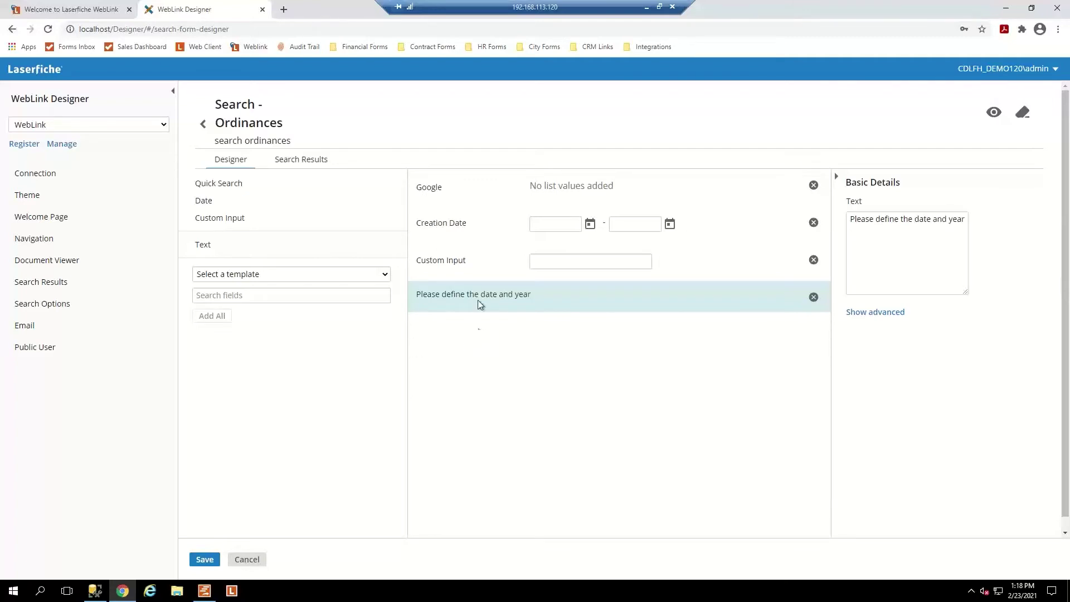
Select the Custom Input field and delete it from the form.
click(467, 262)
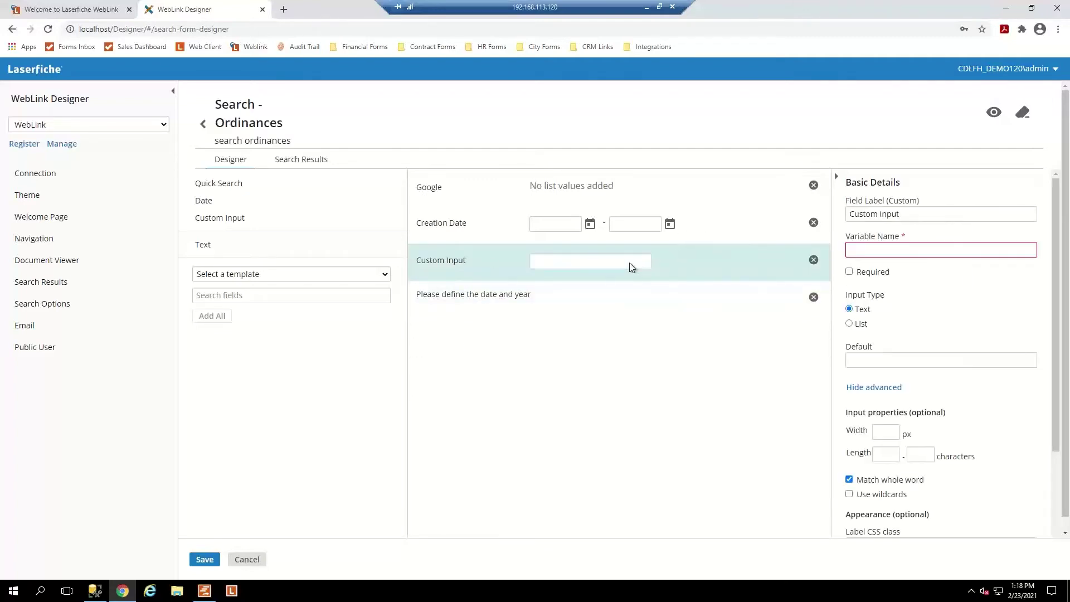
click(849, 324)
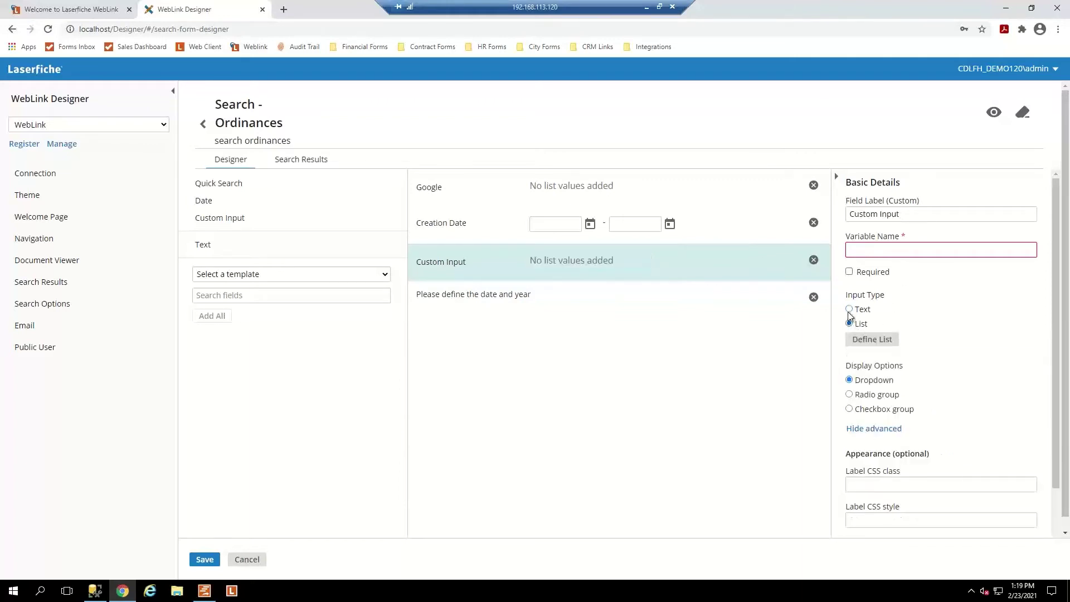
click(846, 310)
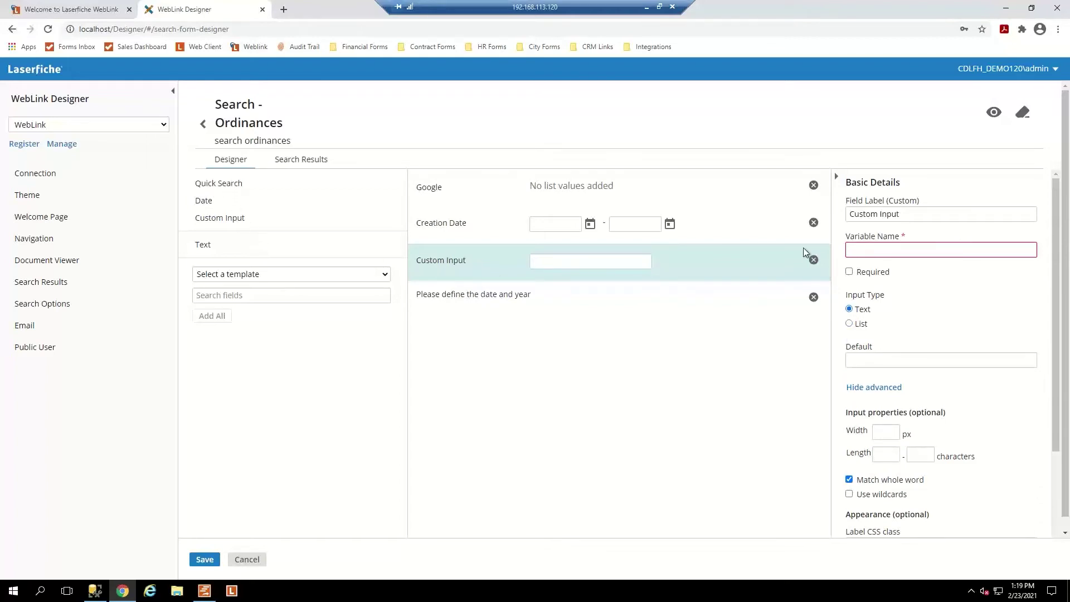
click(814, 261)
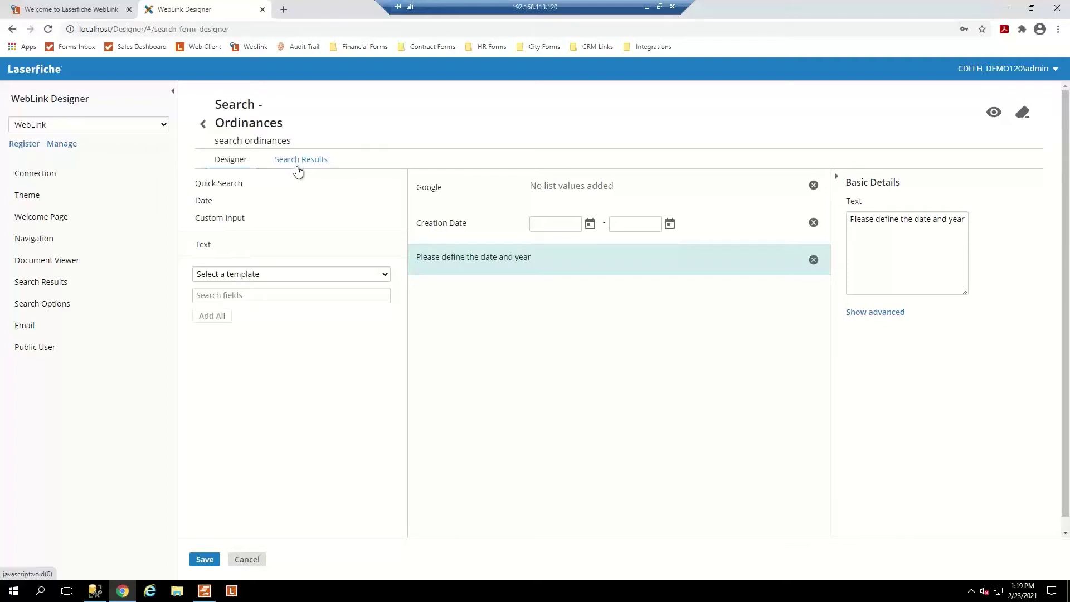
Choose the ADMIN - Ordinances & Resolutions template and add its five fields, Ord/Res Type through Date.
click(273, 275)
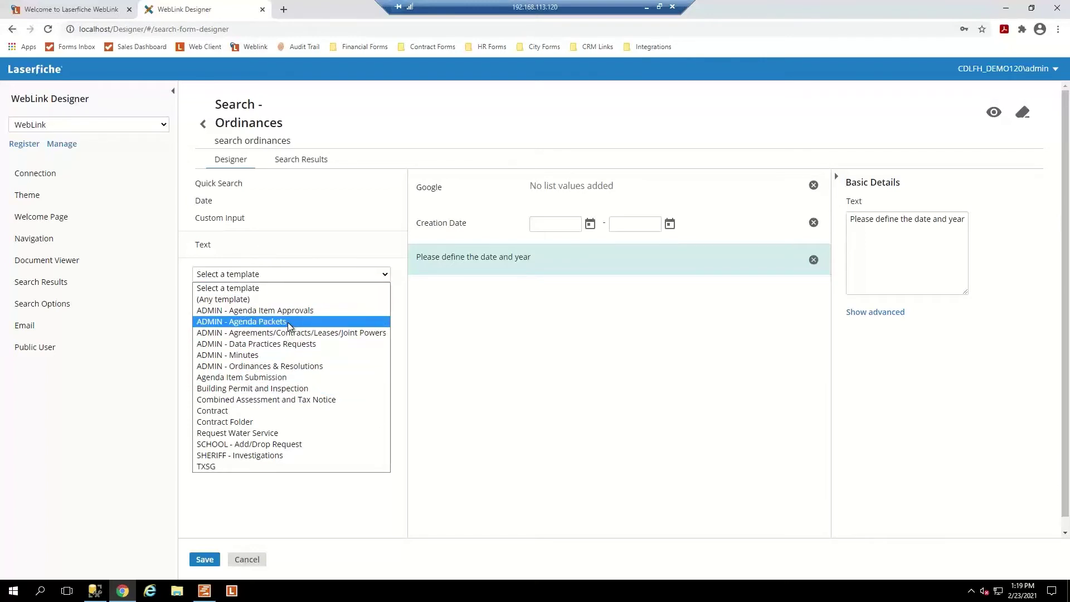
click(308, 366)
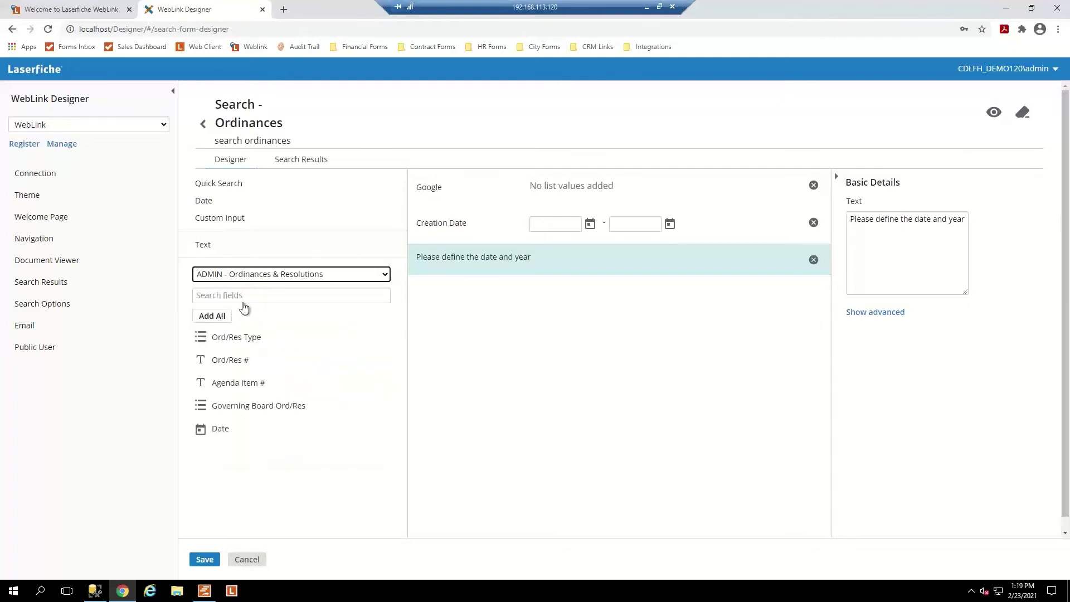
click(251, 295)
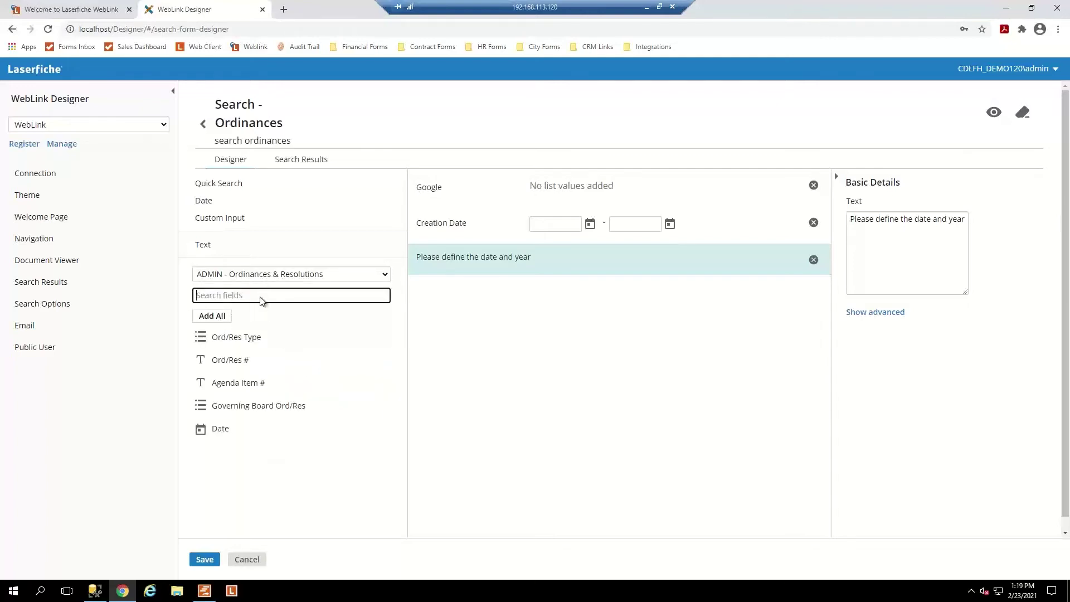
key(Tab)
key(Tab)
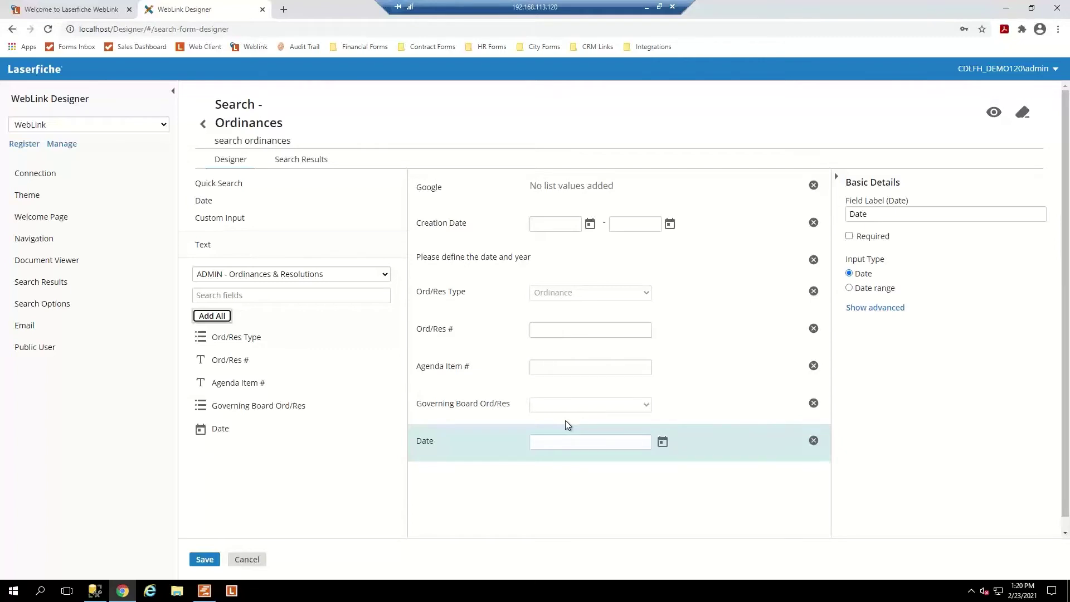
Select the Ord/Res # field, then view the form's seven-constraint query on Search Results.
click(543, 330)
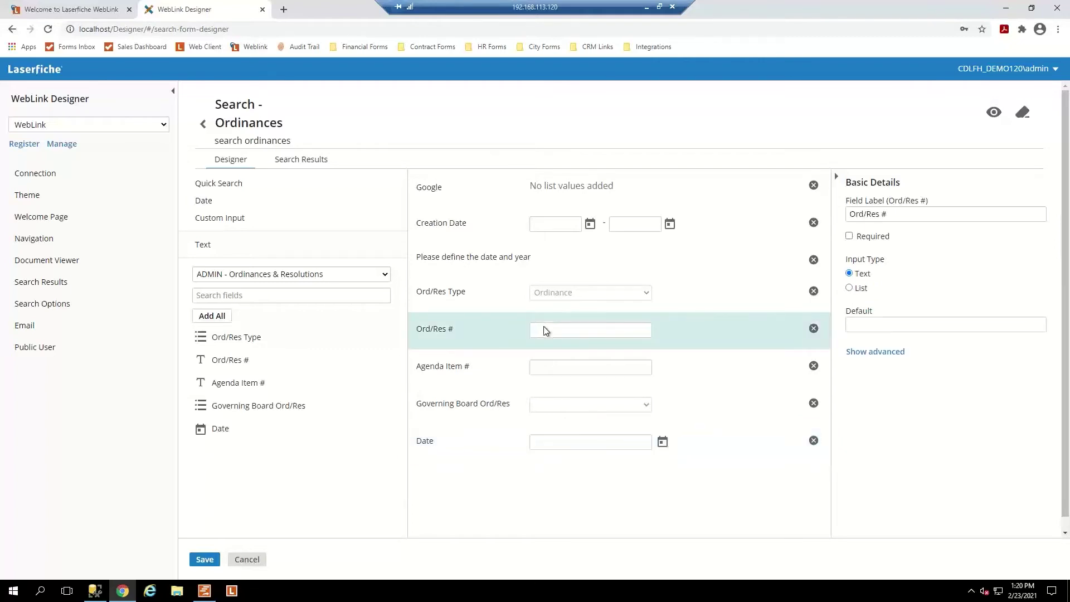
click(306, 159)
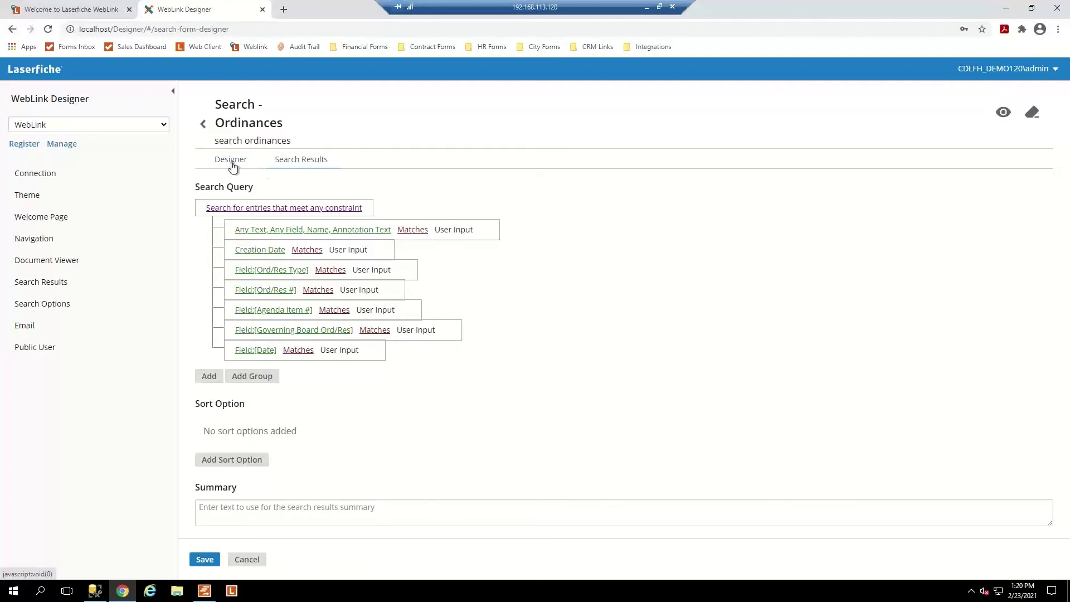
click(231, 163)
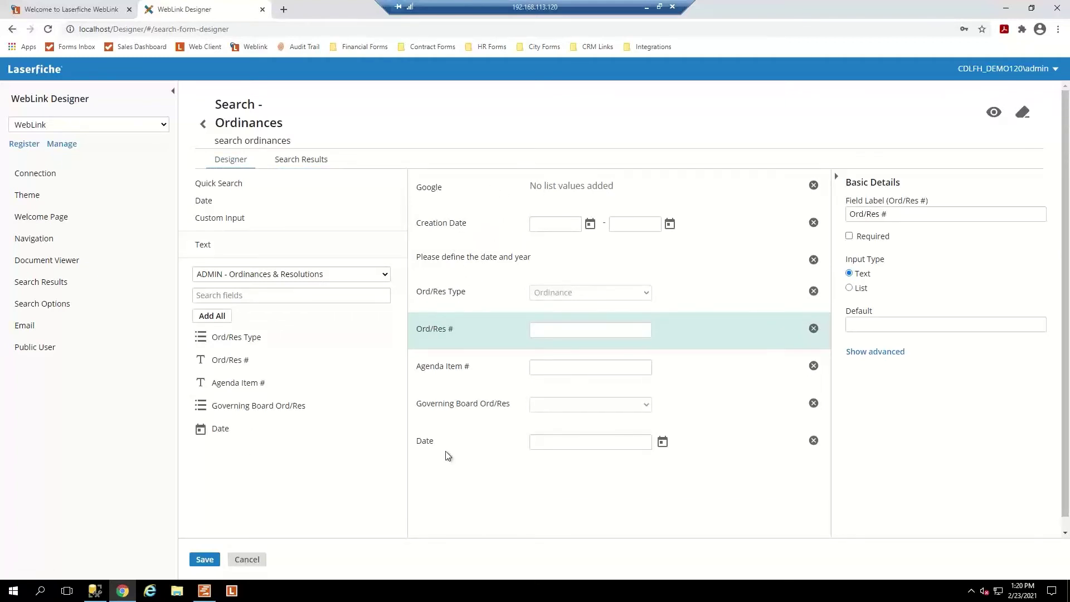
click(304, 163)
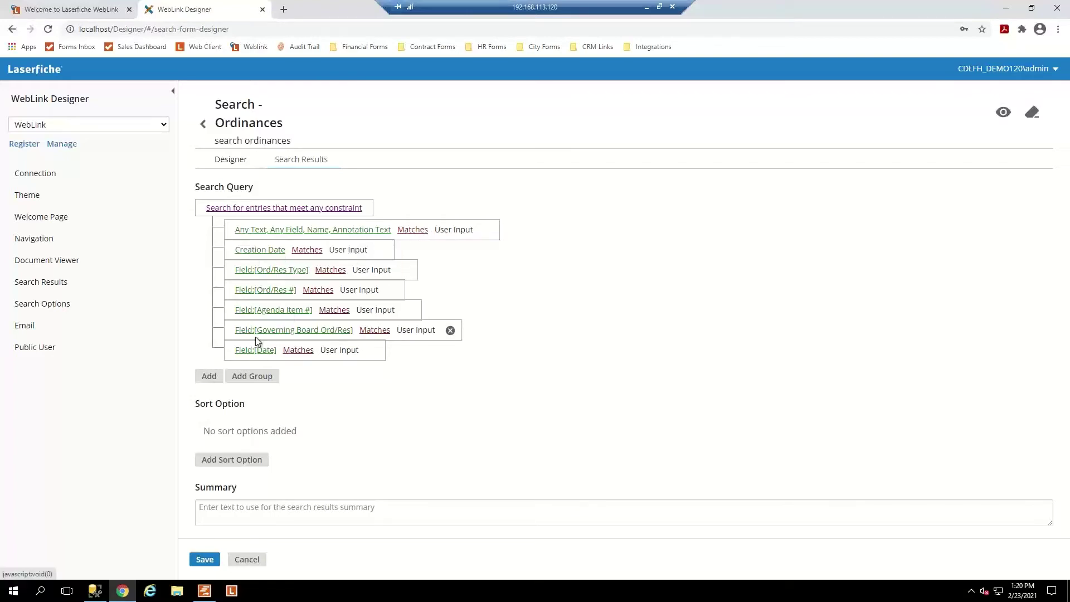
Add a Custom search-syntax constraint to the query and launch the Laserfiche desktop client.
click(208, 377)
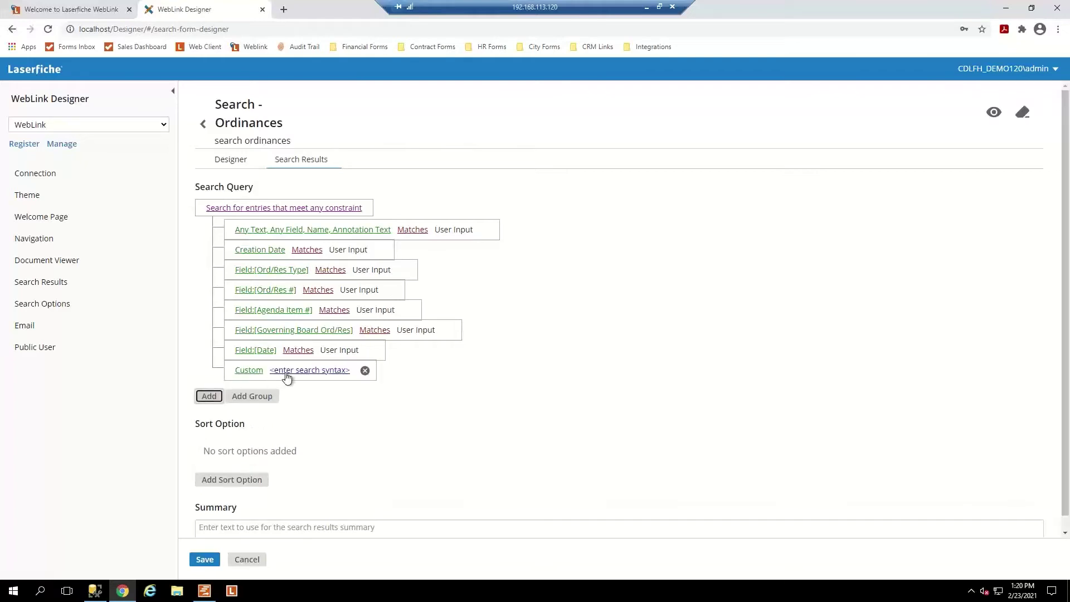
click(292, 377)
click(339, 372)
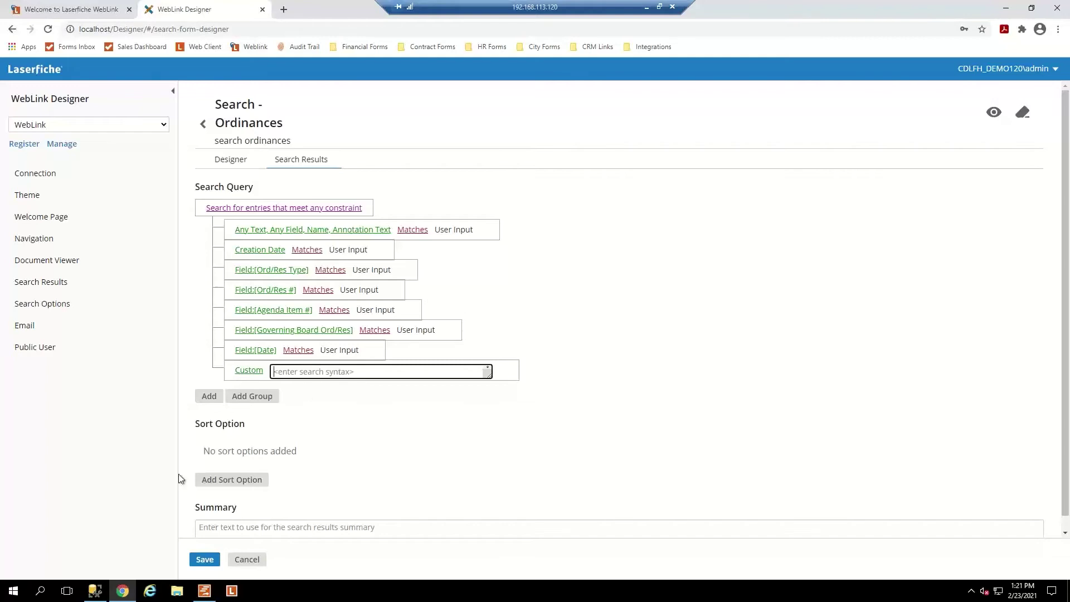
click(231, 595)
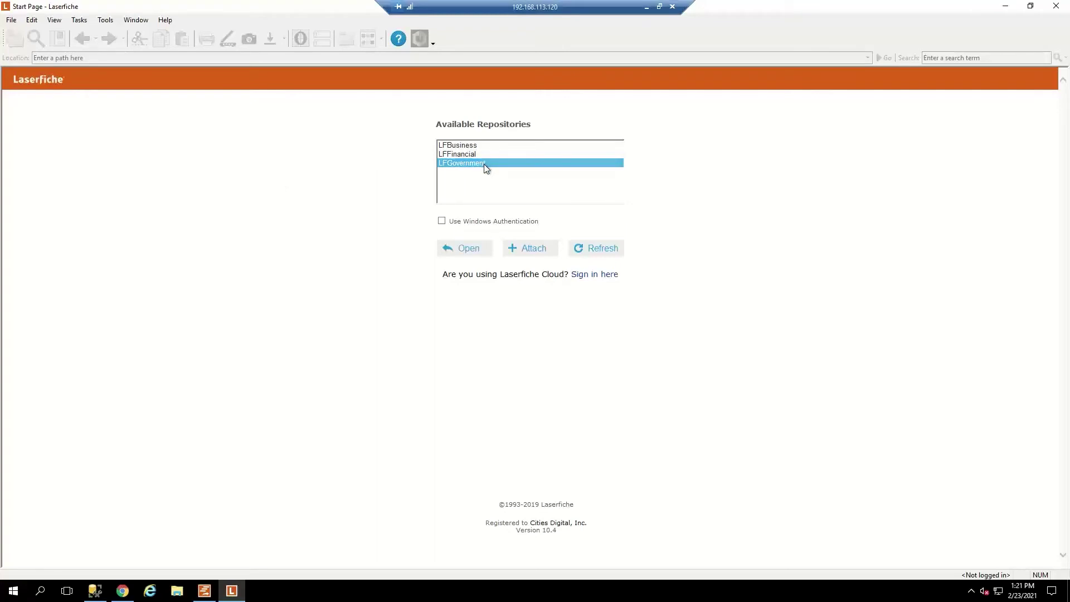
Log in to the LFGovernment repository with its password and open the search pane.
double_click(483, 163)
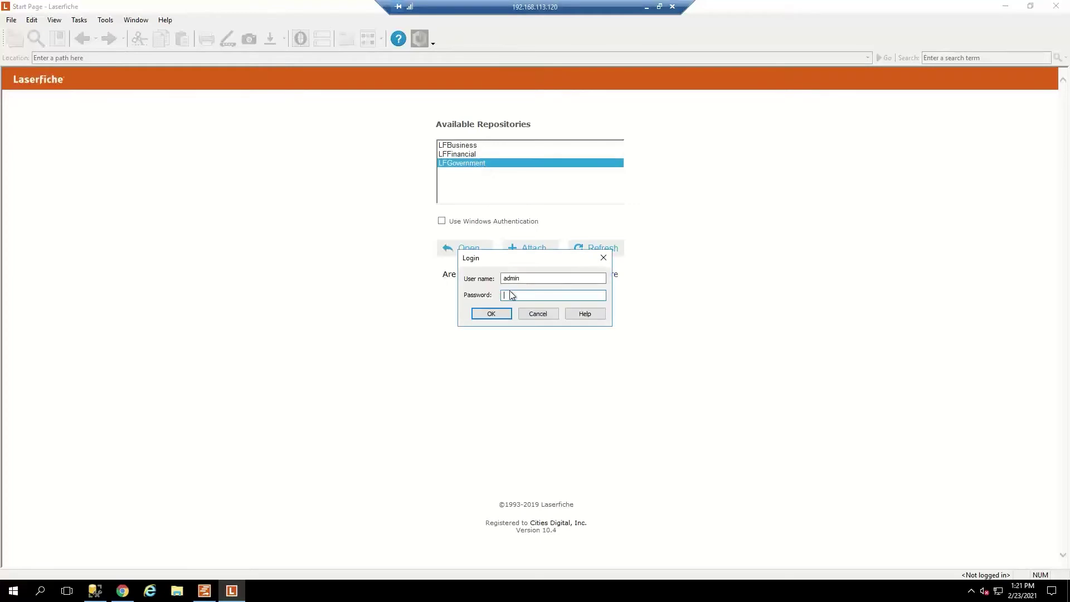
text(admin)
key(Return)
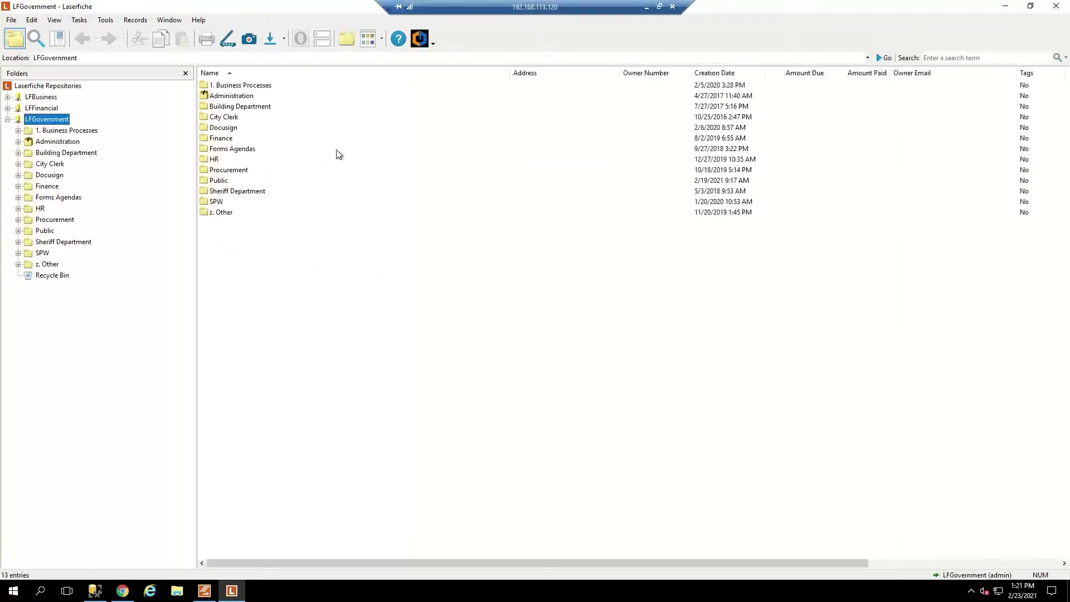
click(37, 42)
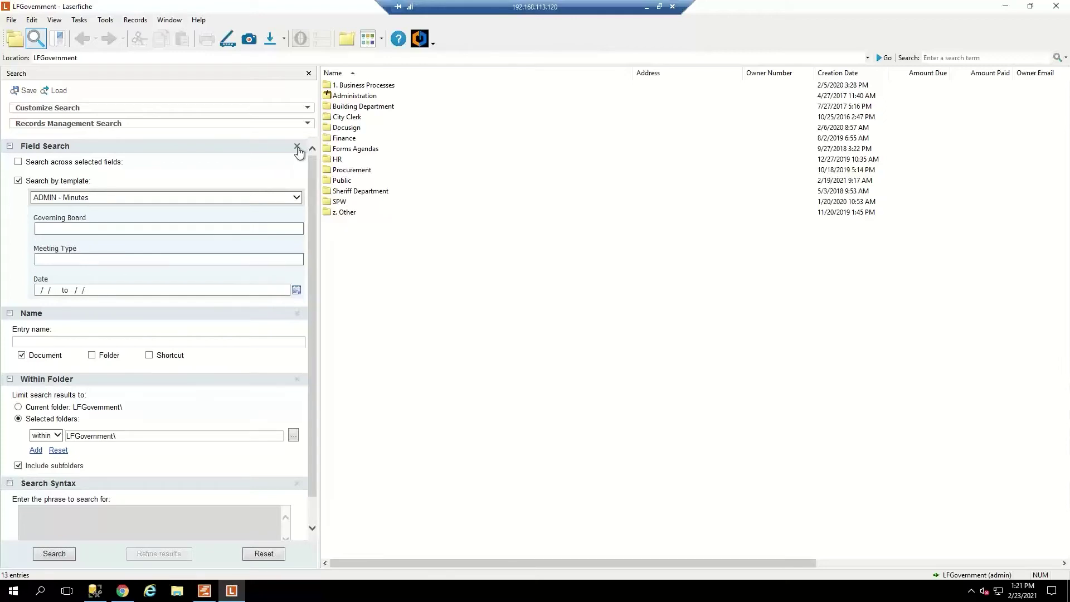
Collapse the Field Search, Name, Within Folder and Search Syntax sections.
click(297, 147)
click(304, 147)
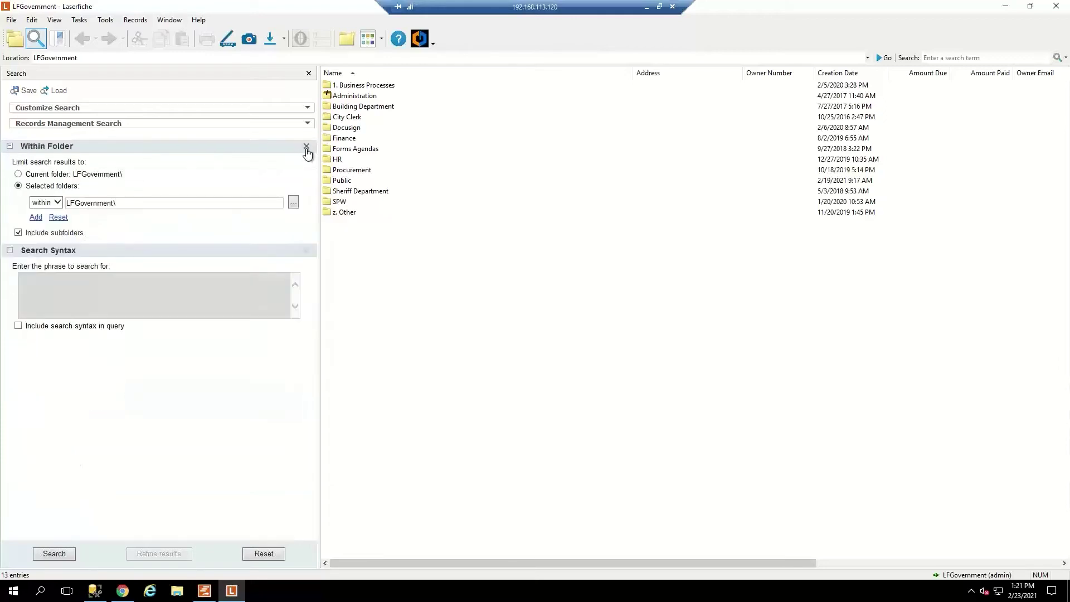
click(306, 147)
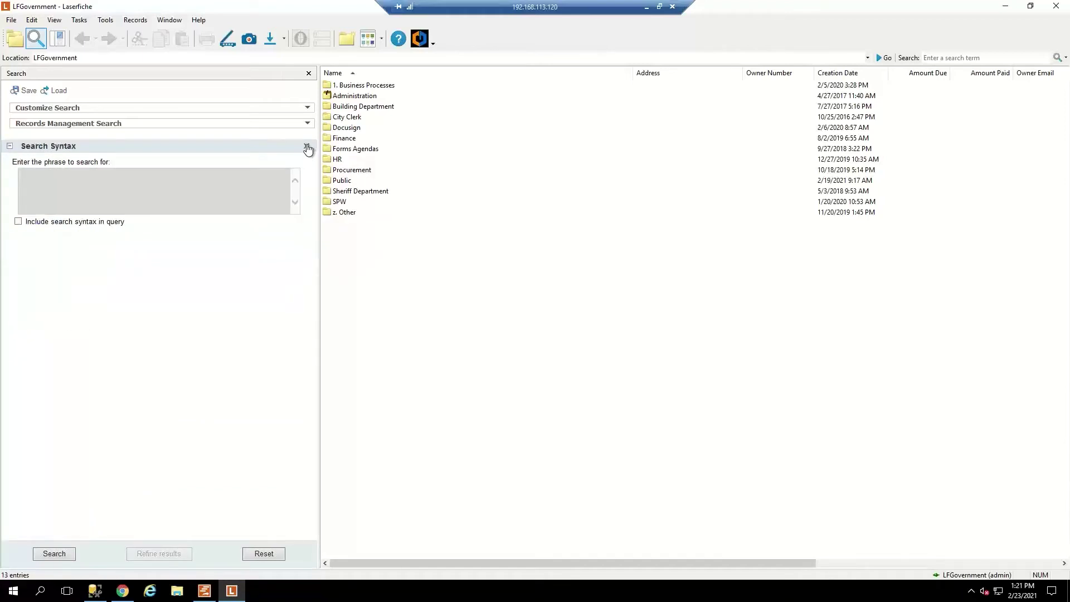
click(307, 147)
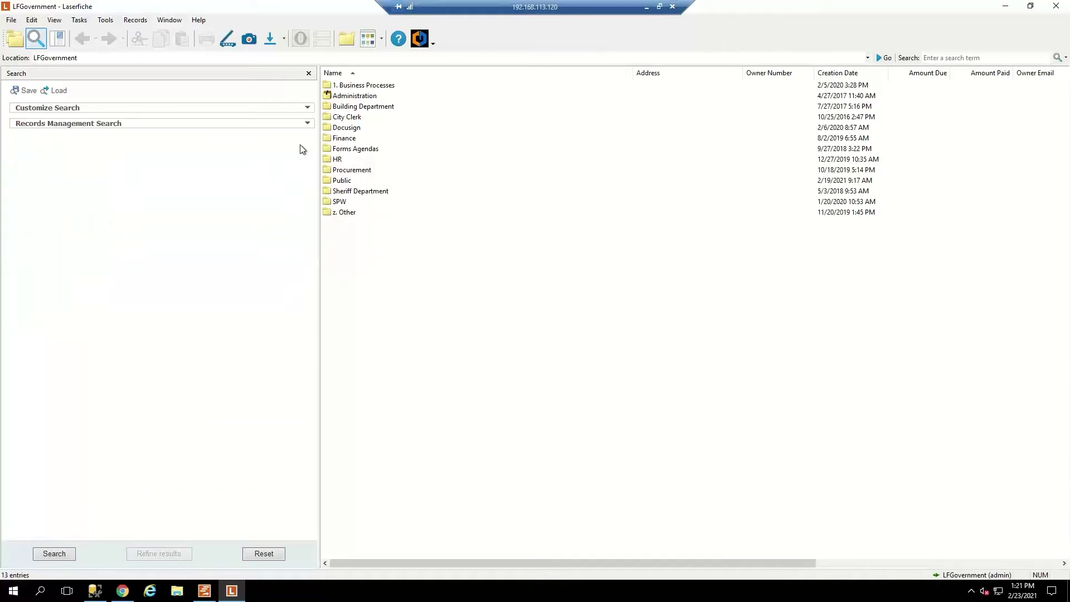
Add Search Syntax and Name criteria to the search through Customize Search.
click(55, 109)
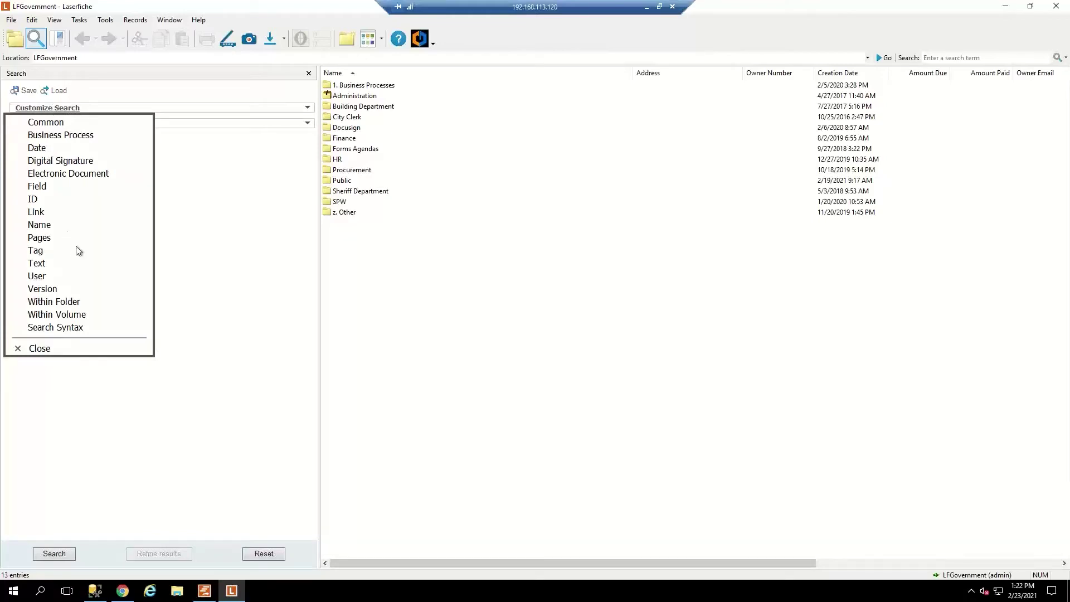
click(83, 330)
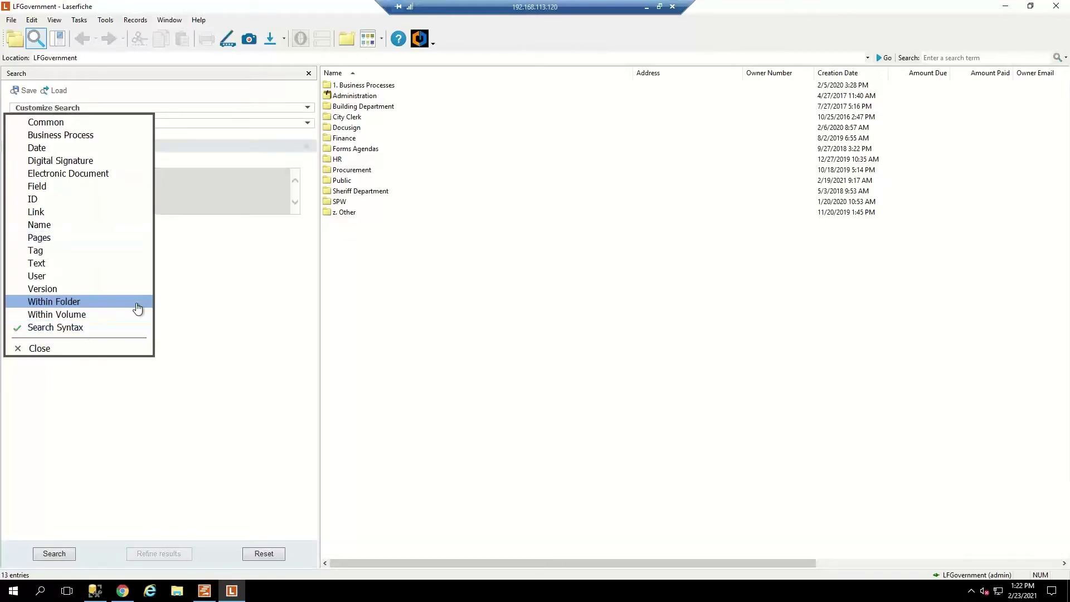
click(103, 352)
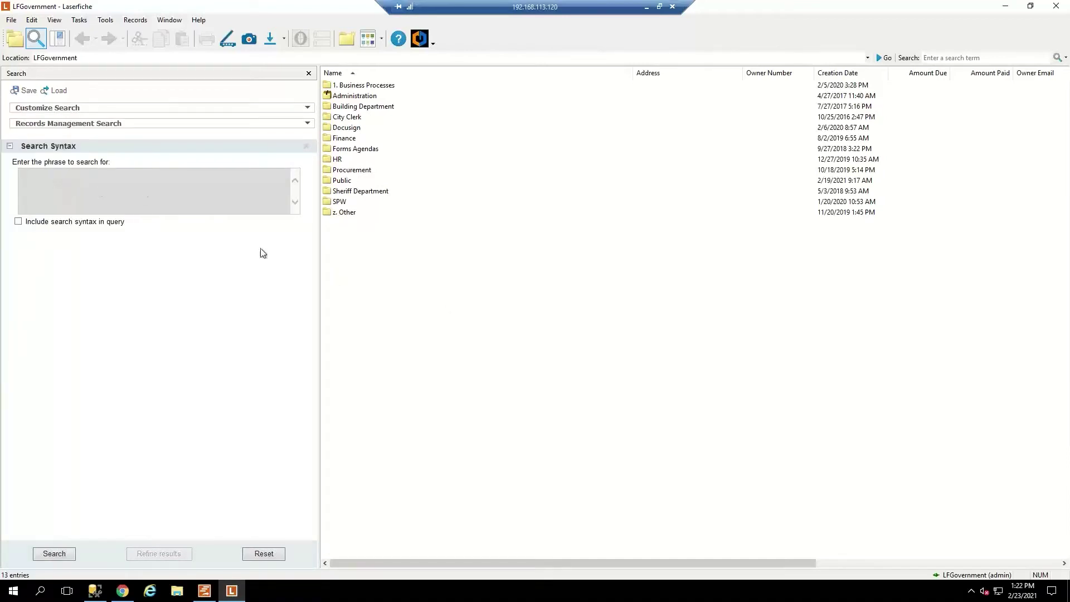
click(217, 109)
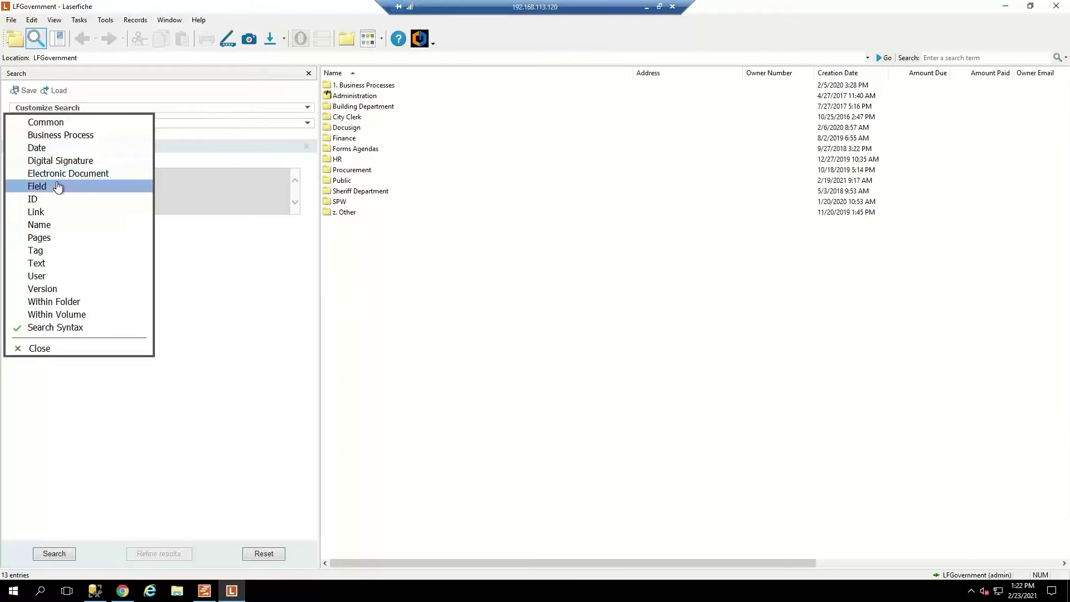
click(44, 226)
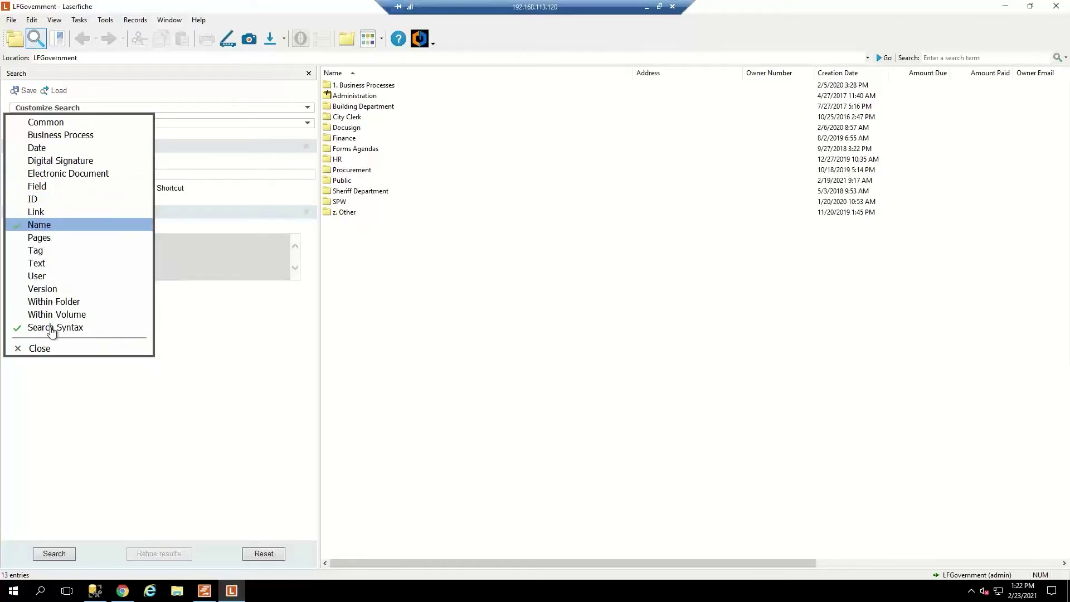
click(39, 348)
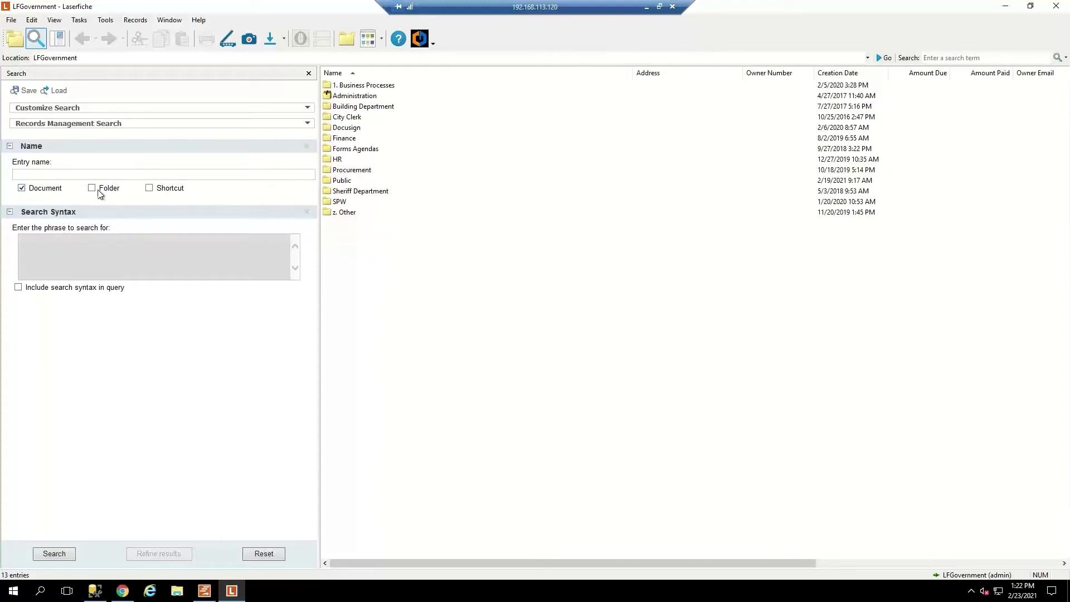
Include shortcuts in the name search, run it, then cancel the running search.
click(150, 188)
click(37, 175)
click(55, 554)
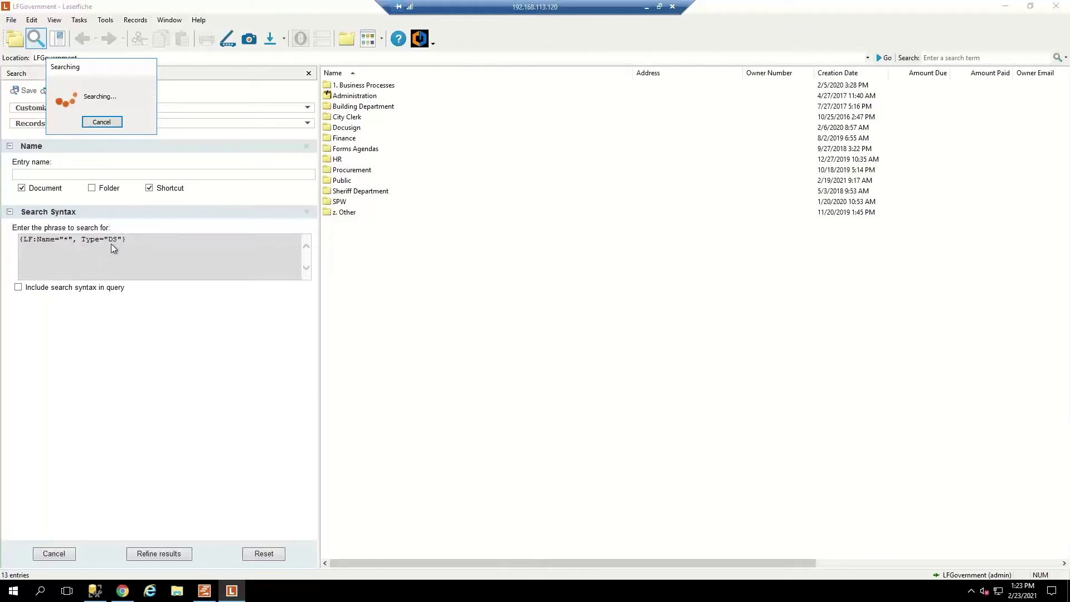
click(112, 123)
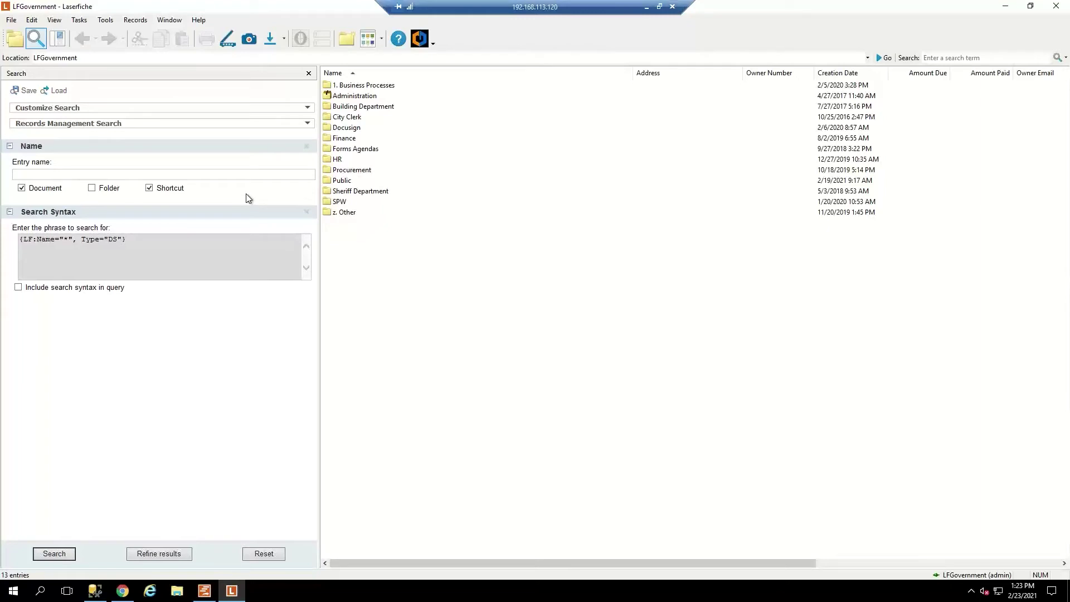
Add a Within Folder criterion set to LFGovernment\Public and run the search.
click(245, 109)
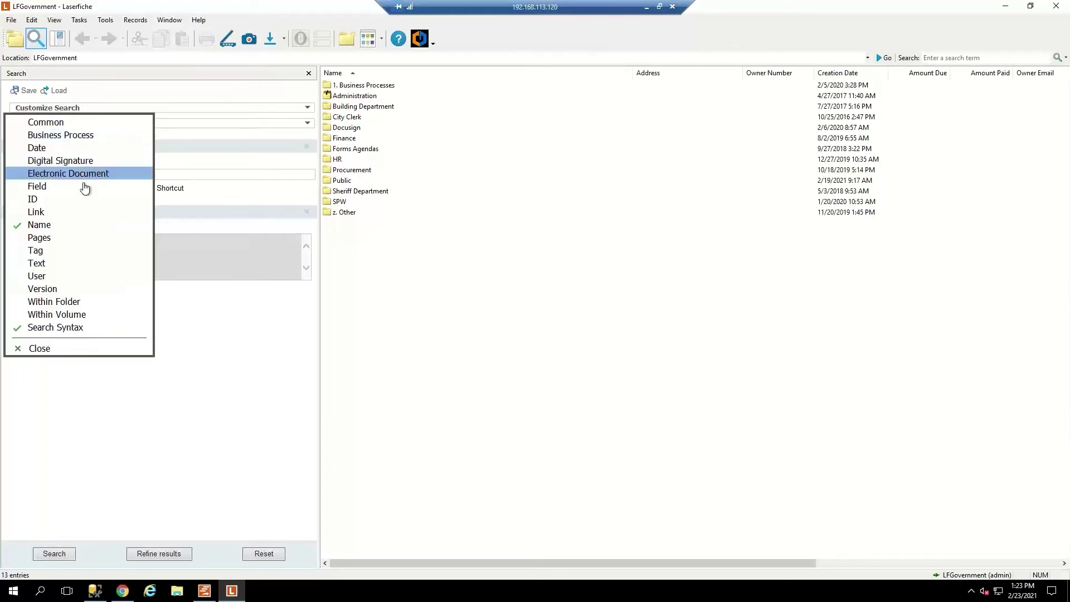
click(65, 304)
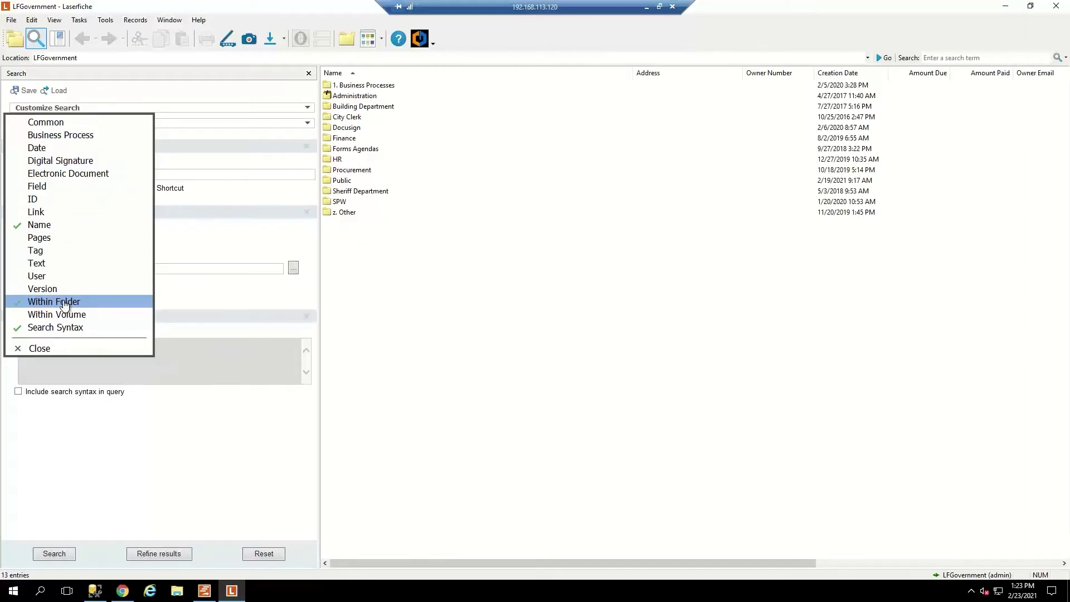
click(44, 348)
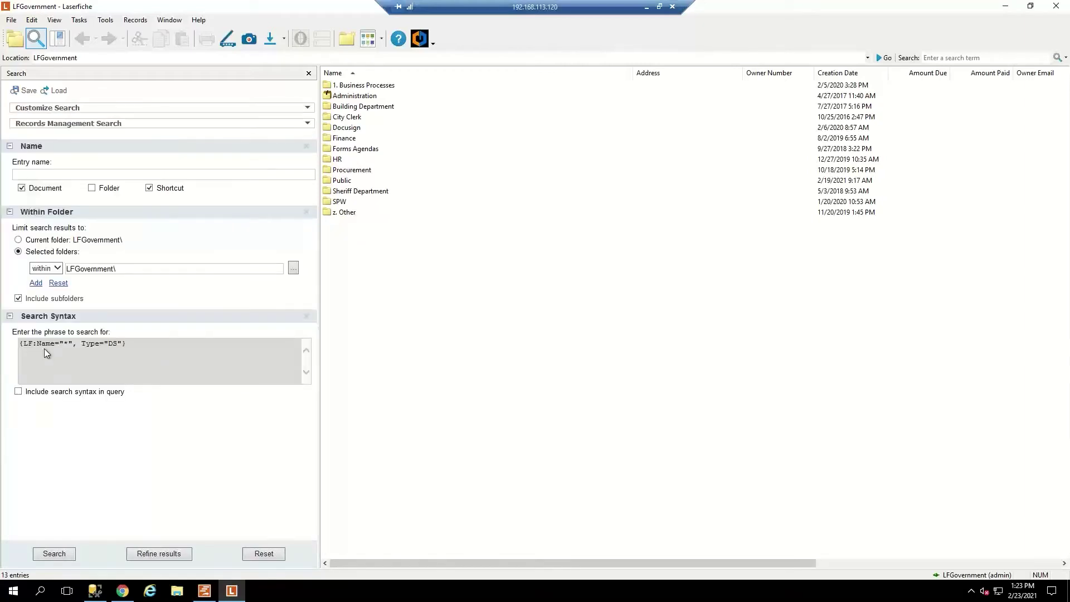
click(294, 268)
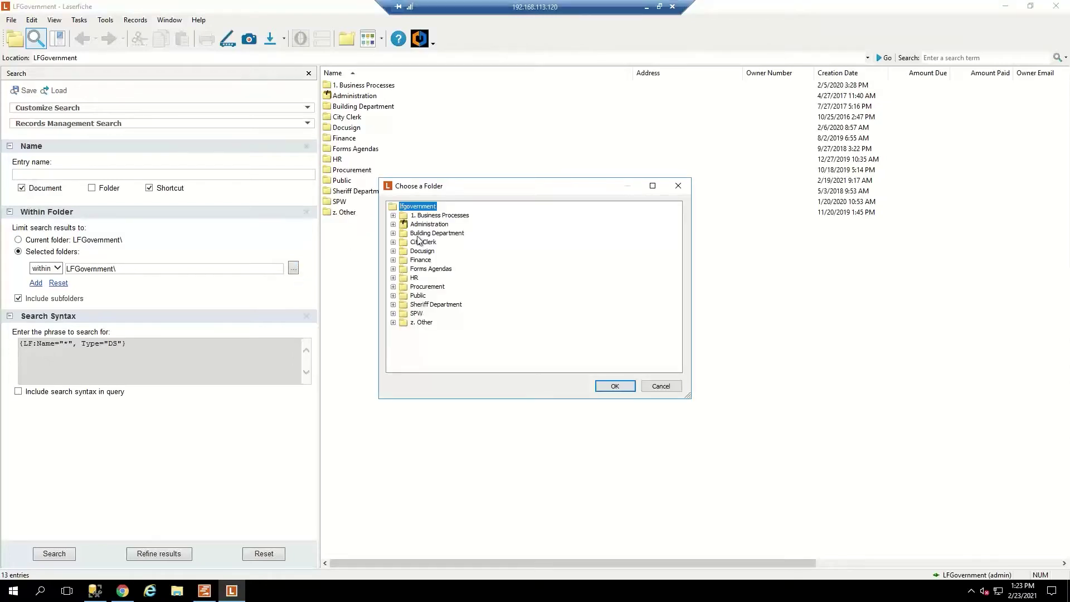
click(418, 296)
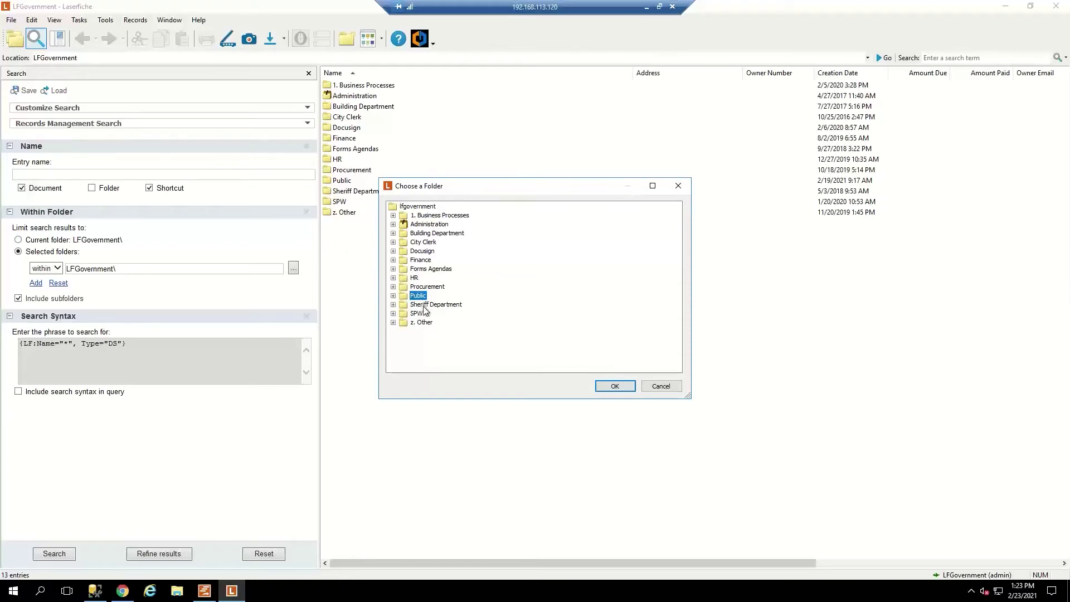
click(615, 387)
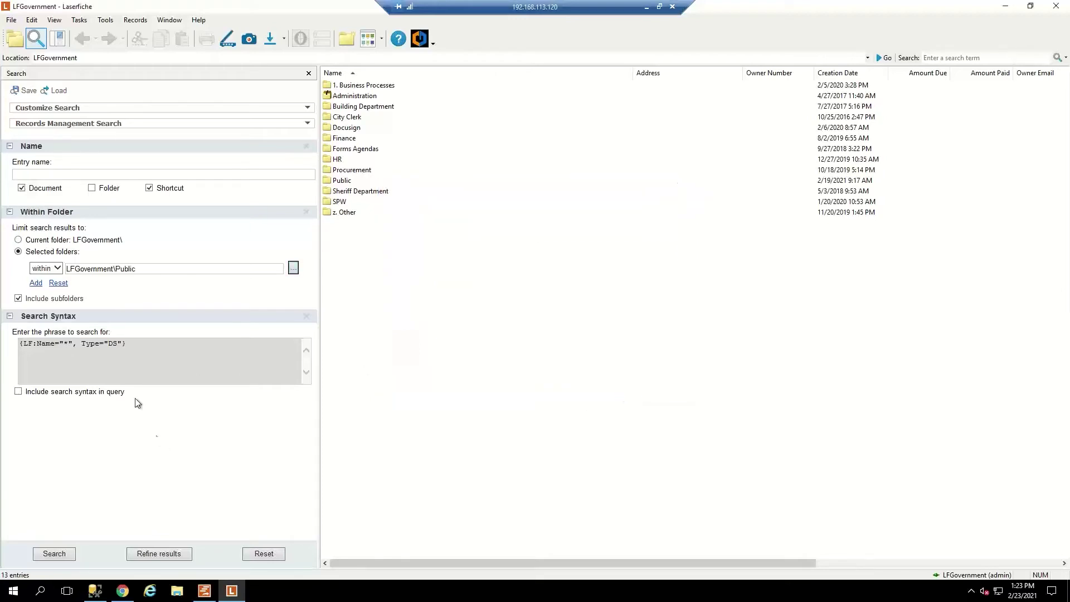
click(64, 554)
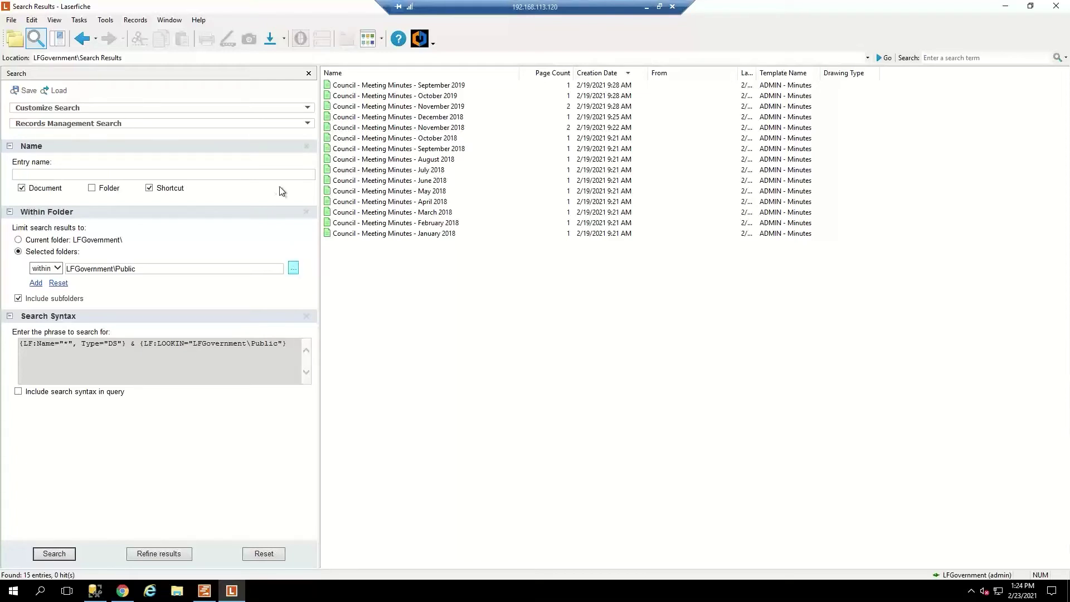
Add an ADMIN - Minutes field criterion, rerun the search, and select the full search syntax phrase.
click(307, 123)
click(305, 109)
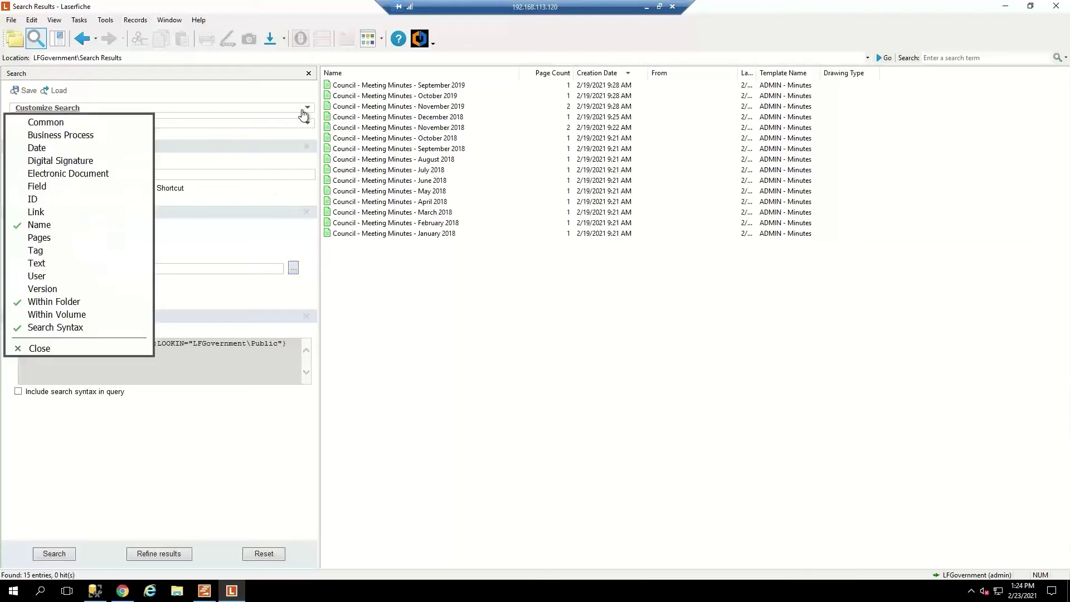
click(61, 188)
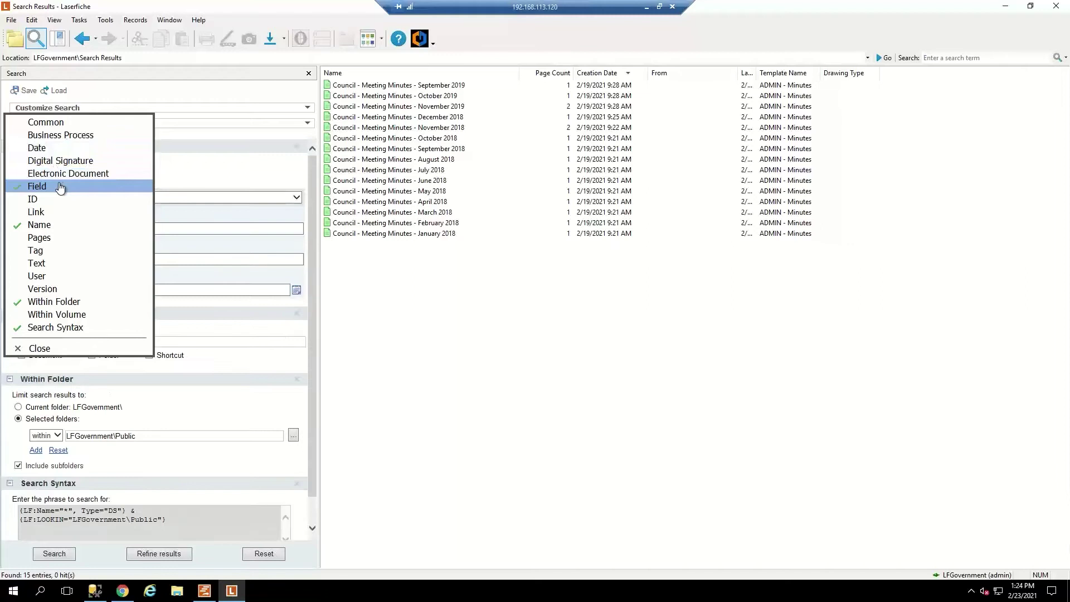
click(45, 349)
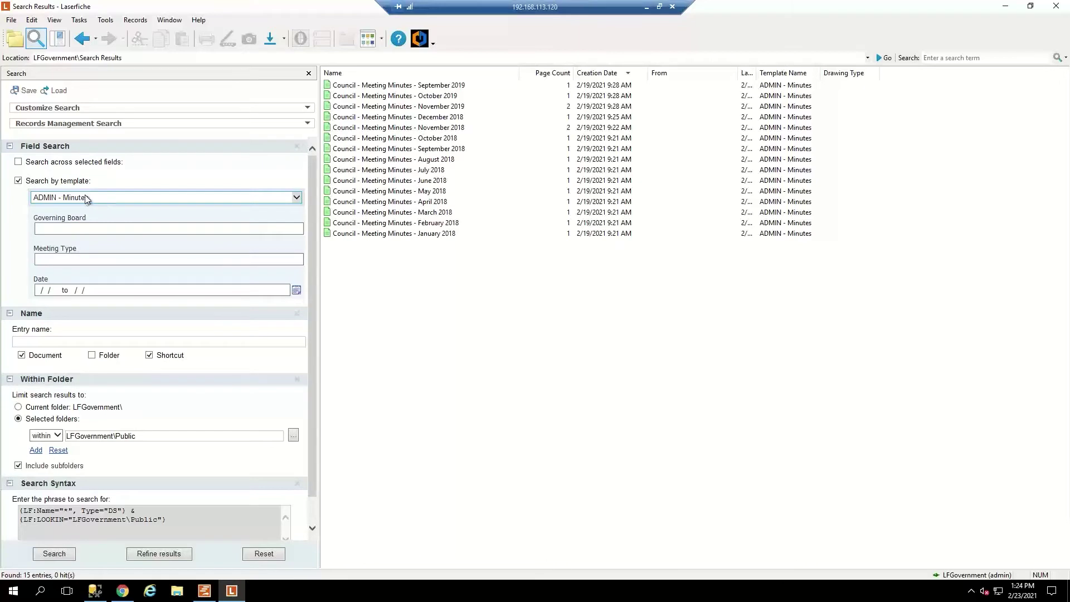
click(55, 555)
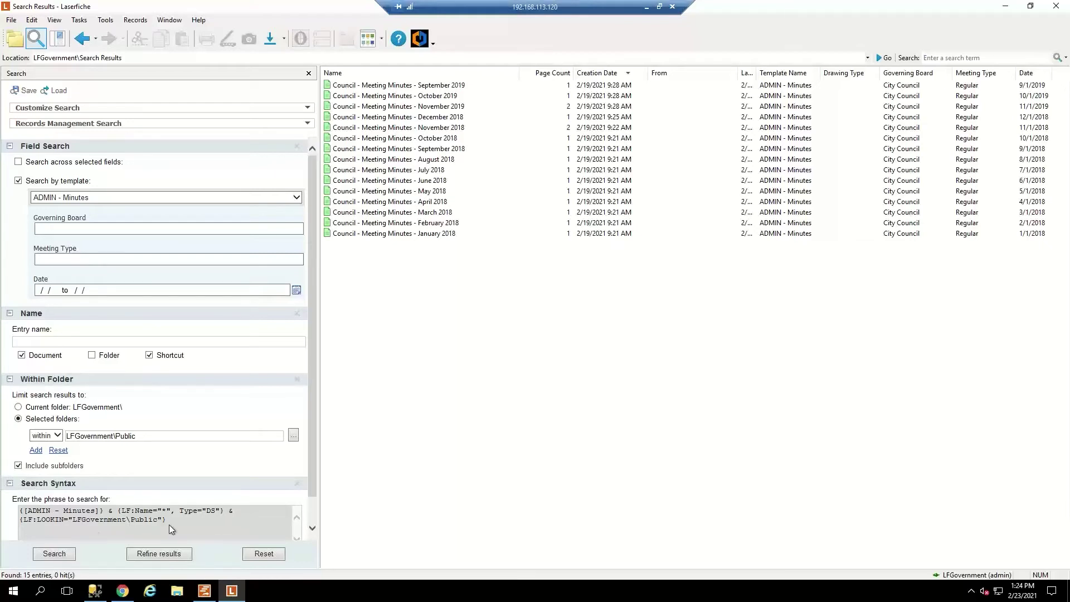
drag(170, 522, 14, 504)
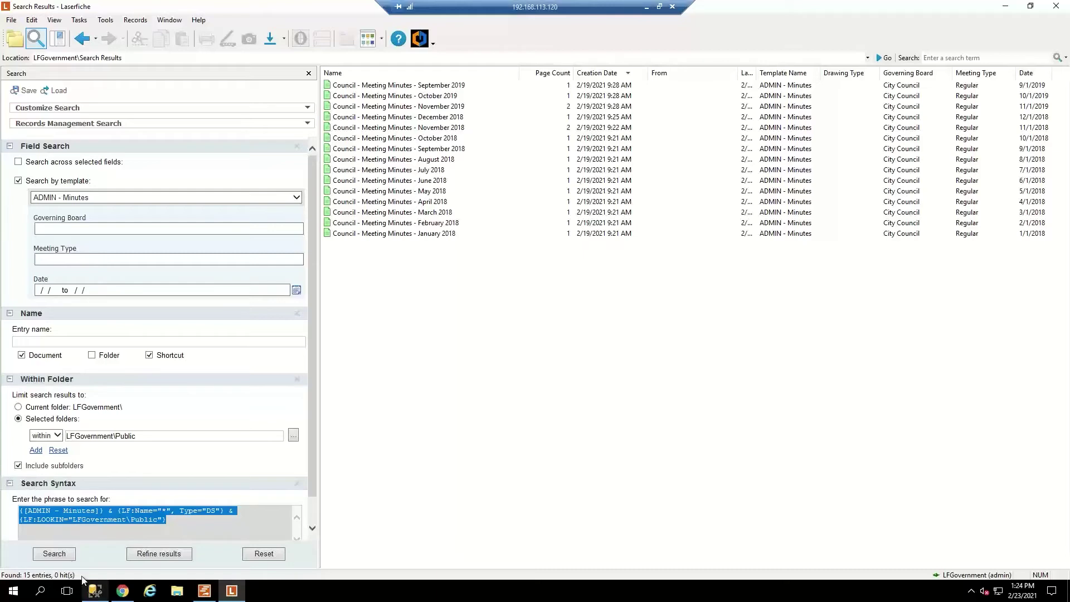
Paste the copied Minutes syntax as the Custom constraint in WebLink Designer and save the query.
click(123, 592)
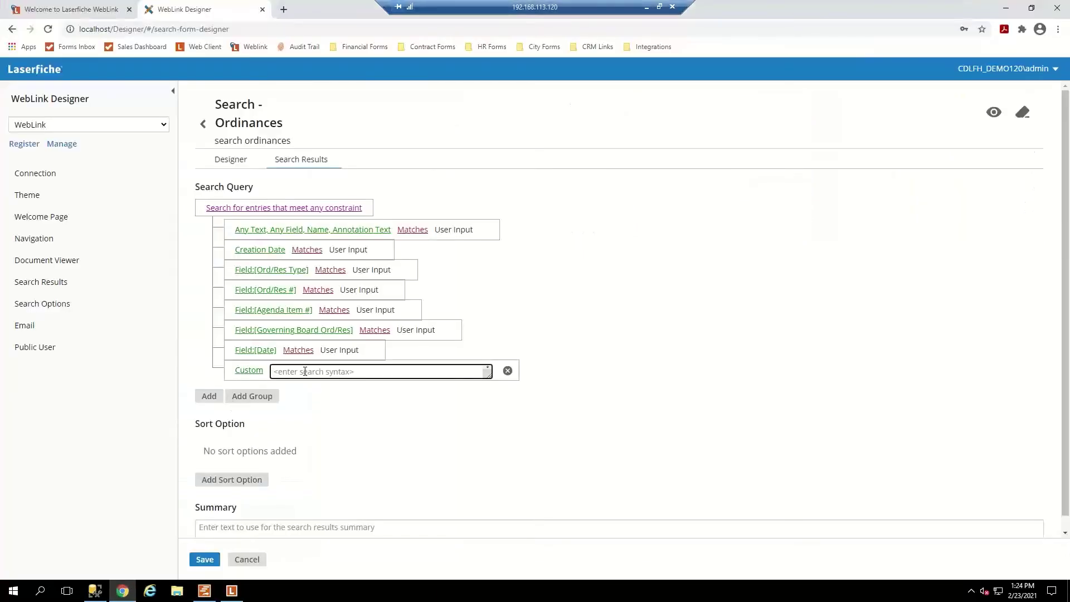
key(ctrl+v)
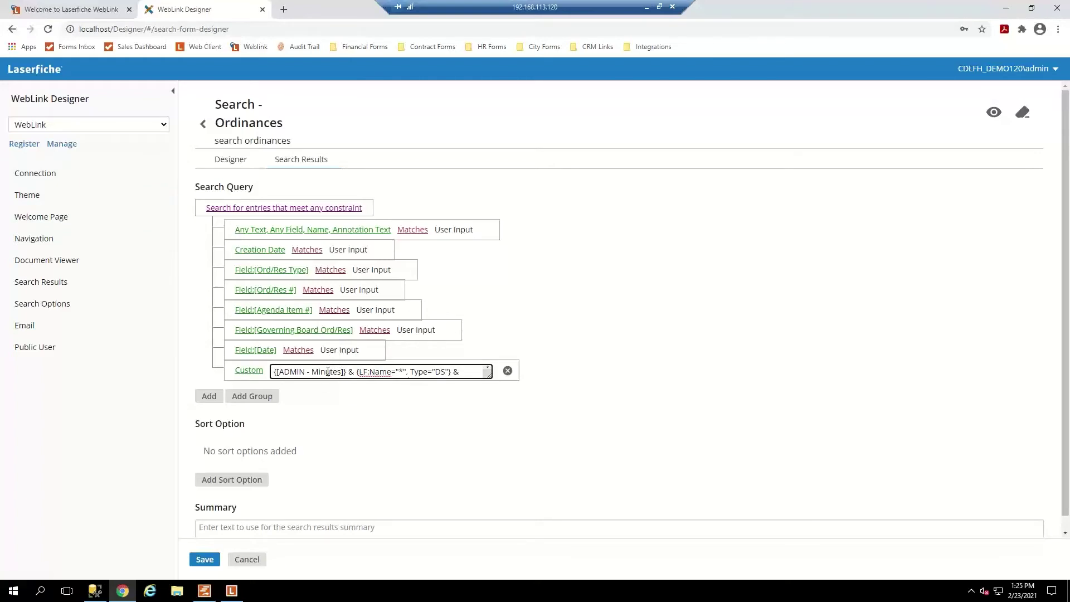
click(206, 559)
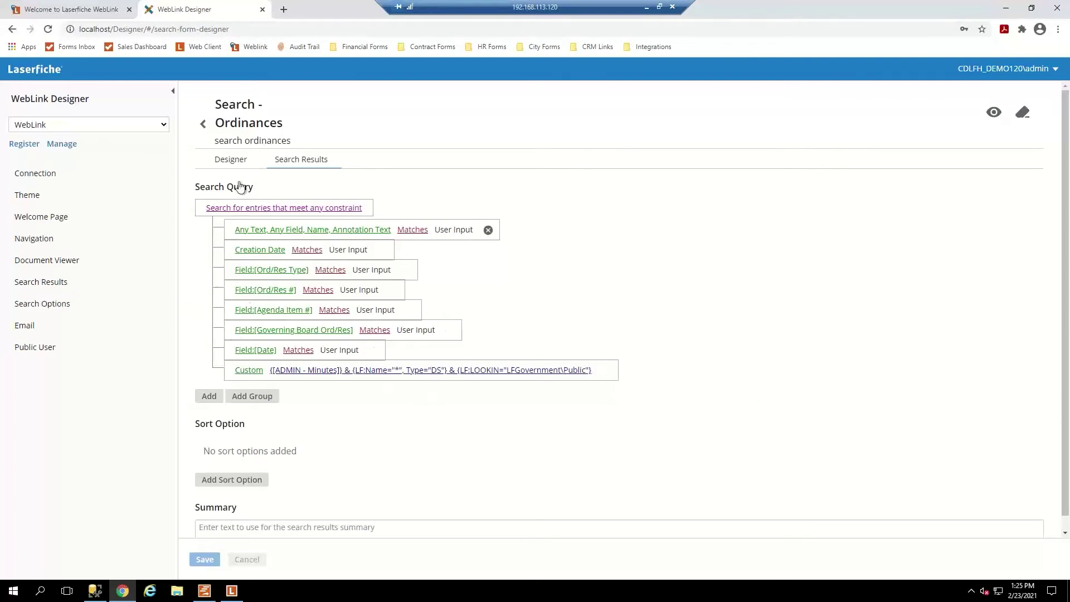
click(236, 161)
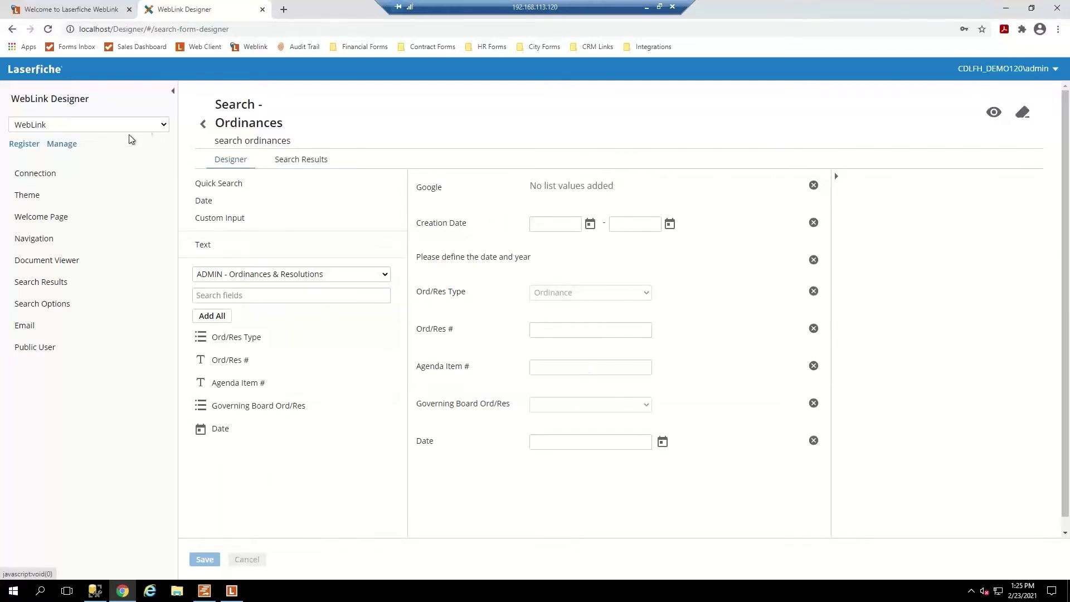
Go back to the Welcome Page settings and show its Custom Links list: CDI, Search - Minutes, Minutes.
click(204, 123)
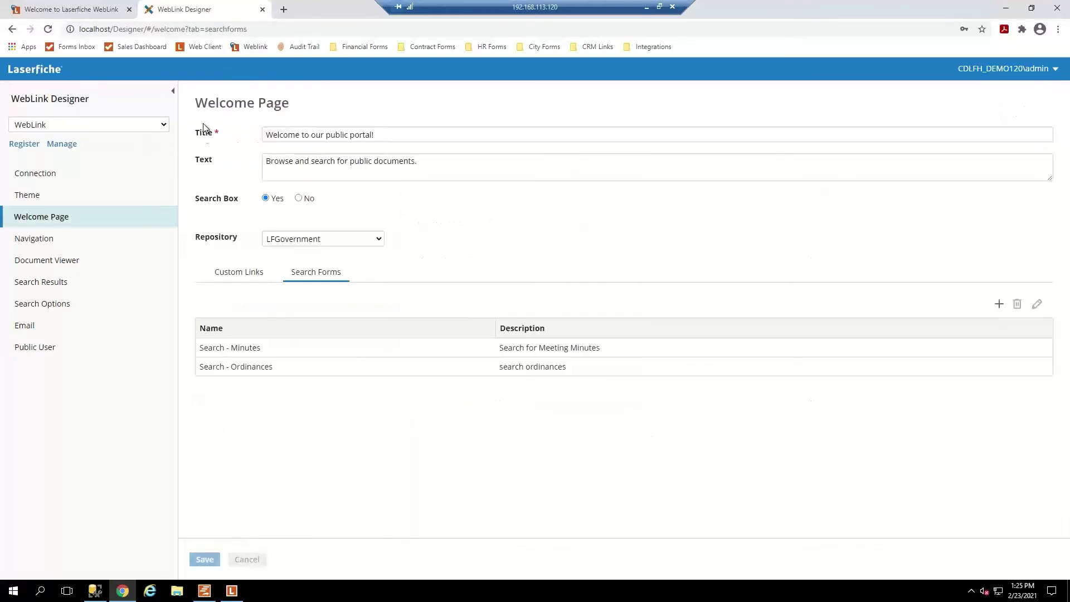
click(233, 275)
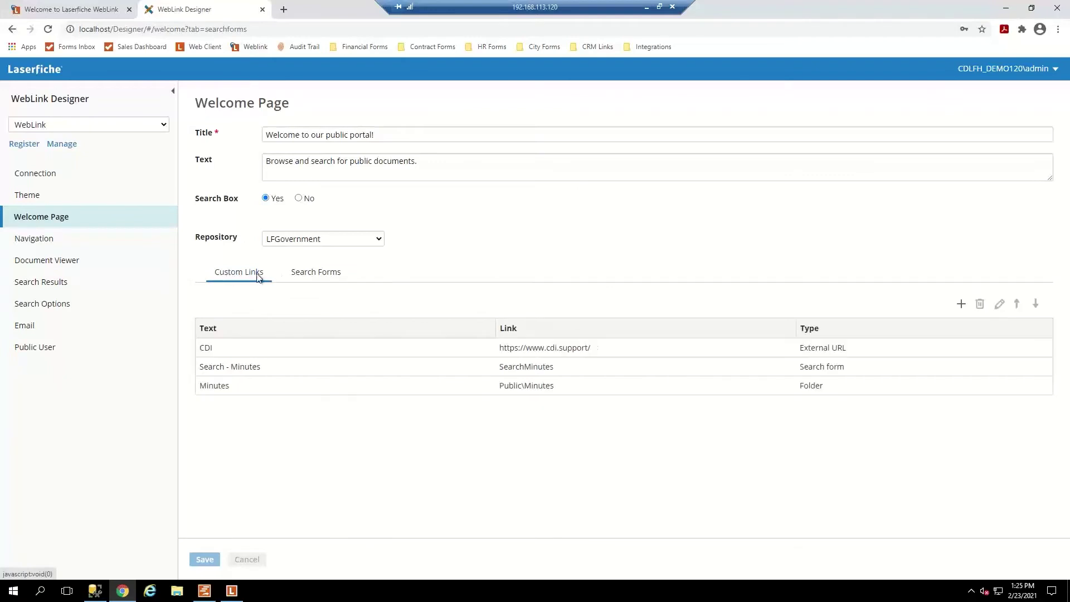
click(308, 275)
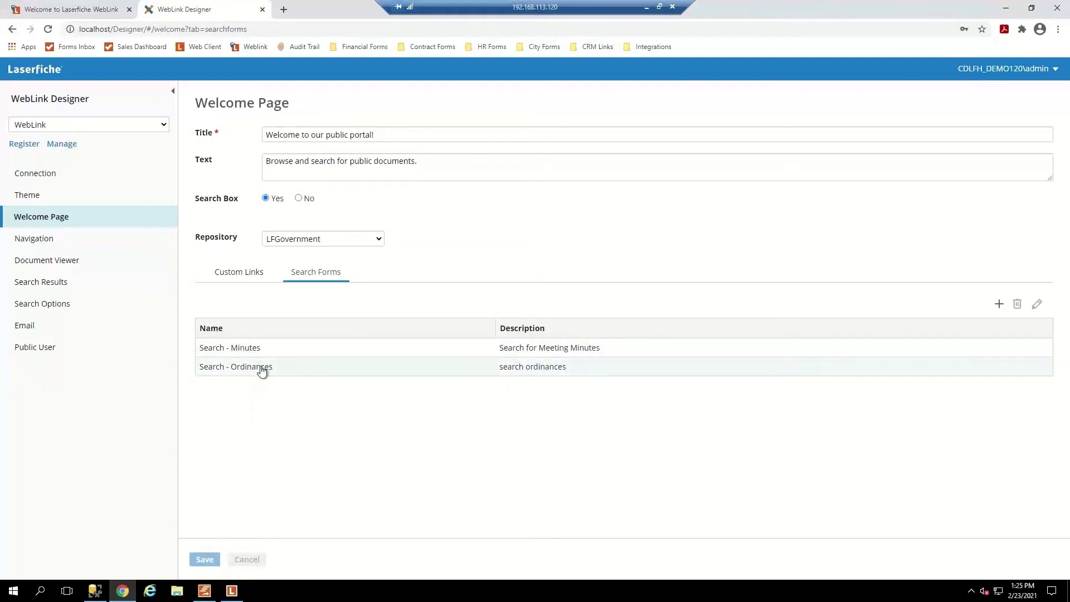
click(262, 371)
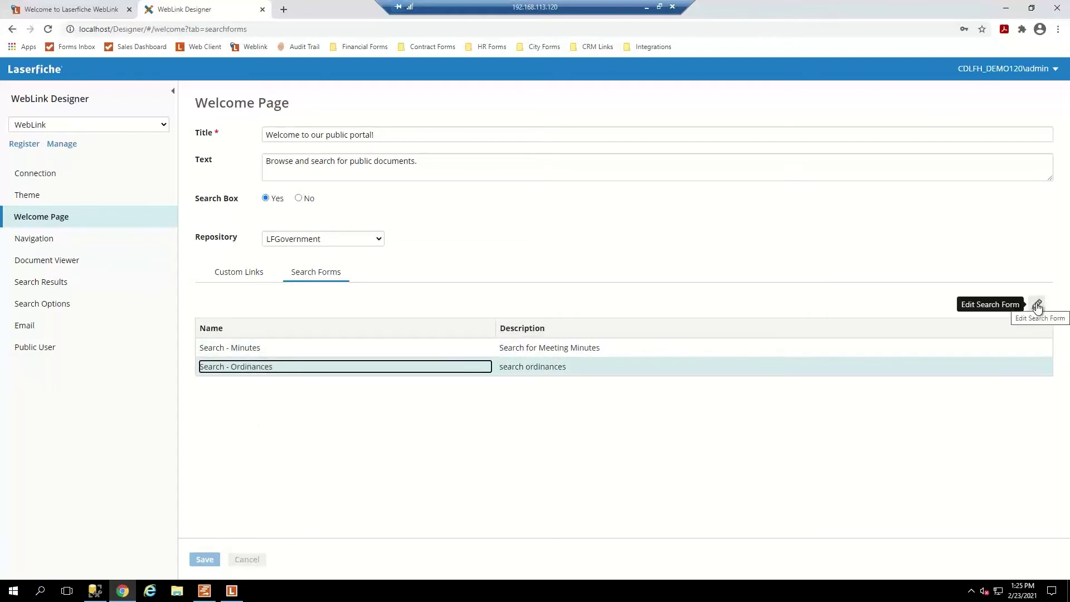
click(232, 273)
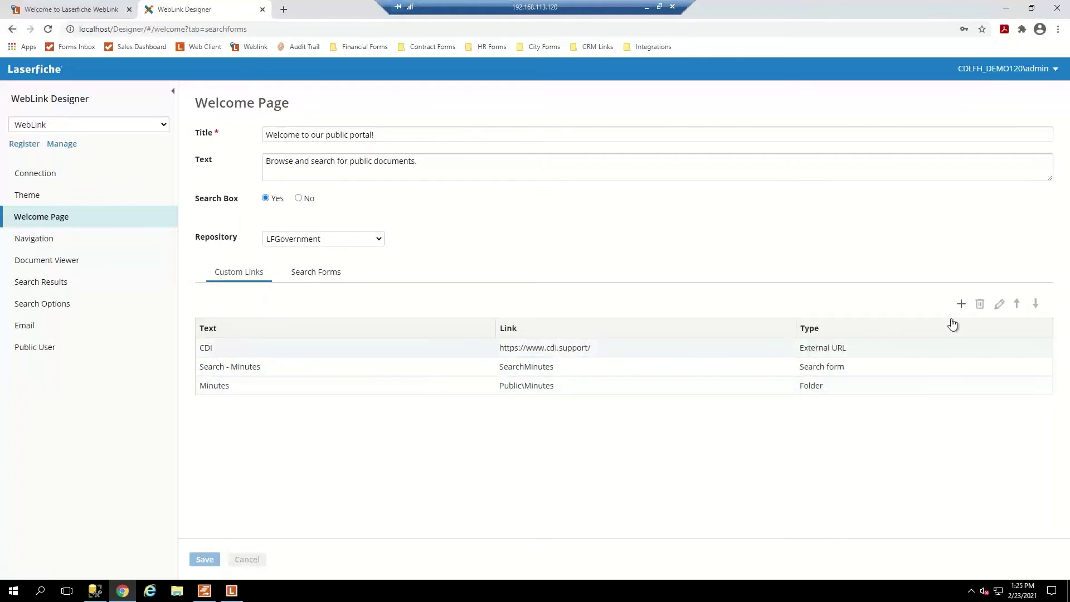
Add a new custom link of type Search form that targets the Search - Ordinances form.
click(960, 304)
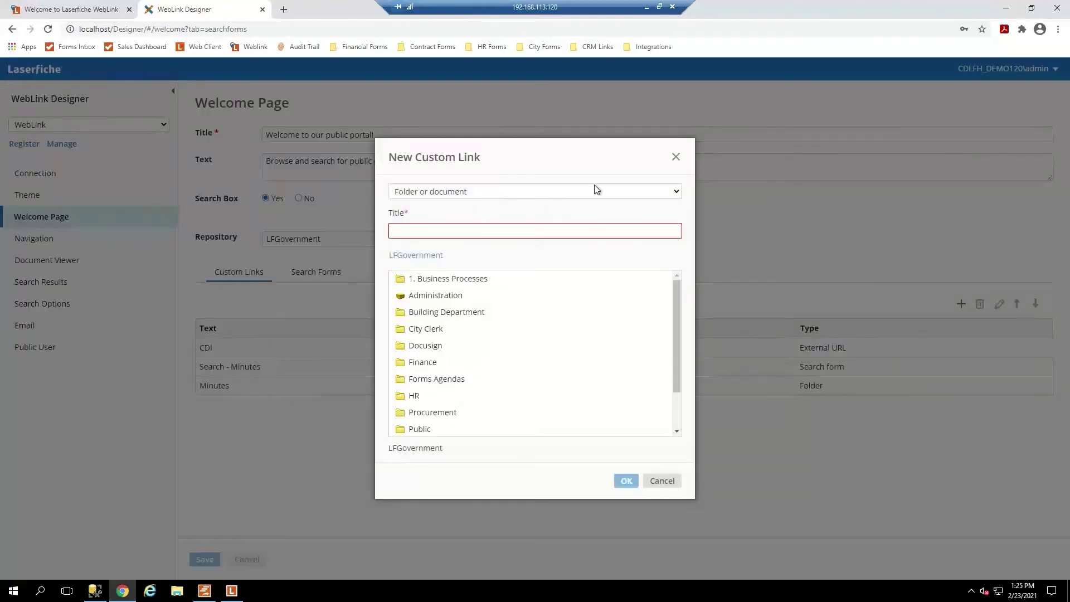
click(610, 189)
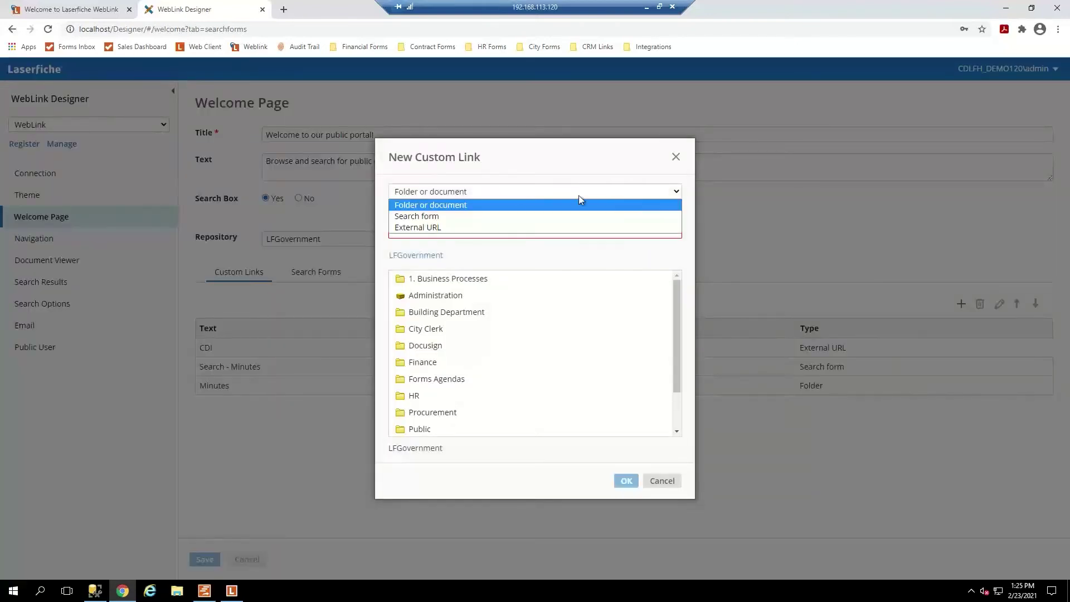
click(436, 217)
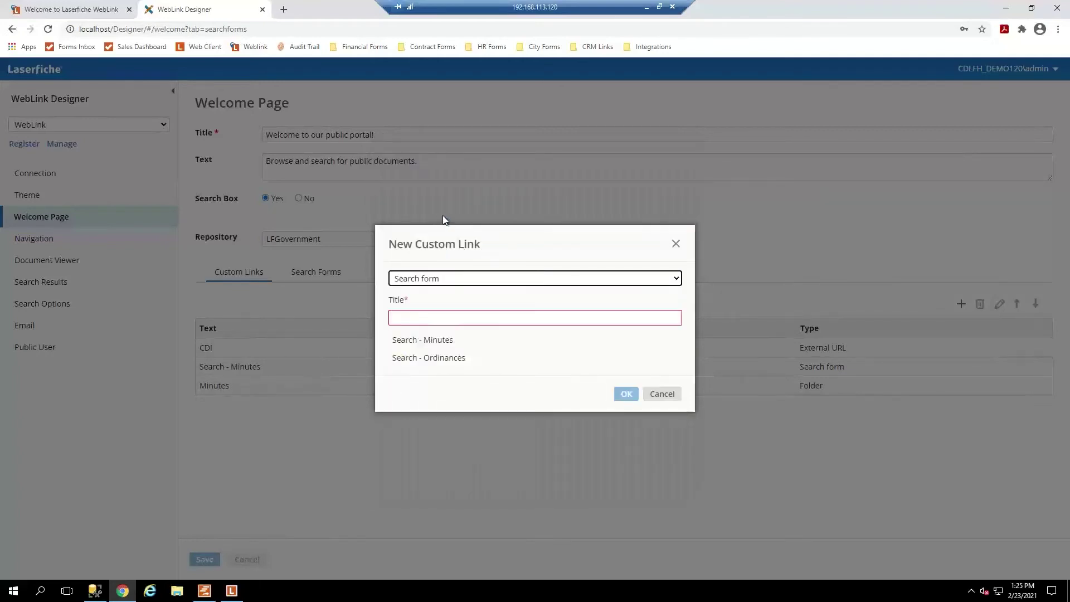
click(514, 279)
click(507, 308)
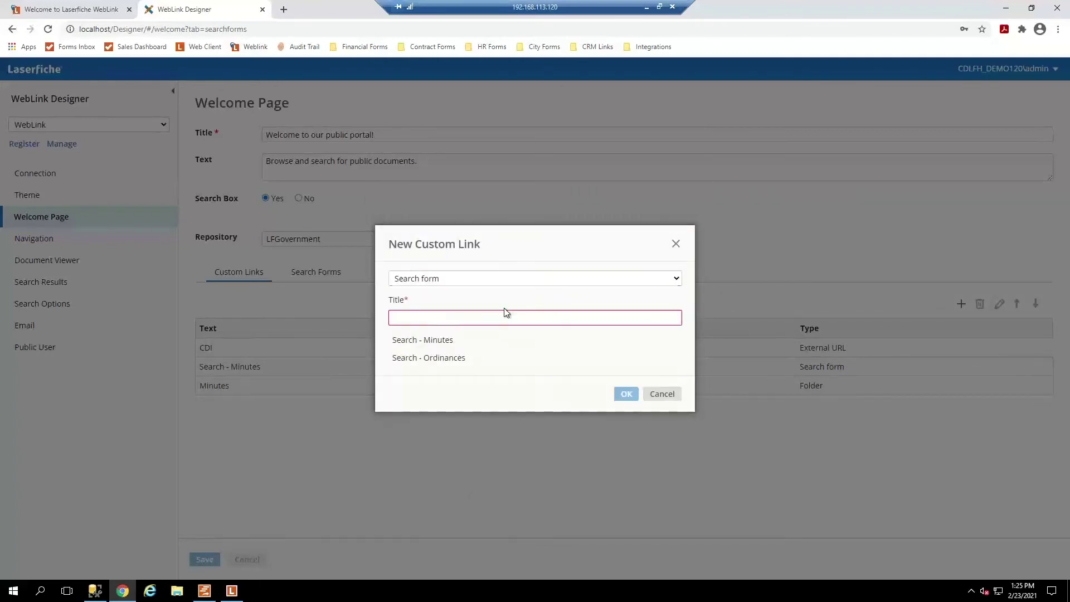
click(438, 365)
click(505, 361)
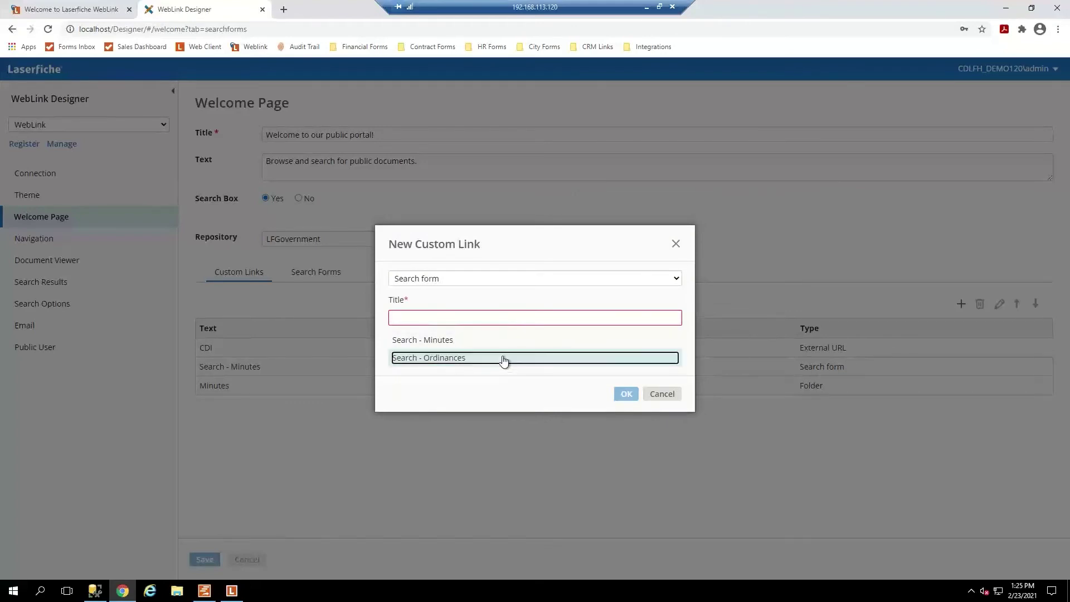
click(628, 396)
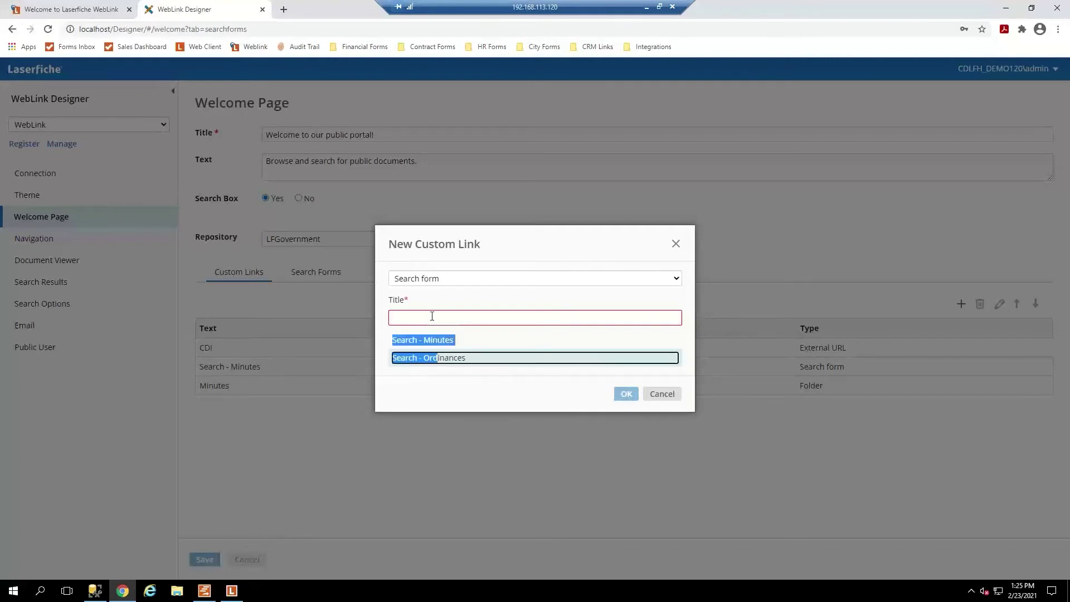
triple_click(460, 365)
click(460, 365)
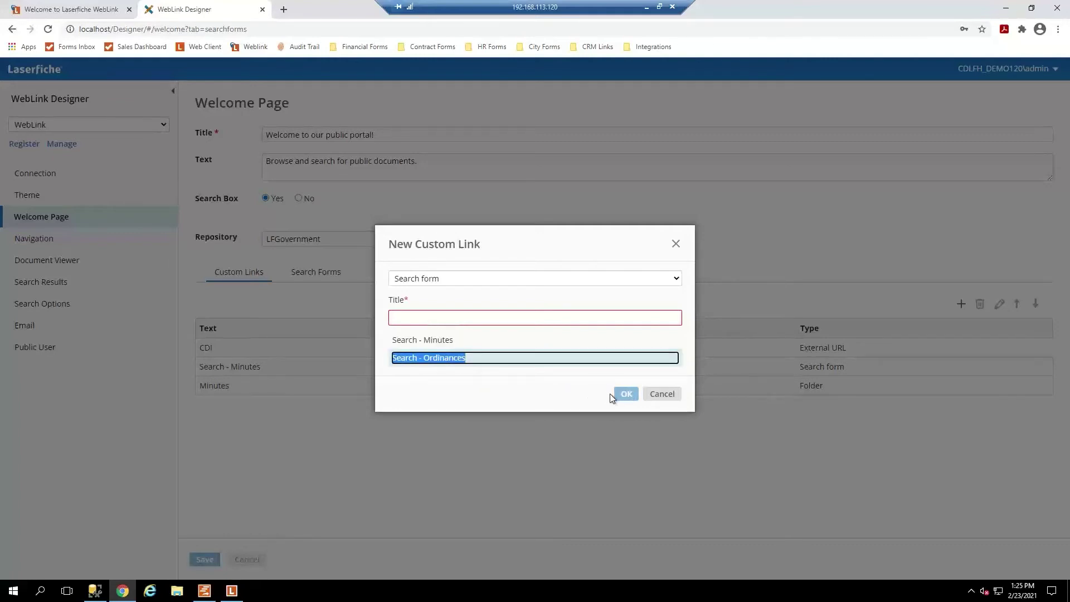
click(625, 394)
click(524, 362)
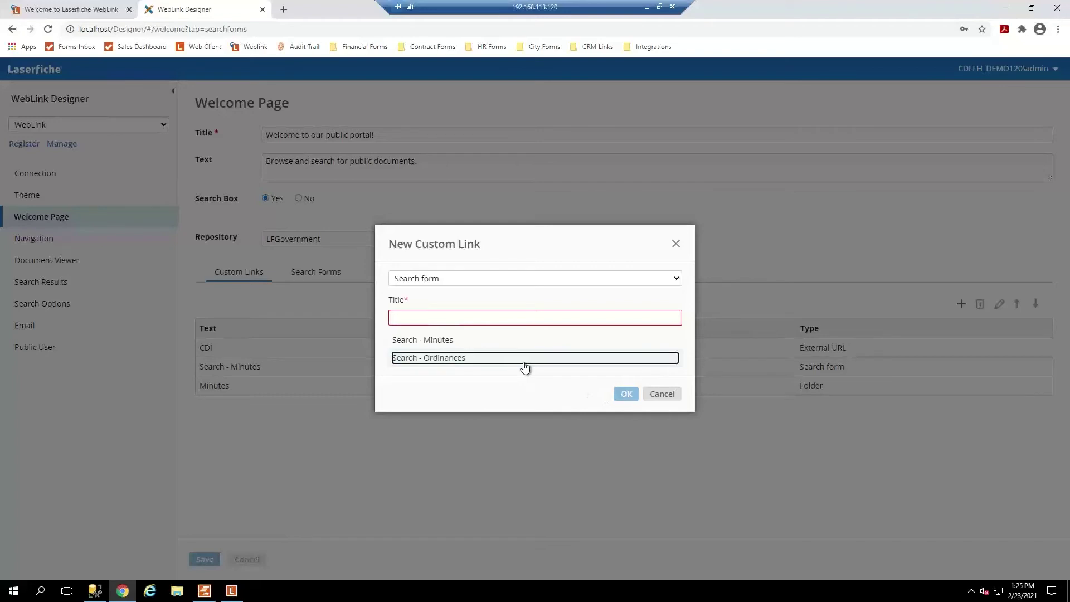
Title the link 'Search - Ordinances' and confirm to add it to the welcome page.
click(404, 323)
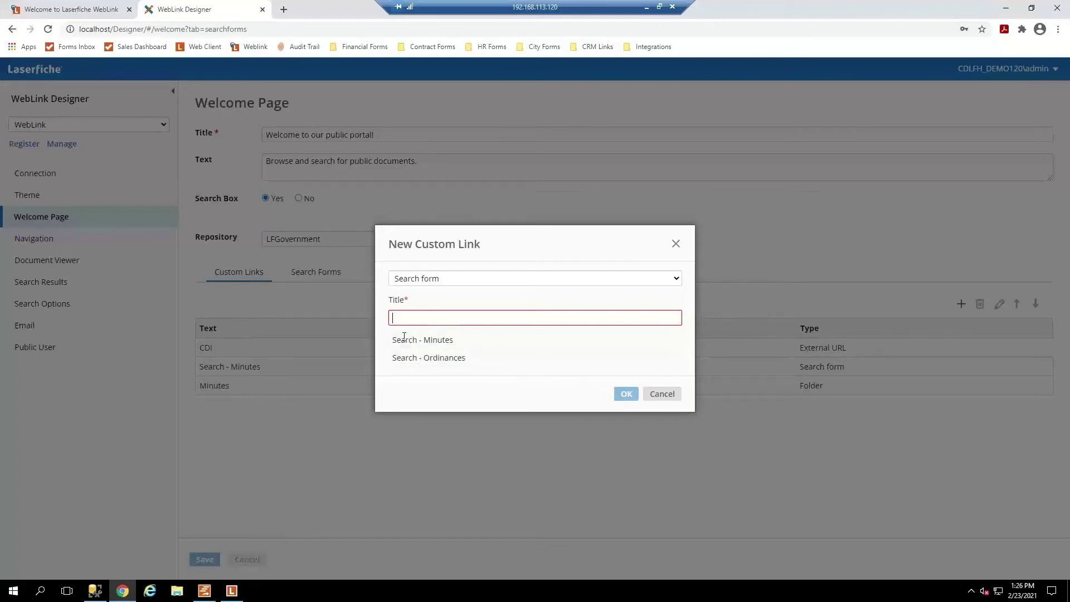
text(search)
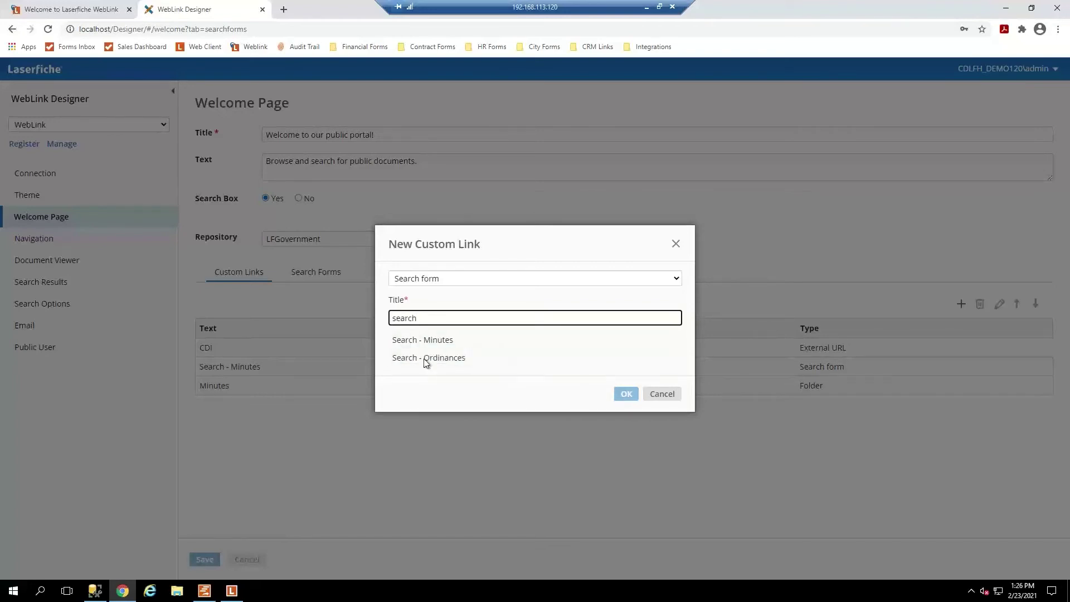
click(427, 363)
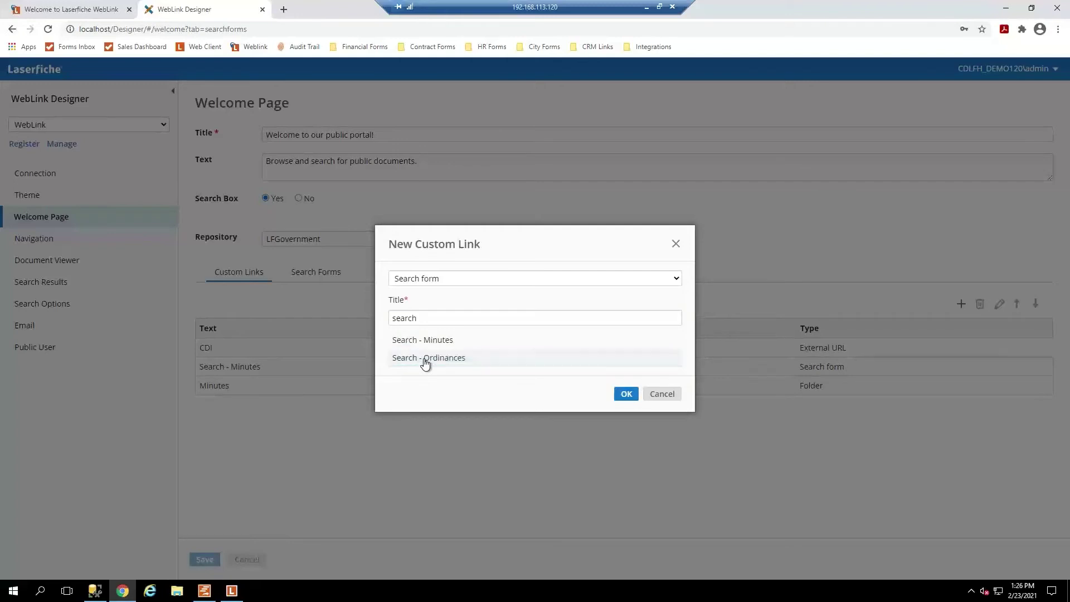
double_click(425, 363)
key(shift+Tab)
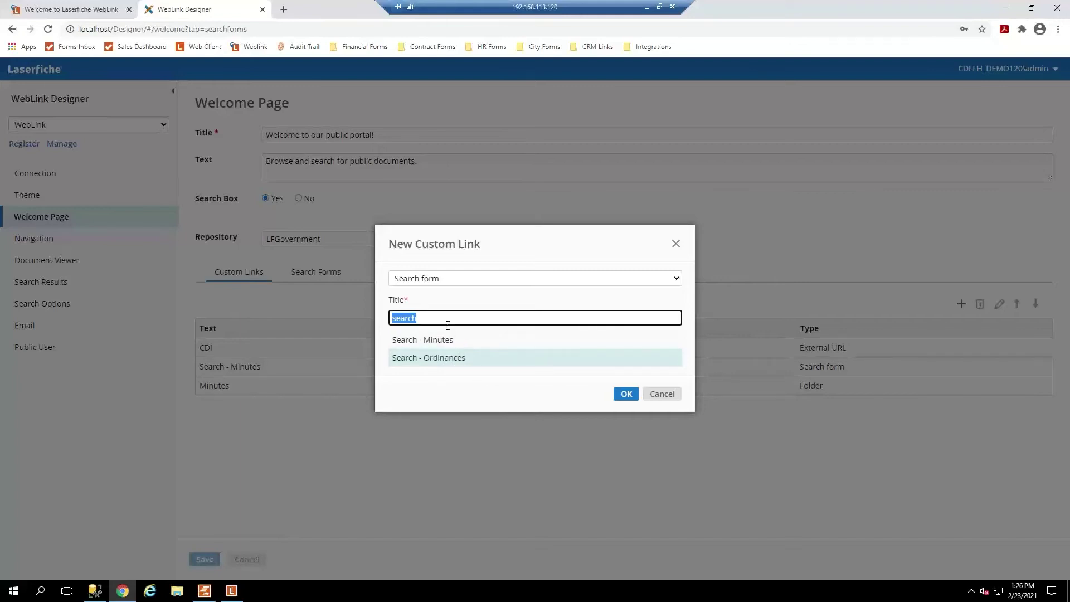
text(Search - Ord)
text(inances)
click(413, 360)
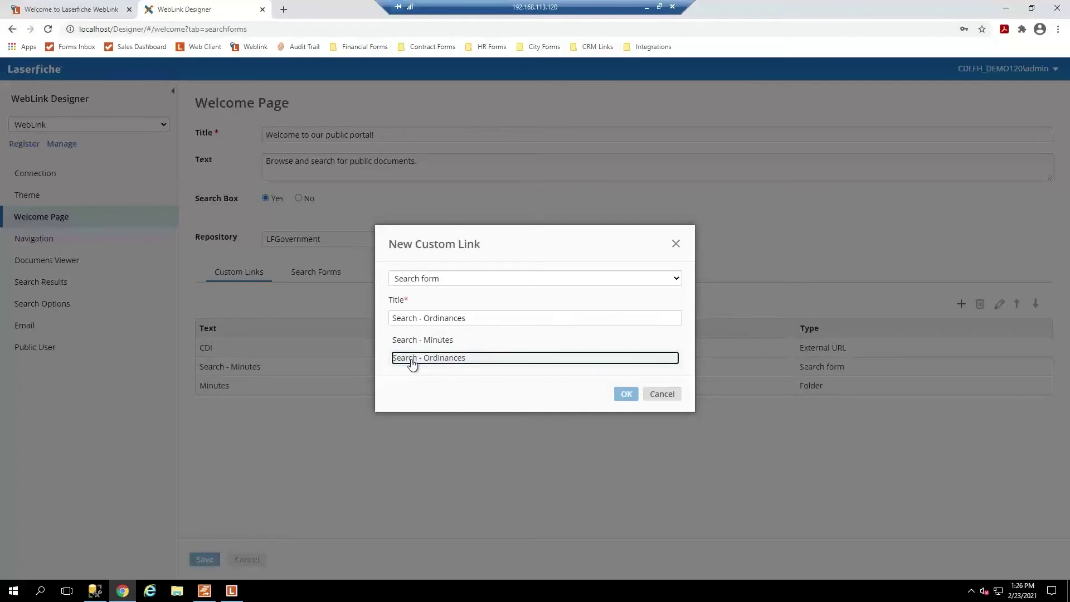
click(625, 393)
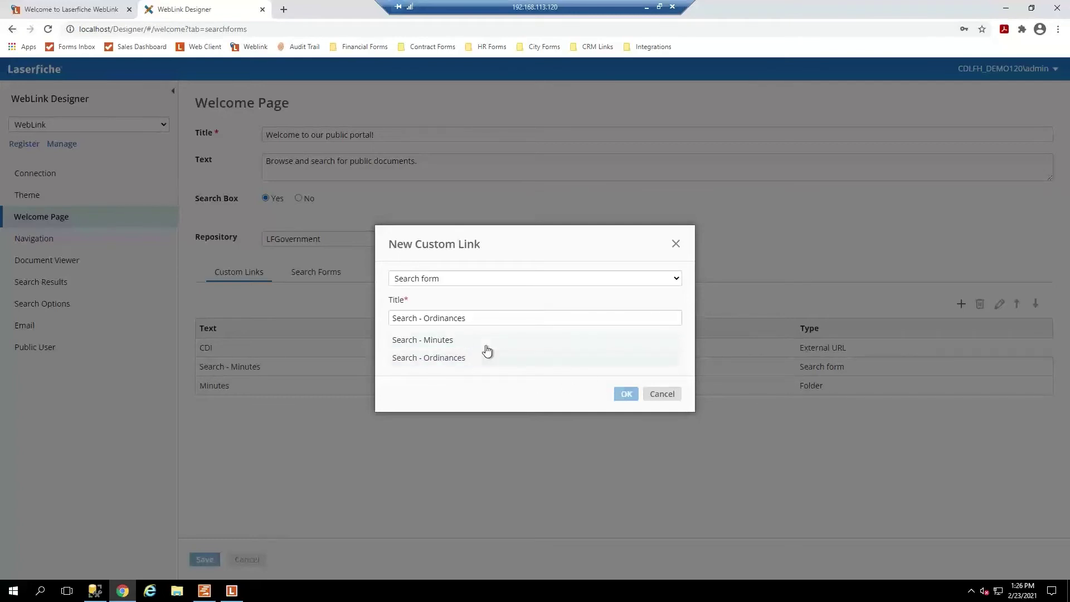
click(486, 361)
click(627, 395)
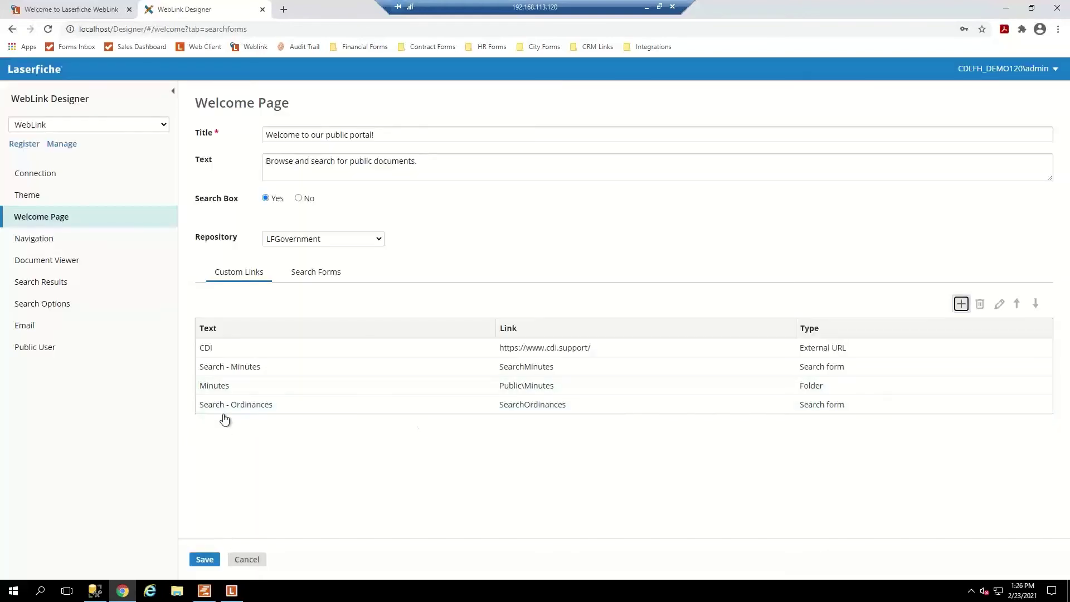
Save the Welcome Page changes, reload the public portal and test the new Search - Ordinances link.
click(206, 559)
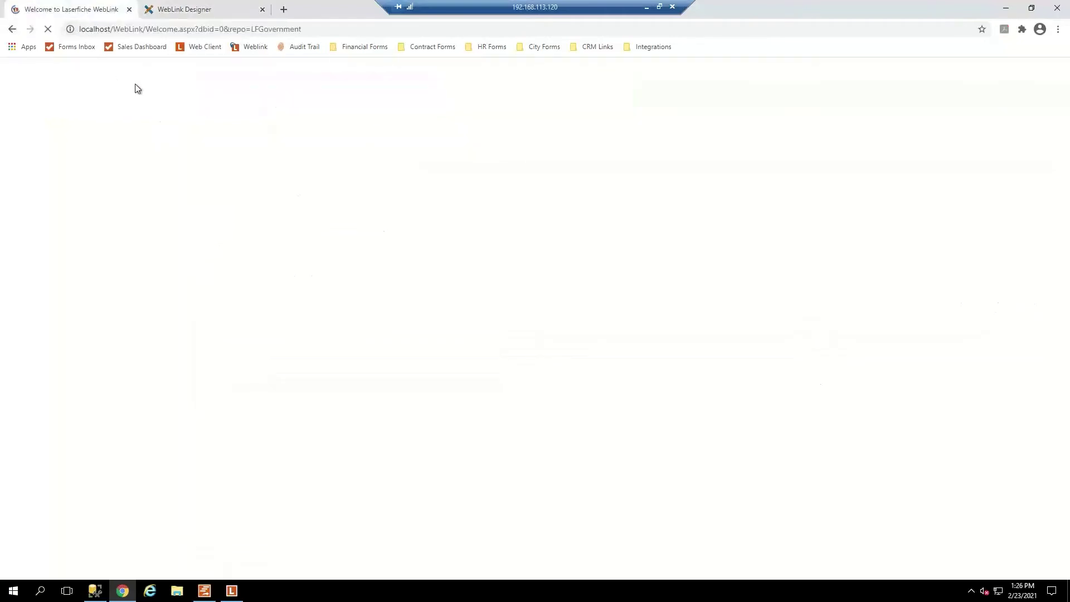
click(316, 27)
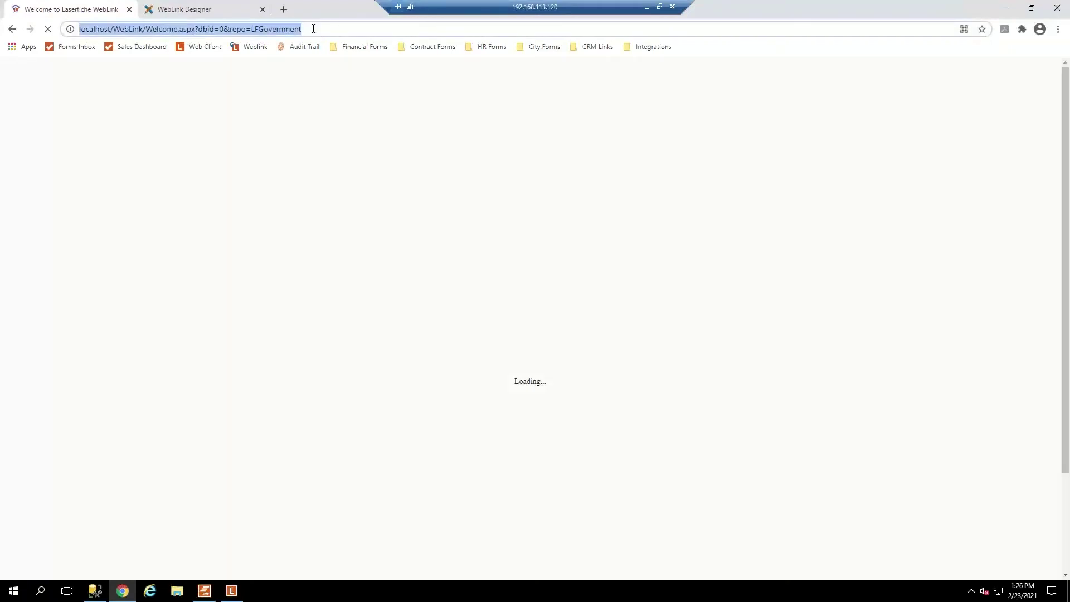
key(Return)
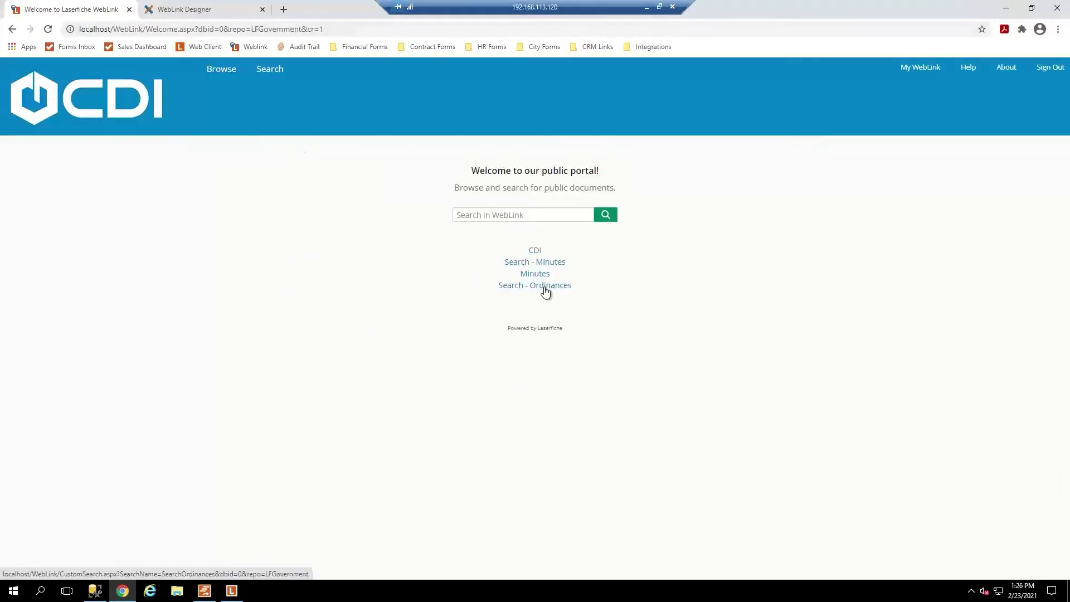
click(550, 292)
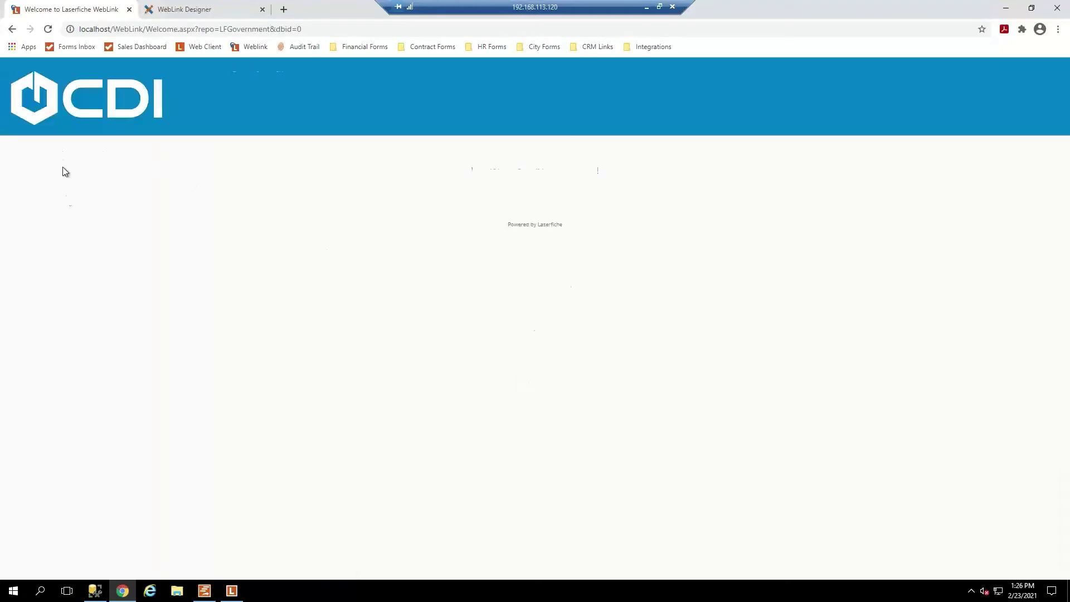
click(532, 292)
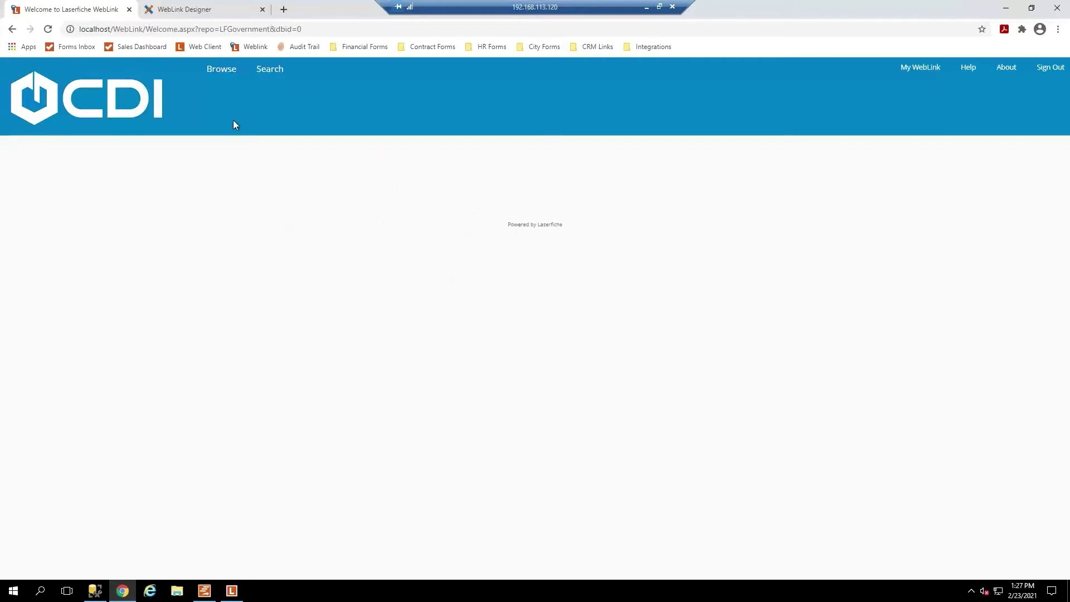
Switch back to the WebLink Designer tab and open its Navigation settings.
click(201, 12)
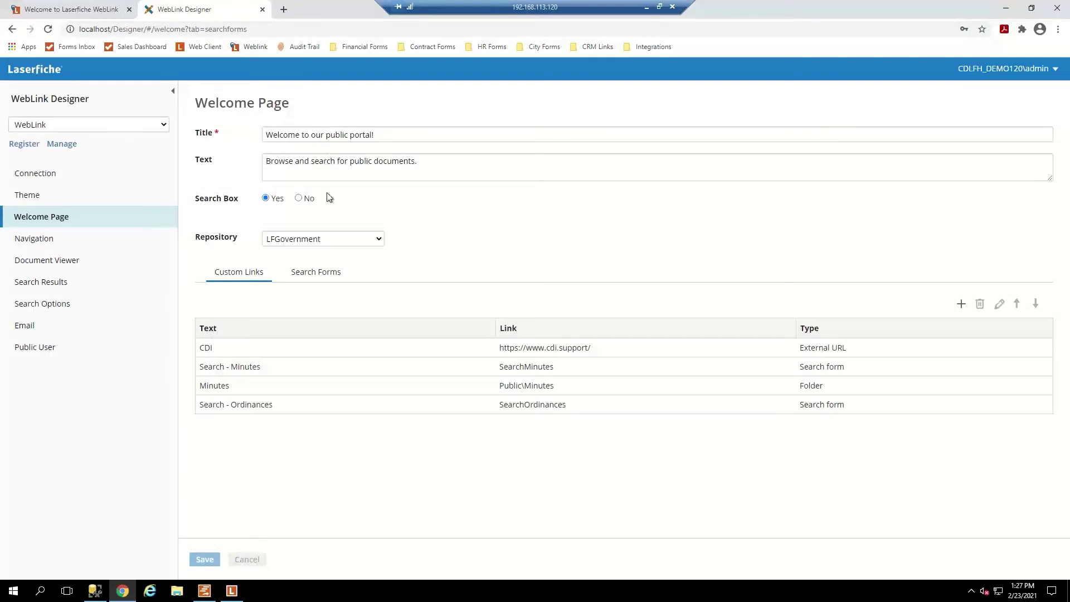
click(38, 241)
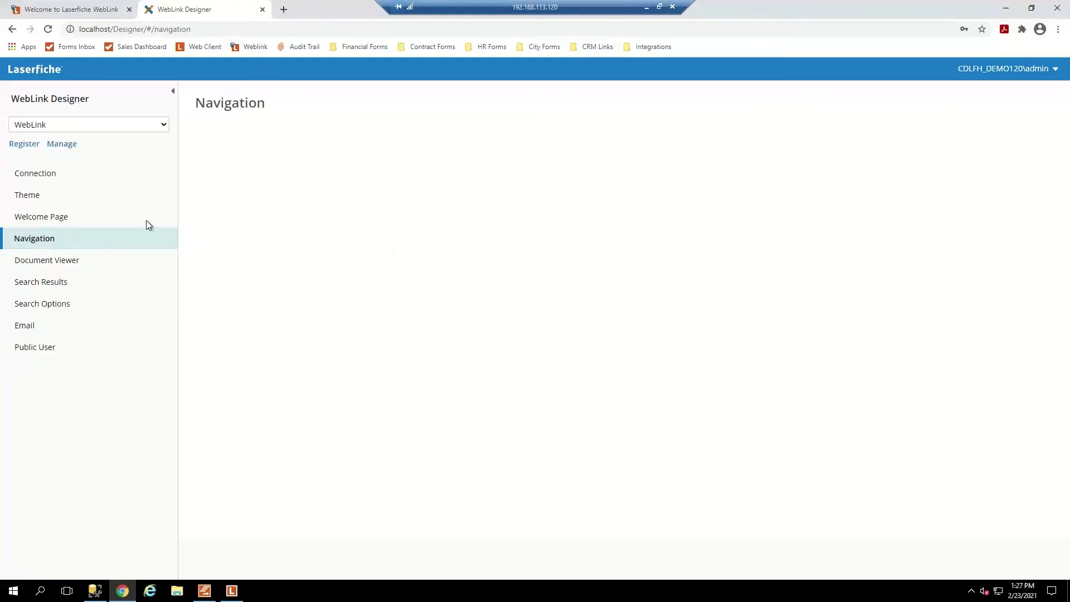
Open the Document Viewer settings, showing Pan cursor mode and Fit to width zoom.
click(214, 30)
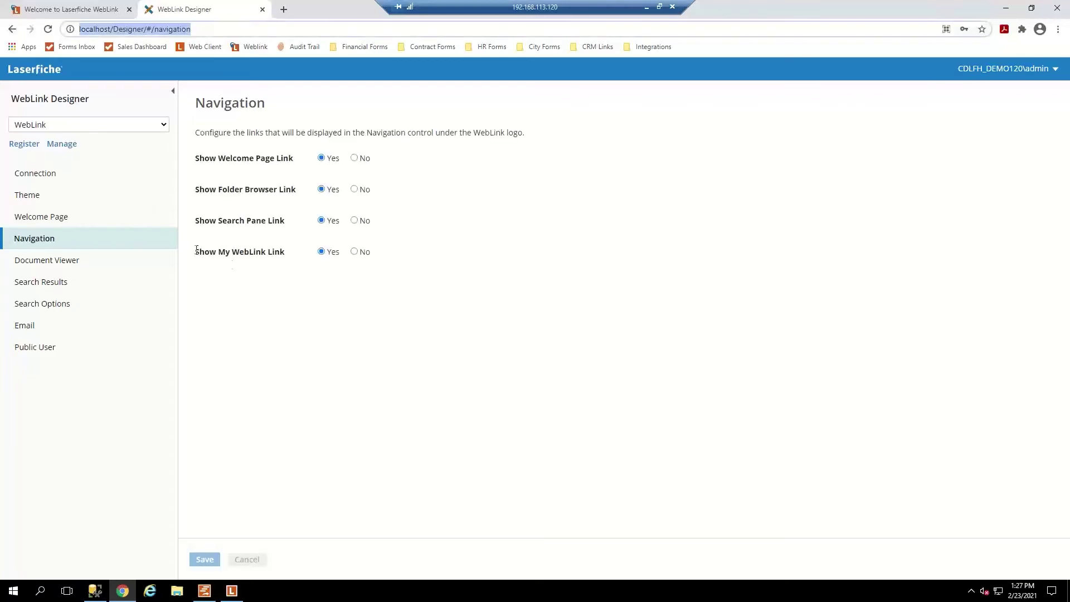
click(295, 306)
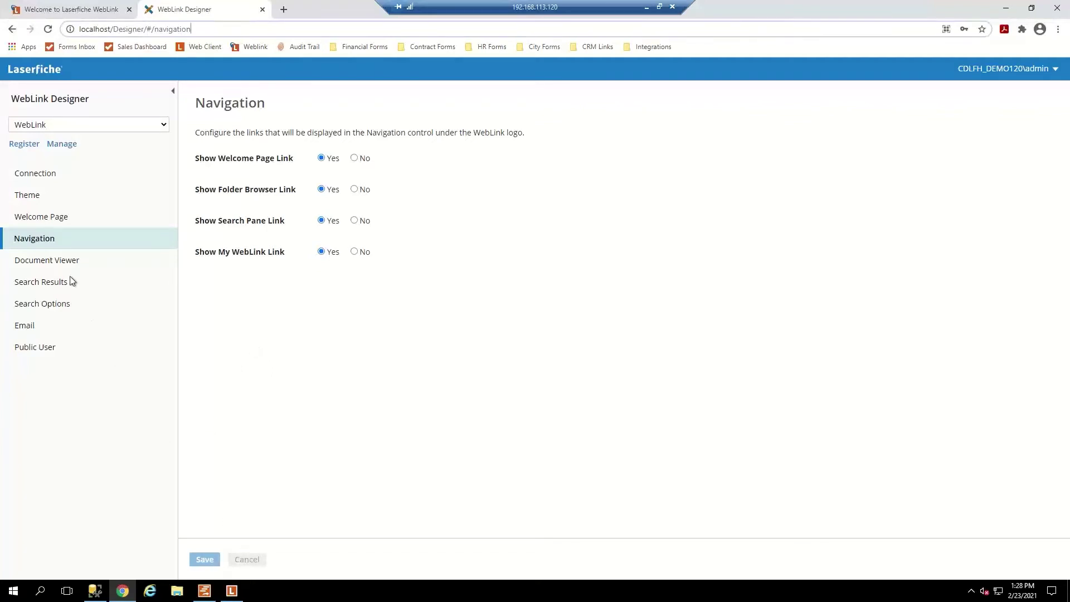
click(60, 262)
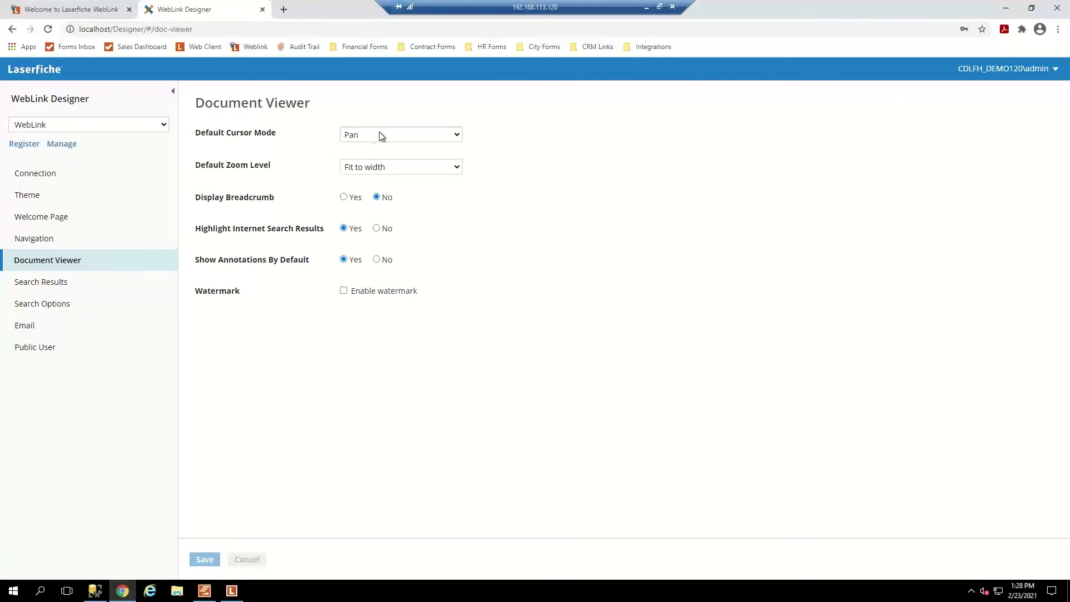
click(456, 137)
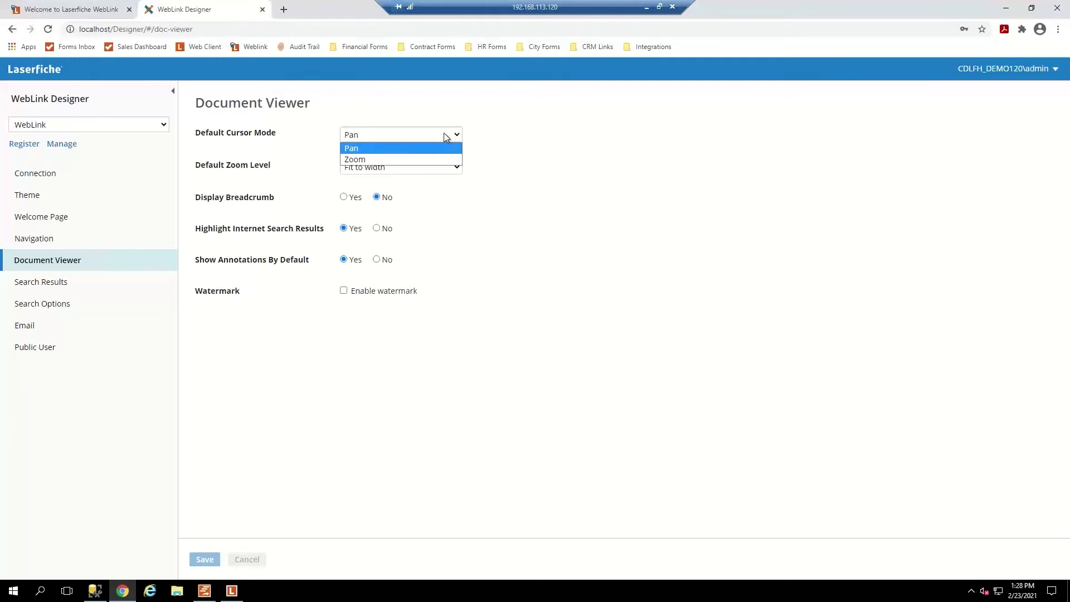
click(510, 143)
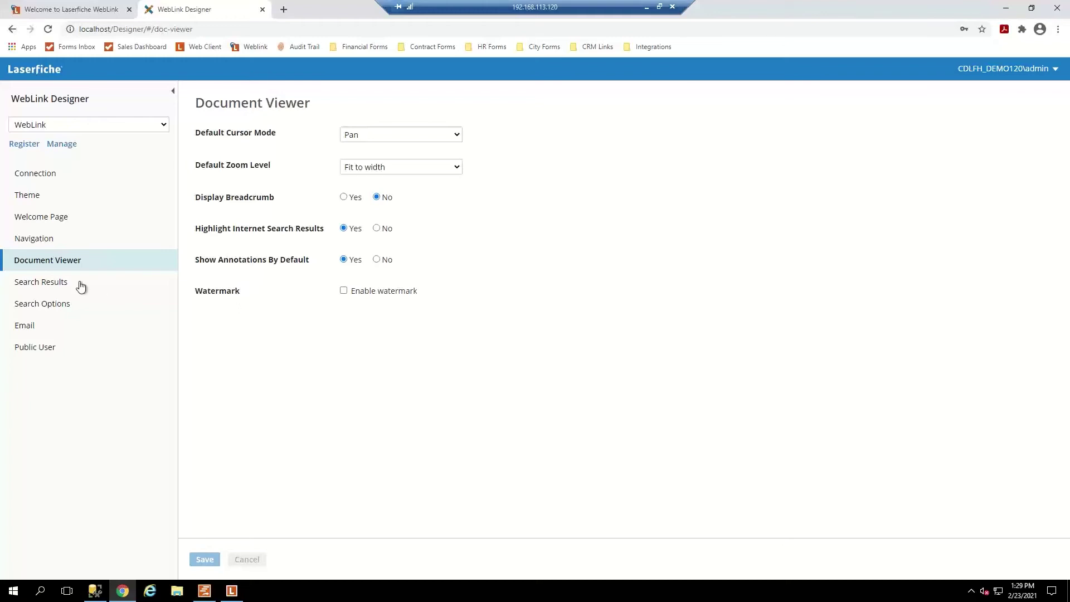
Open the Search Results settings and scroll the Preview to inspect the four SAMPLE results.
click(56, 287)
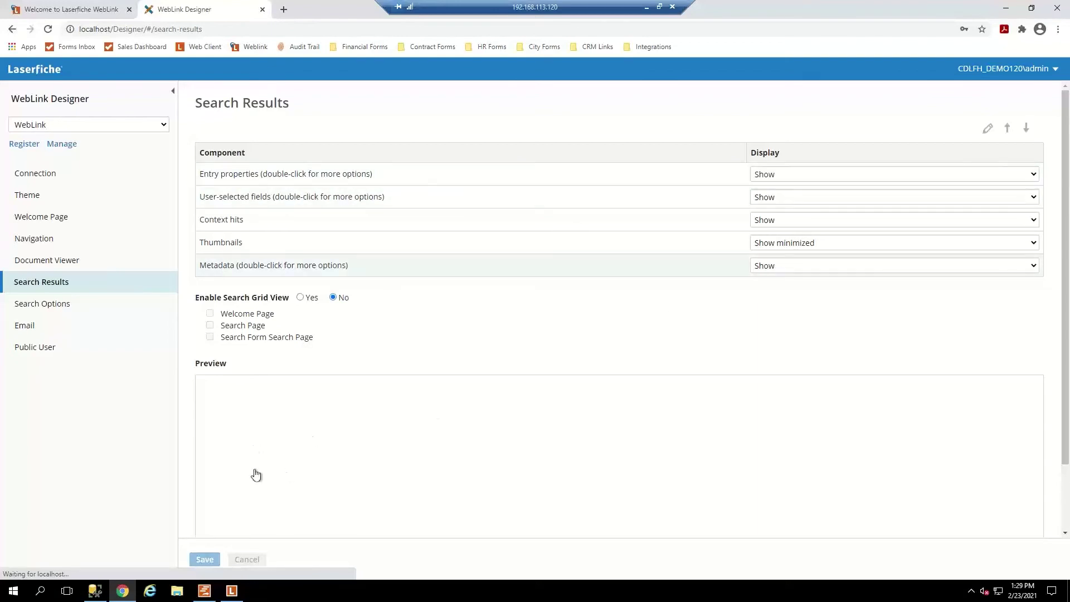
scroll(254, 456, down, 1)
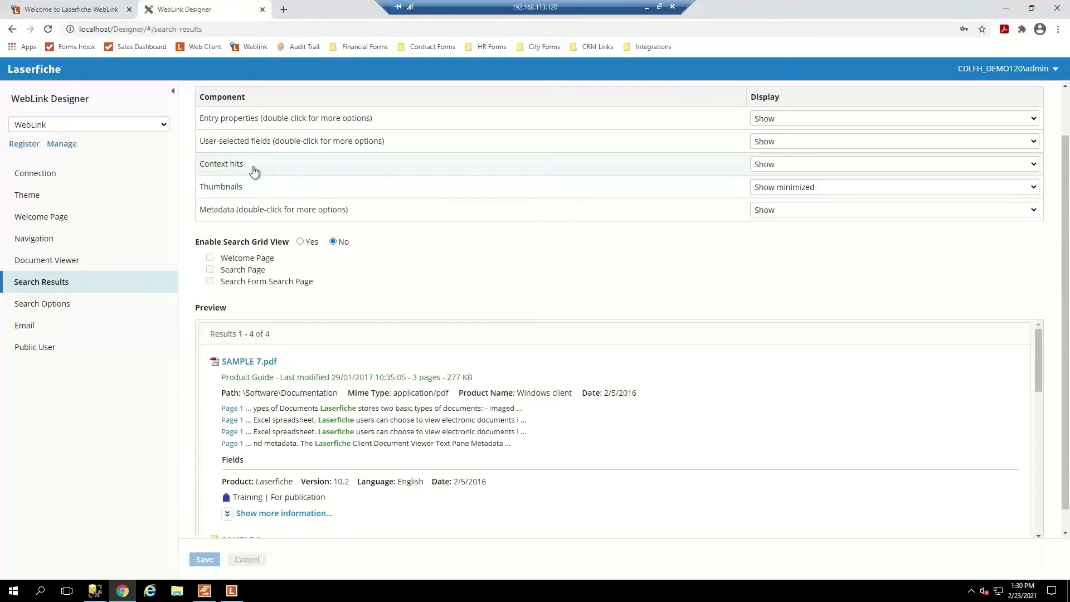
scroll(326, 430, down, 2)
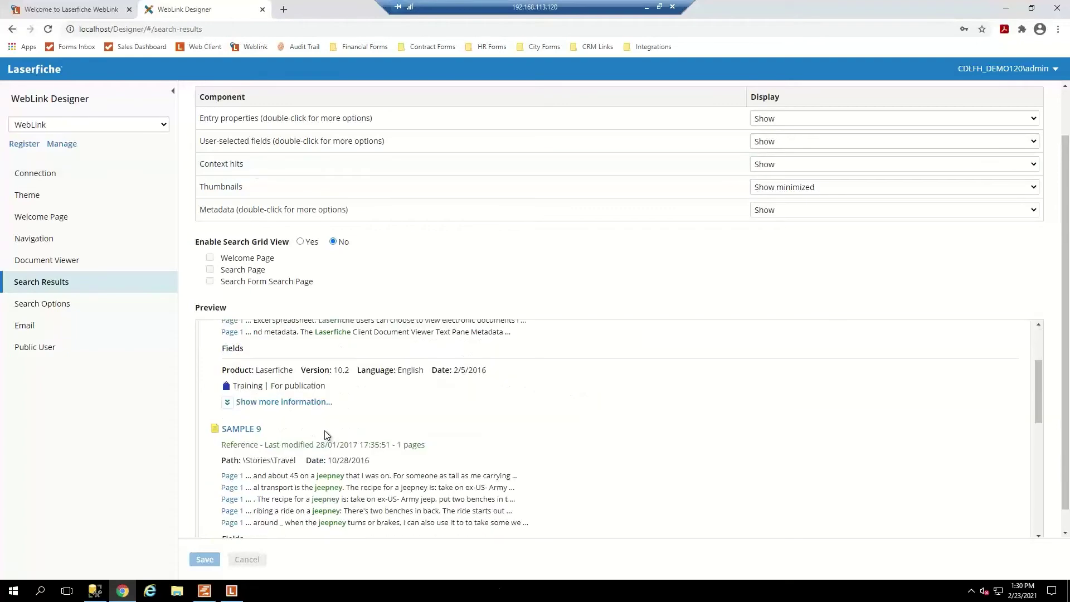
scroll(327, 432, down, 2)
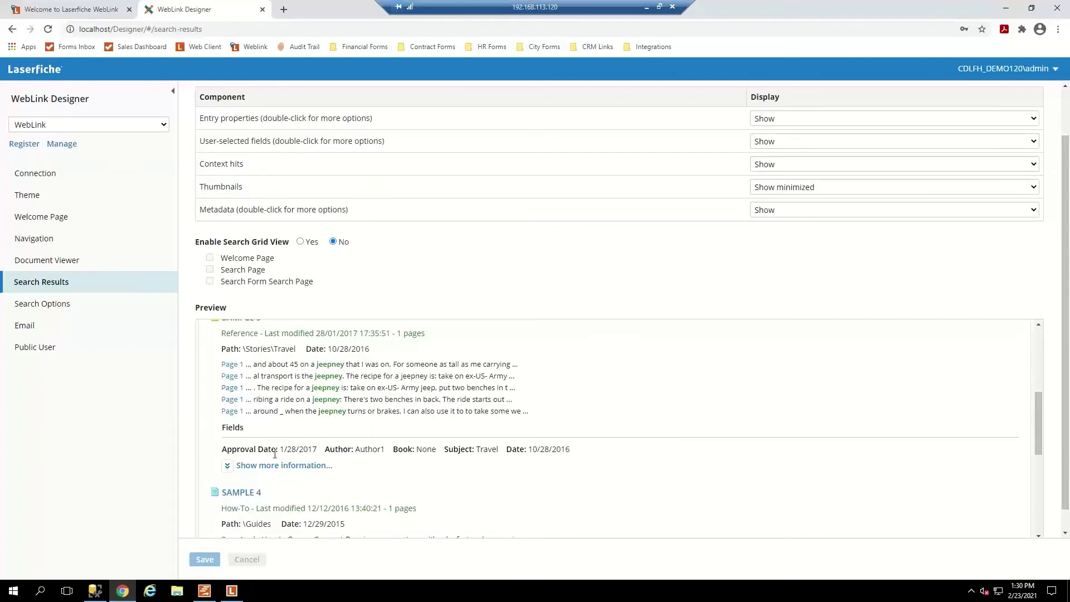
scroll(268, 461, up, 2)
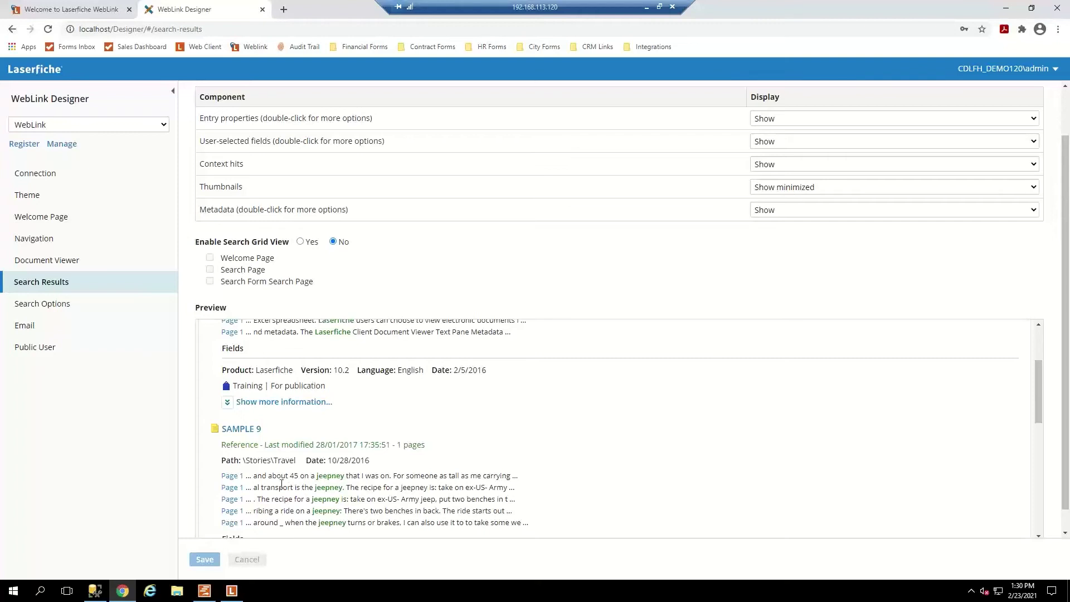
scroll(277, 480, down, 1)
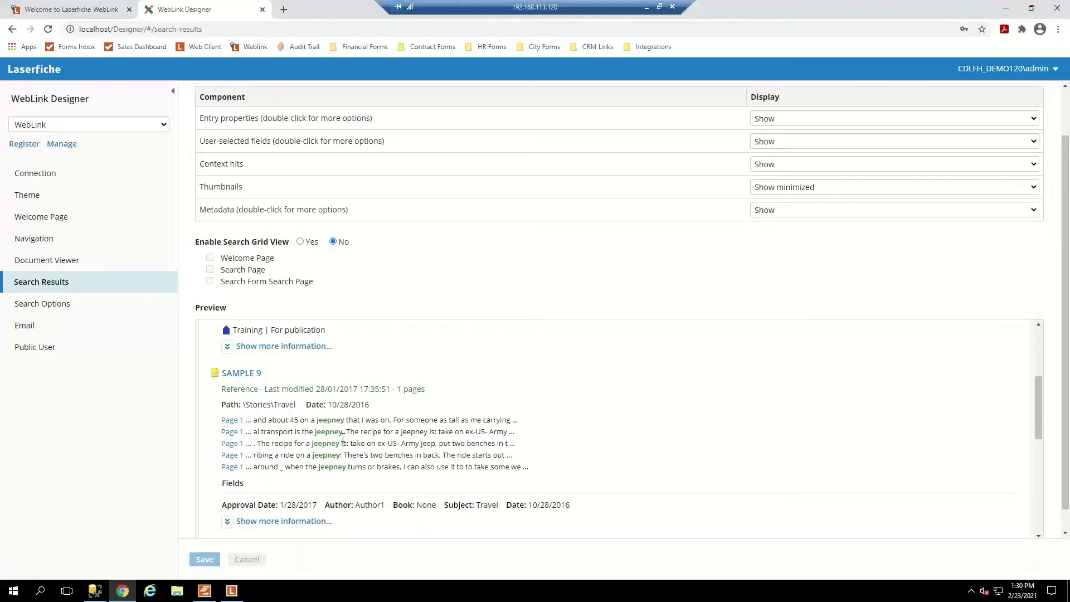
scroll(261, 429, up, 3)
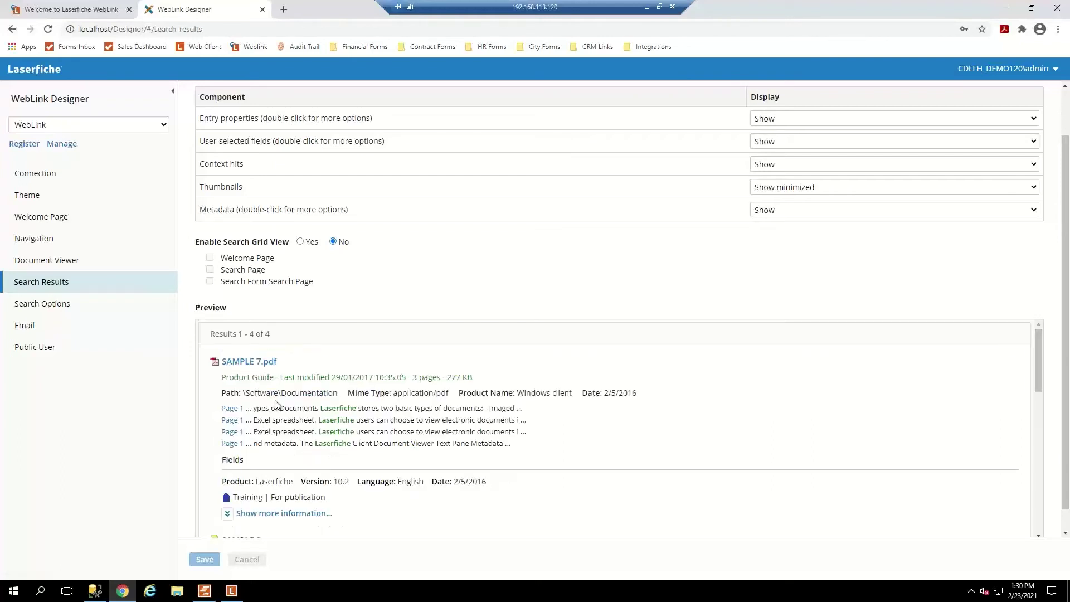
Change the Context hits and User-selected fields display options and keep Thumbnails at Show minimized.
click(809, 166)
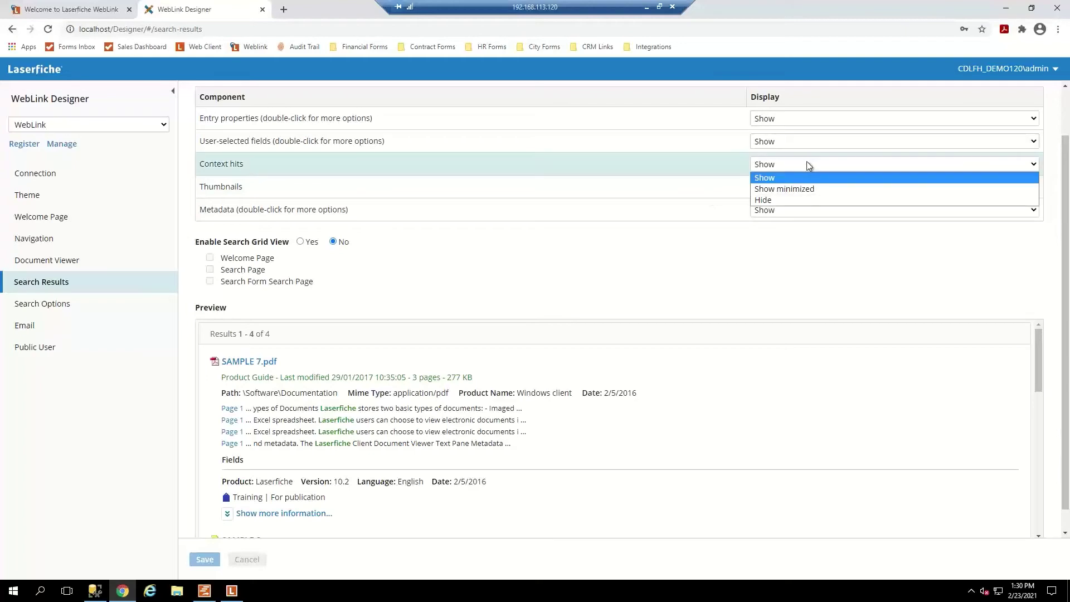
click(768, 199)
scroll(347, 387, down, 3)
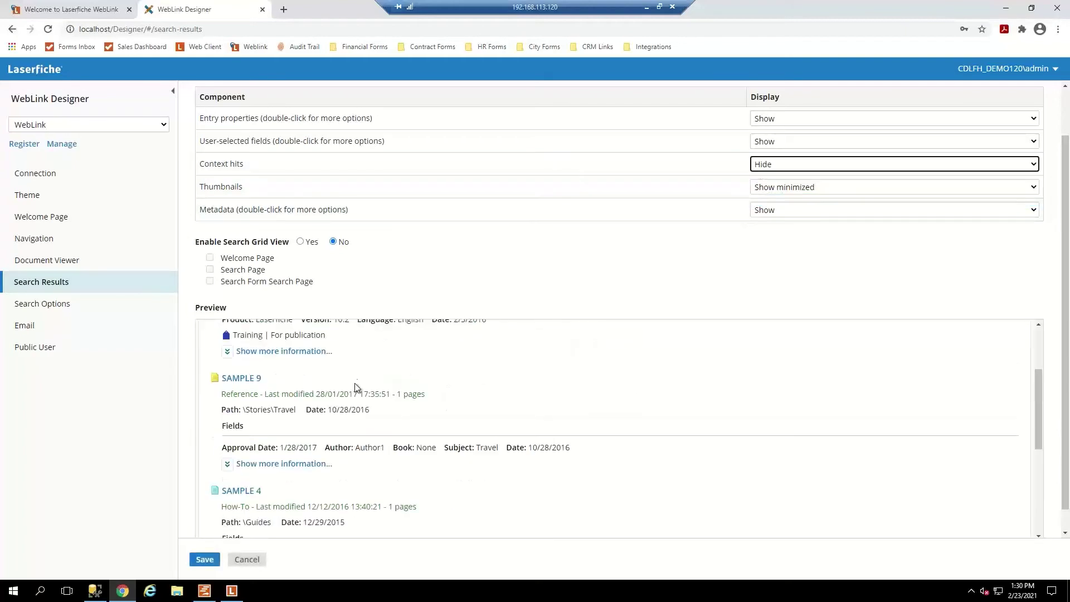
scroll(348, 391, down, 1)
scroll(342, 407, up, 4)
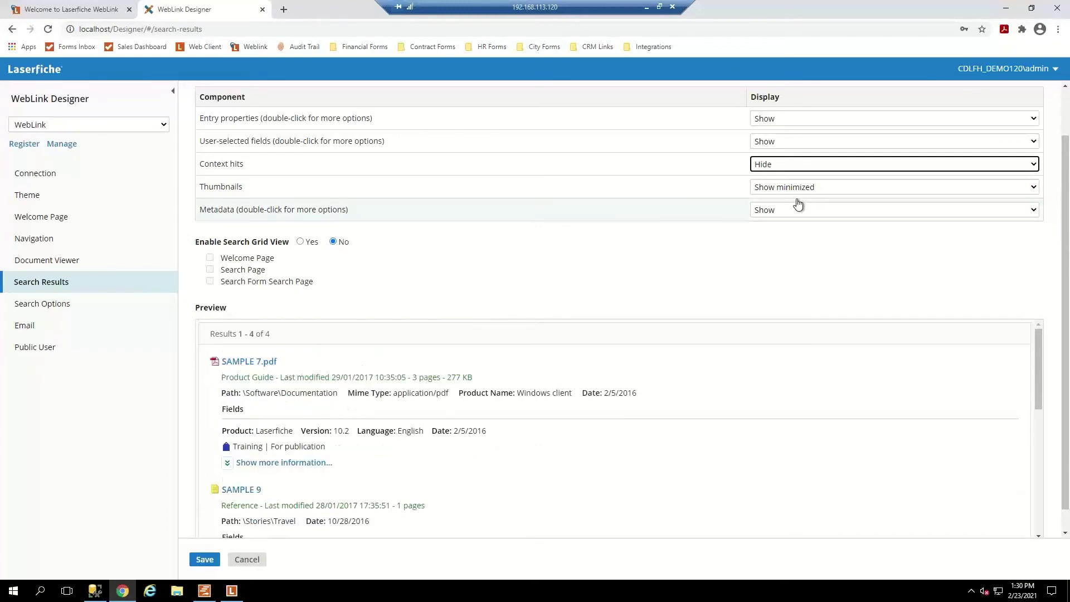
click(786, 139)
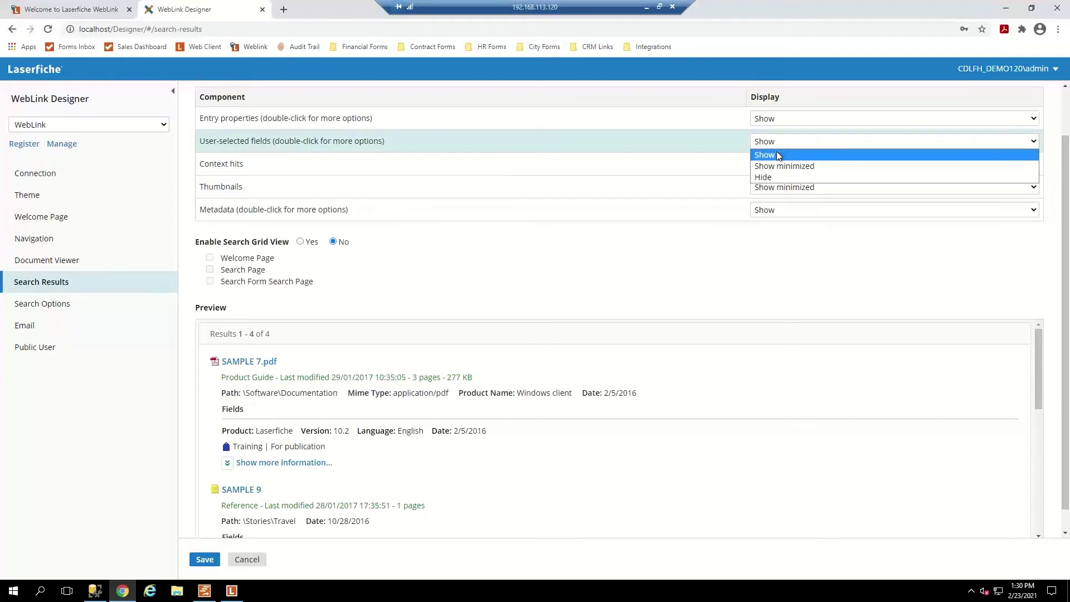
click(770, 178)
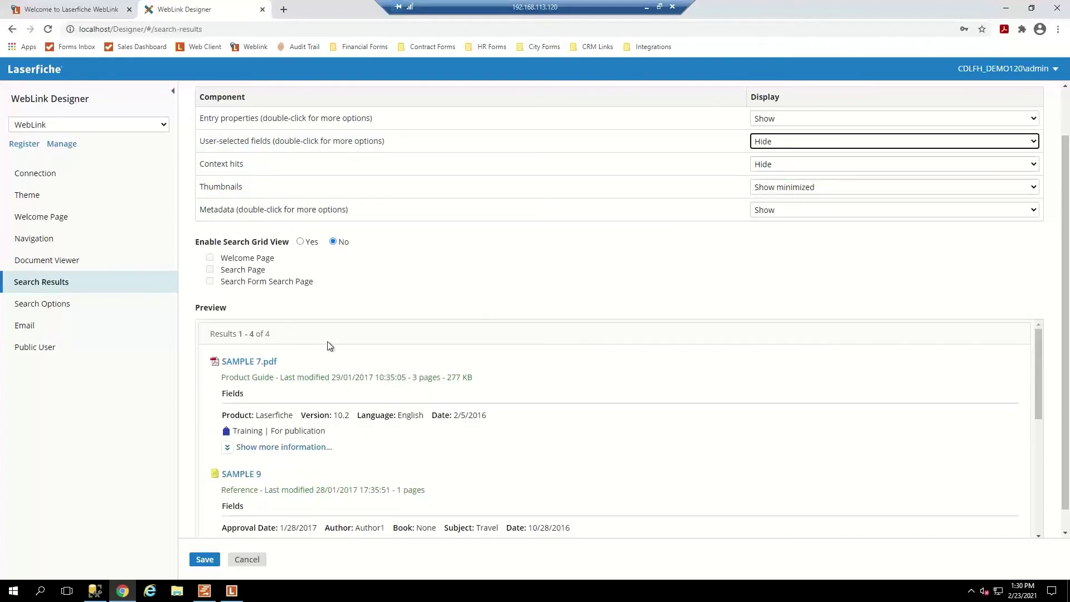
click(830, 189)
click(776, 210)
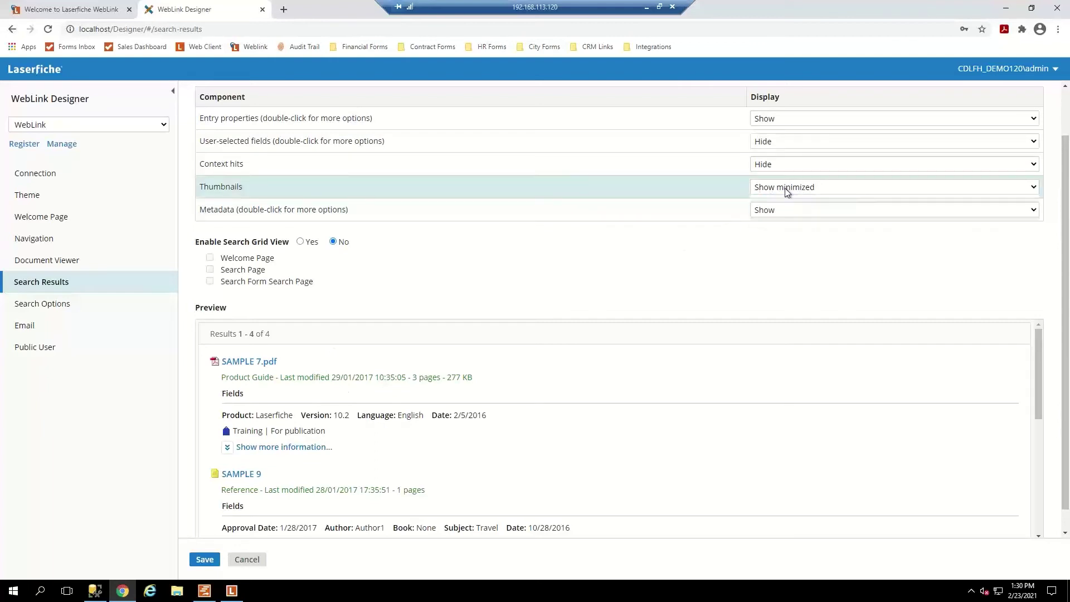
Set Context hits, User-selected fields, Metadata and Entry properties to Show minimized.
click(787, 164)
click(780, 189)
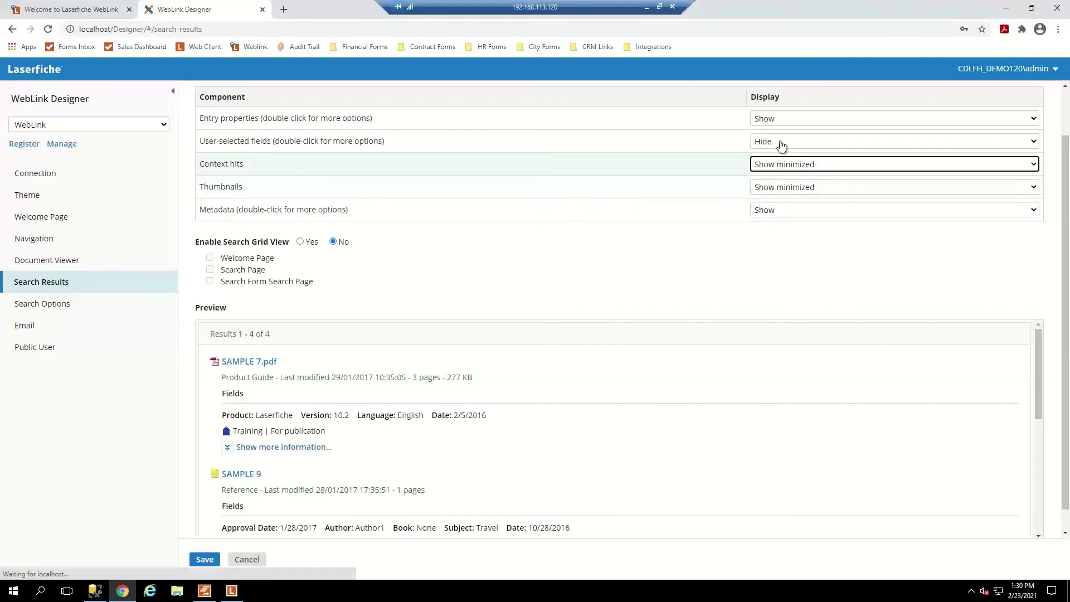
click(780, 142)
click(783, 166)
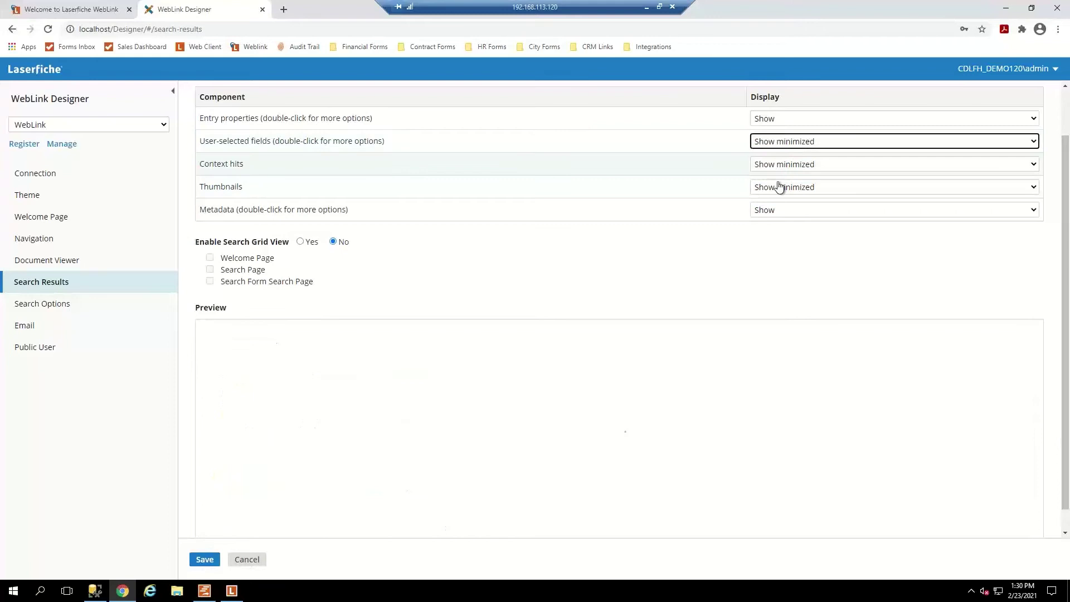
click(783, 210)
click(775, 235)
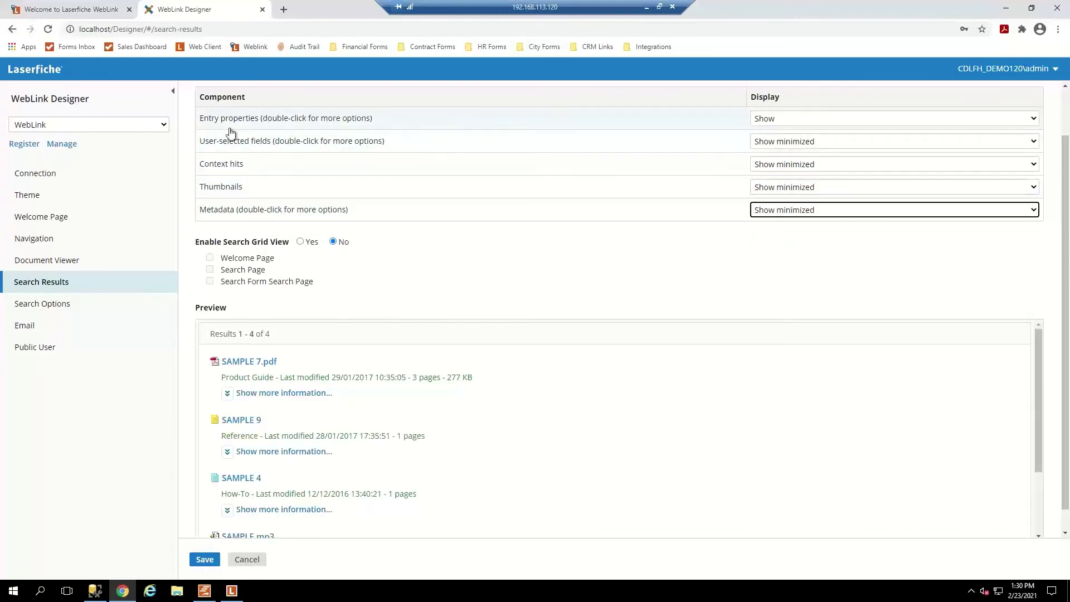
click(812, 119)
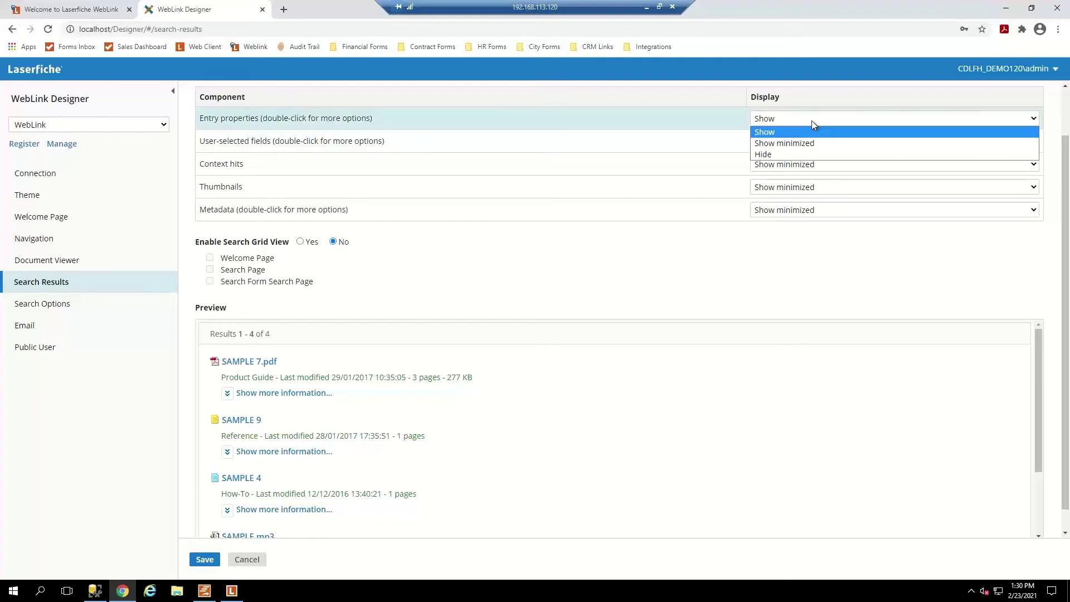
click(787, 142)
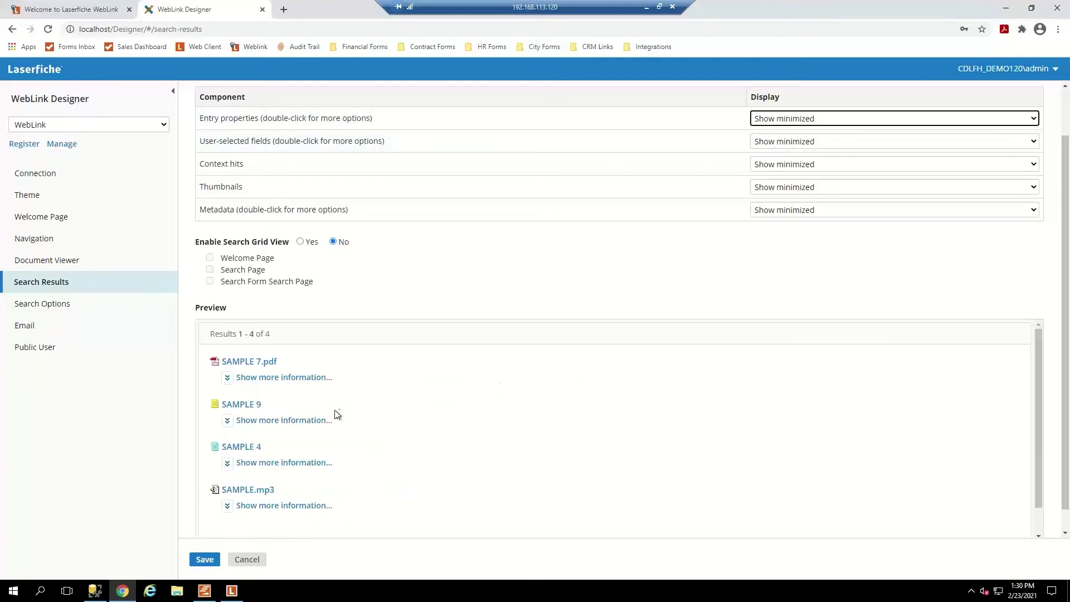
Expand the SAMPLE 7.pdf result in the Preview to check its minimized details.
click(251, 378)
scroll(268, 407, down, 2)
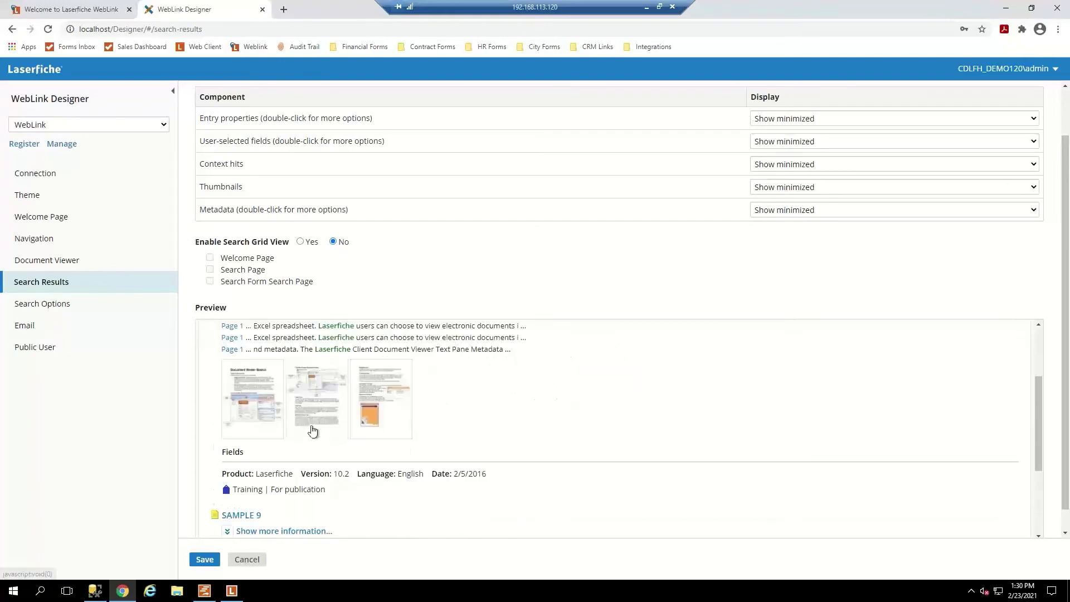
scroll(245, 401, up, 1)
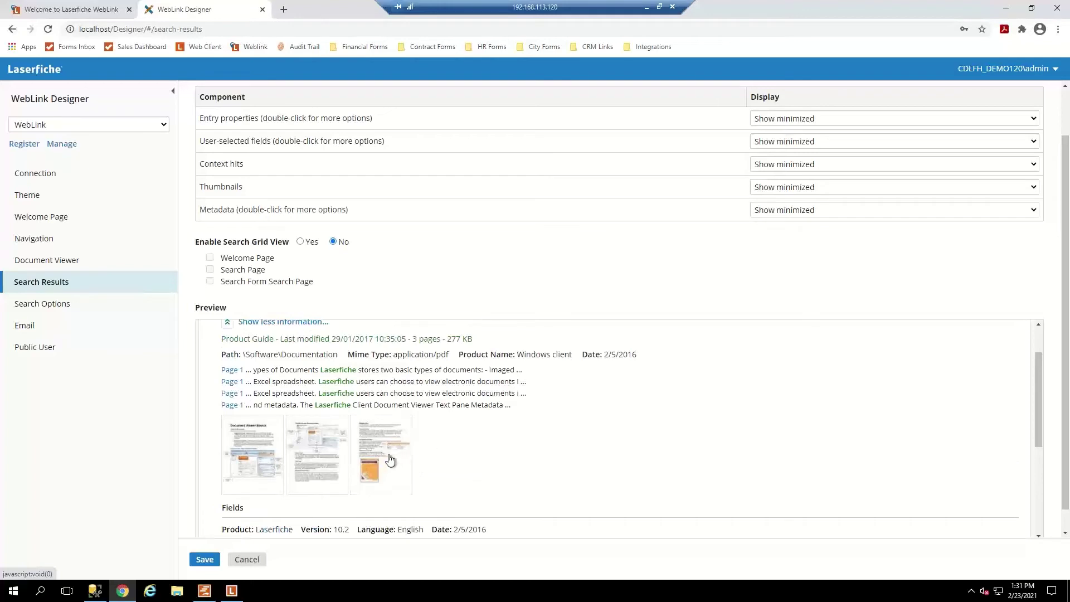
scroll(378, 472, up, 1)
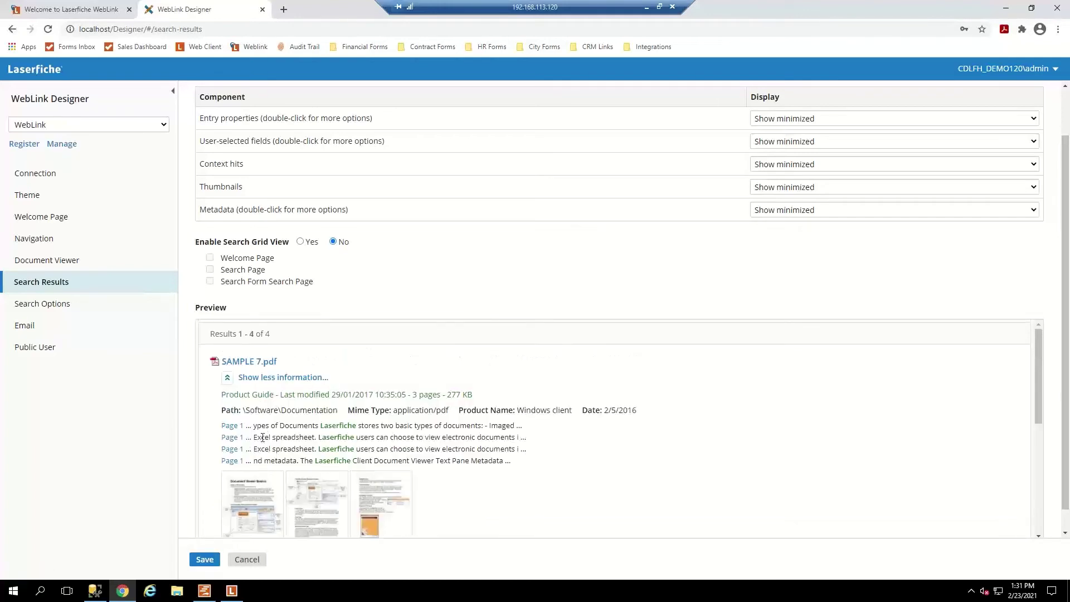
scroll(353, 418, up, 1)
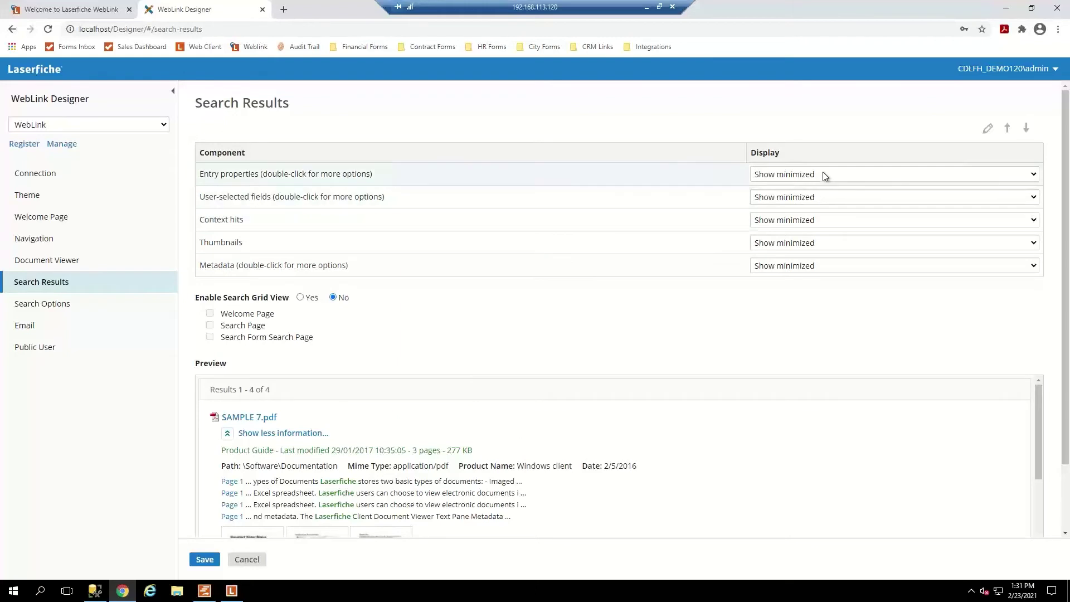
Leave Search Grid View off, save the Search Results settings, and go to Public User.
click(229, 436)
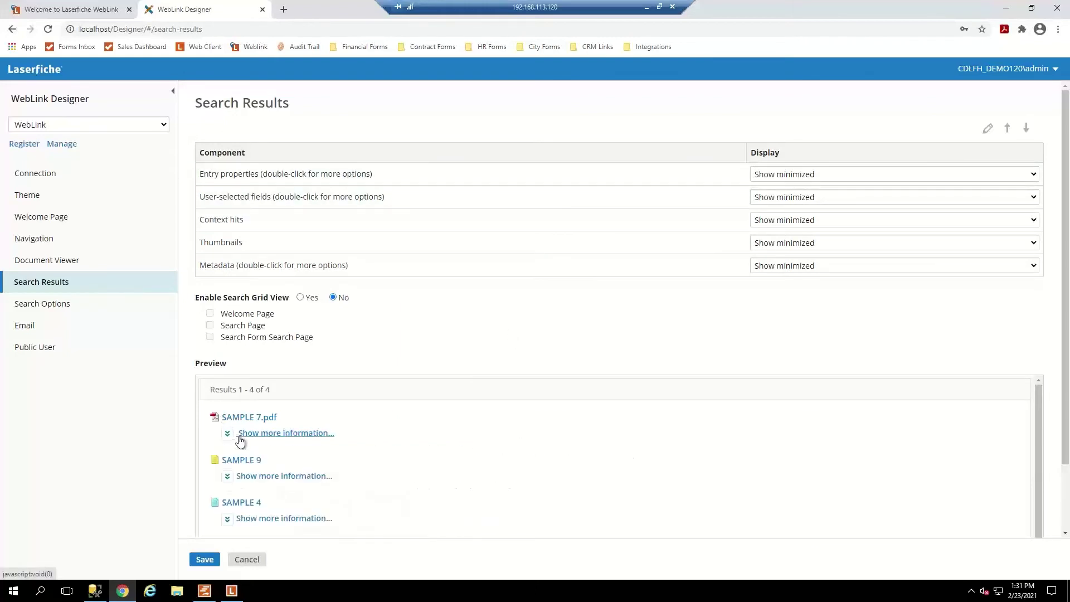
scroll(313, 429, down, 3)
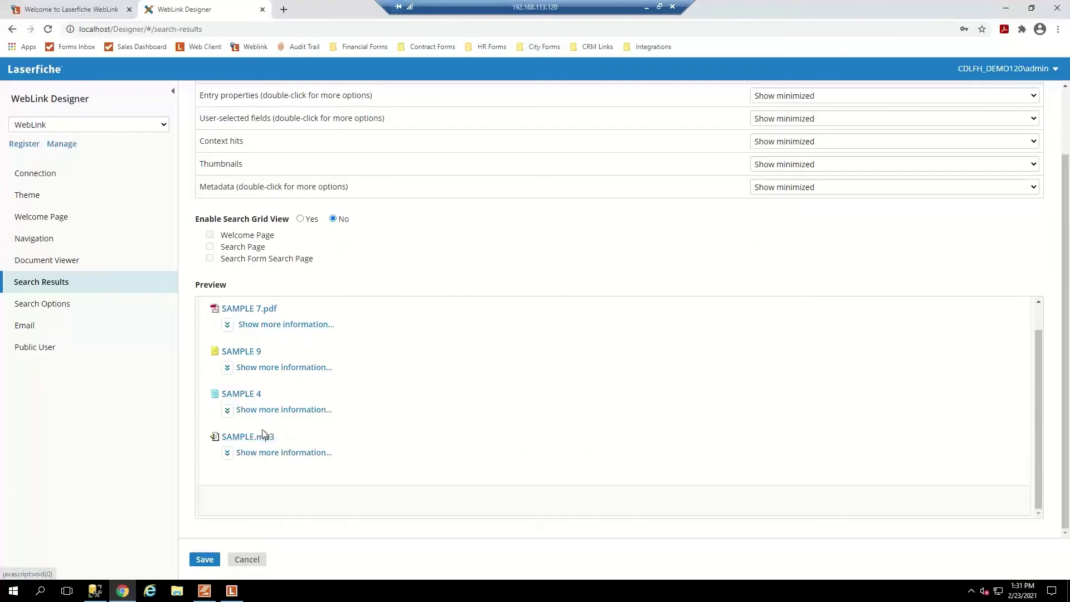
scroll(265, 441, up, 1)
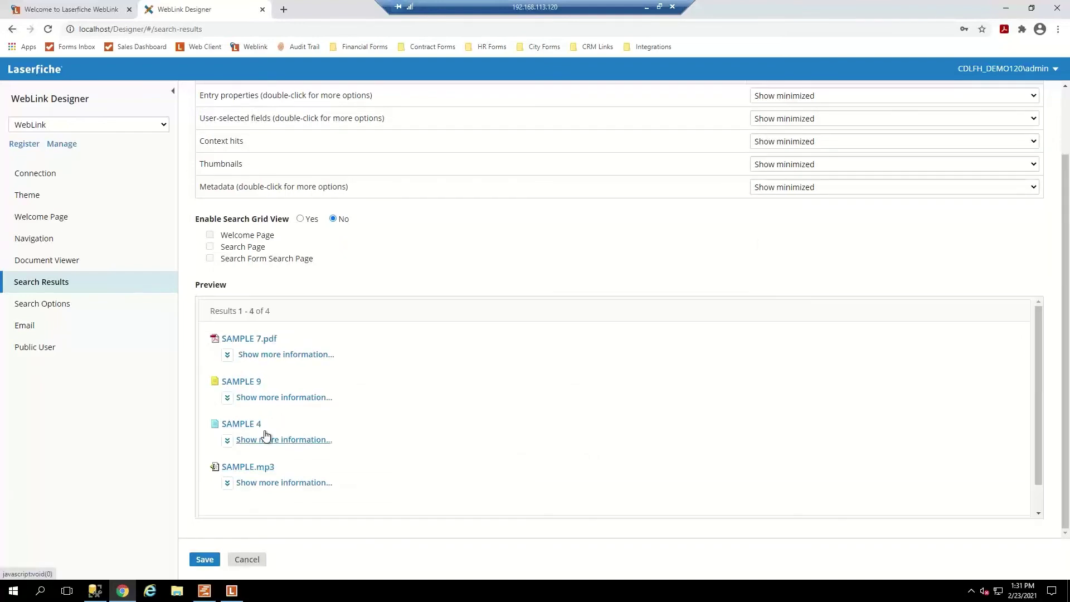
click(300, 219)
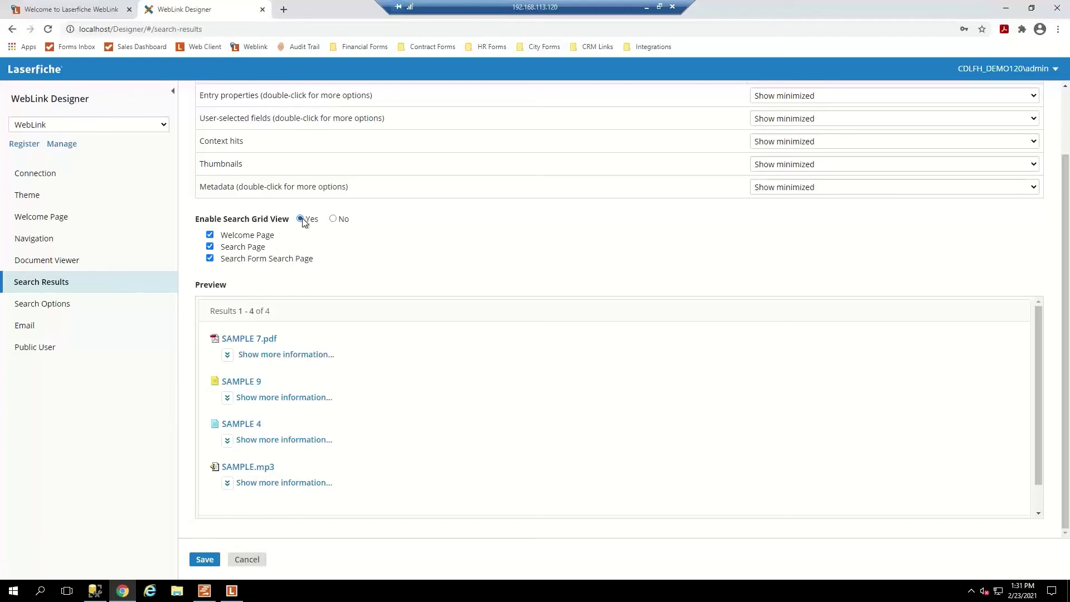
click(332, 219)
click(215, 559)
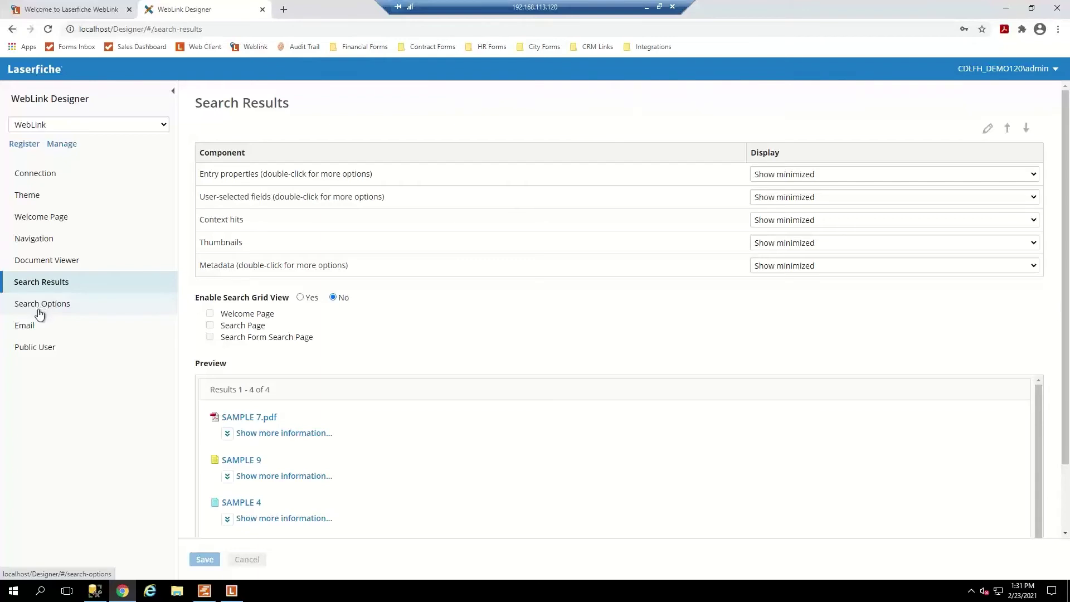
click(37, 350)
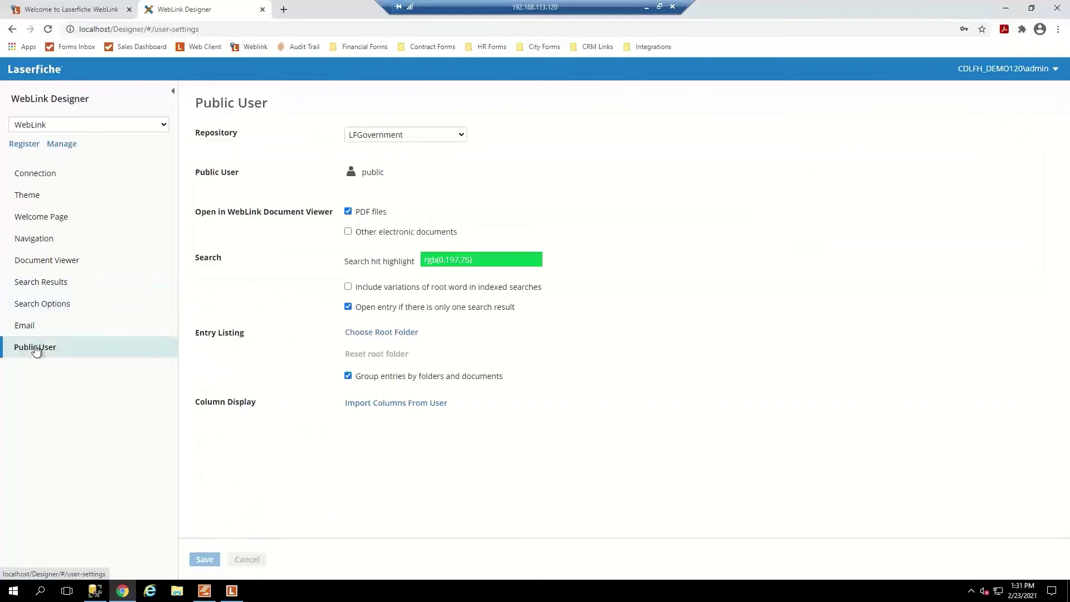
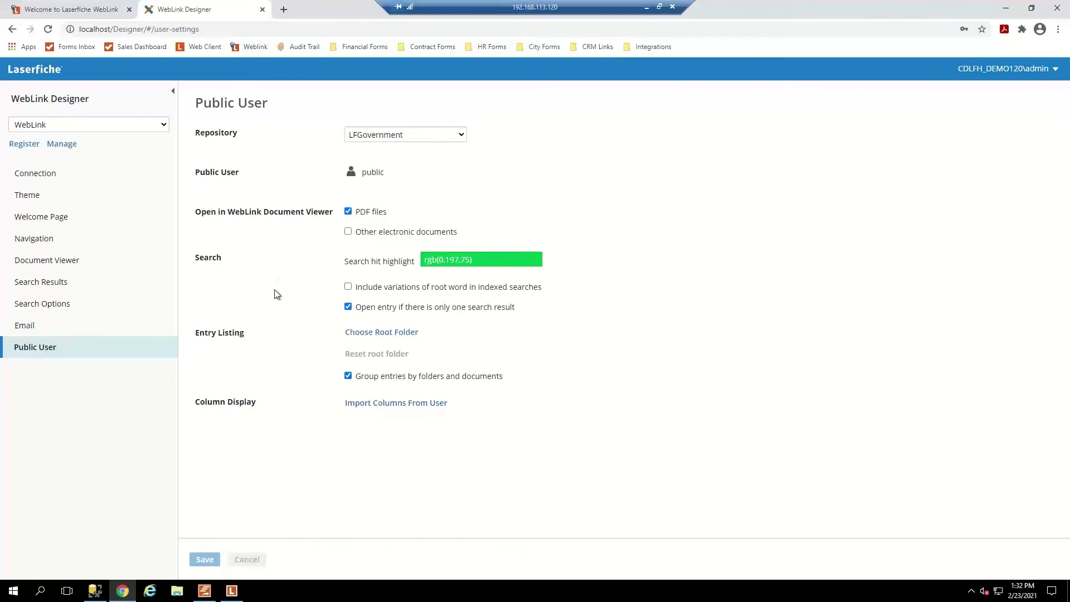
Switch to the 'Welcome to Laserfiche WebLink' portal page for LFGovernment.
click(62, 9)
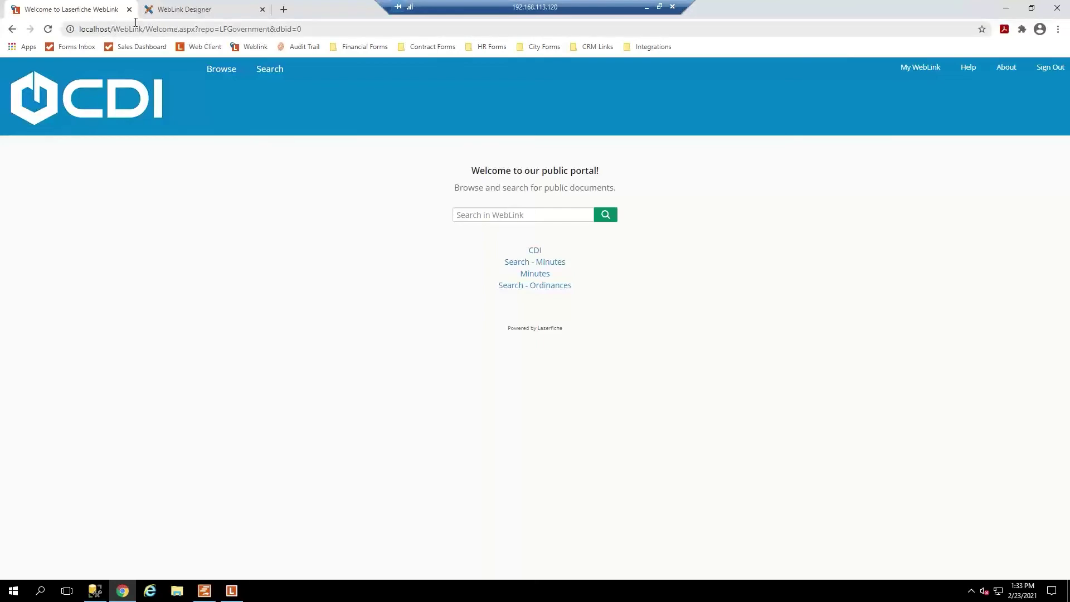
click(223, 70)
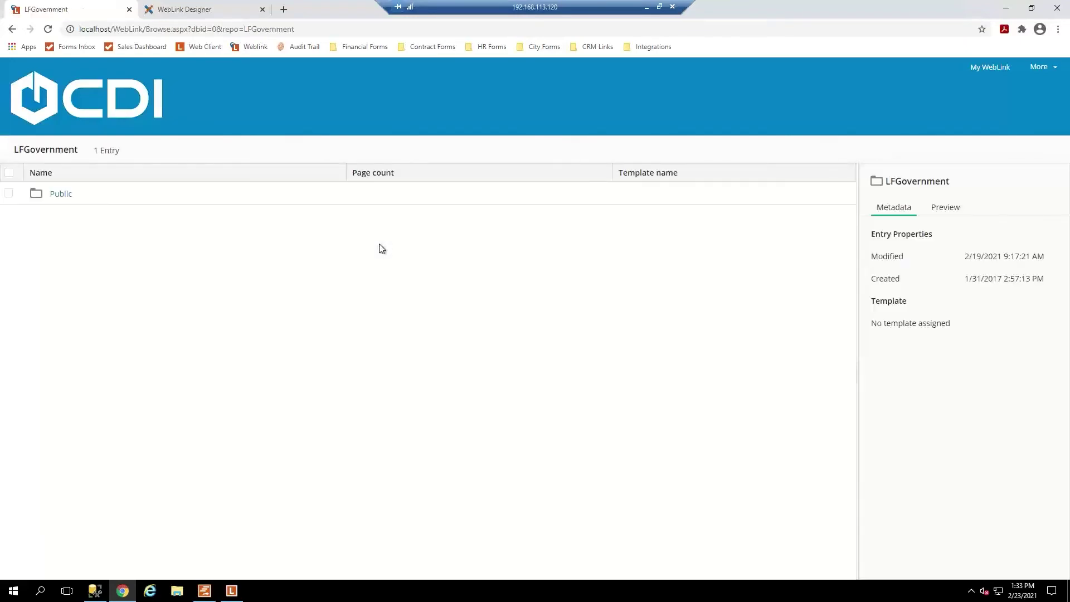
click(61, 195)
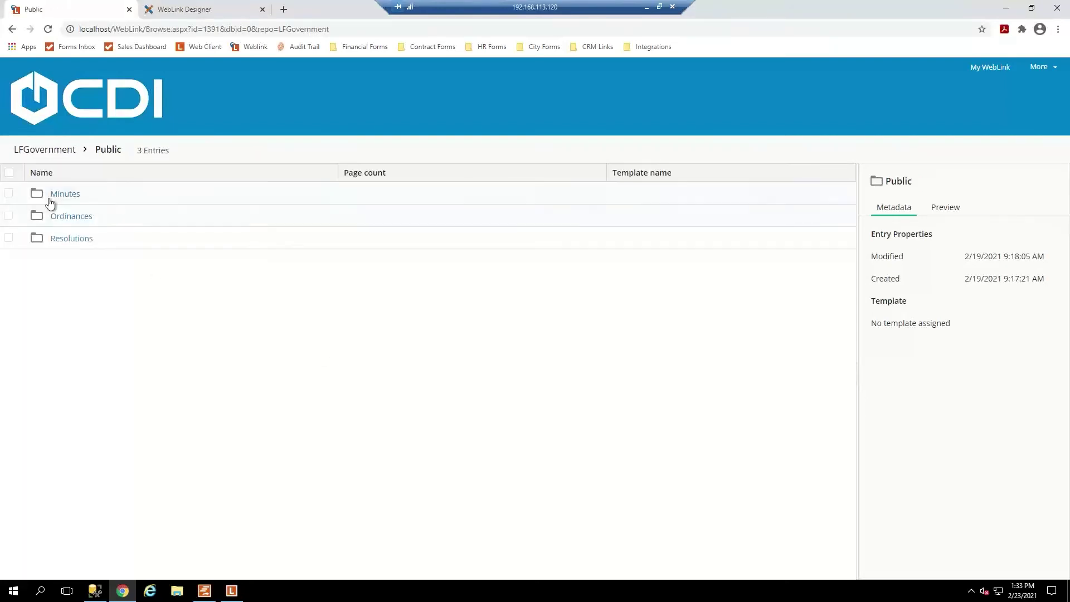
click(62, 202)
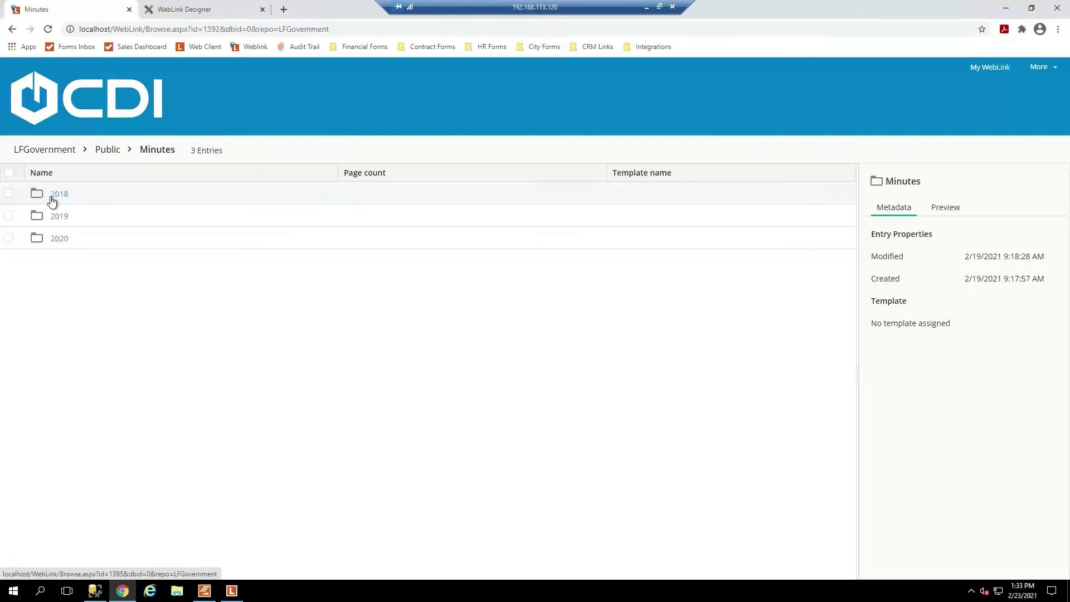
click(59, 195)
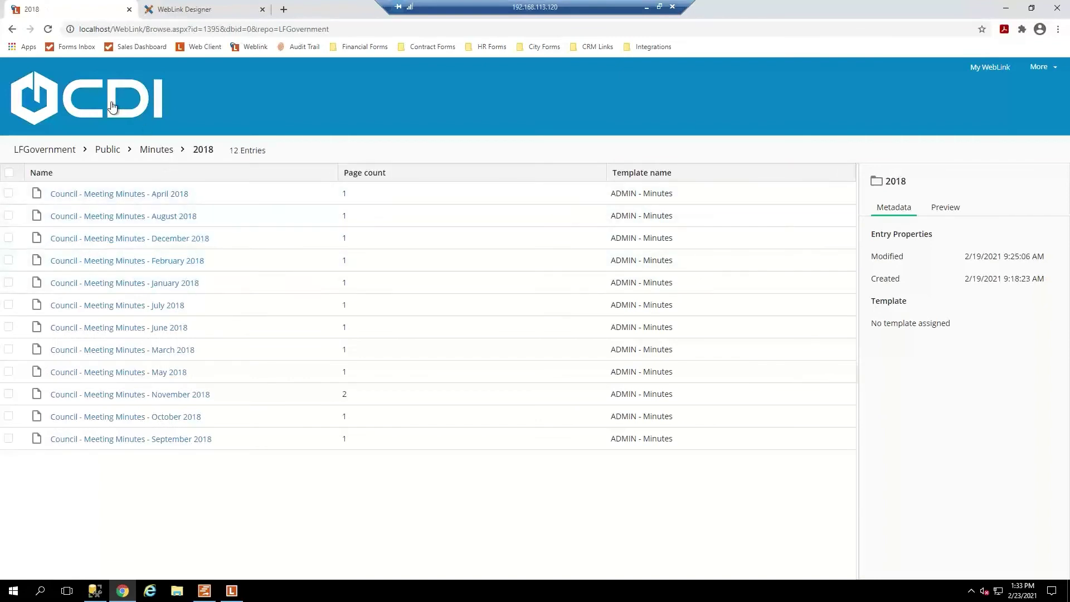
click(111, 107)
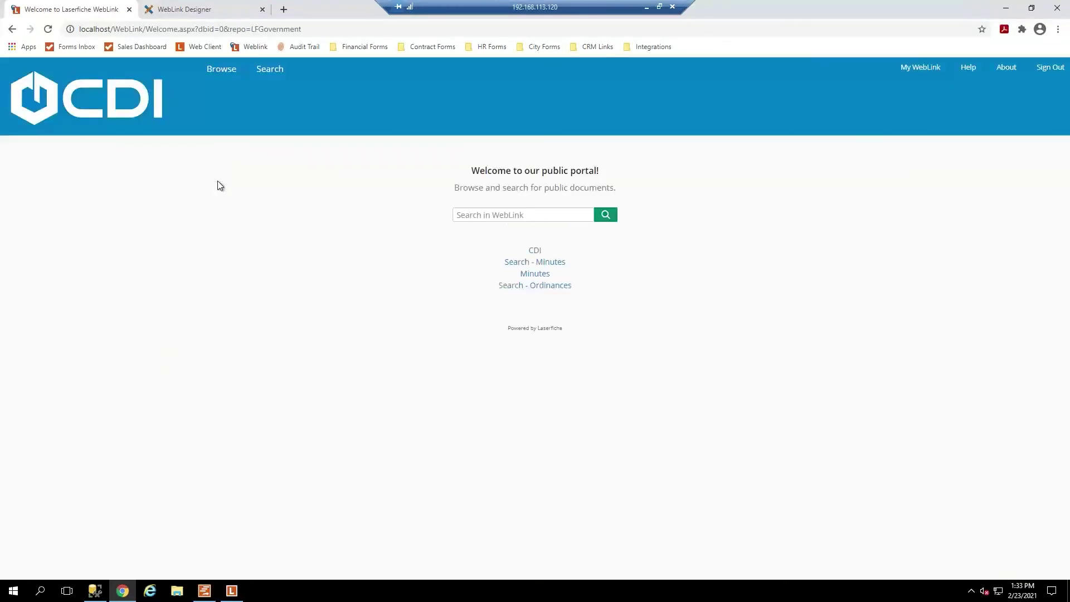
click(268, 70)
Search the portal for 'Minutes', dismiss the search-engine error, and return to the Designer.
click(503, 216)
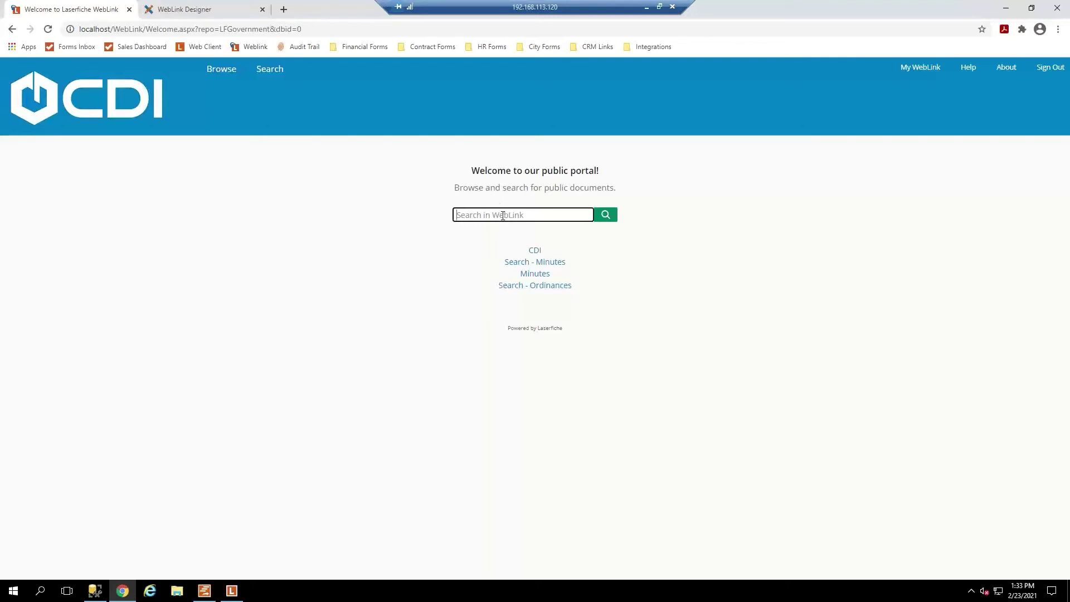
text(Minutes)
key(Return)
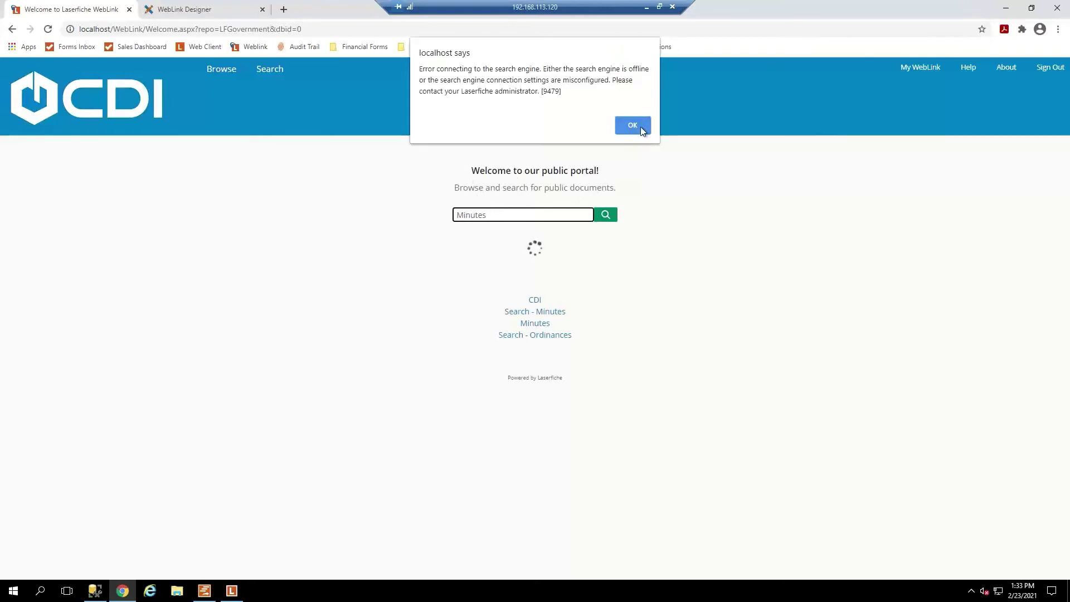
click(640, 126)
click(365, 316)
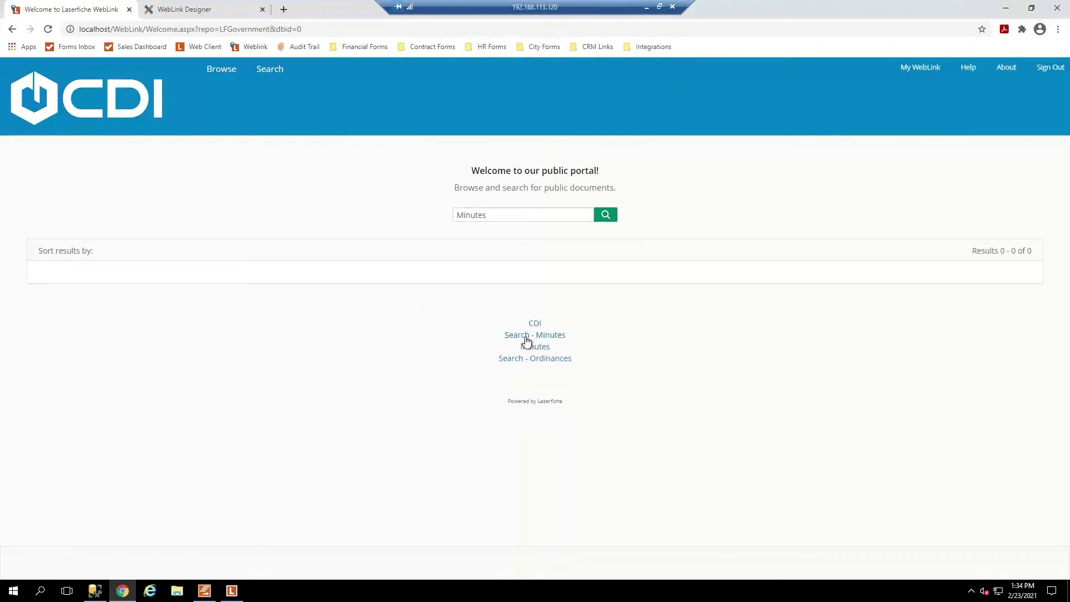
click(186, 9)
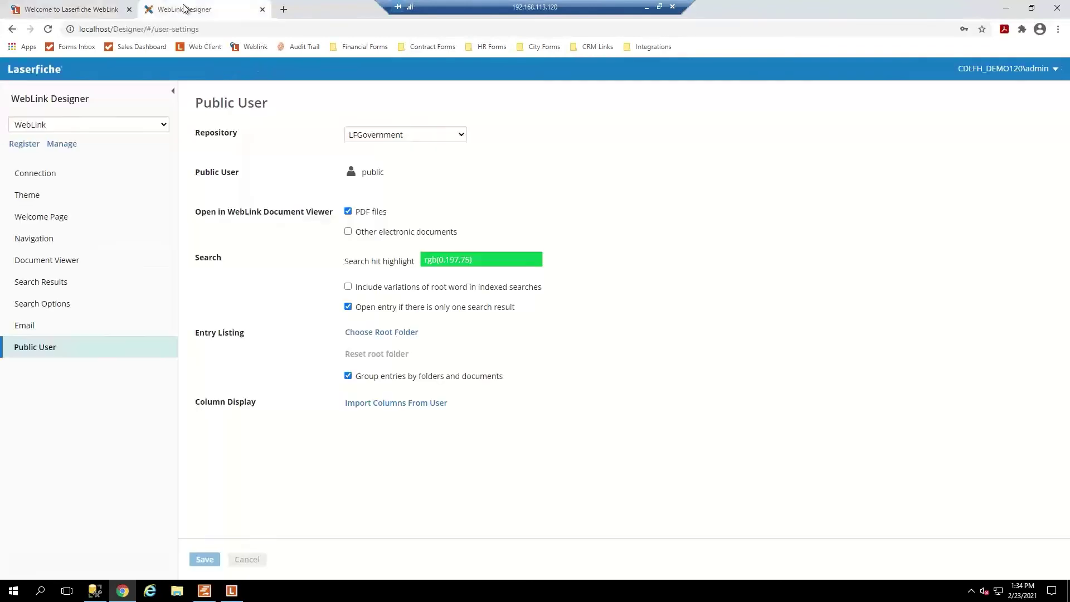
click(232, 593)
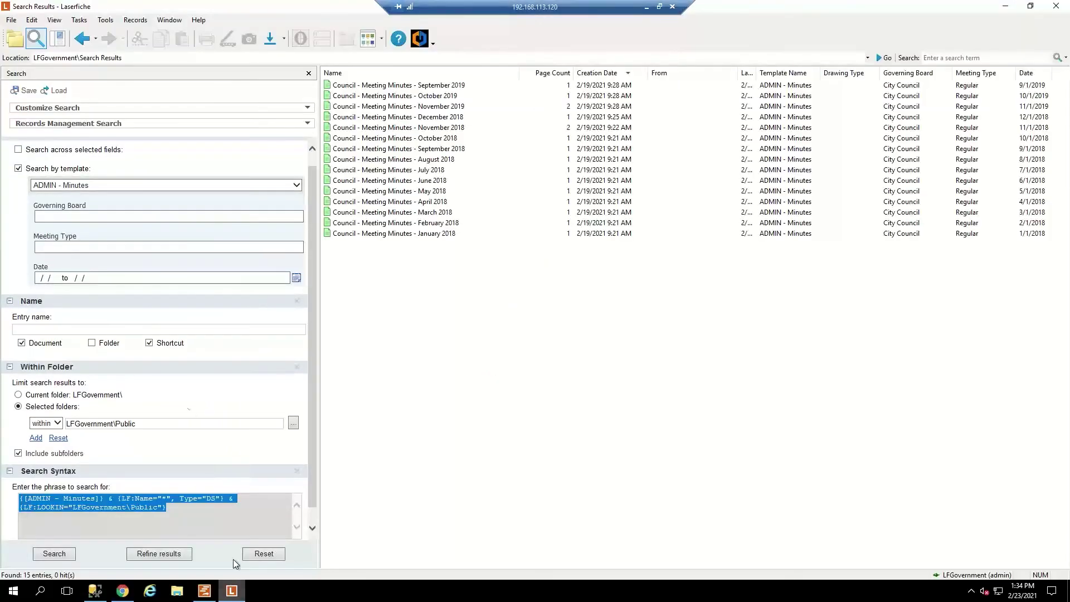
click(15, 38)
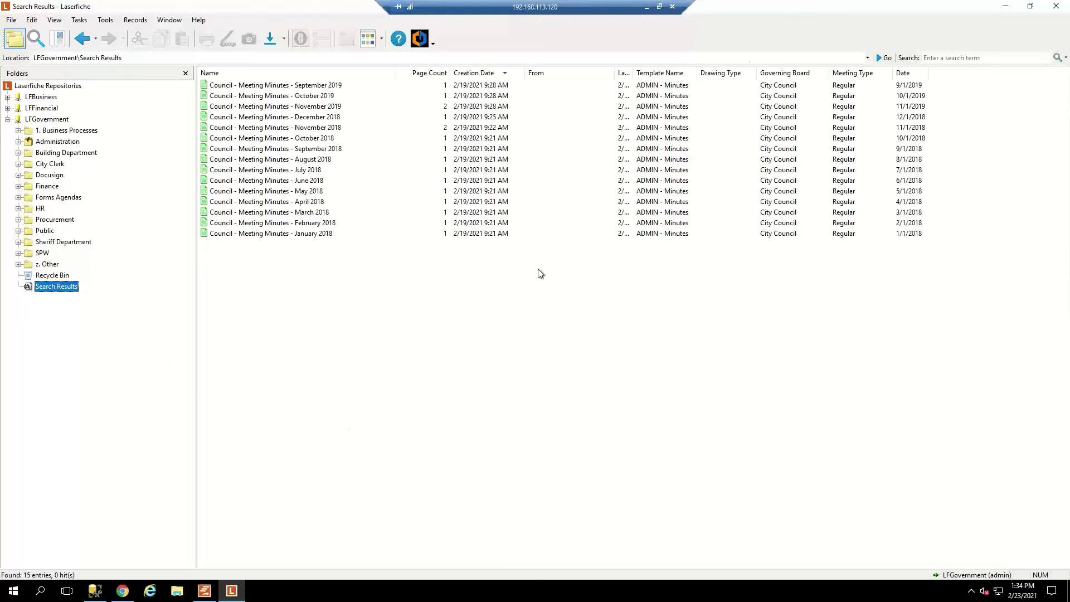
Launch the Administration Console as administrator and try the LFGovernment password sign-in, dismissing its error.
click(1007, 10)
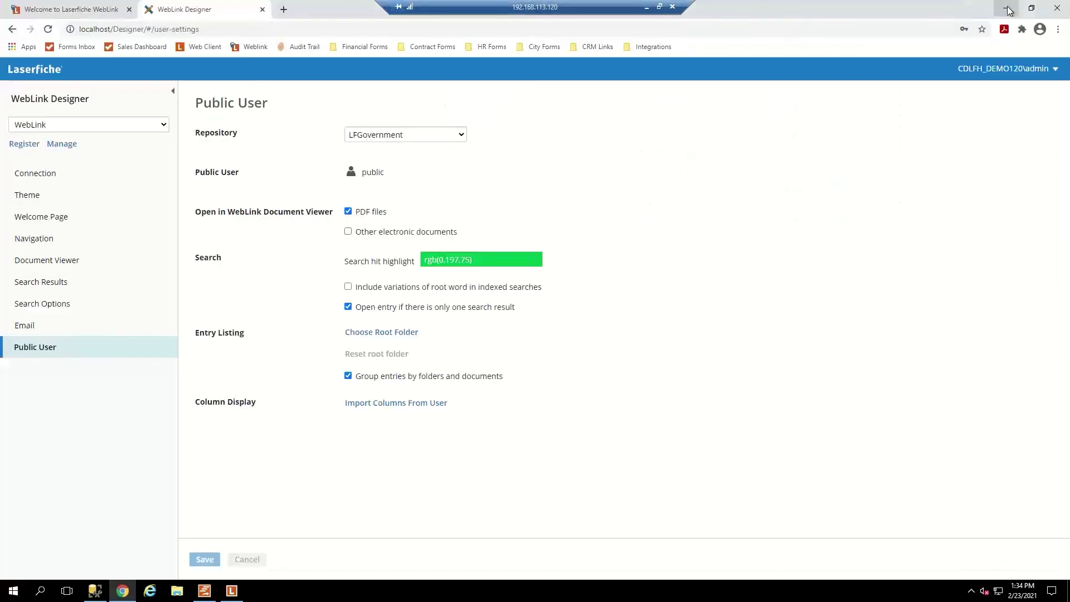
click(1007, 8)
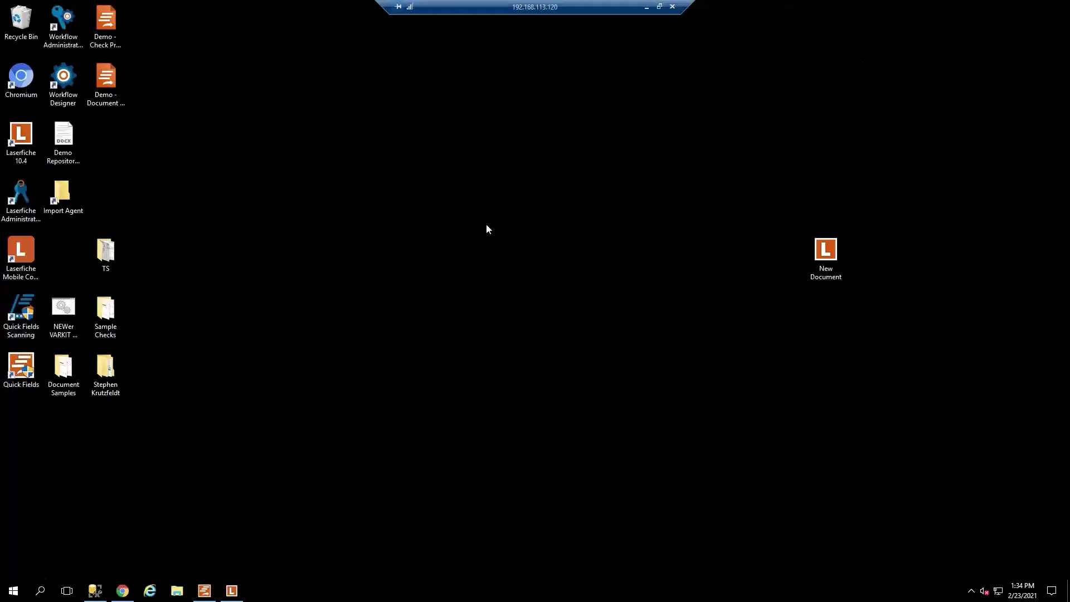
click(23, 201)
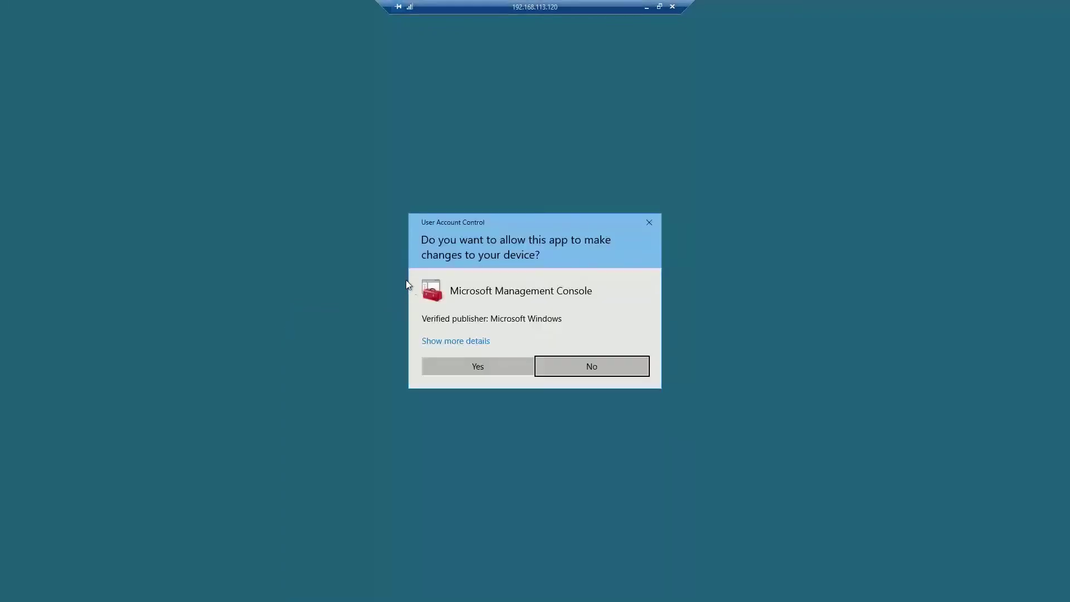
click(478, 365)
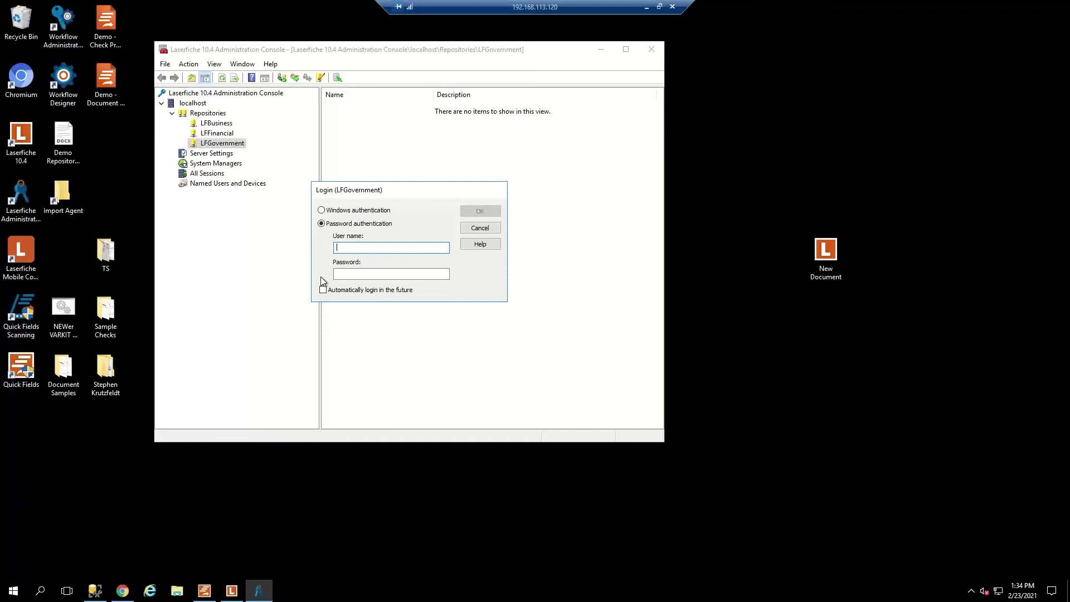
text(Admin)
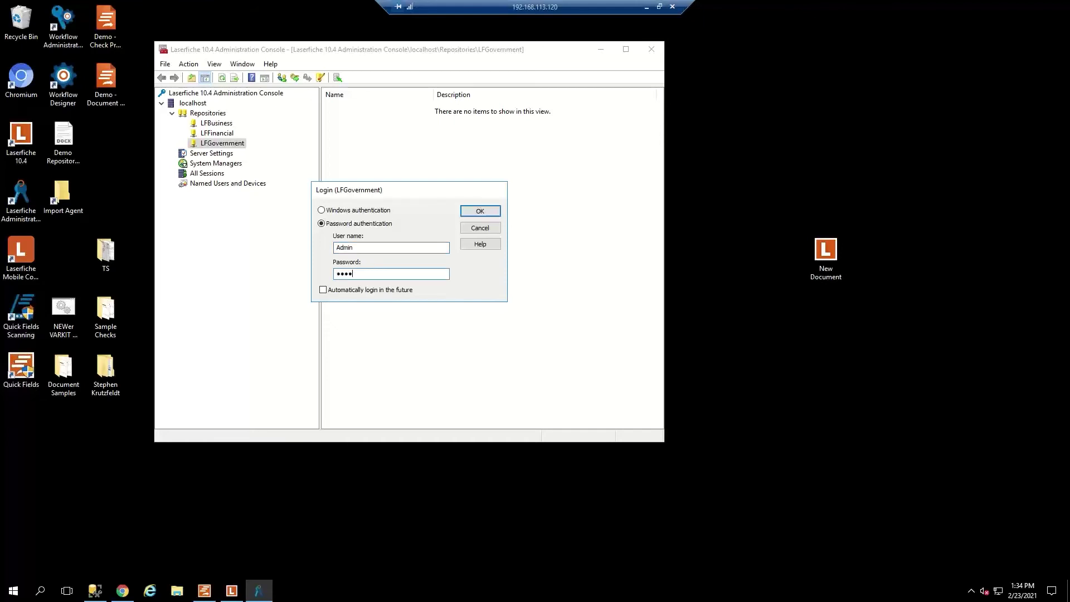
click(471, 211)
click(456, 266)
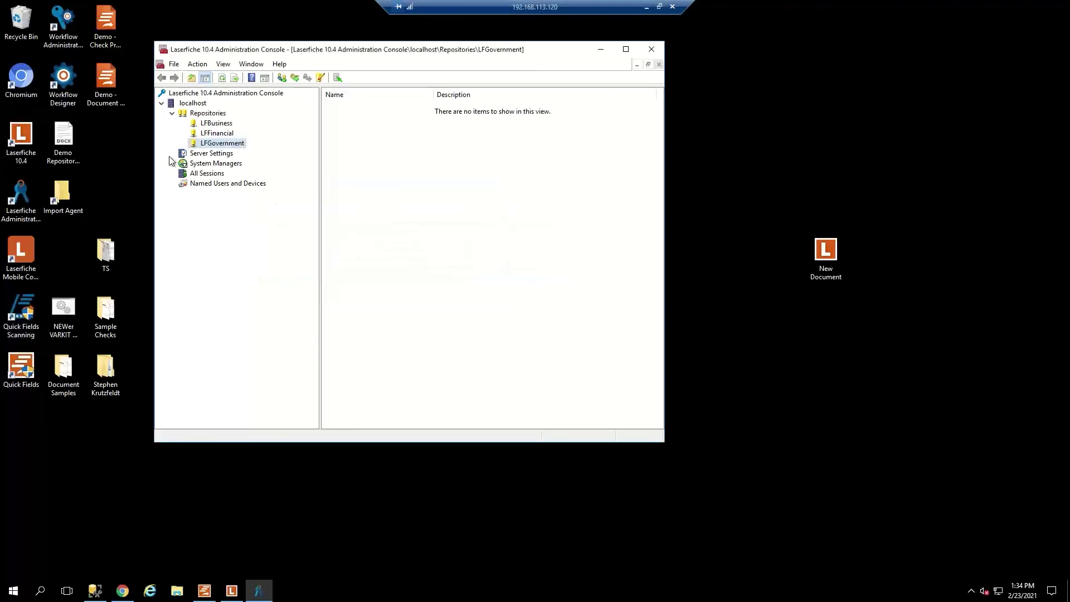
From All Sessions, disconnect the older admin session.
click(215, 175)
right_click(342, 109)
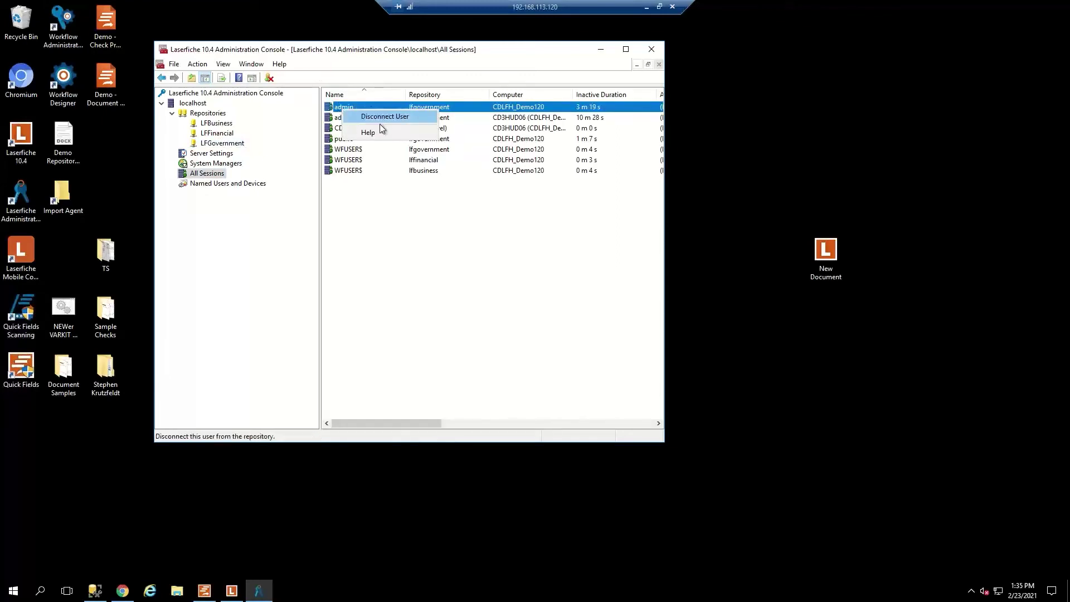
click(381, 118)
click(386, 274)
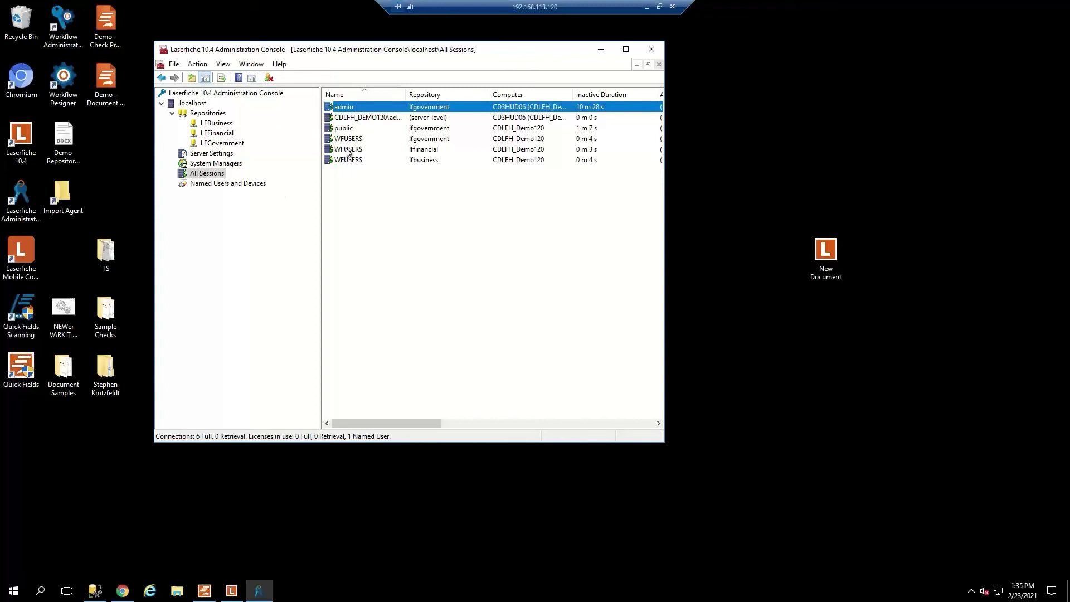
Leave the remaining admin session connected and select the LFGovernment repository.
right_click(360, 105)
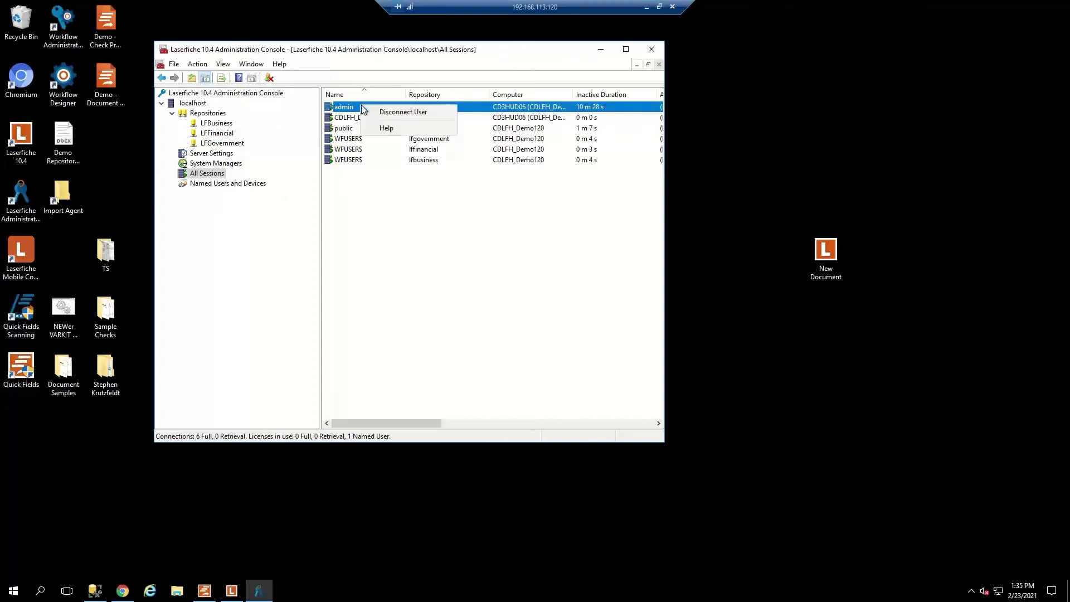
click(270, 162)
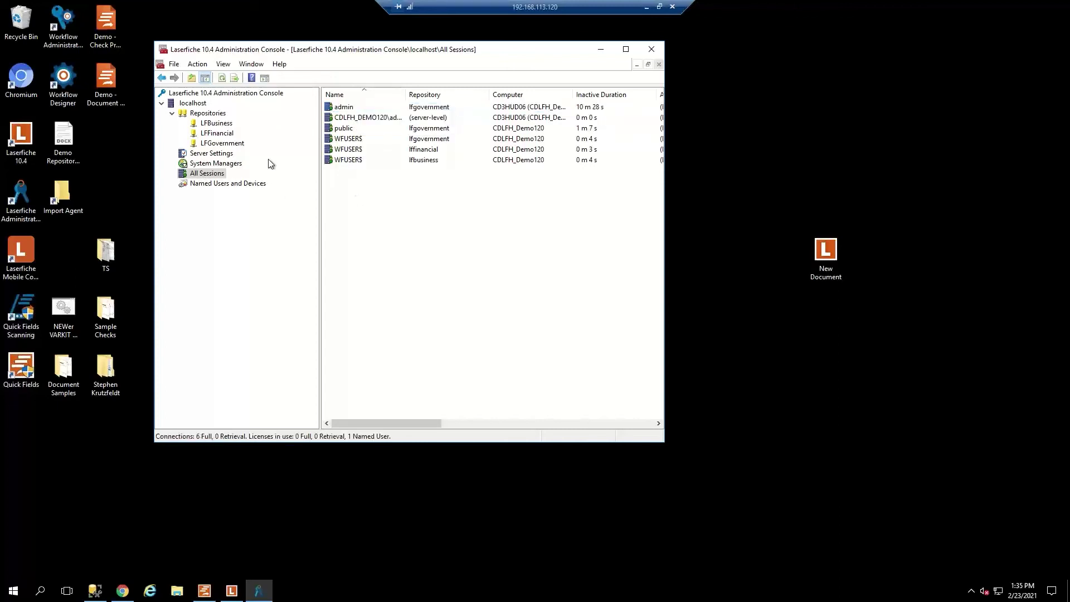
click(226, 143)
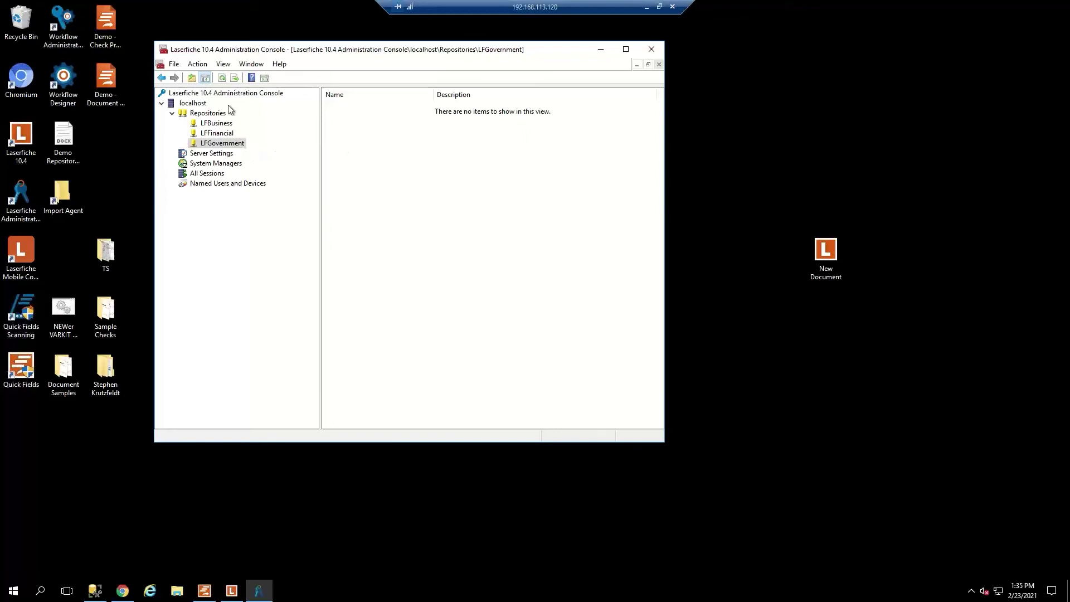
right_click(224, 142)
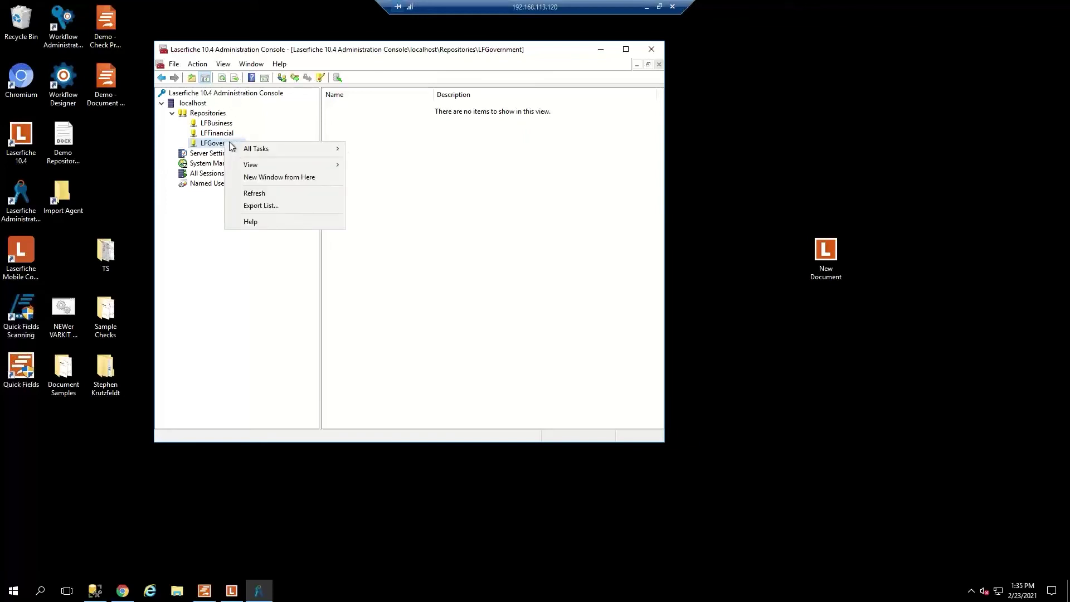
Sign in to LFGovernment as the administrator.
click(481, 152)
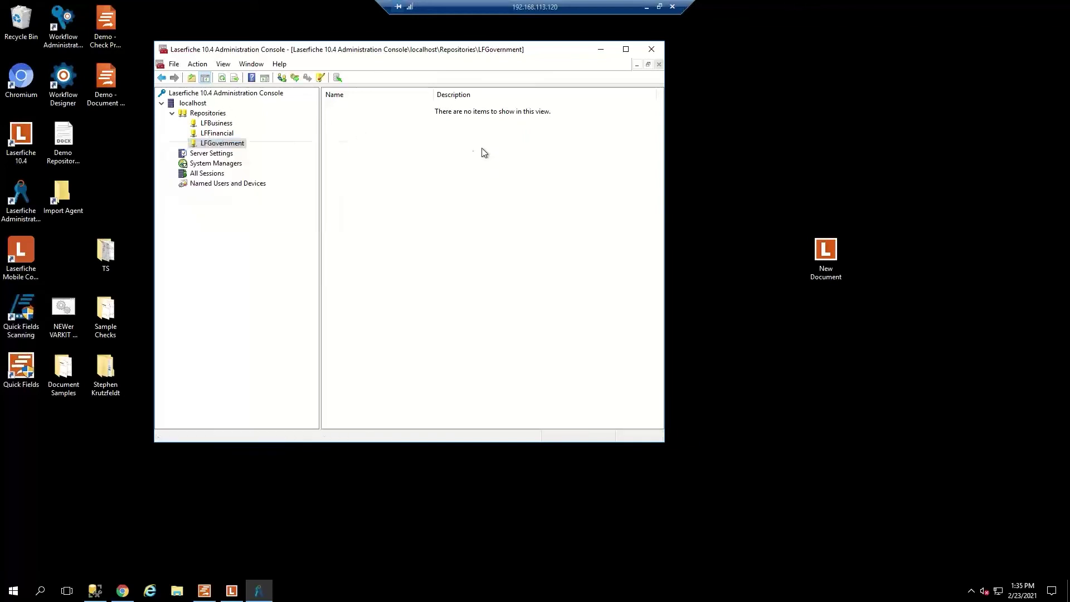
click(295, 78)
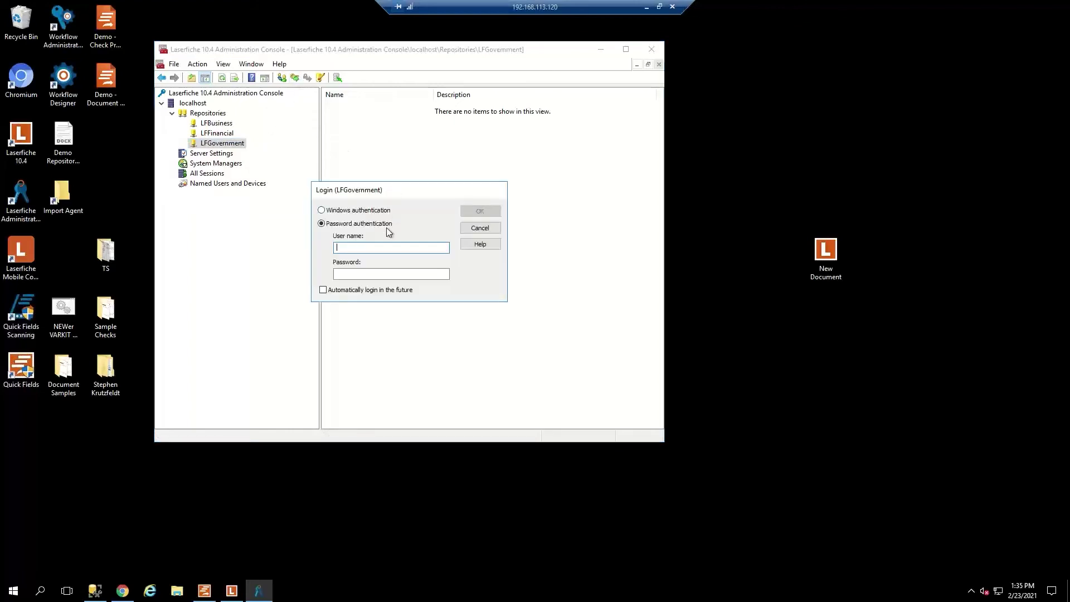
text(Admin)
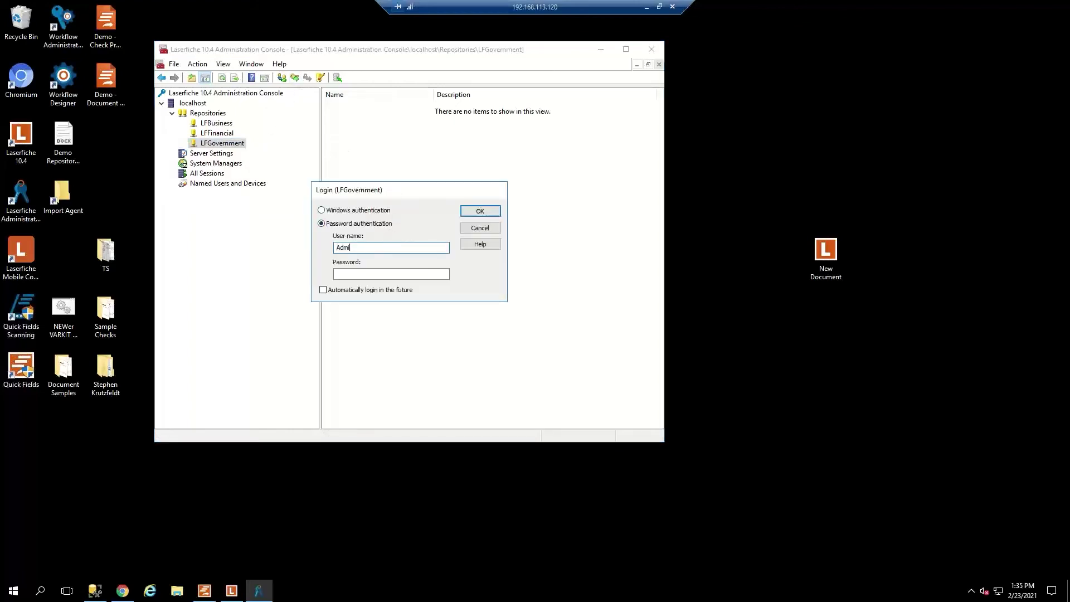
key(Tab)
key(Return)
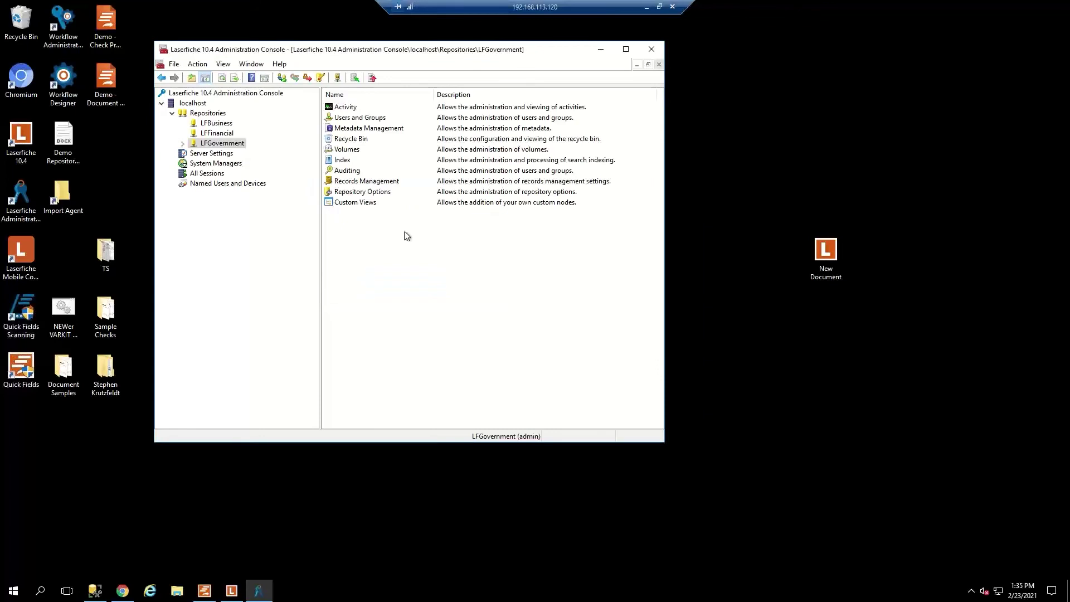
Open Users and Groups, then Repository Users, and select the public user.
double_click(346, 118)
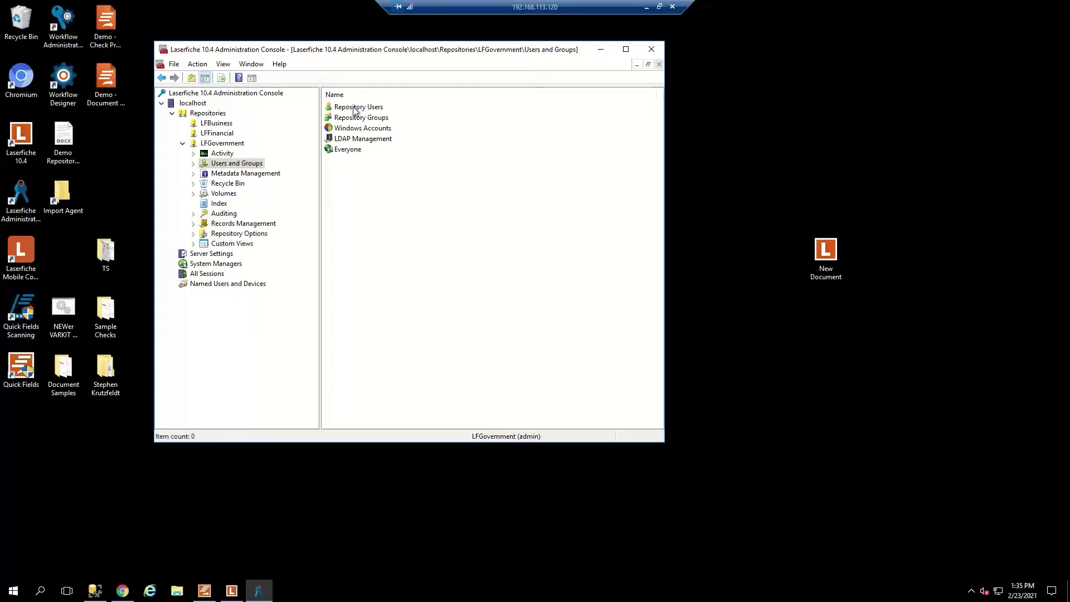
double_click(353, 109)
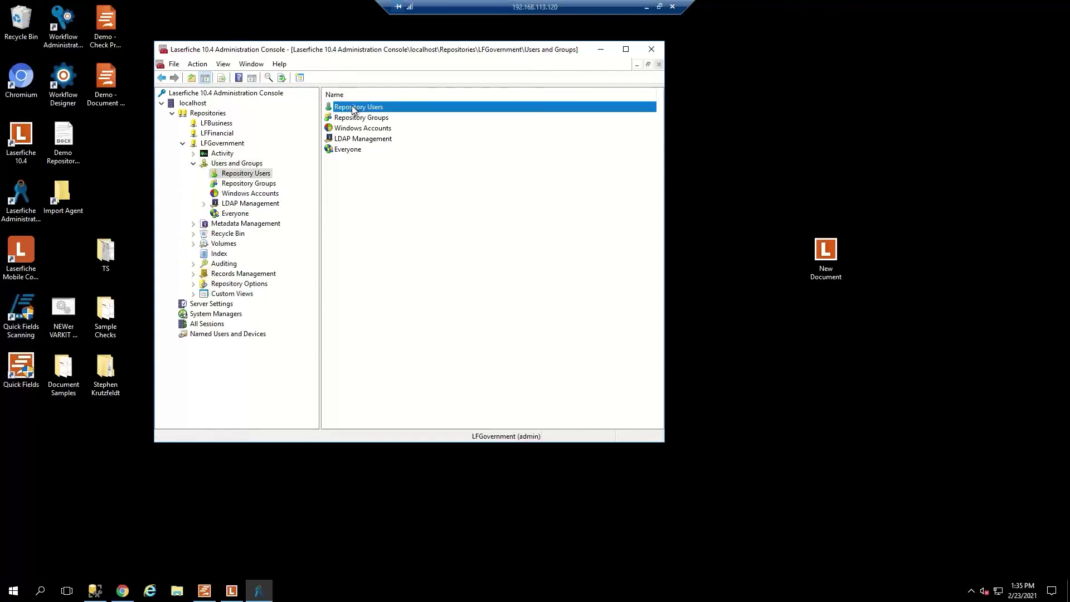
click(349, 151)
In the public user's properties, grant the Search feature right and apply it.
double_click(348, 149)
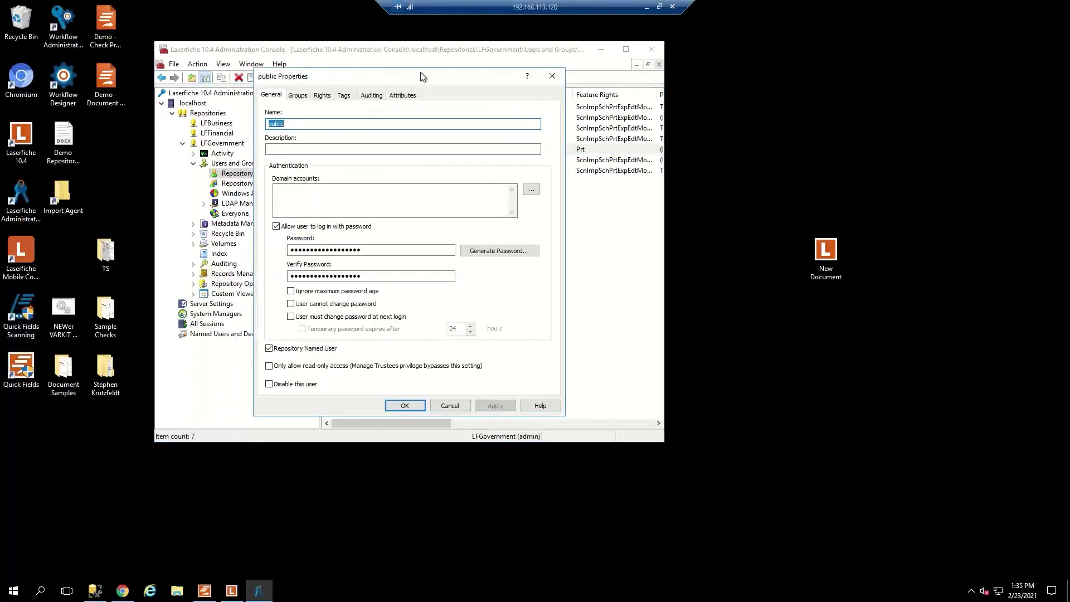
drag(420, 72, 604, 71)
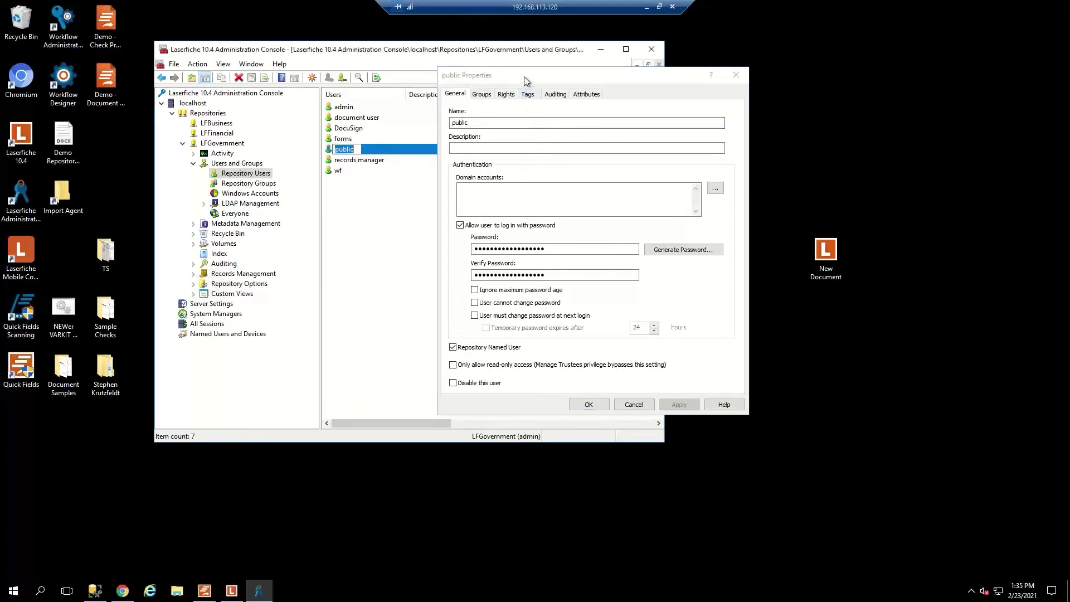
drag(524, 76, 416, 75)
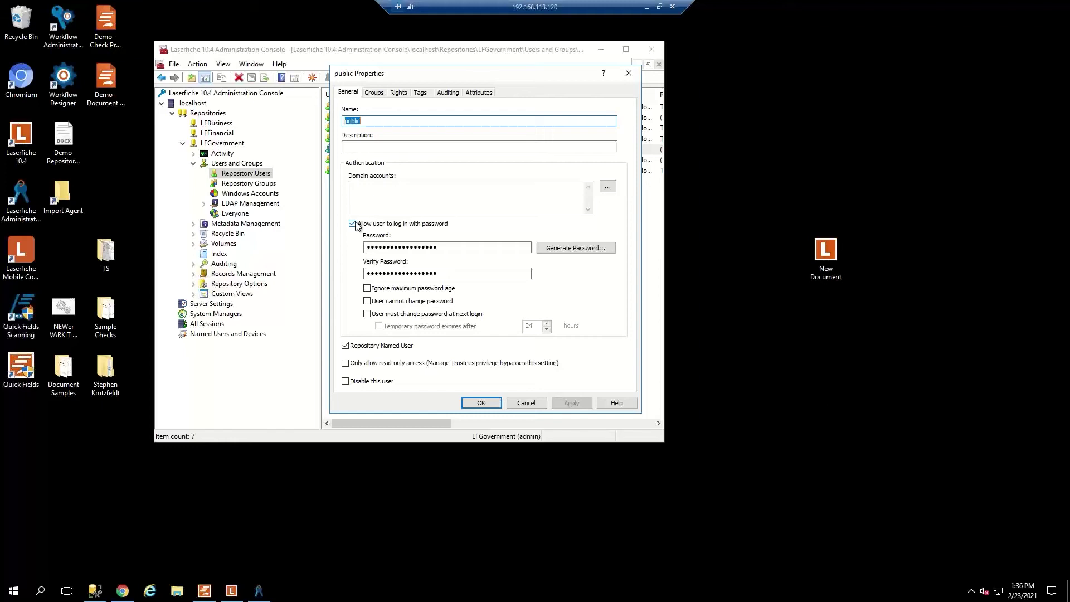
click(373, 93)
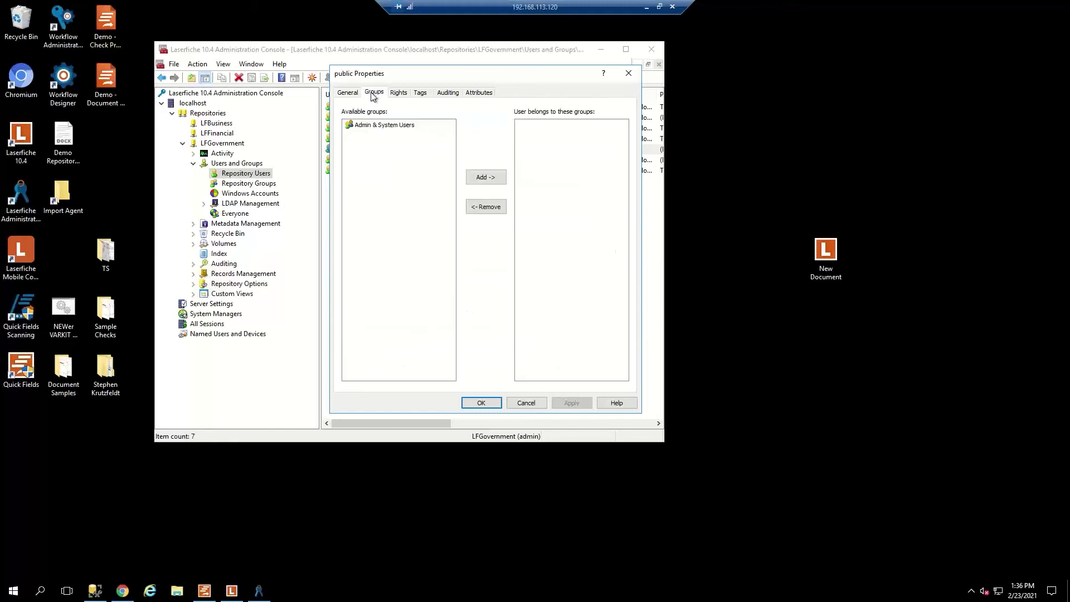
click(398, 93)
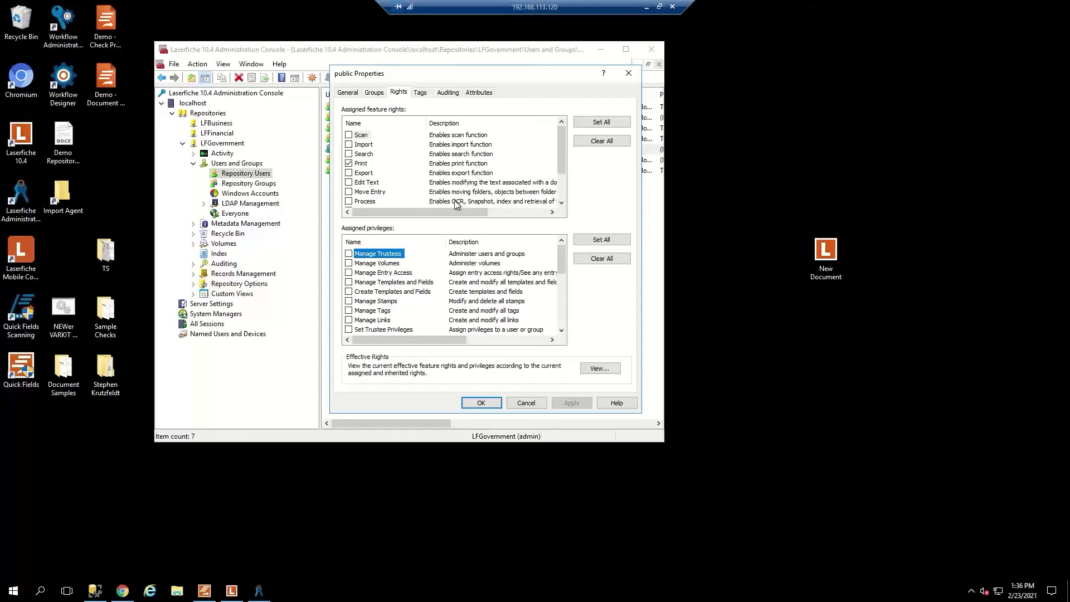
click(351, 154)
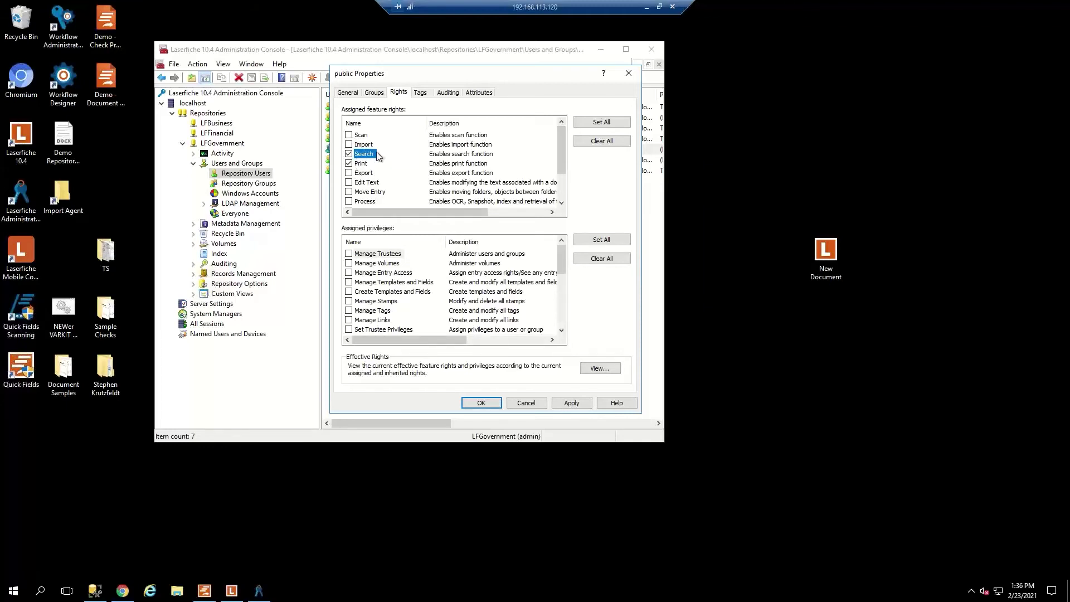
scroll(400, 183, down, 1)
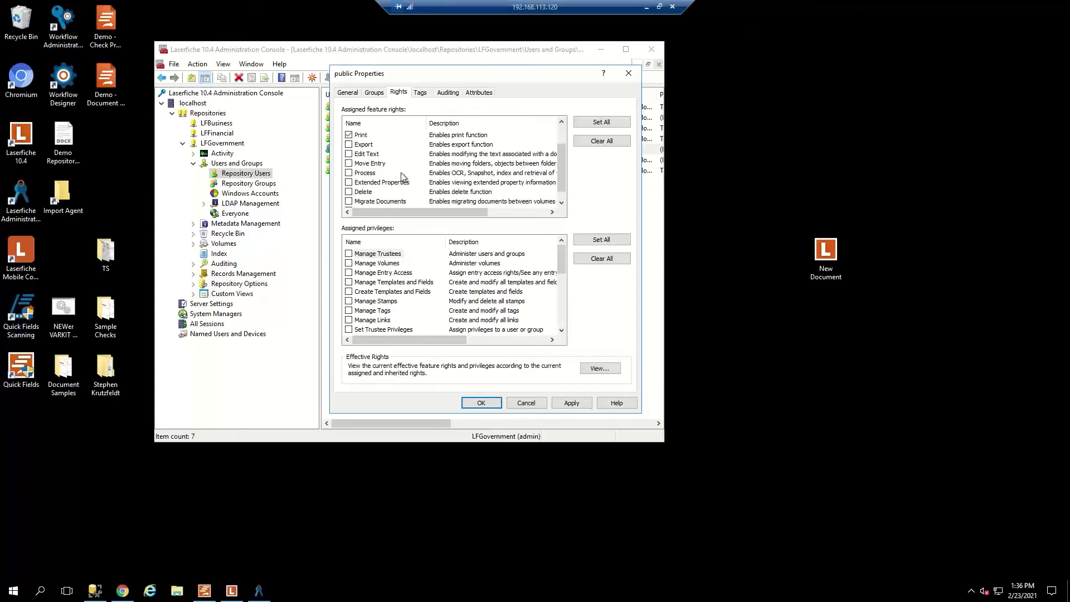
scroll(402, 177, down, 1)
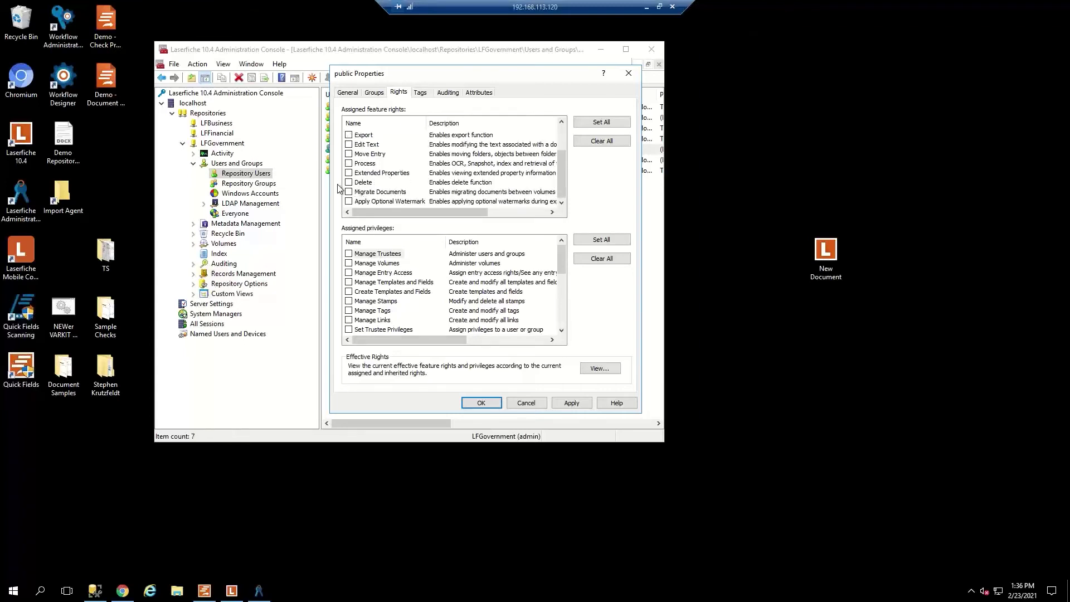
scroll(405, 184, up, 1)
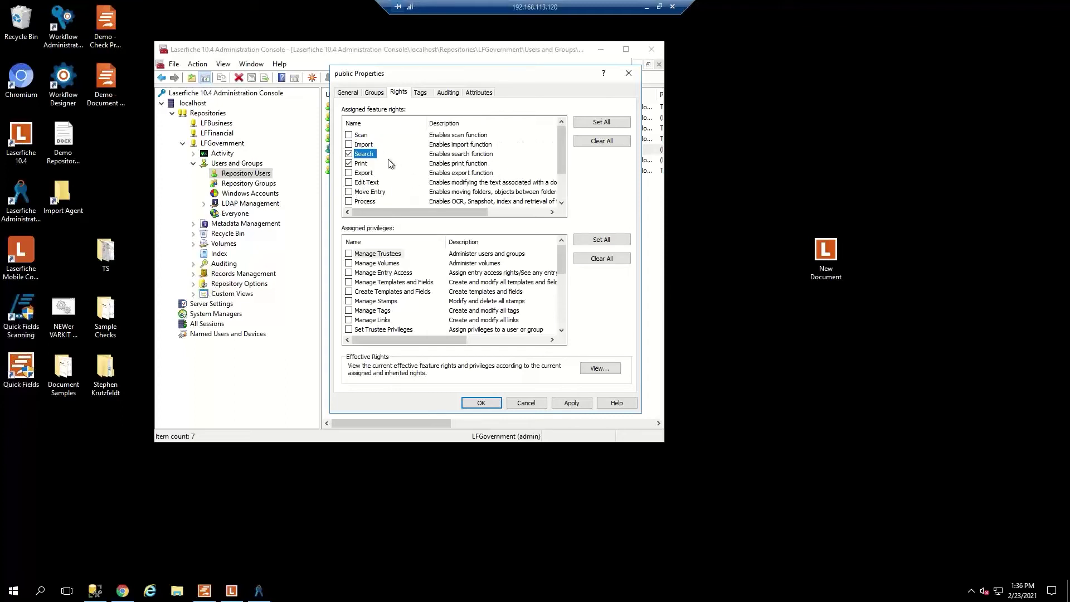
click(567, 402)
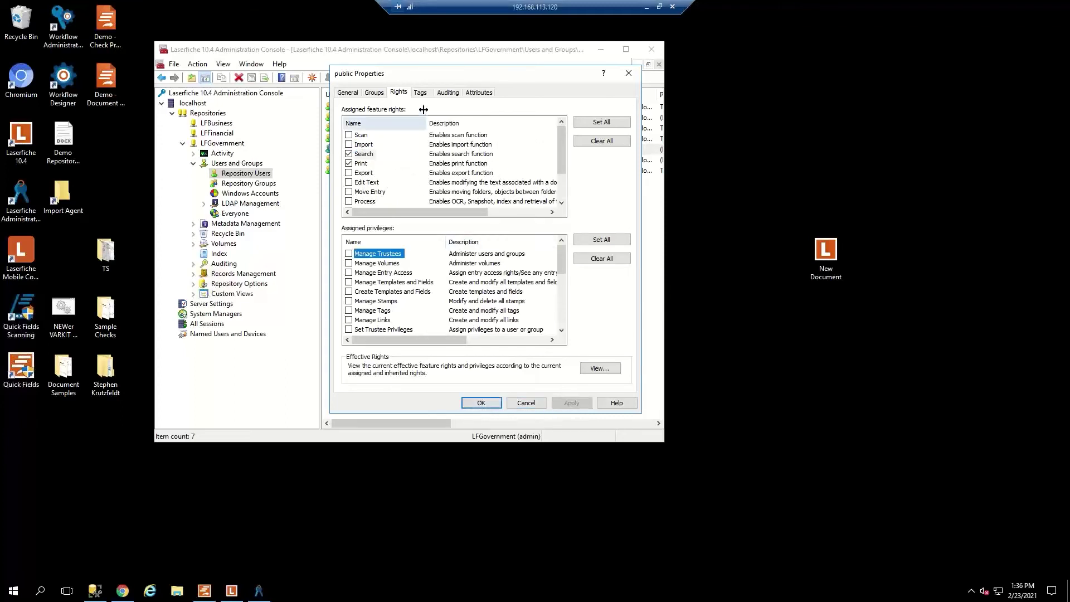
Enable 'Only allow read-only access' on the General page and save the properties.
click(419, 92)
click(348, 93)
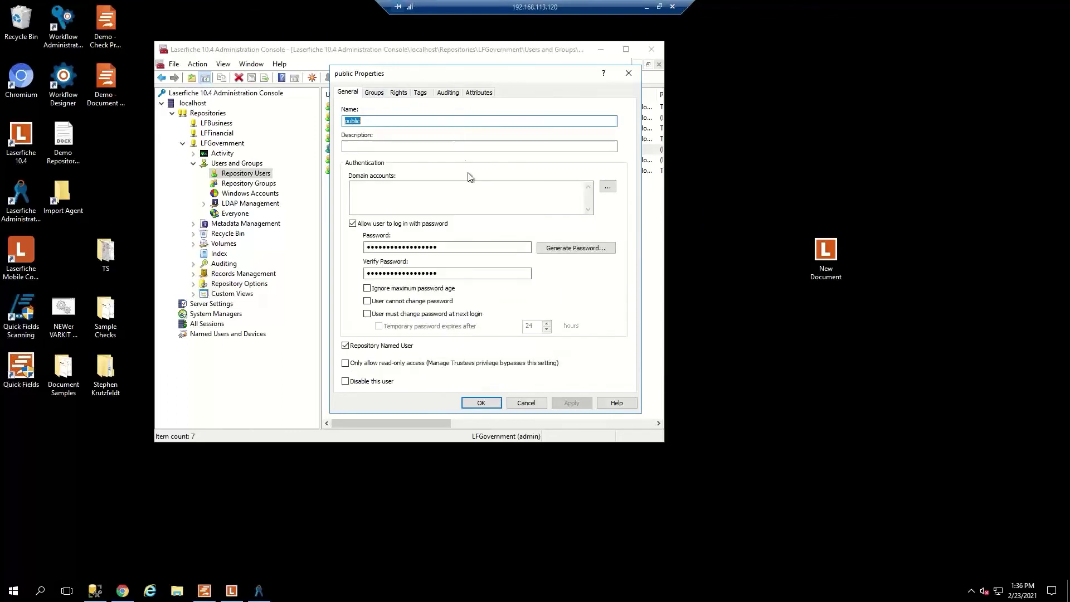
click(345, 364)
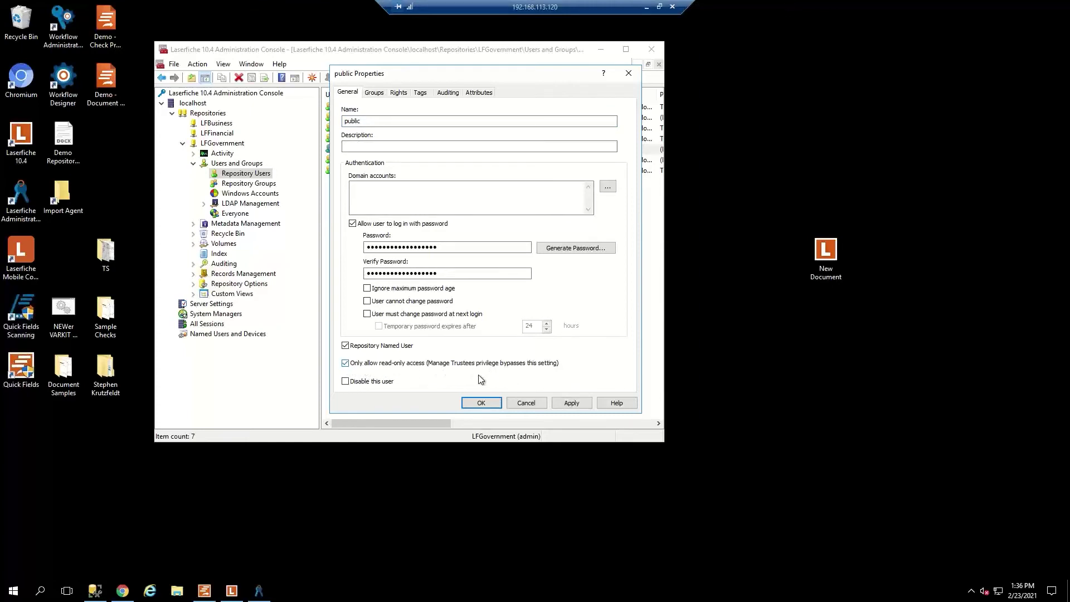
click(569, 401)
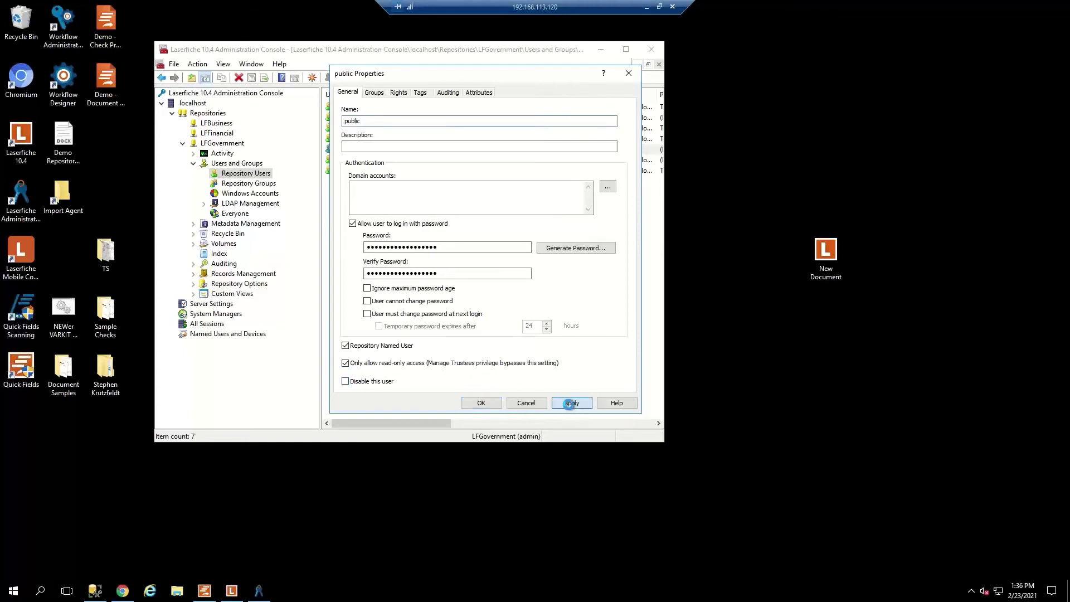
click(484, 402)
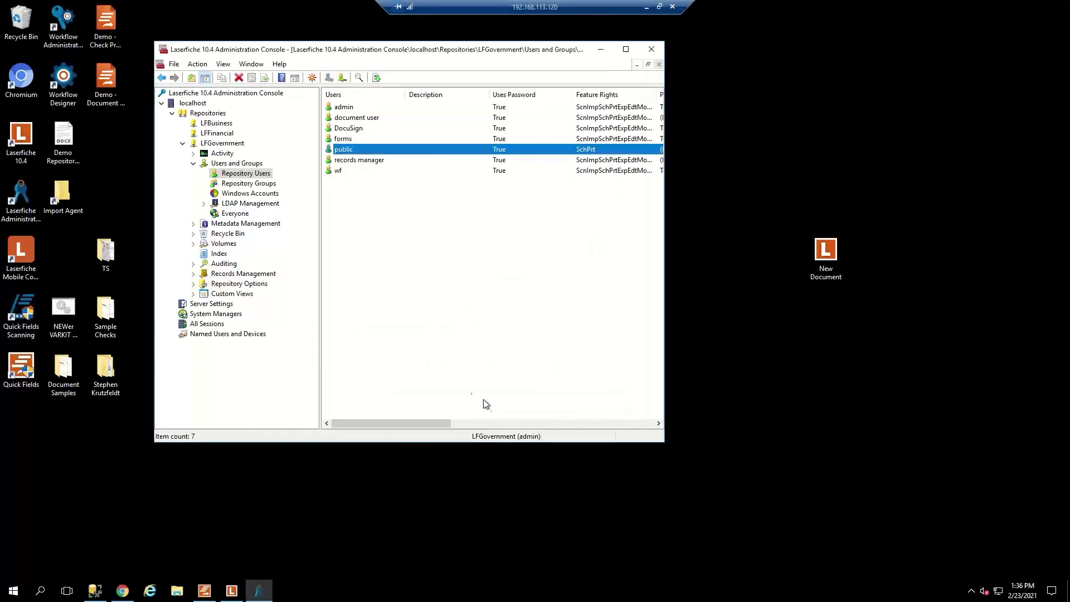
Bring up the Laserfiche client and open LFGovernment's Public folder.
click(601, 49)
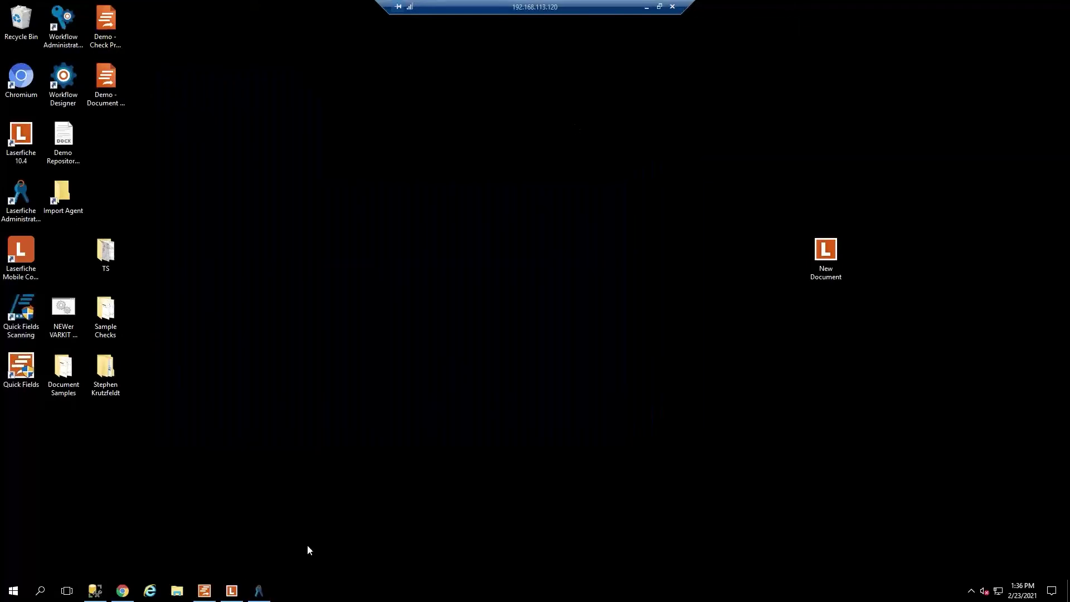
click(232, 592)
click(43, 131)
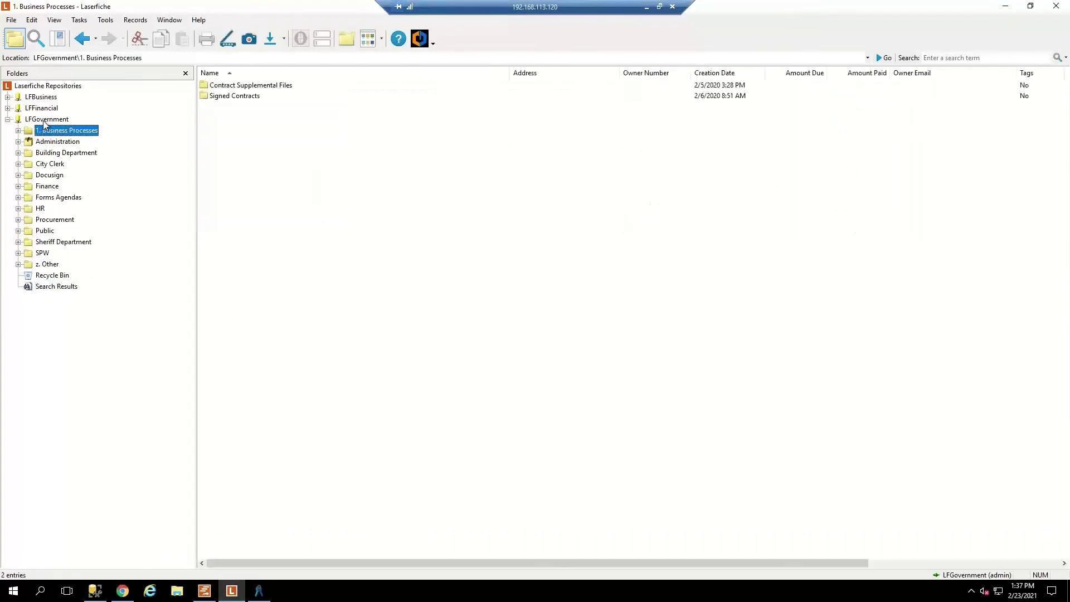
click(44, 120)
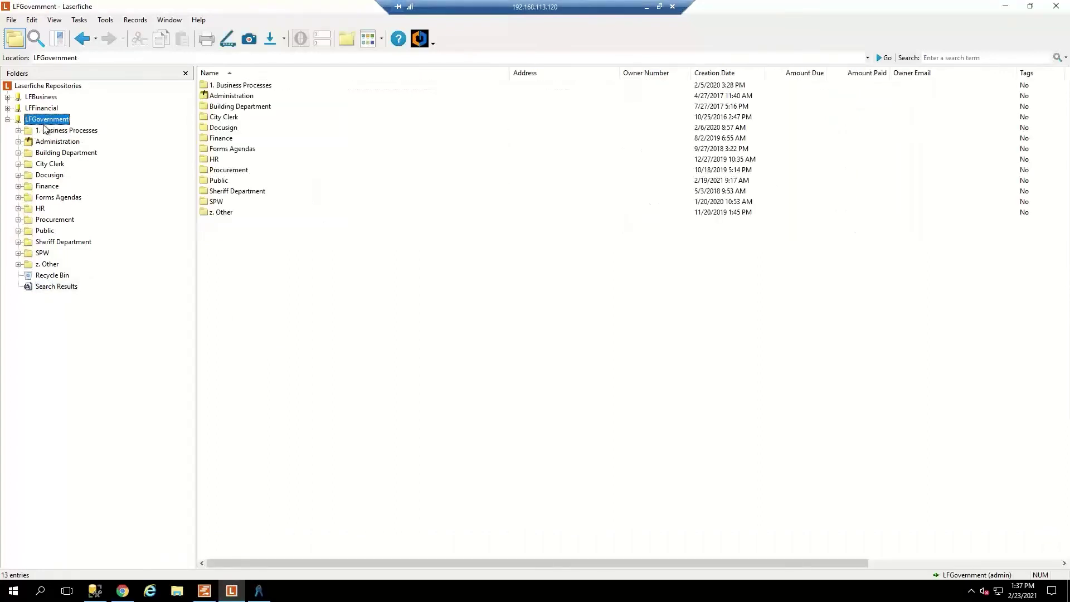
click(44, 231)
Review the public user's View rights on the Public folder, then cancel unchanged.
right_click(45, 232)
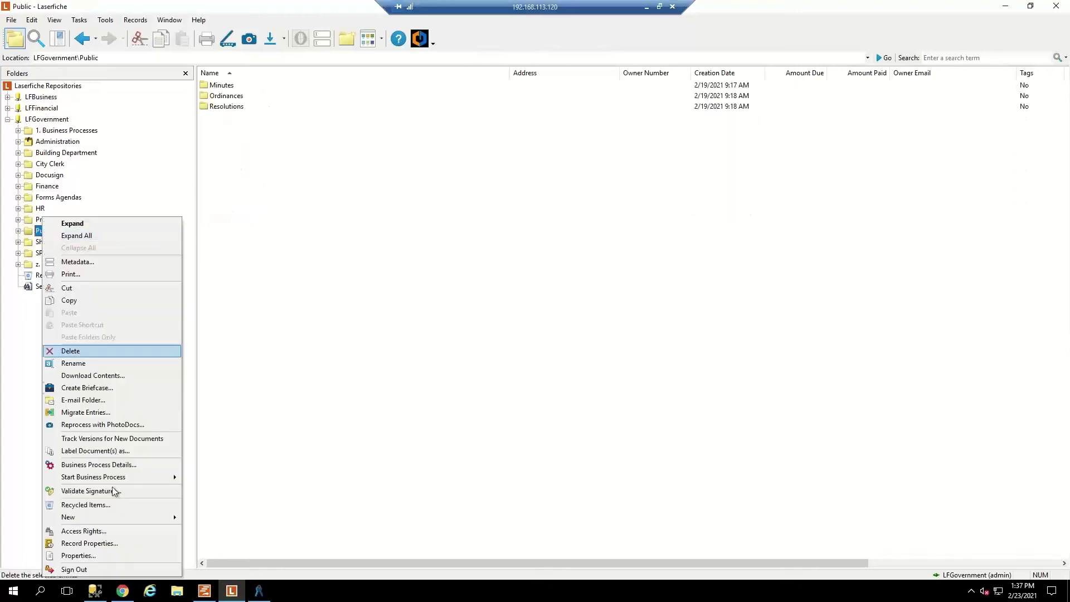
click(110, 533)
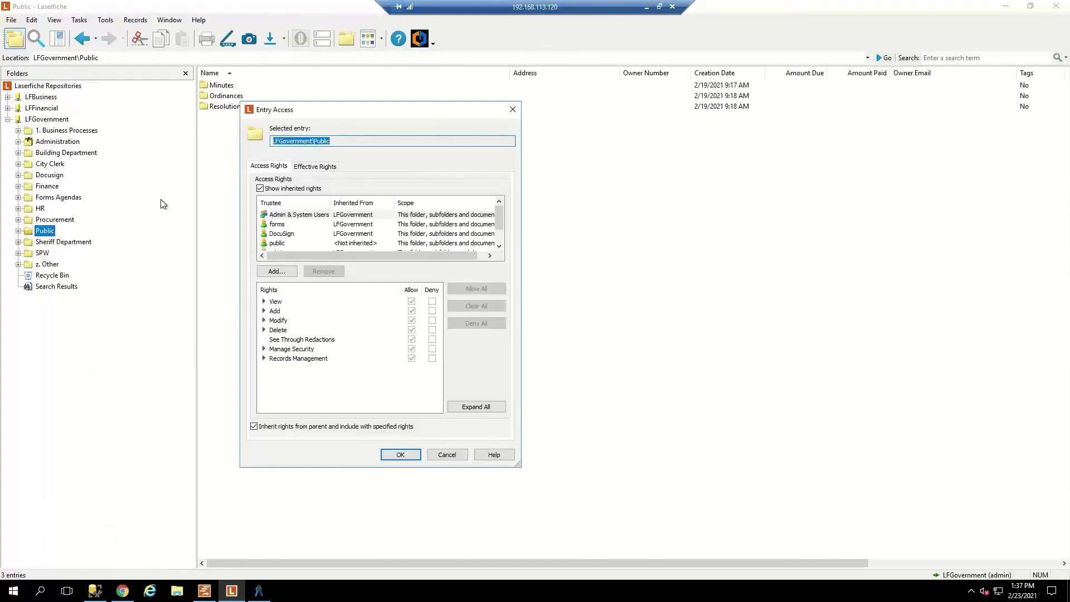
click(279, 243)
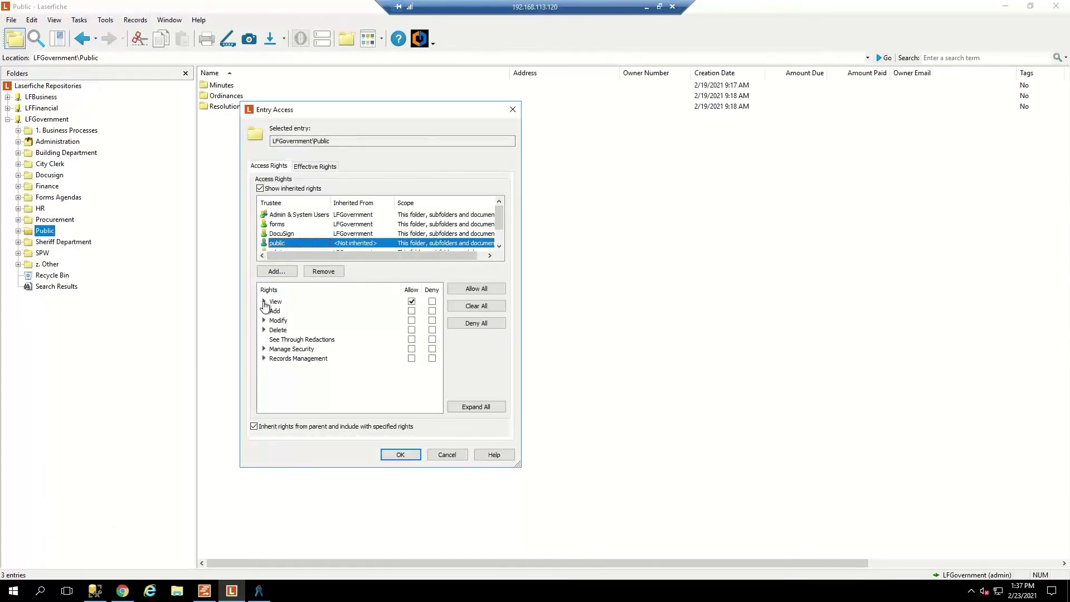
click(263, 301)
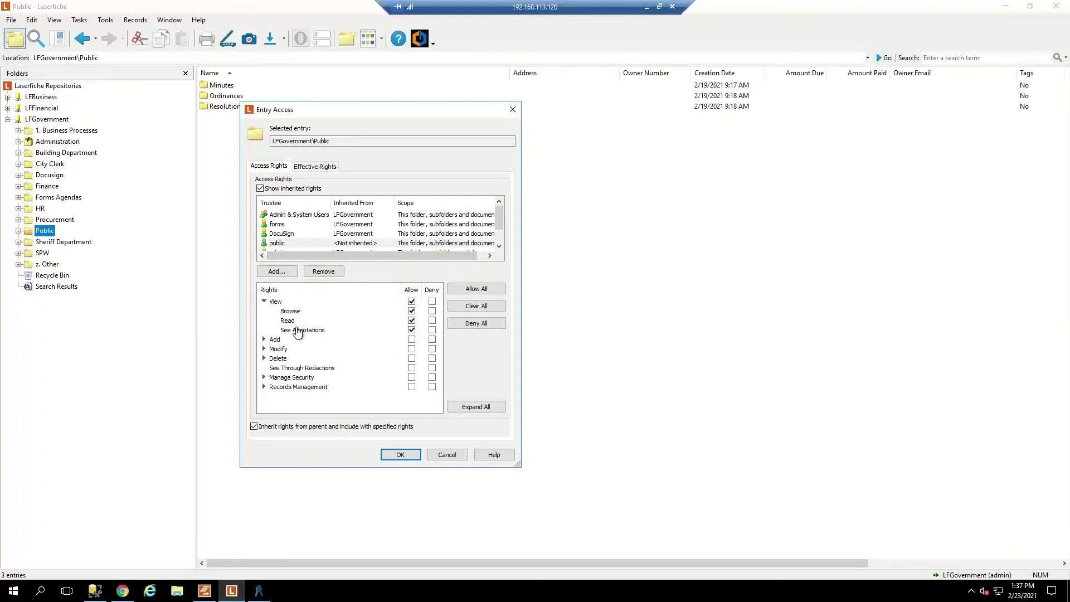
click(452, 452)
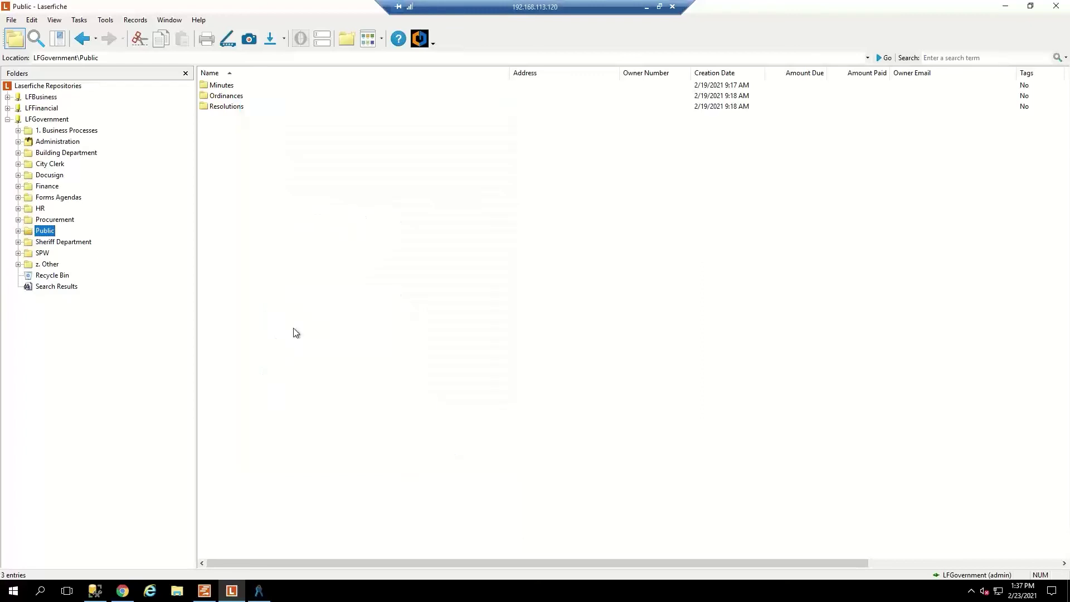
Open the HR folder's access rights and review the public user's denied rights.
click(40, 209)
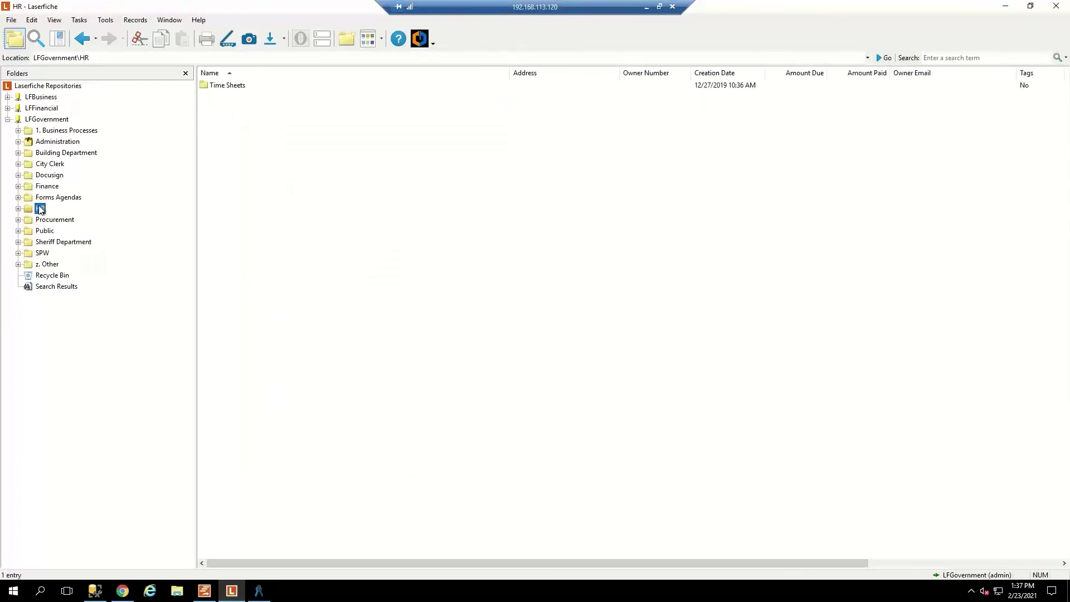
right_click(40, 209)
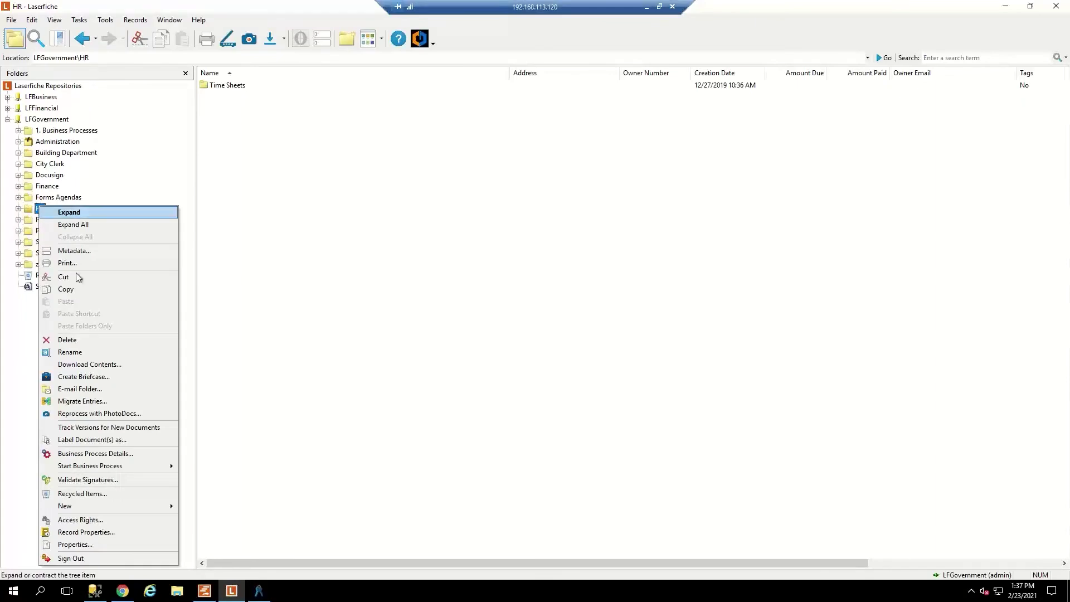
click(86, 520)
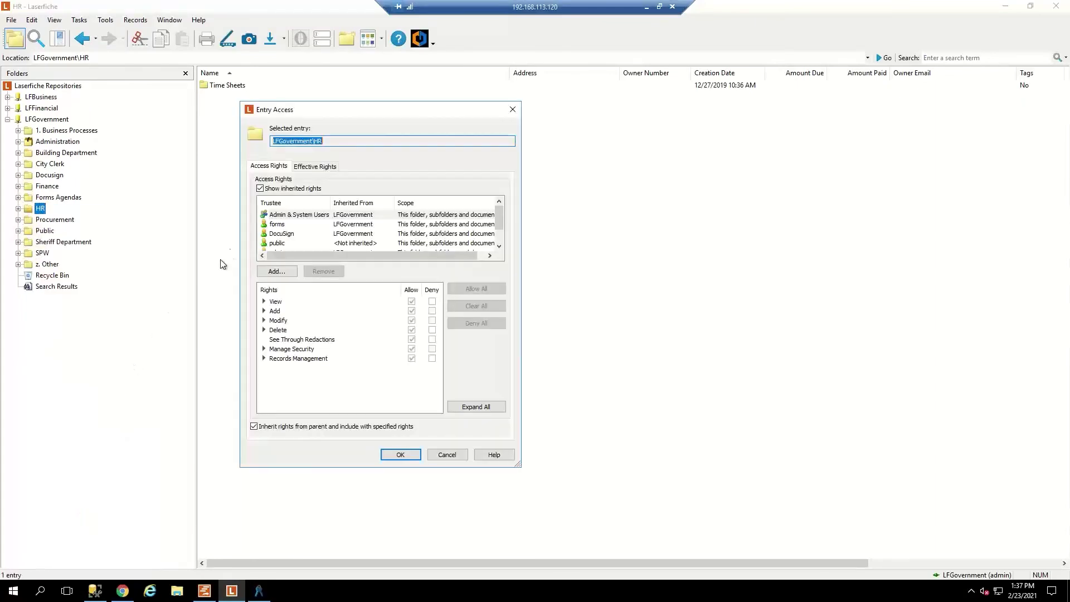
click(299, 243)
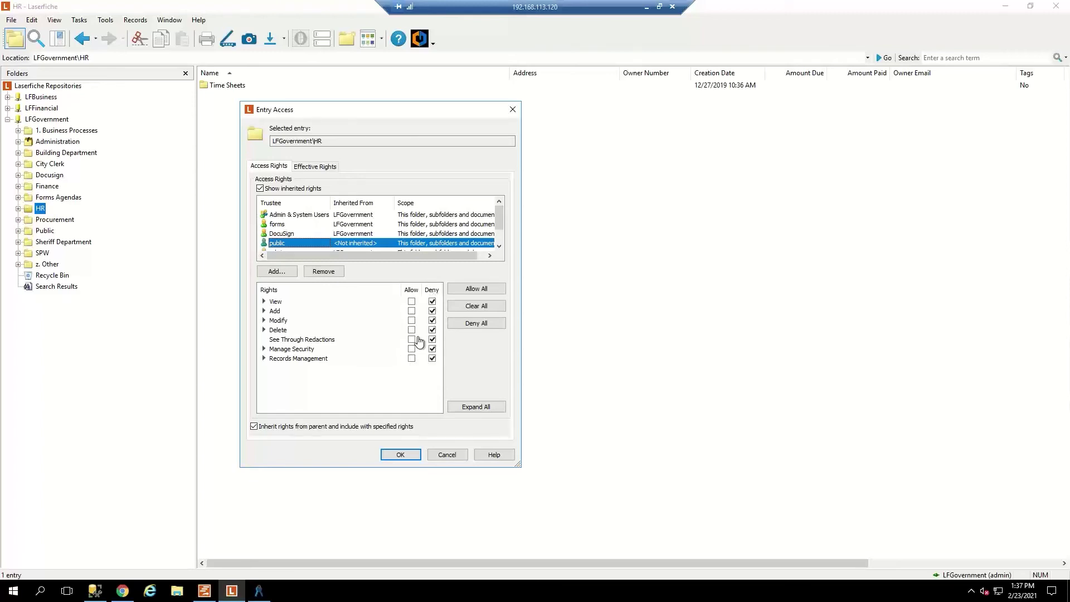
click(475, 308)
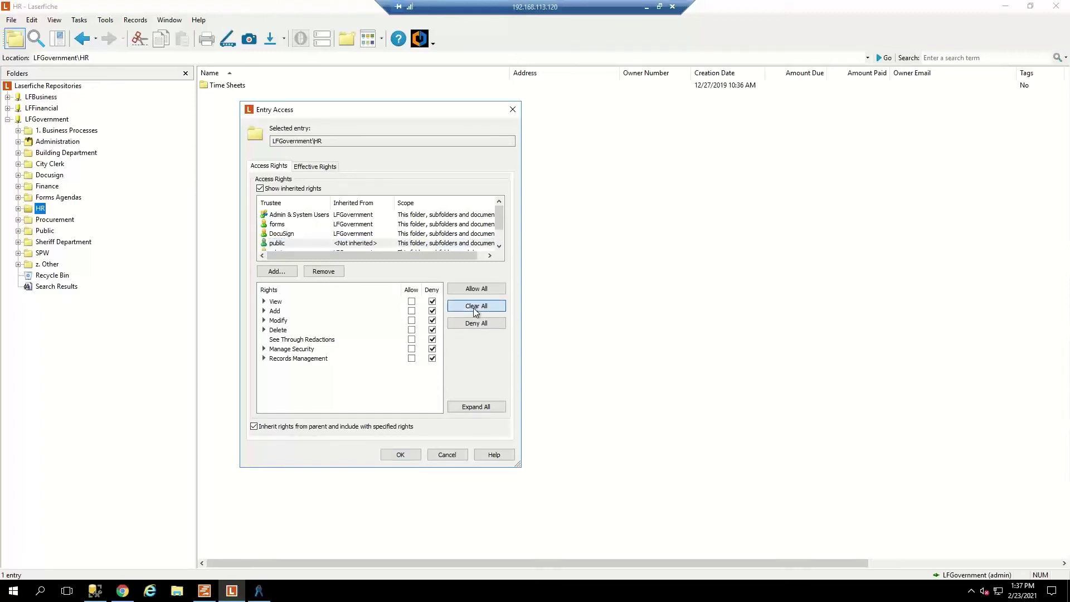
click(473, 307)
Check the DocuSign and forms trustees' rights, then cancel without saving.
click(294, 236)
click(293, 226)
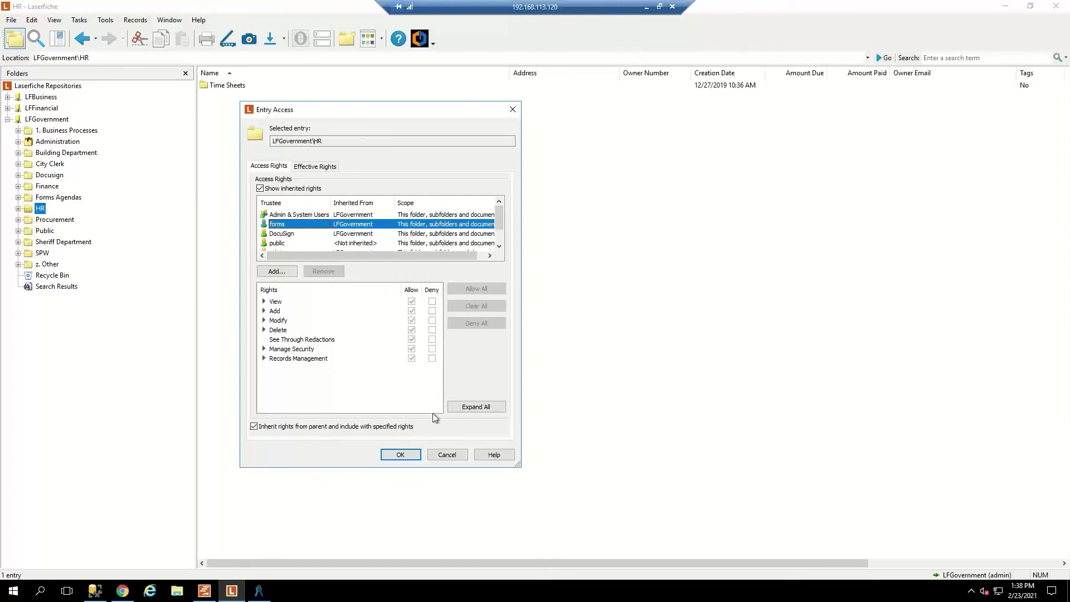
click(446, 455)
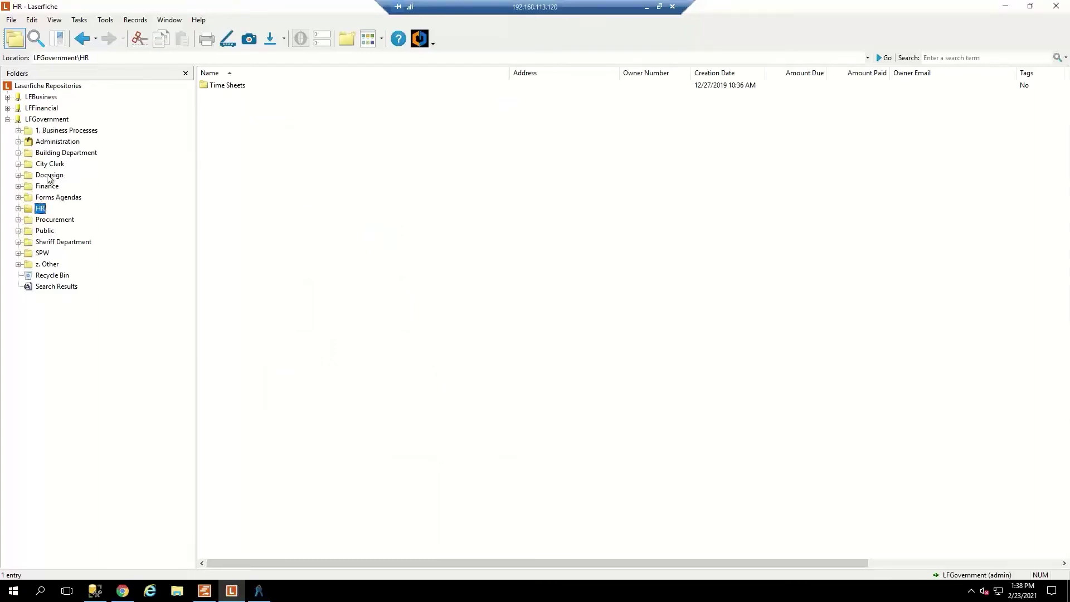
Browse the Public, HR, Finance and Docusign folders.
click(45, 232)
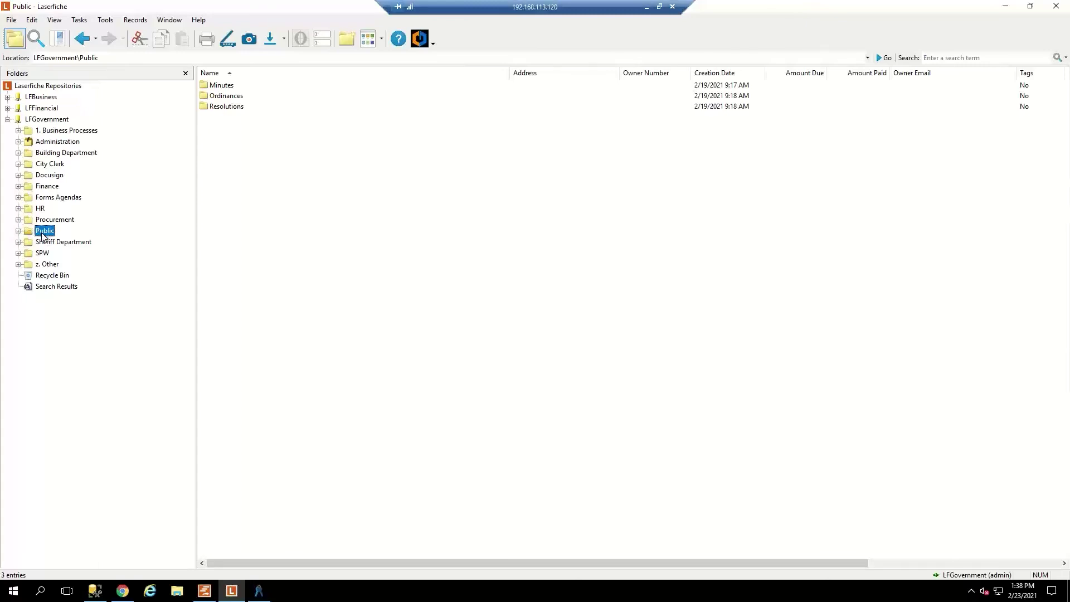
click(43, 210)
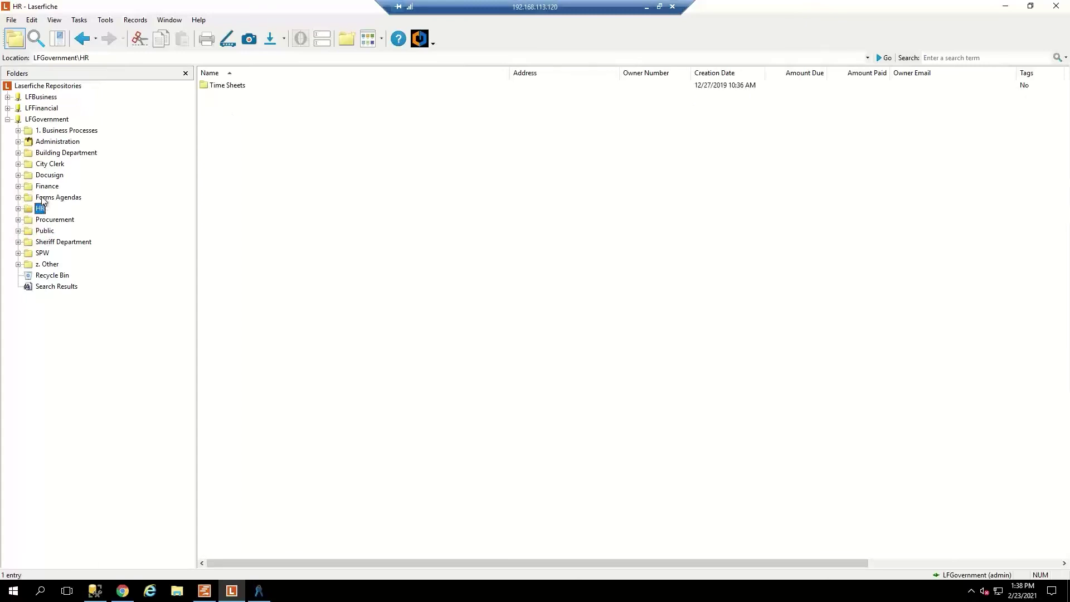
click(45, 198)
key(Up)
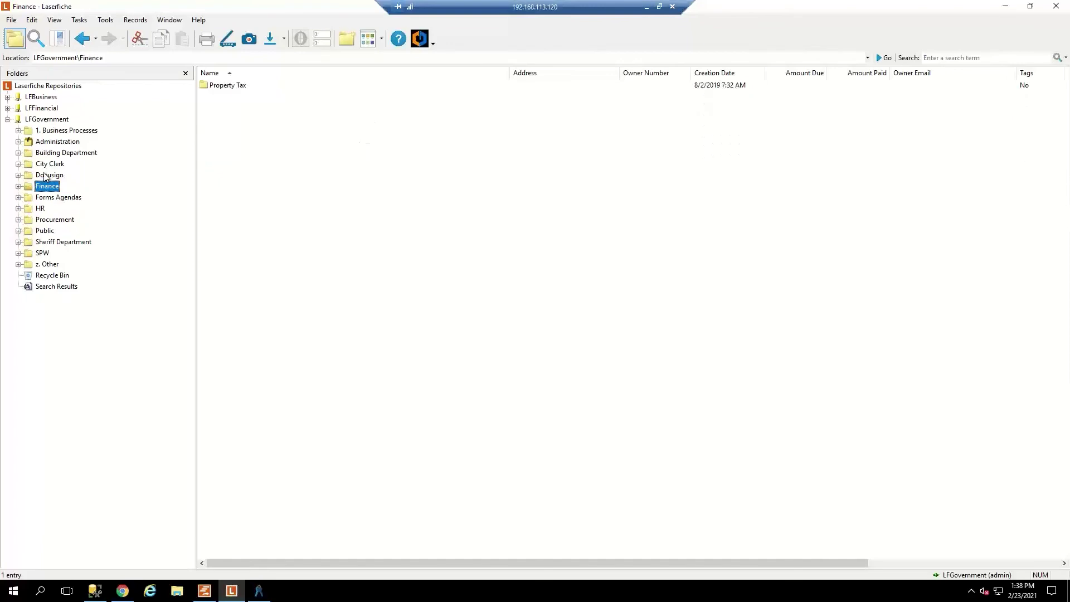
click(49, 176)
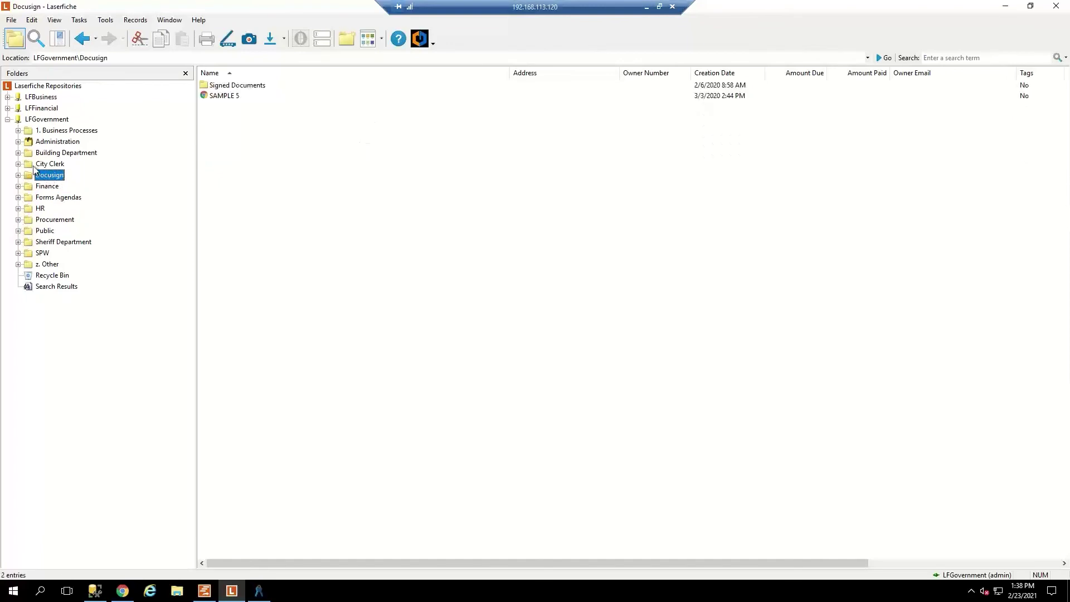
Sign out of the LFGovernment repository.
right_click(45, 119)
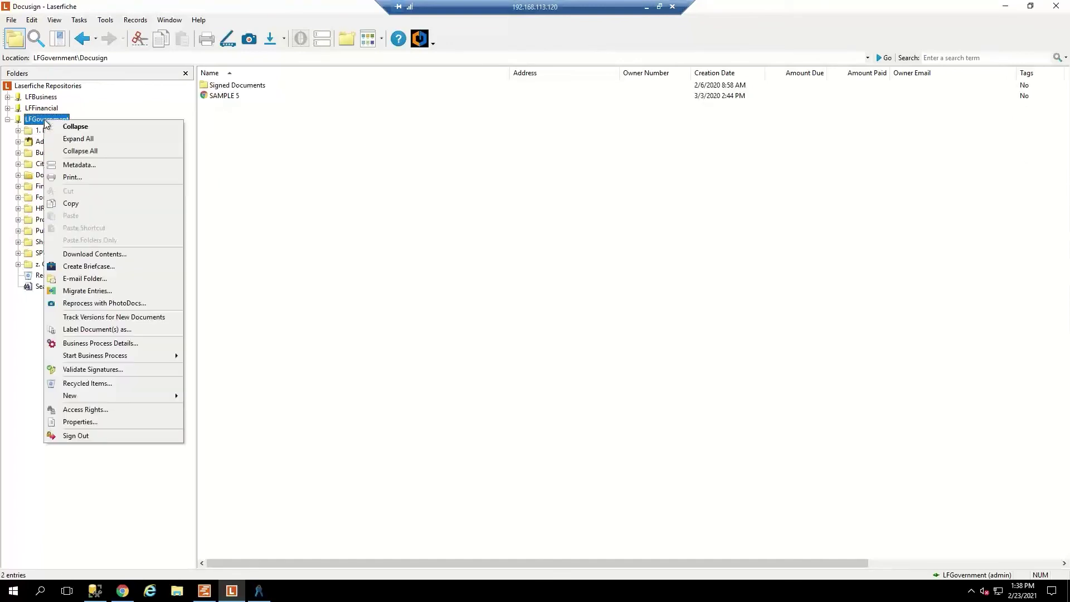
click(79, 440)
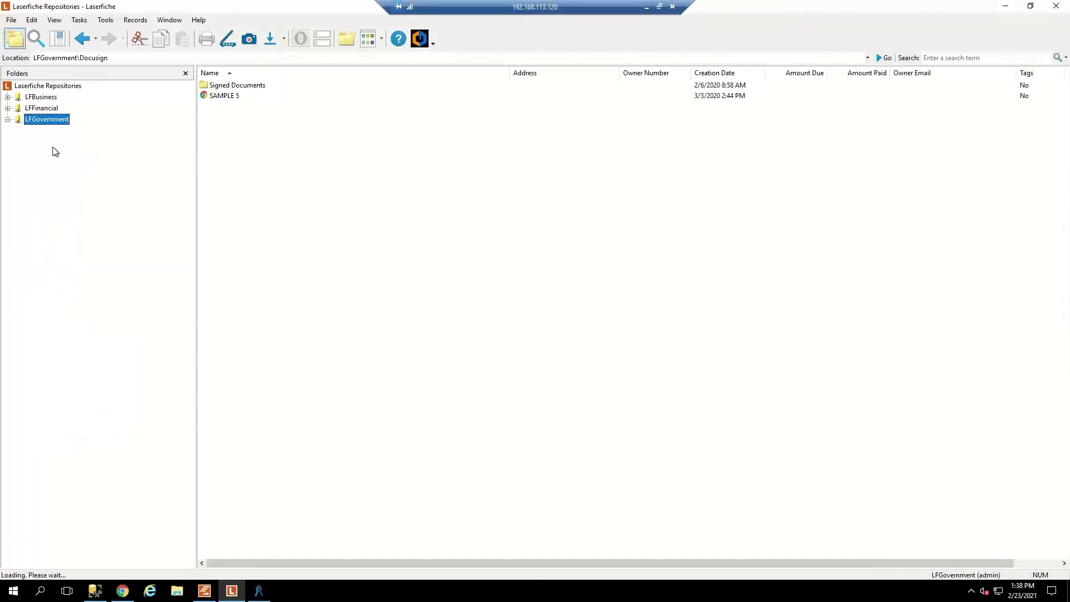
right_click(47, 122)
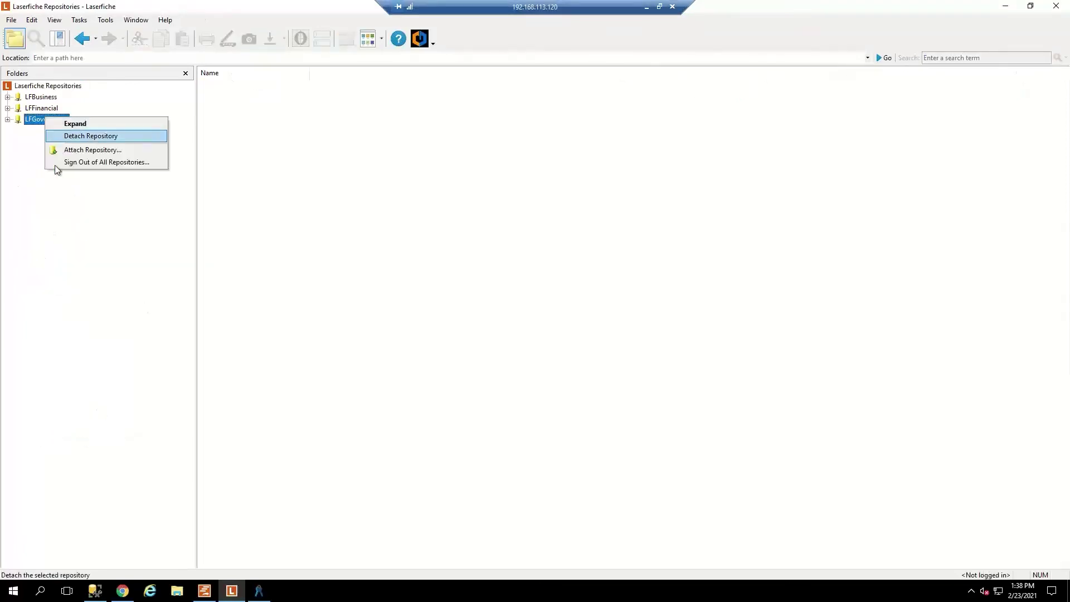
click(31, 145)
Sign back in to LFGovernment as the Public user with password authentication.
double_click(36, 120)
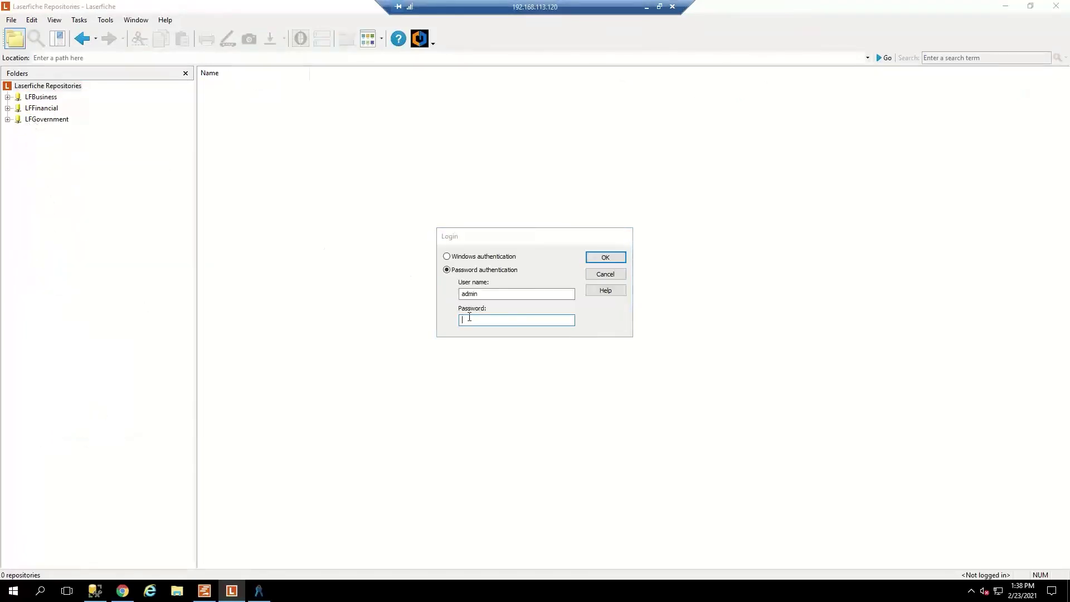
click(602, 275)
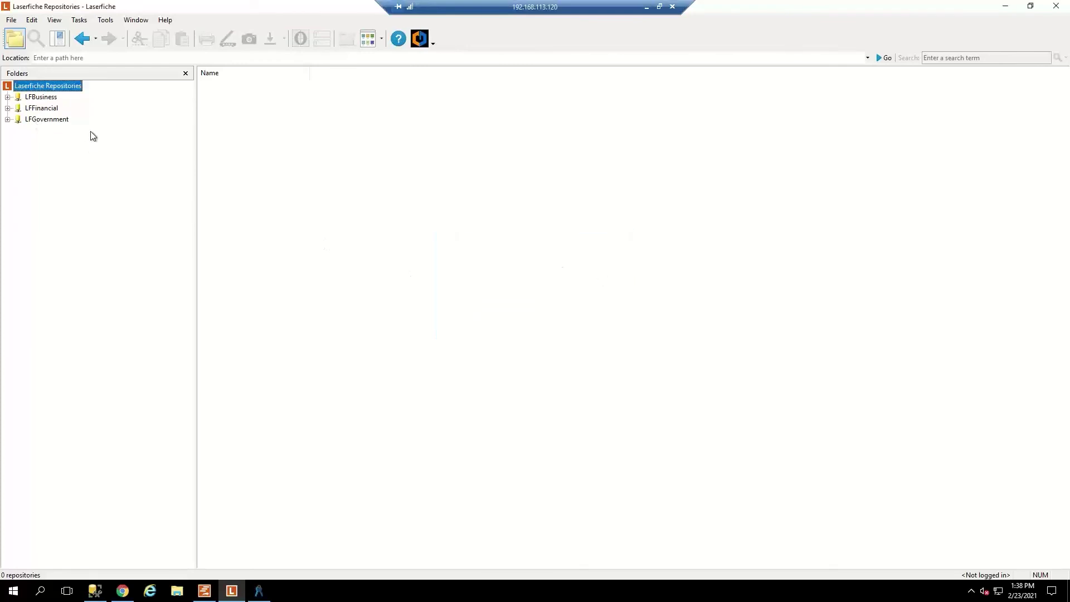
double_click(57, 121)
drag(484, 294, 369, 292)
text(Public)
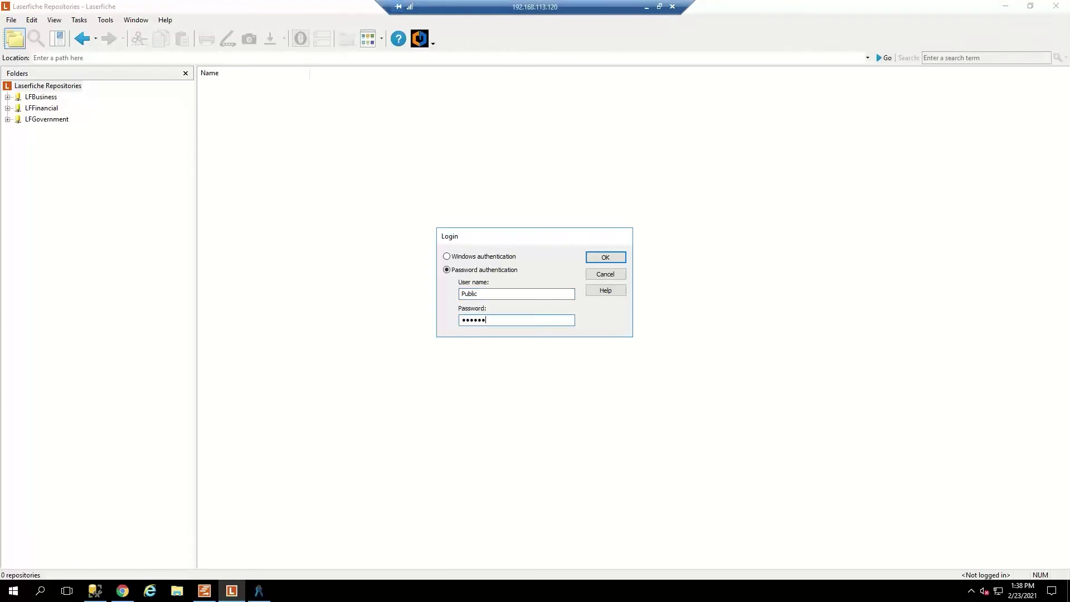
key(Return)
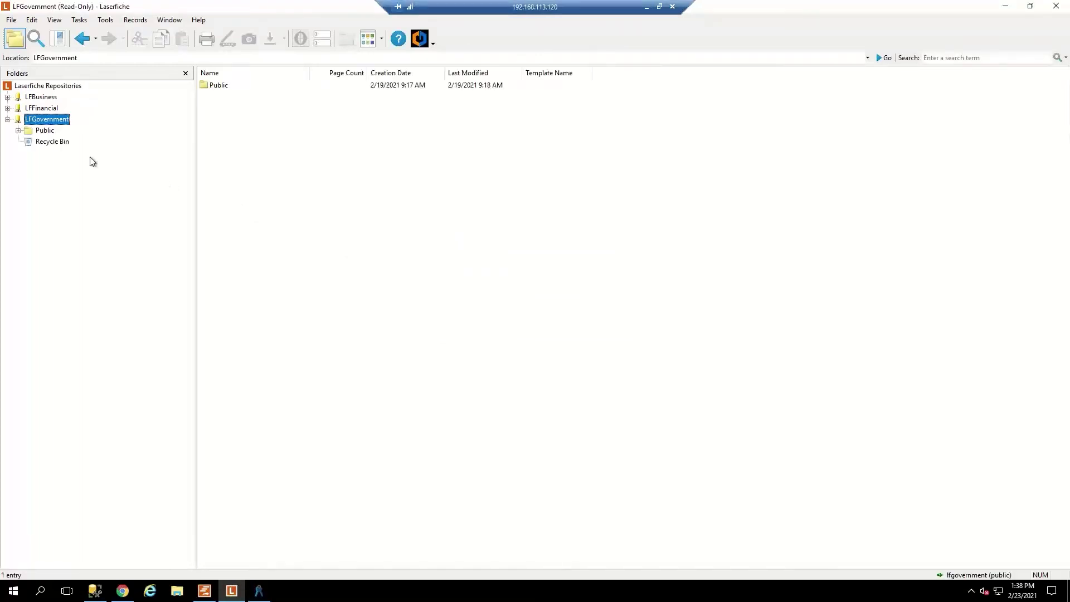
Quick-search for 'minuts' as the Public user and dismiss the search-engine connection error.
click(35, 37)
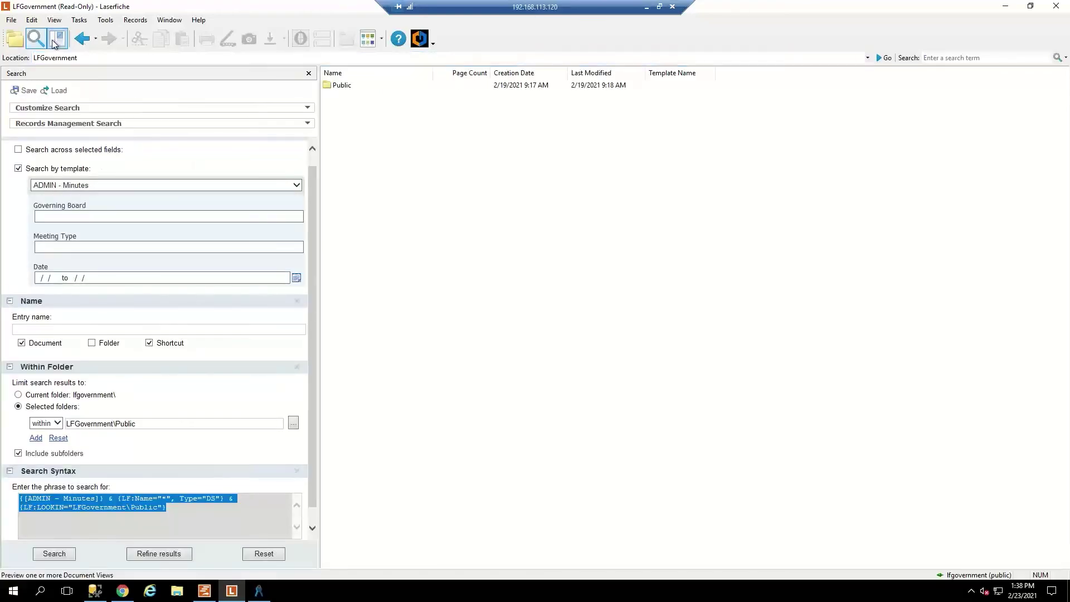
click(19, 41)
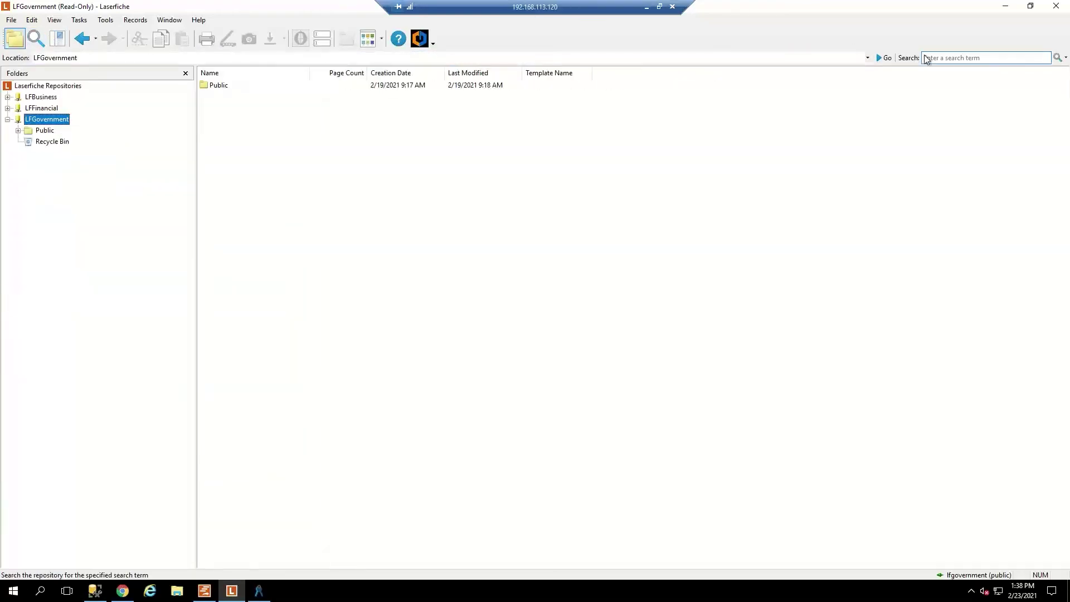
click(945, 58)
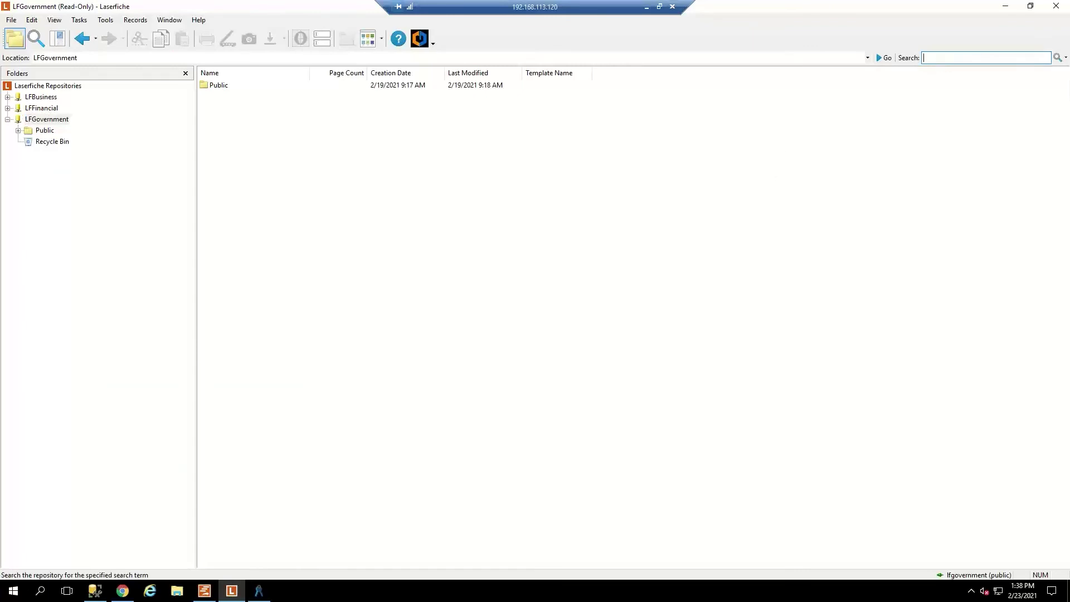
text(minuts)
key(Return)
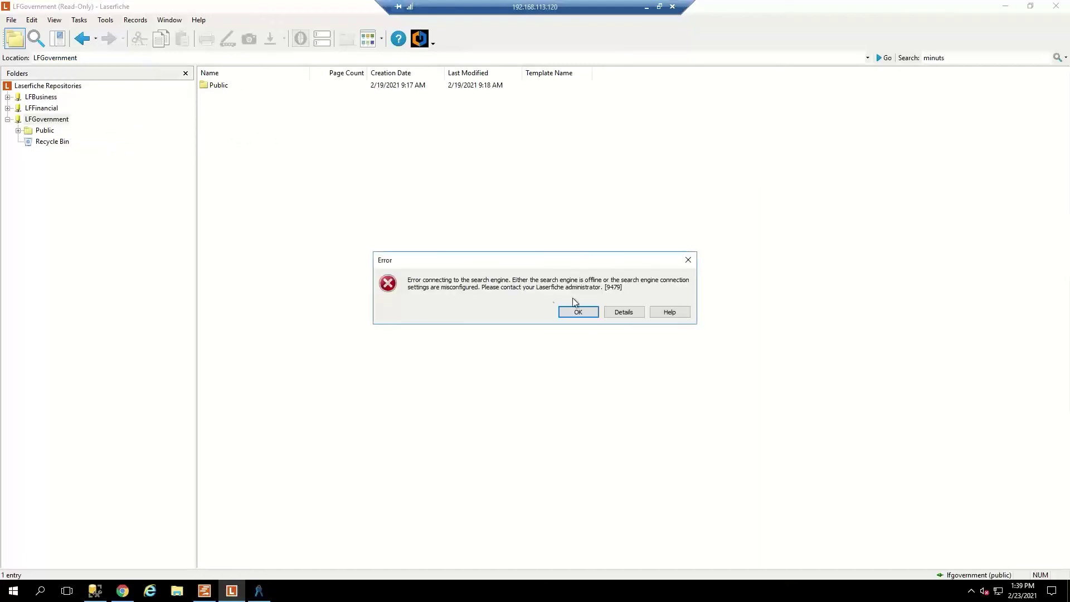
click(586, 311)
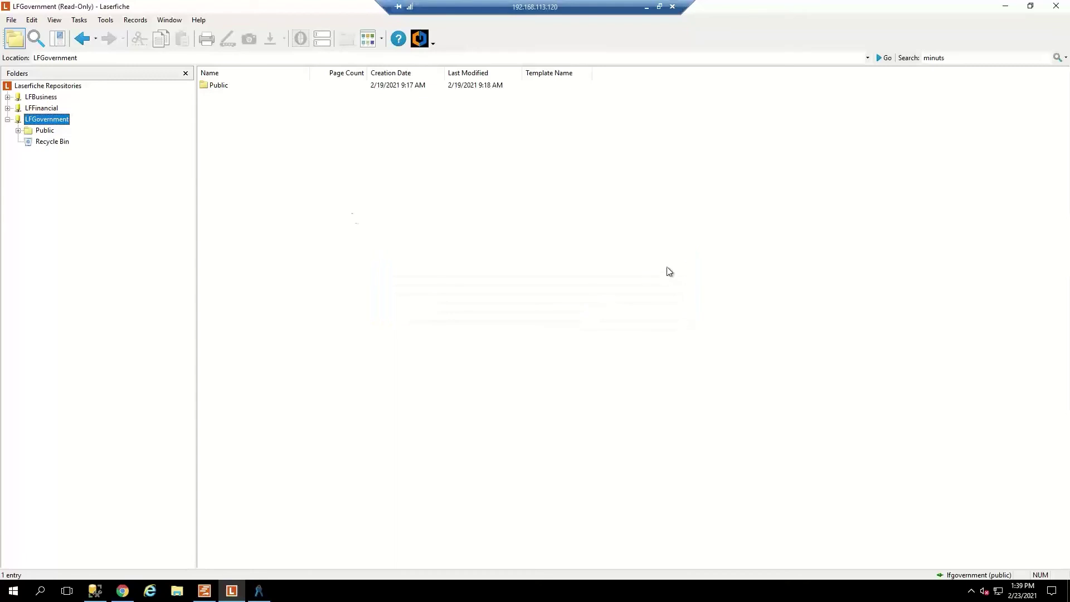
Expand the Public folder and browse its Minutes, Ordinances and Resolutions subfolders.
click(53, 132)
click(19, 132)
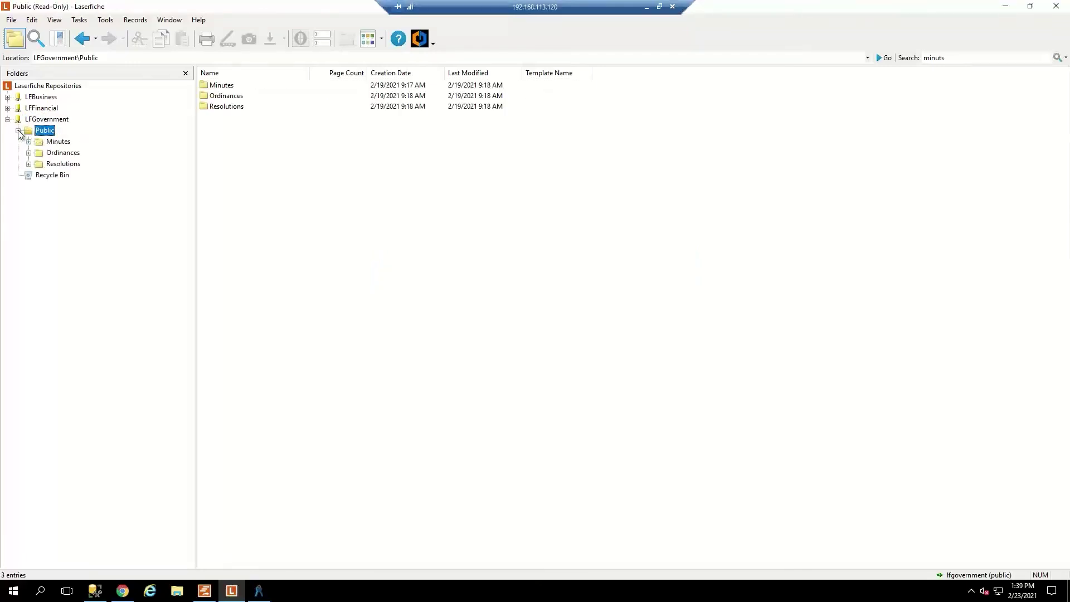
click(56, 142)
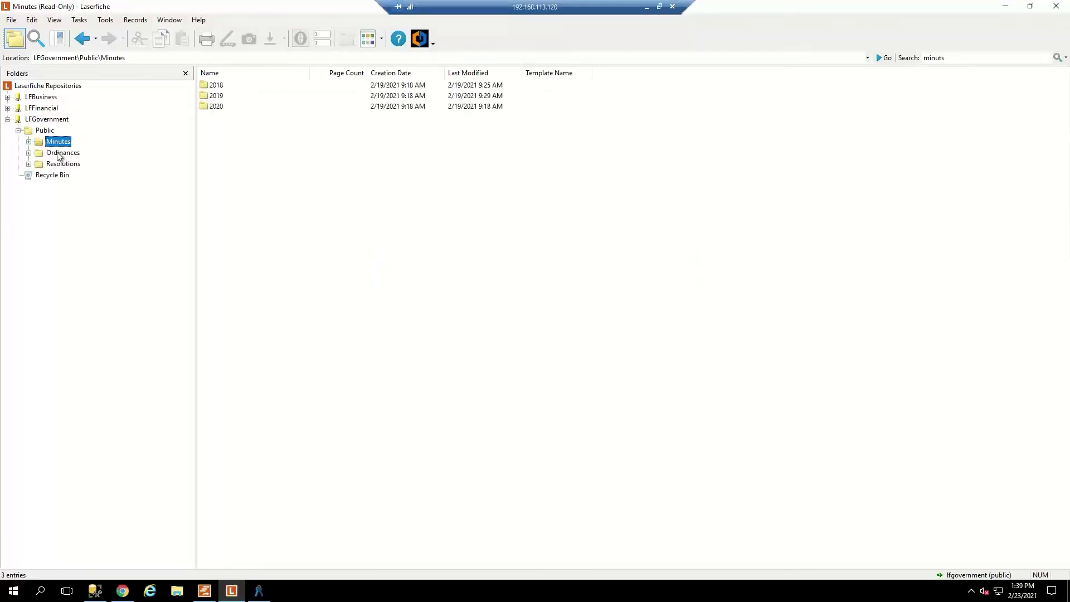
click(60, 153)
click(60, 163)
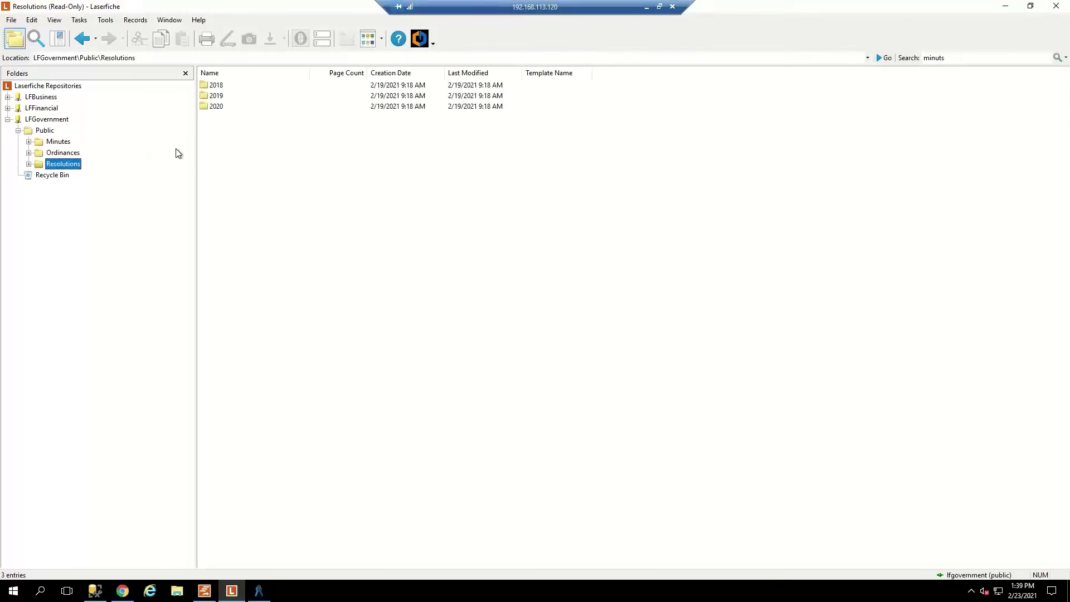
Sign the Public user out of LFGovernment and start logging in with the administrator user name.
right_click(37, 121)
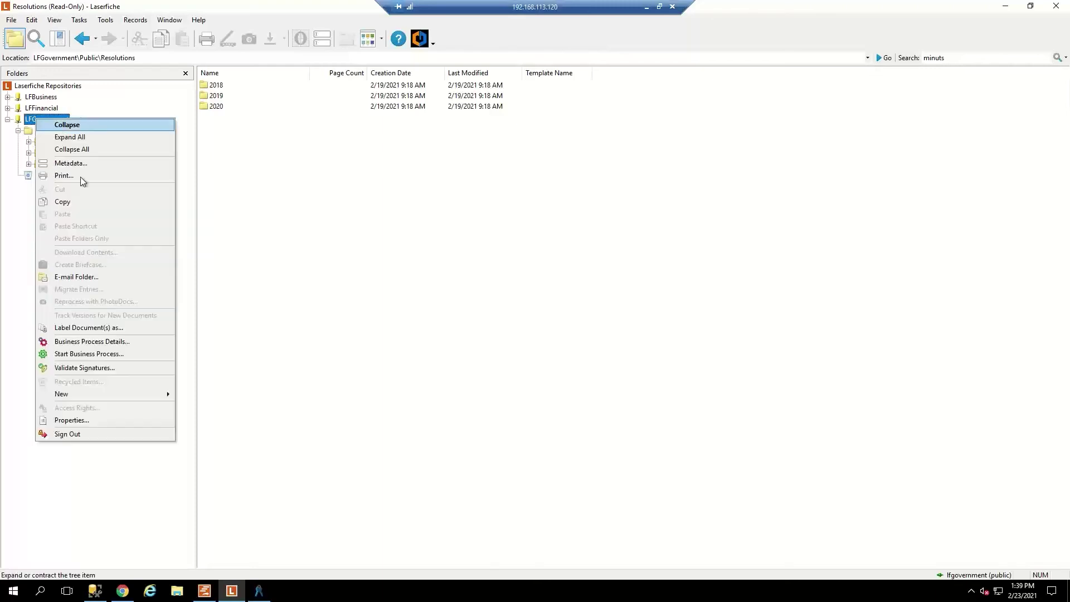
mouse_move(92, 398)
click(79, 434)
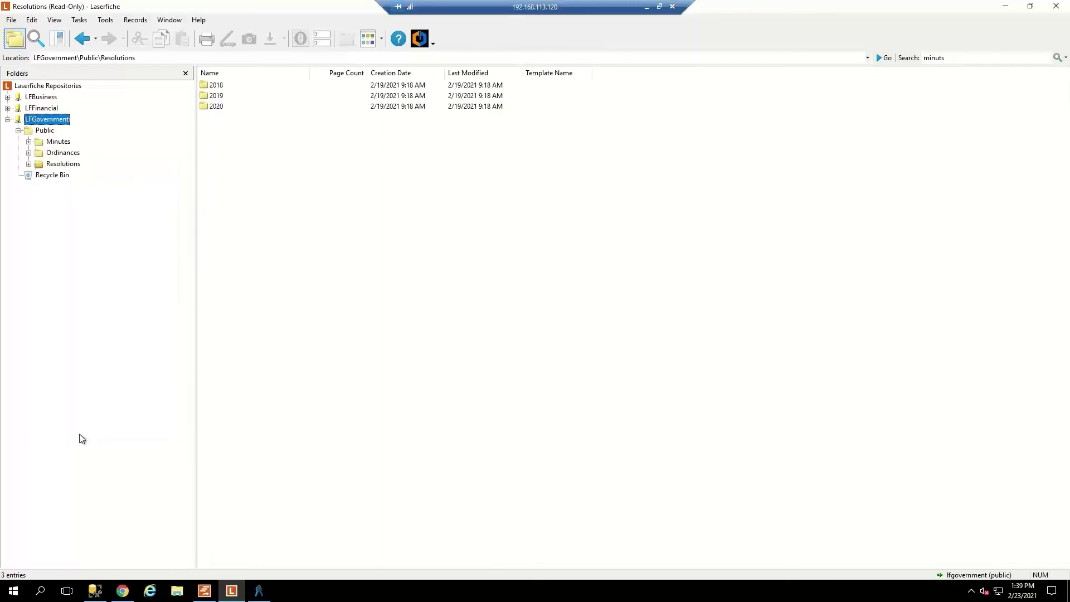
double_click(38, 121)
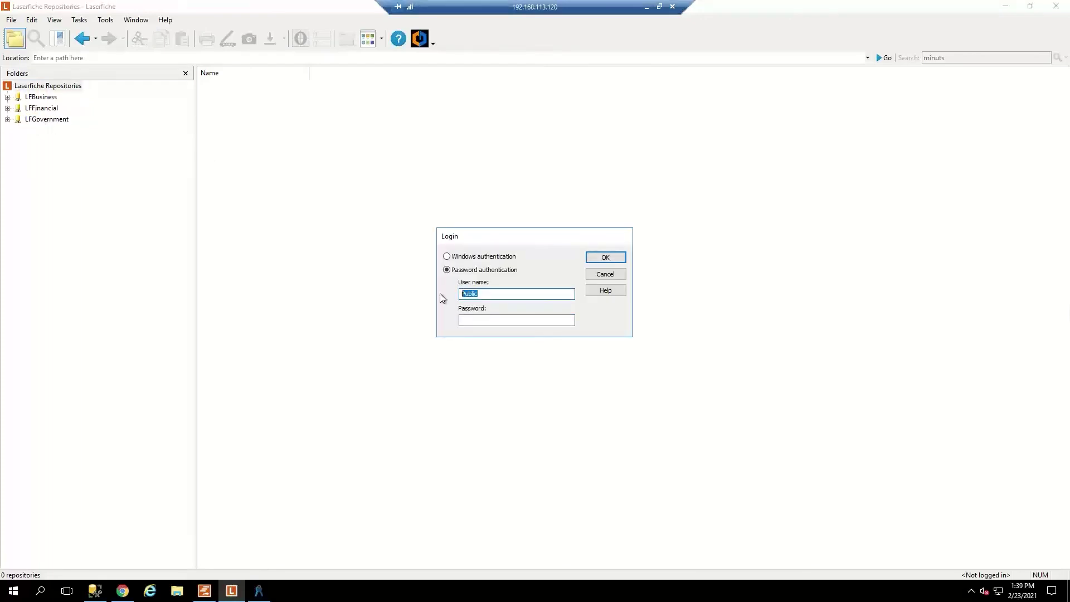
text(Admin)
key(Tab)
Submit the administrator login and open the Public folder in LFGovernment.
key(Return)
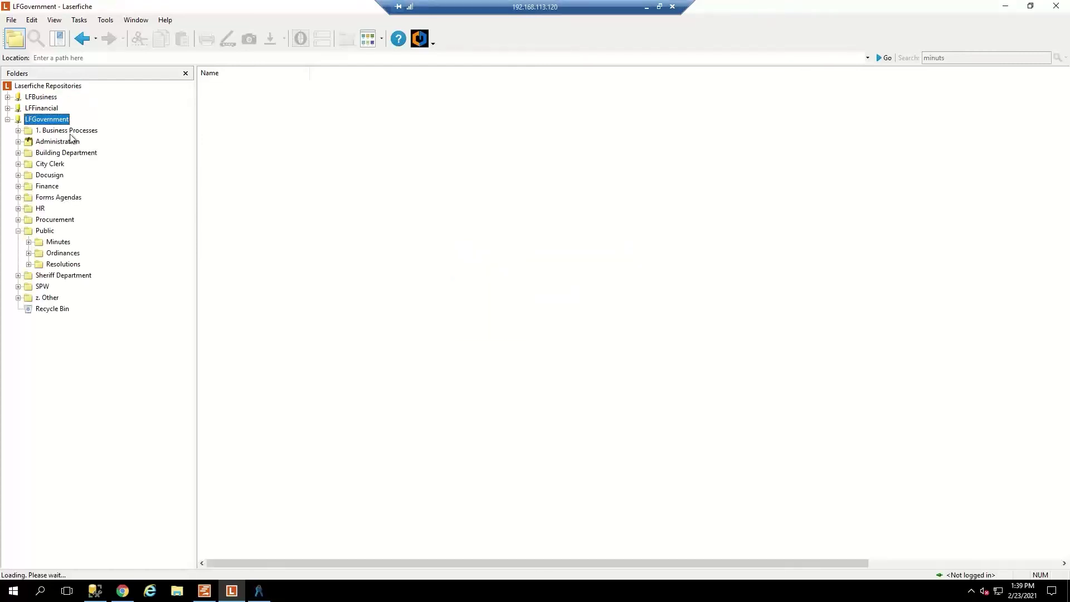
click(38, 223)
click(39, 230)
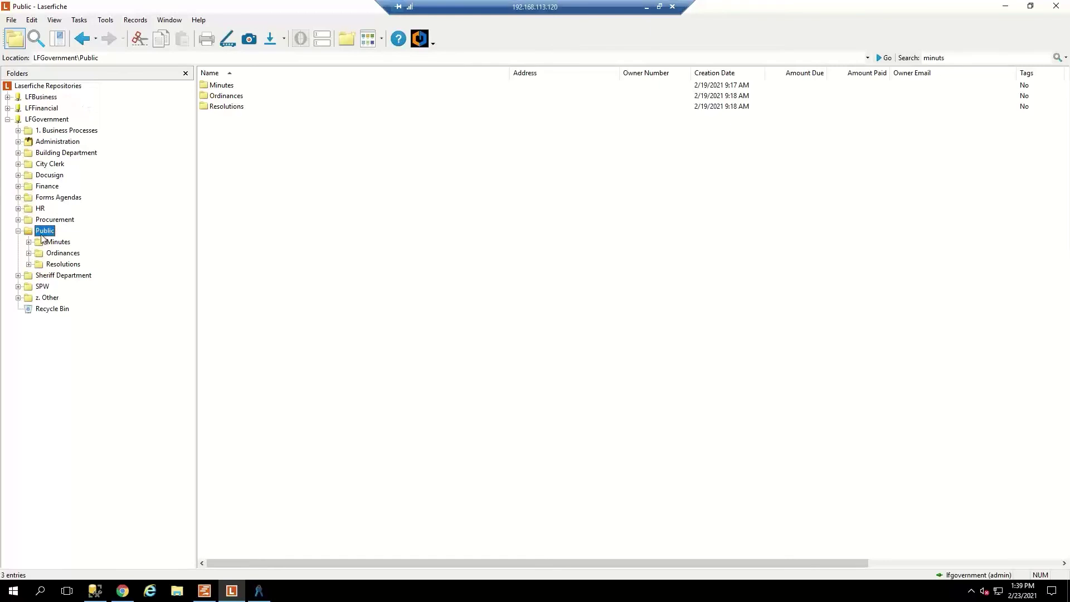
right_click(43, 233)
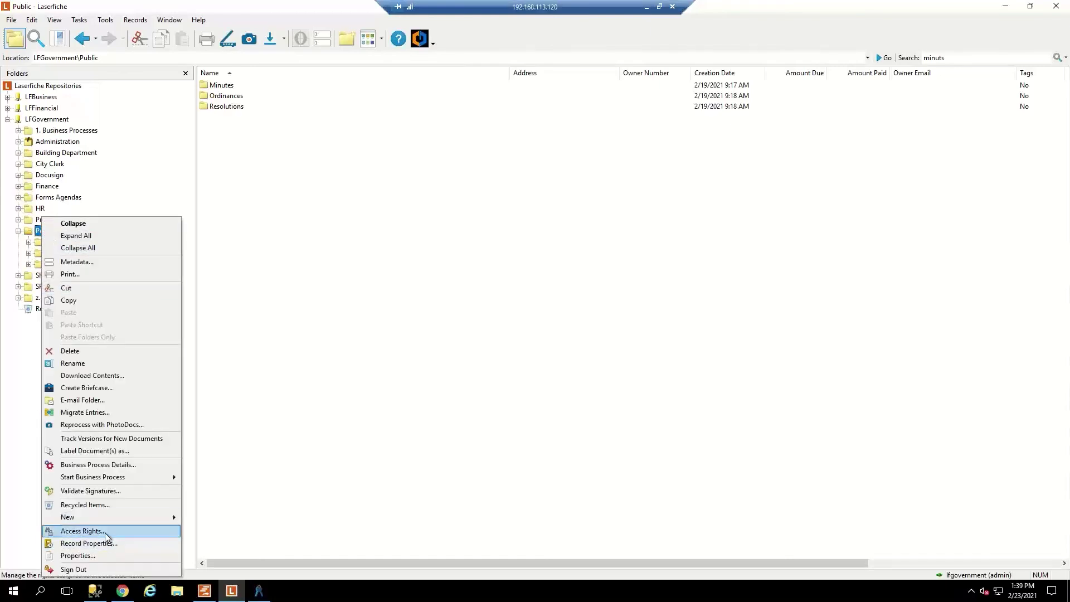
click(414, 336)
Expand Ordinances, open its 2019 folder and bring up that folder's actions.
click(63, 253)
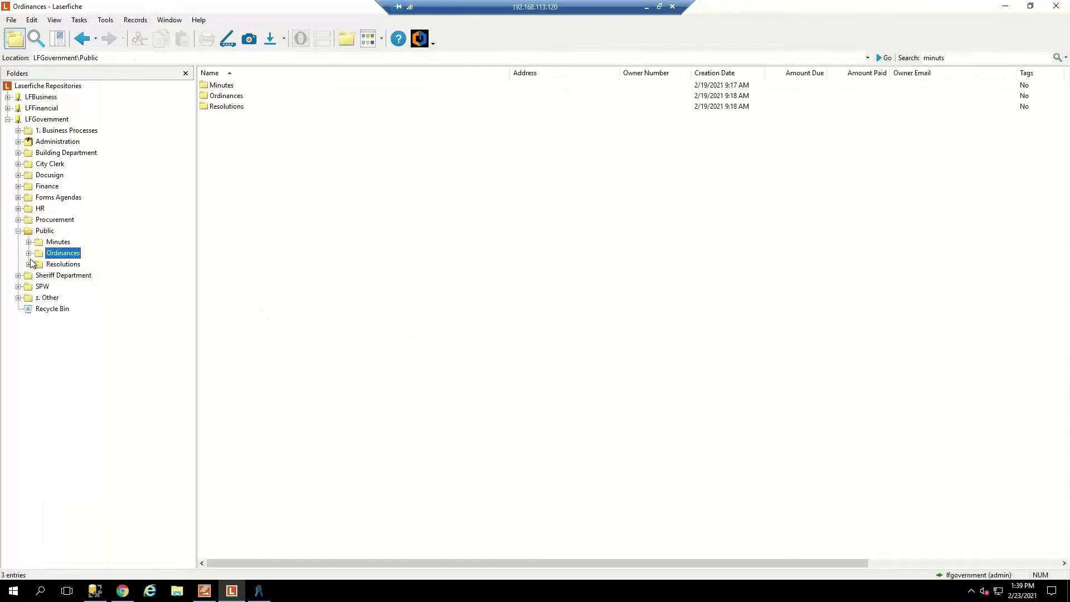
click(28, 252)
click(63, 275)
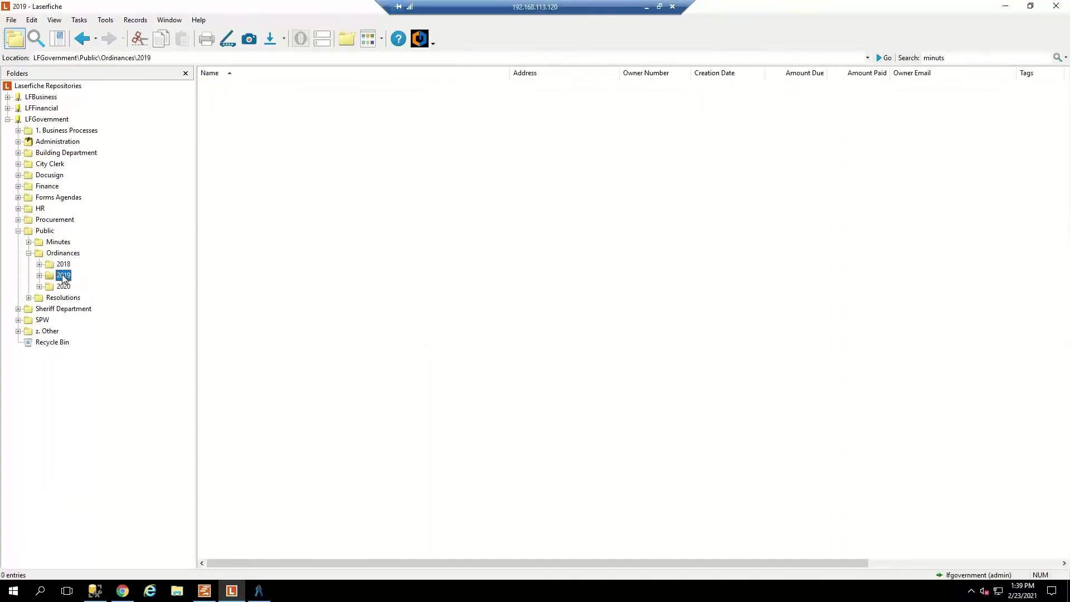
right_click(62, 280)
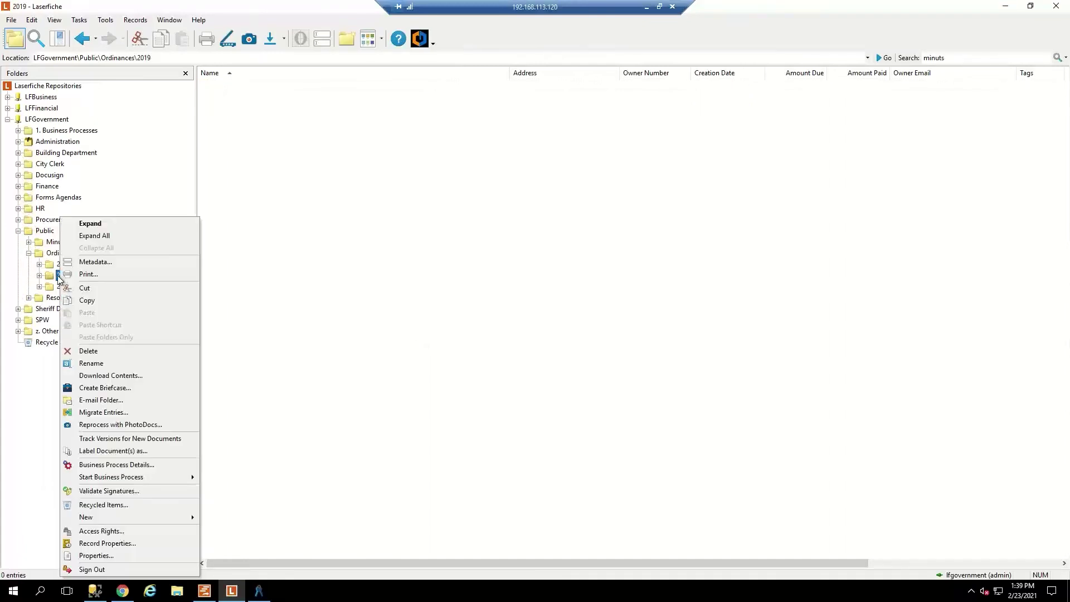
In the 2019 folder's Access Rights, trace where Create Documents is inherited from, then choose another trustee.
click(112, 531)
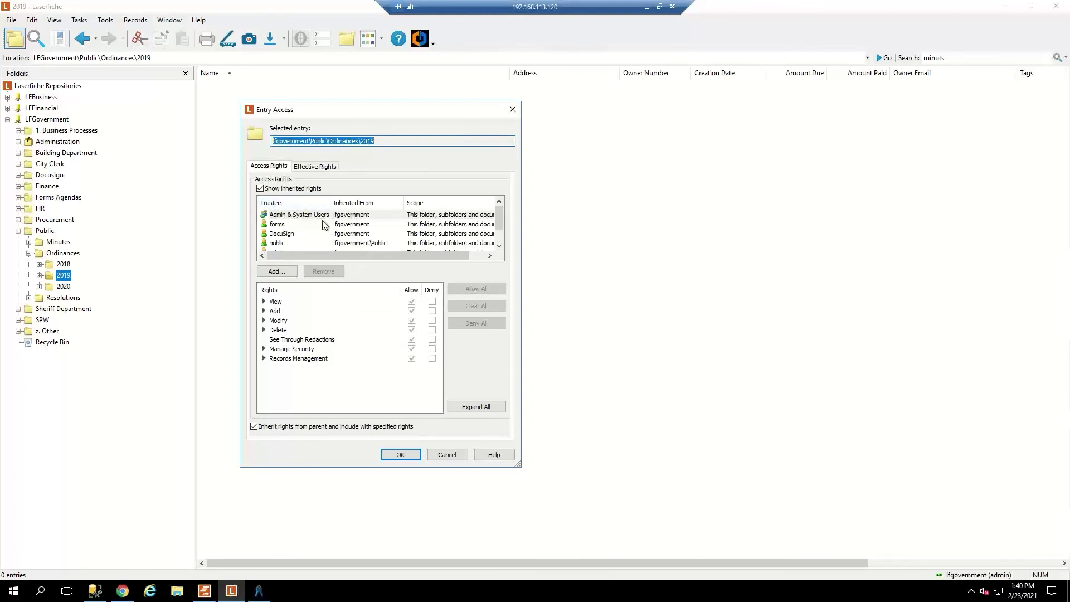
click(315, 168)
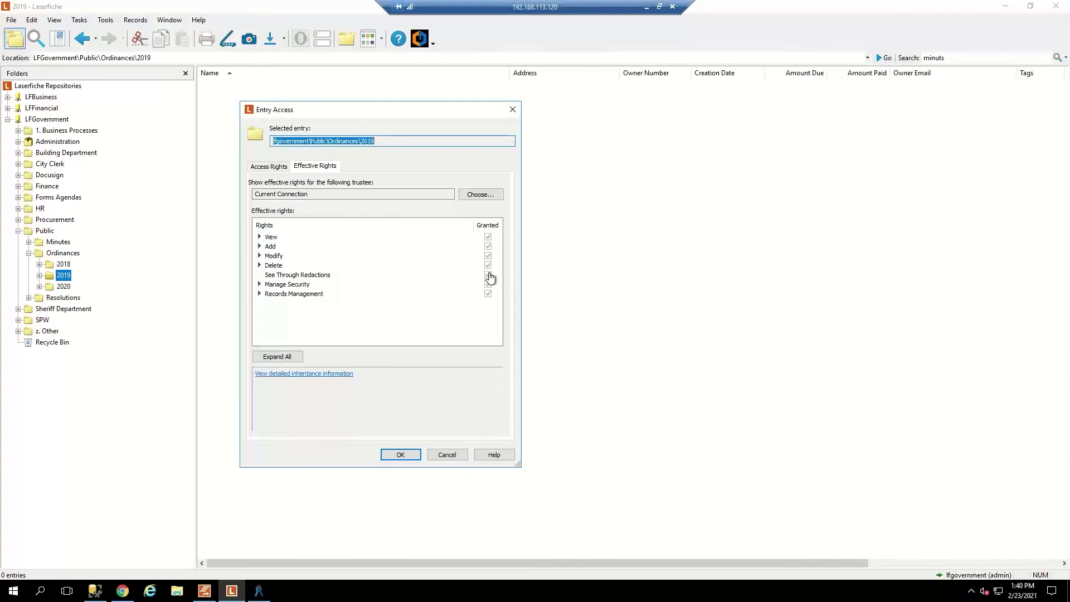
click(326, 375)
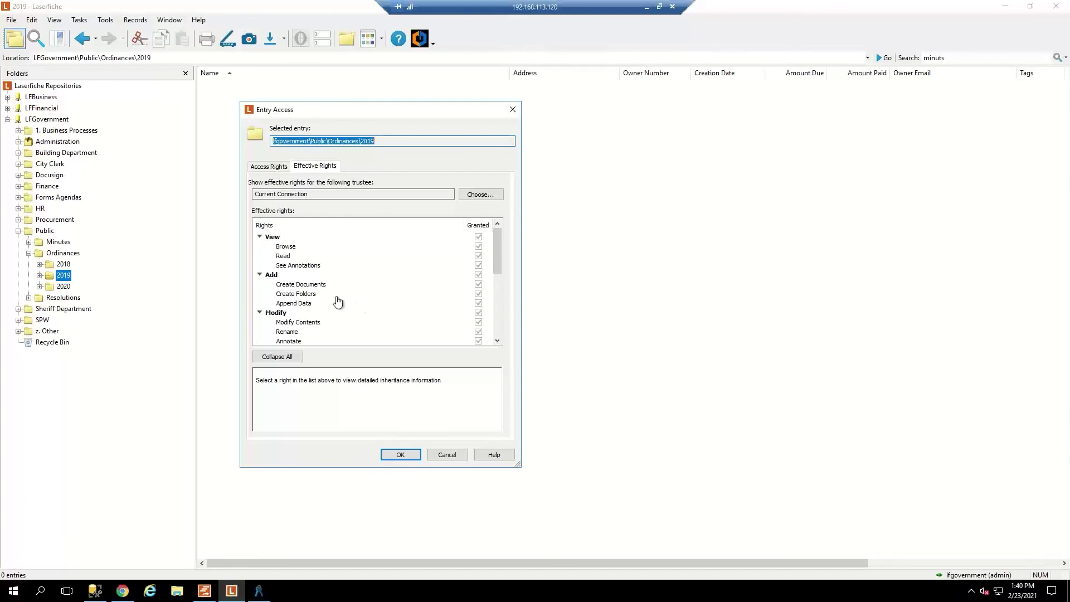
click(299, 286)
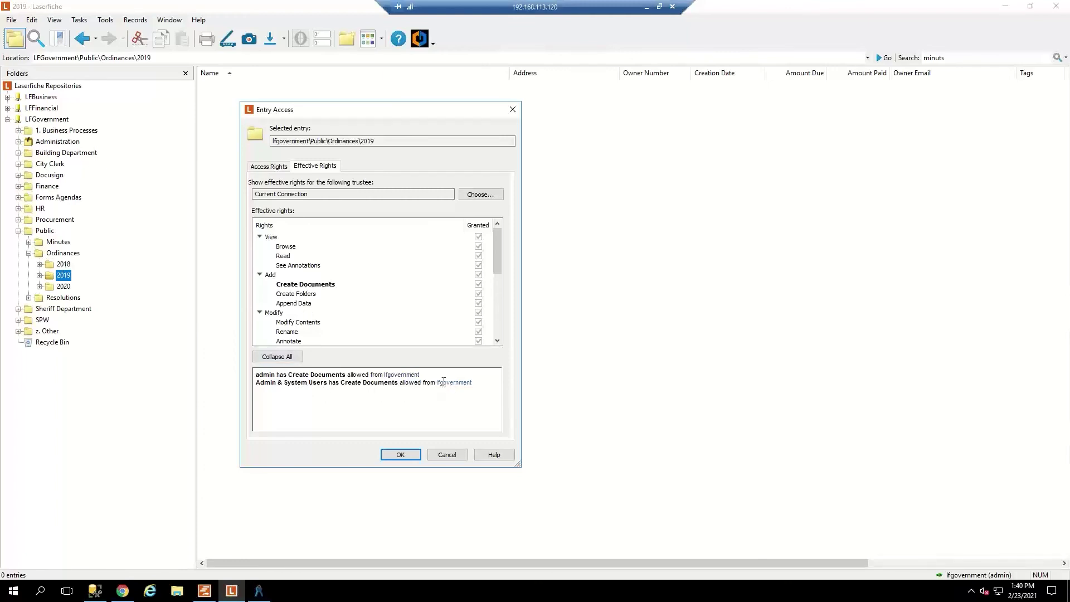
click(487, 199)
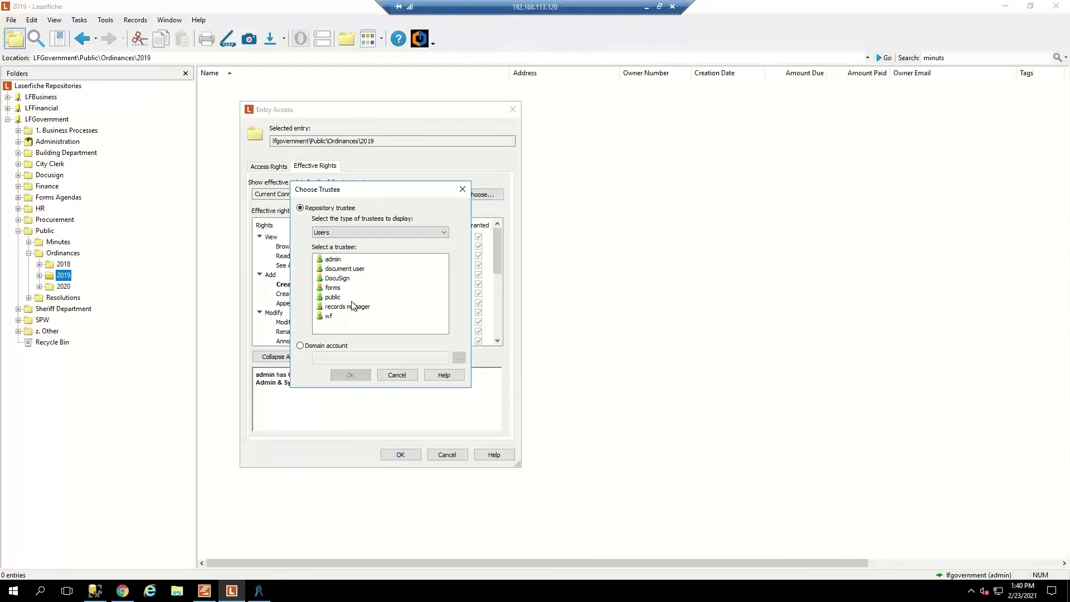
Check the public user's effective rights on 2019, confirm Append Data isn't granted, then cancel.
double_click(338, 297)
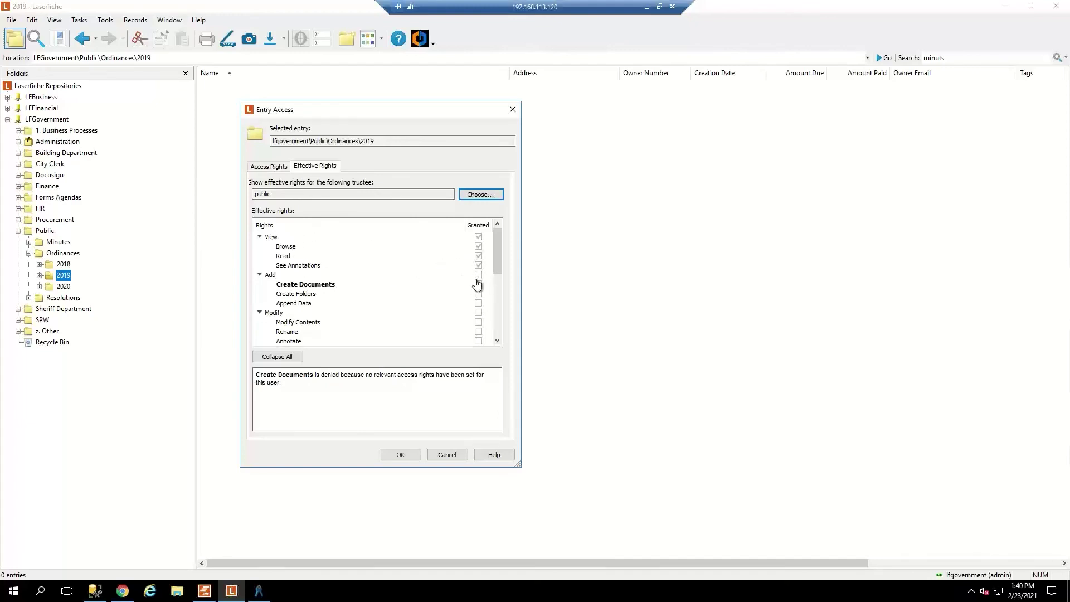
scroll(477, 287, down, 5)
scroll(475, 304, up, 3)
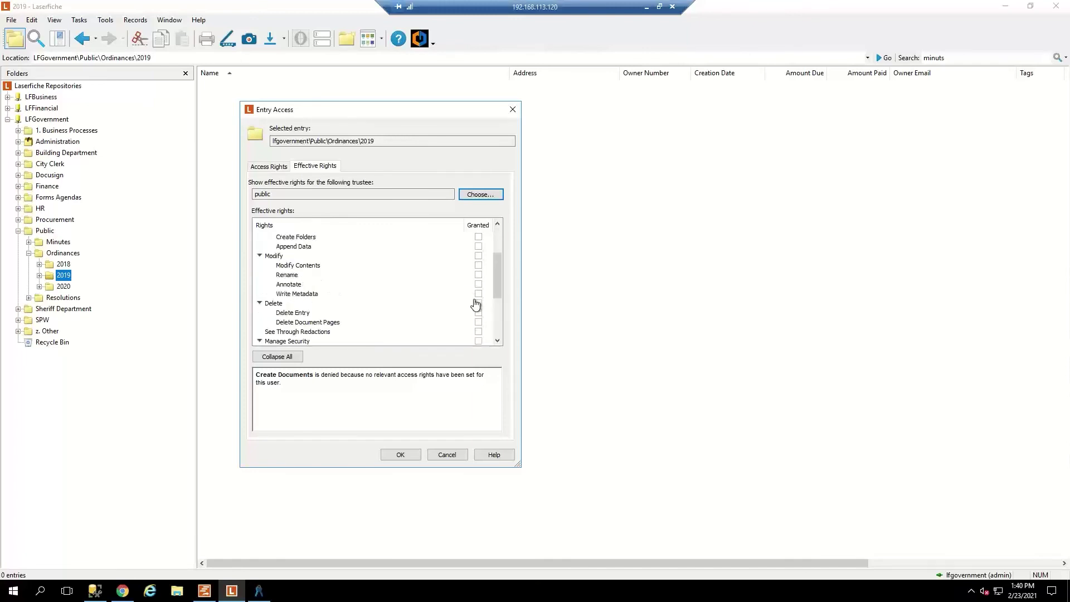
scroll(476, 304, up, 2)
click(304, 304)
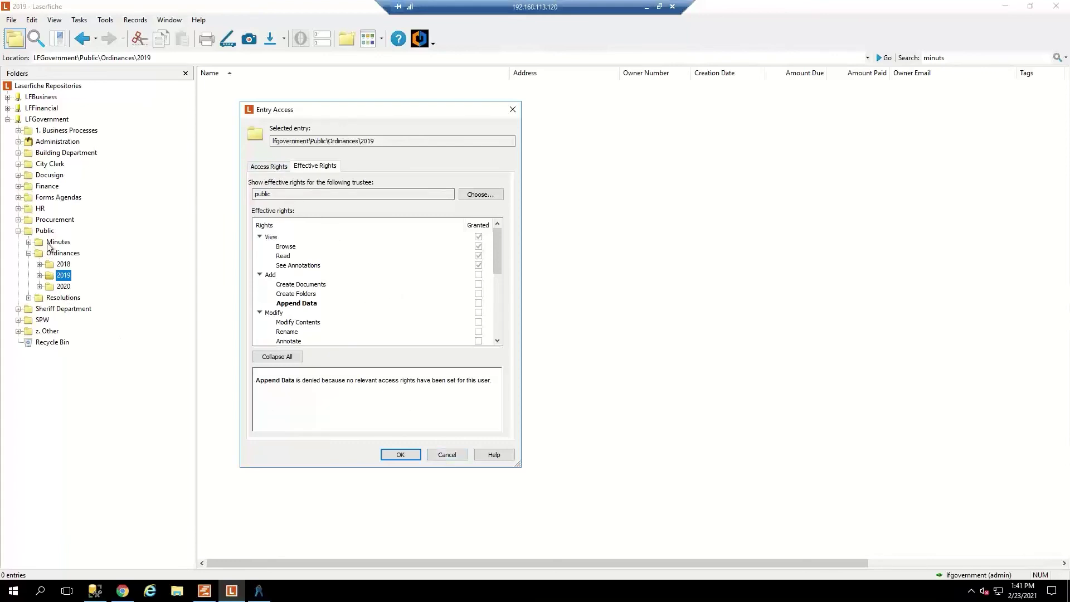
click(41, 232)
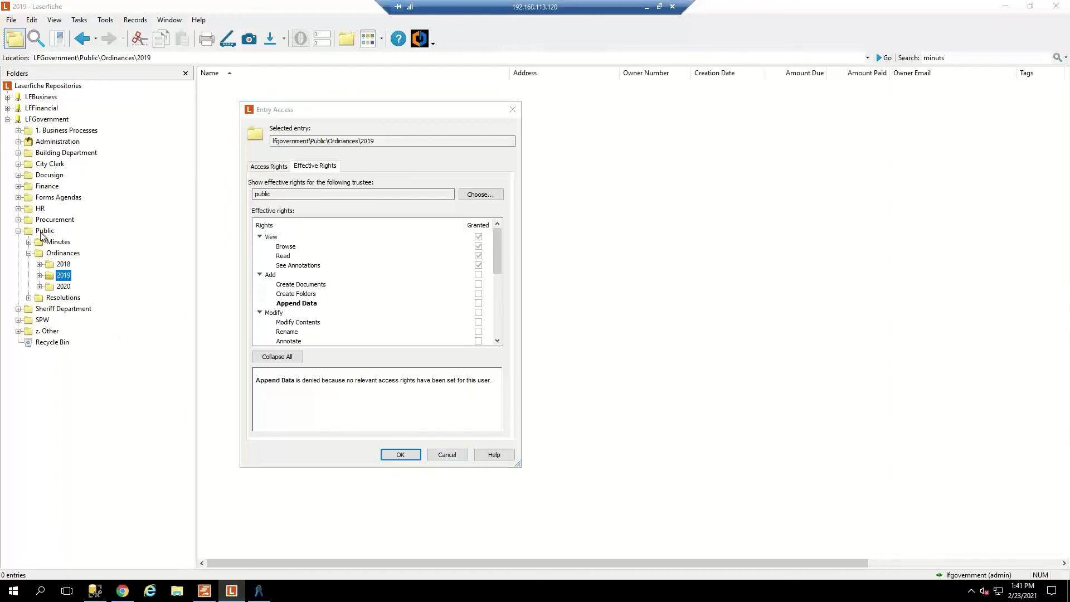
click(449, 456)
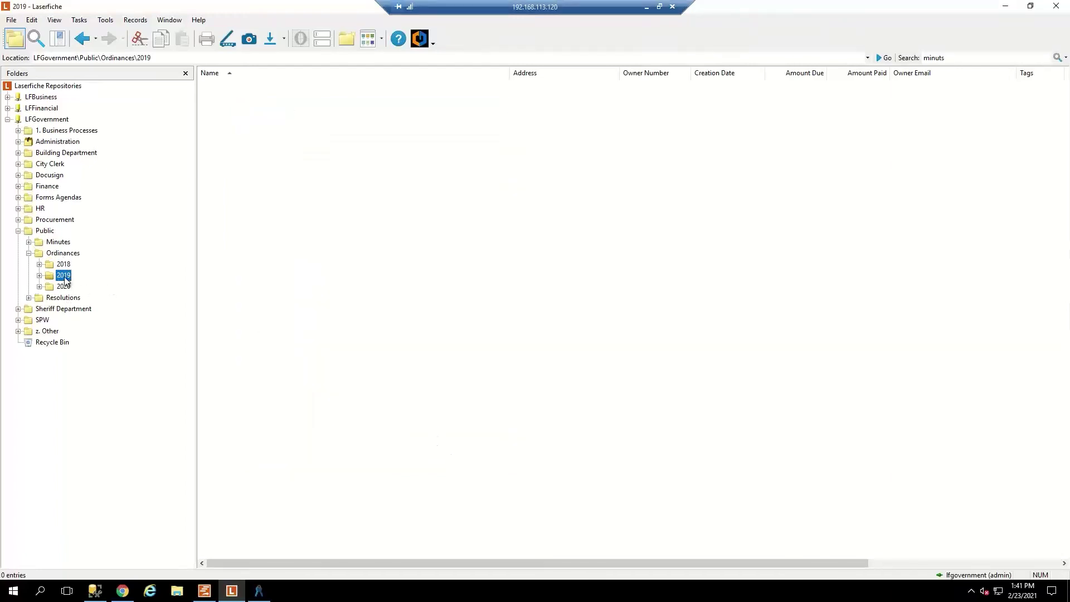
Select Ordinances and Public, collapse Public's tree node, and switch to WebLink Designer in Chrome.
click(61, 254)
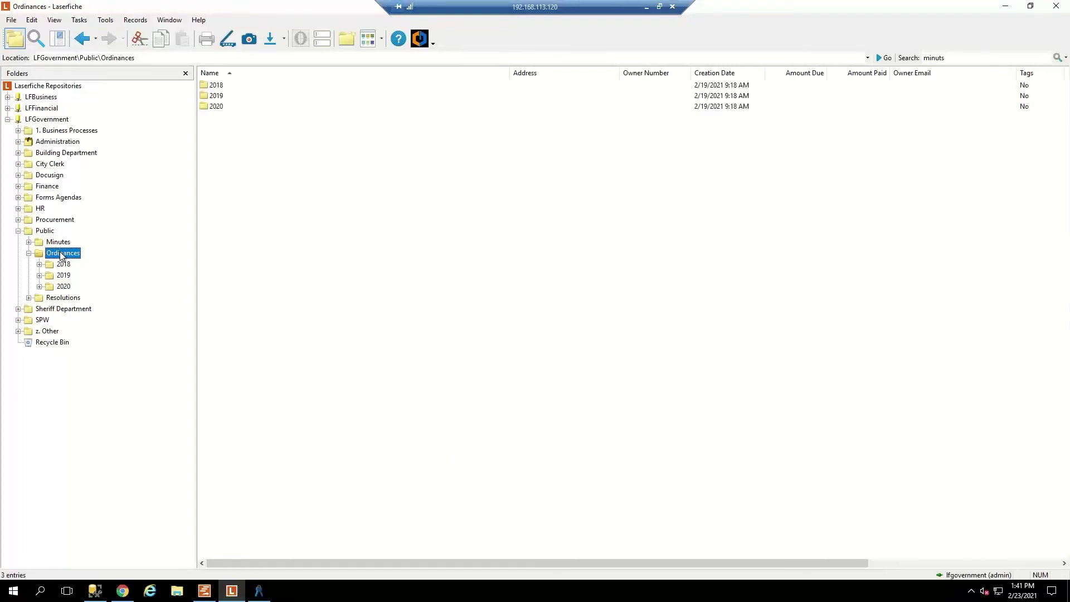
click(45, 233)
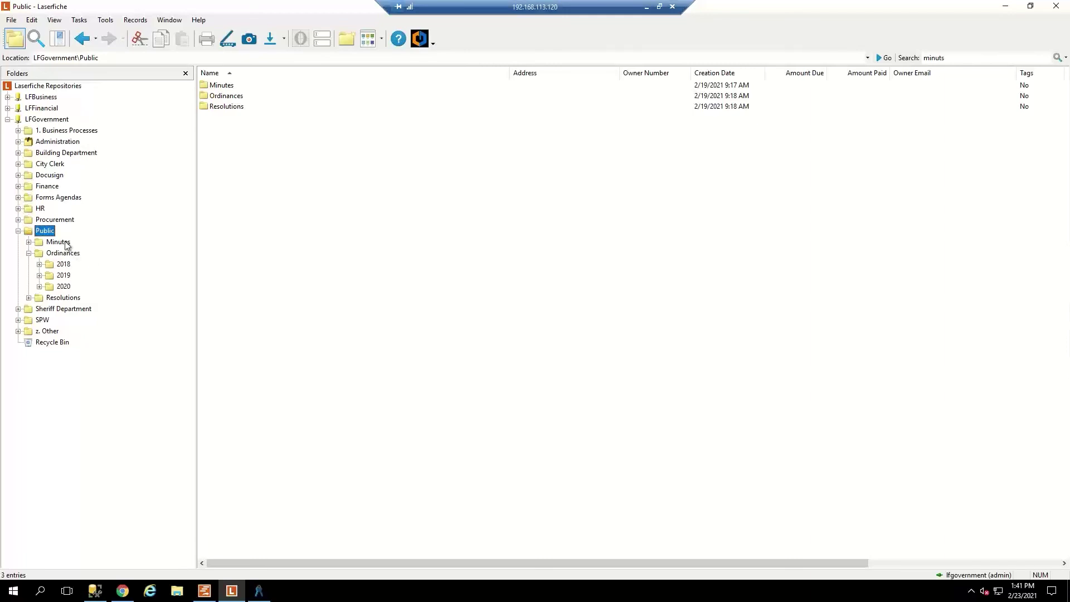
click(19, 230)
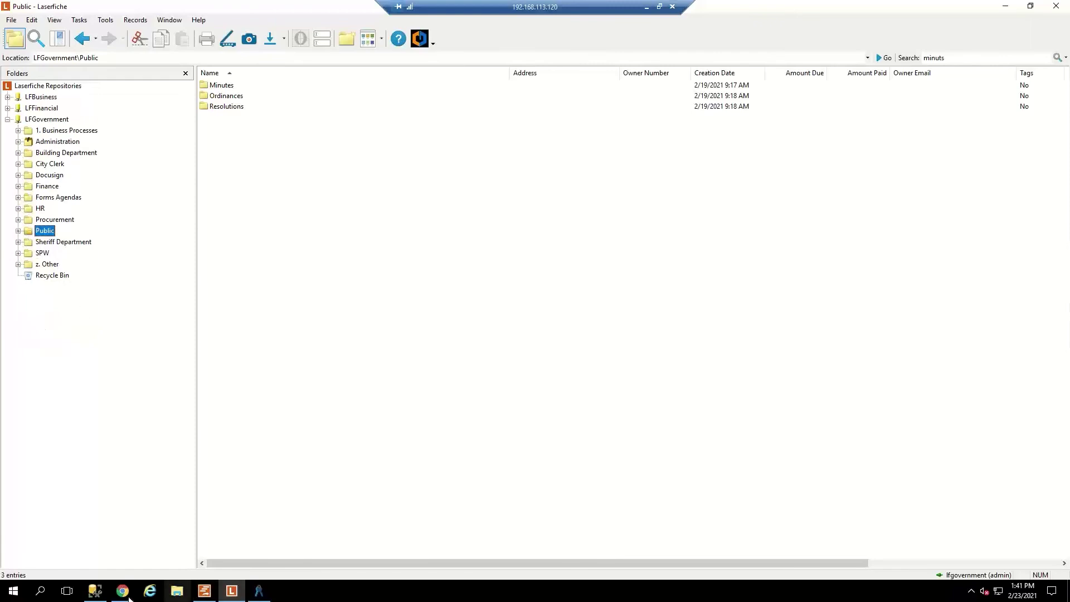
click(129, 598)
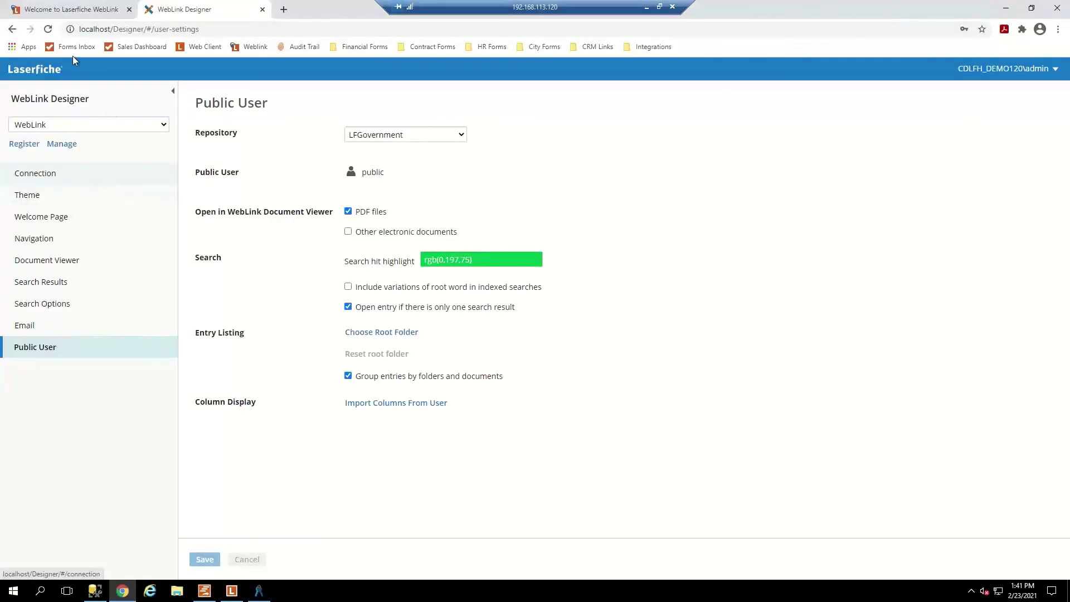
Preview the CDI public portal on the 'Welcome to Laserfiche WebLink' tab.
click(61, 11)
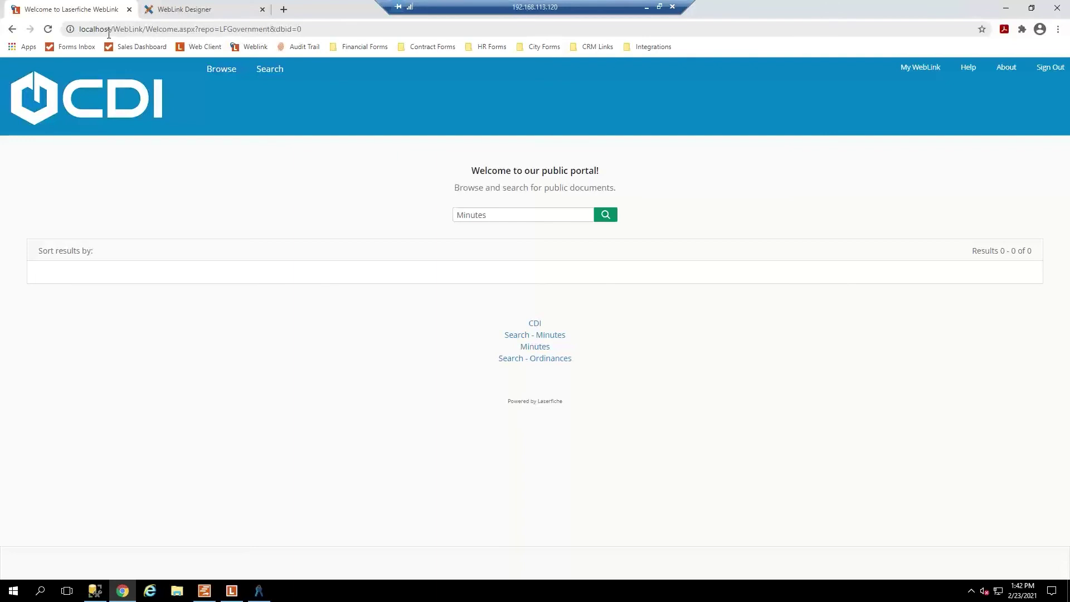
Go back to the WebLink Designer tab and bring up its Search Options page.
click(200, 9)
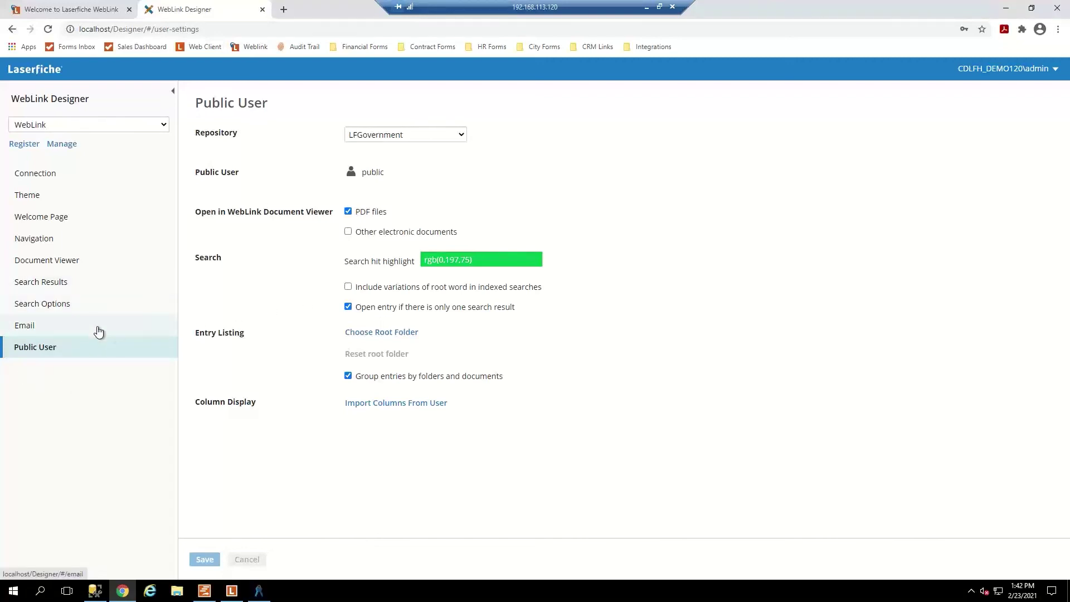
click(56, 310)
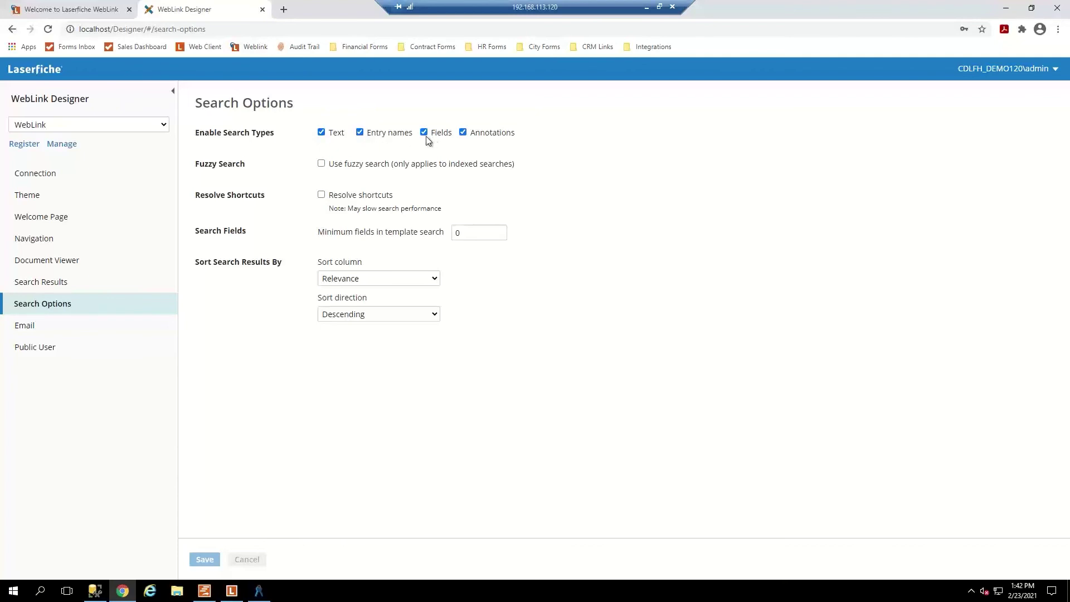
Exclude Annotations from search, and try fuzzy search at 2 letters before disabling it again.
click(463, 132)
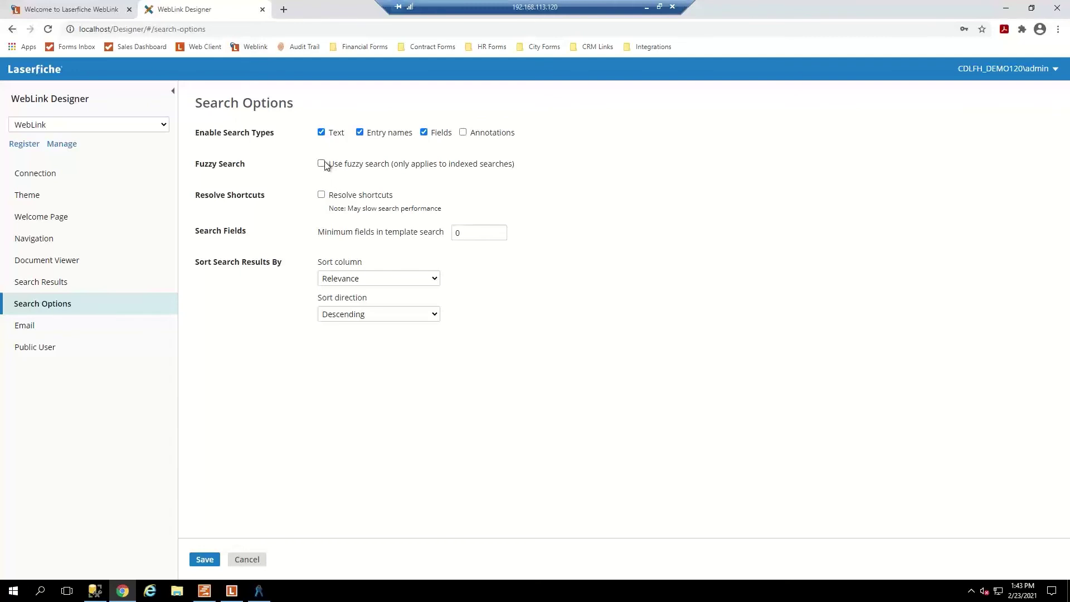
click(322, 164)
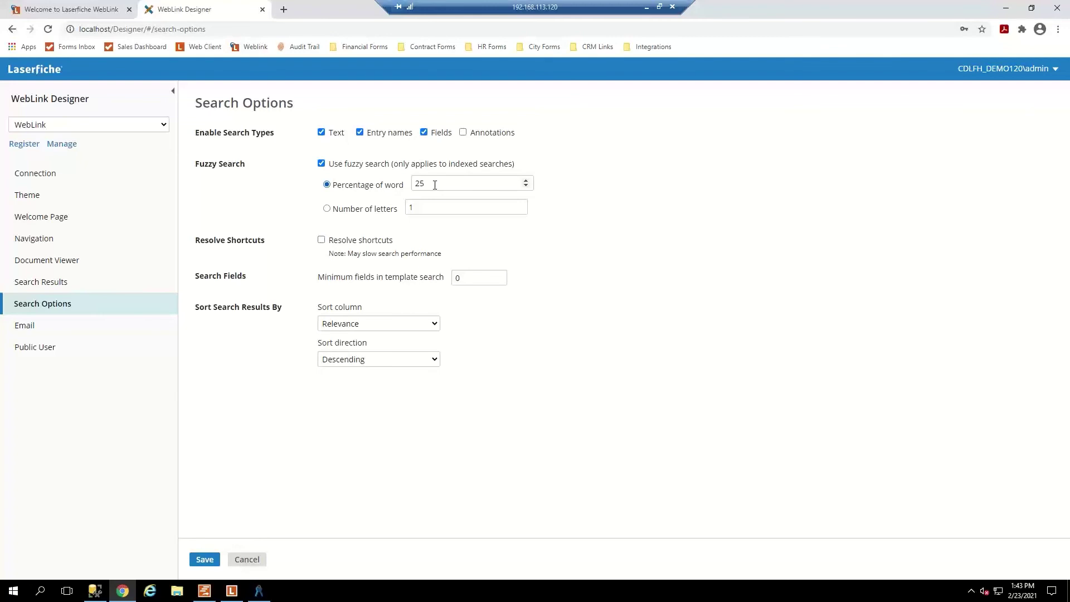
click(328, 209)
double_click(410, 207)
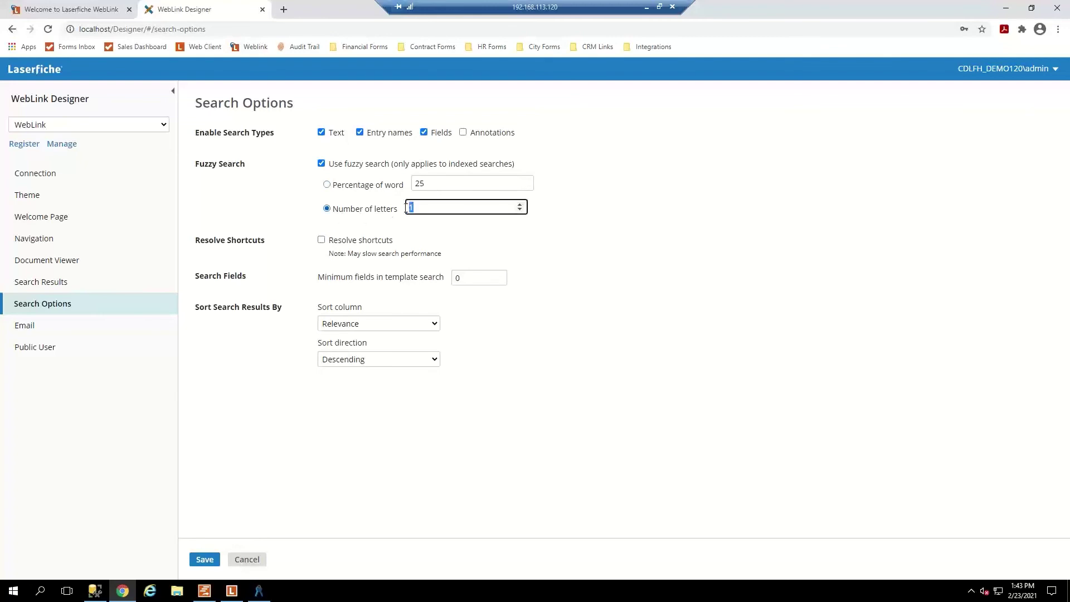
text(2)
click(688, 260)
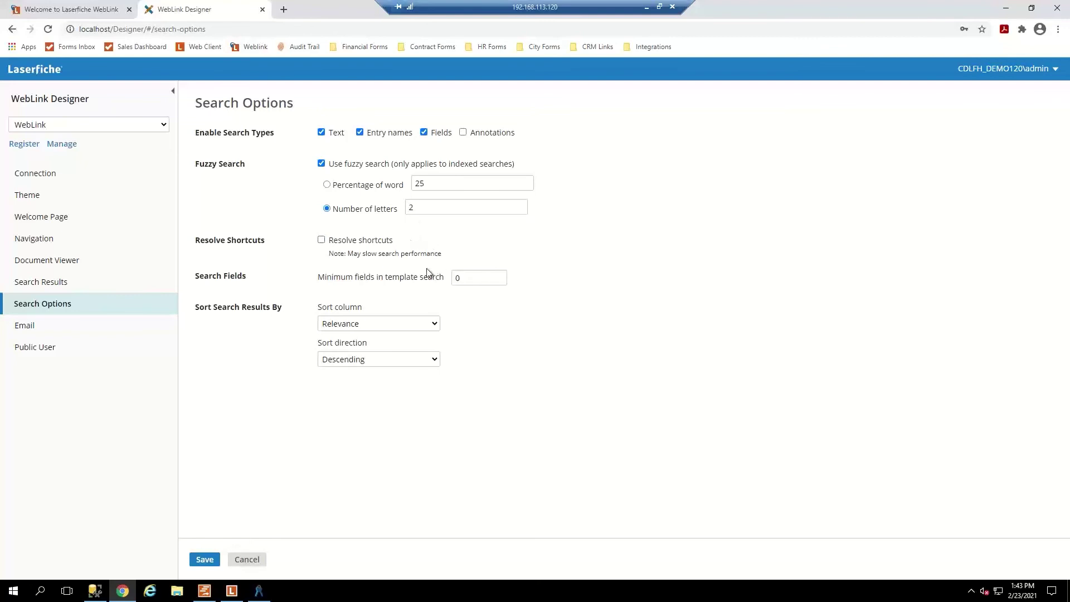
click(322, 164)
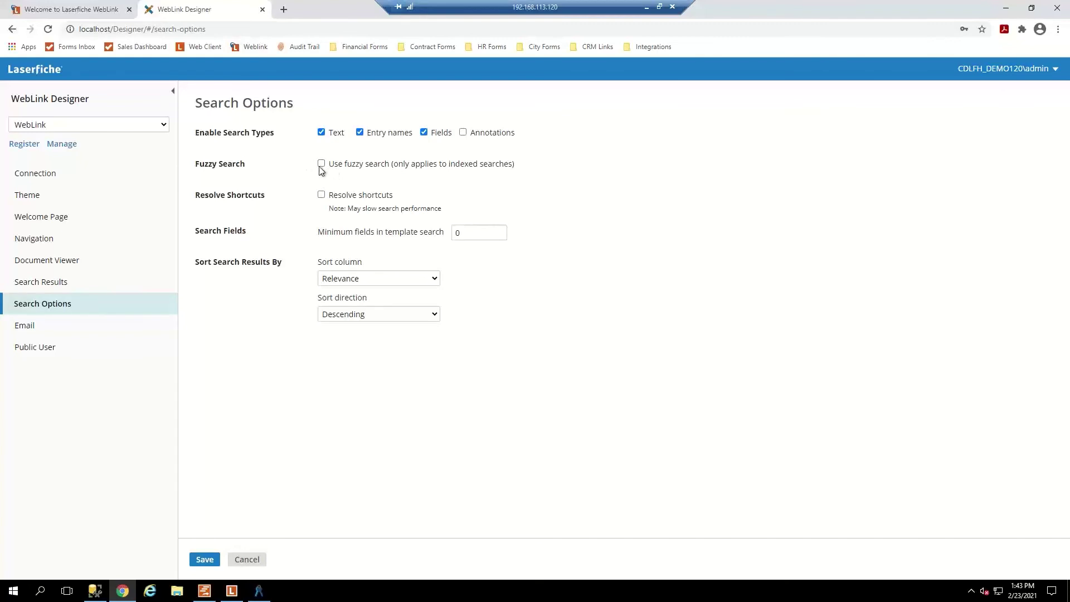
Re-enable fuzzy search based on Percentage of word, changing the value from 25 to 15.
click(322, 164)
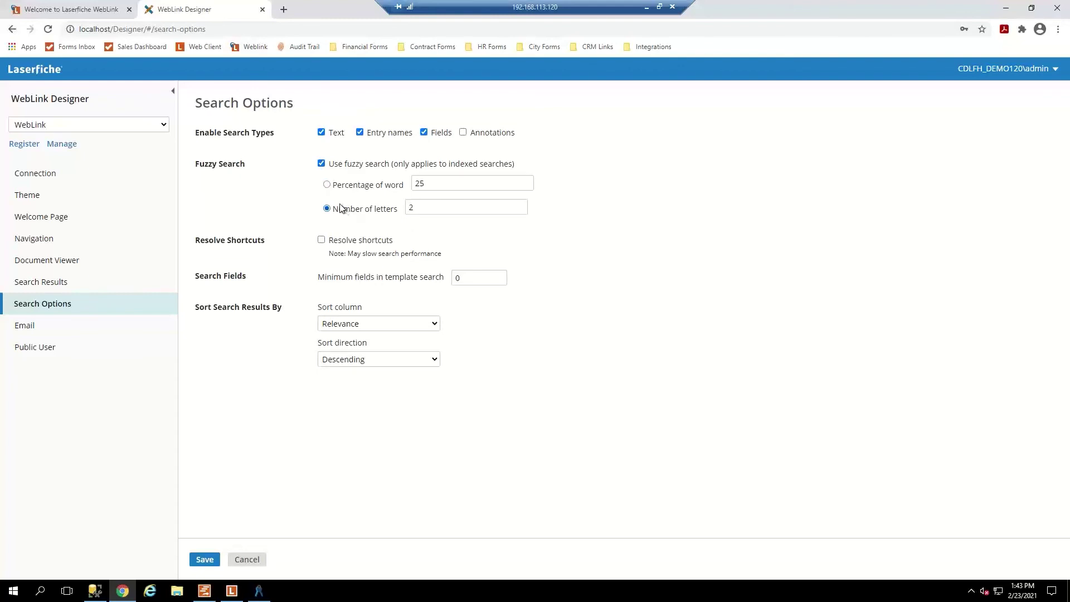
click(327, 185)
double_click(424, 186)
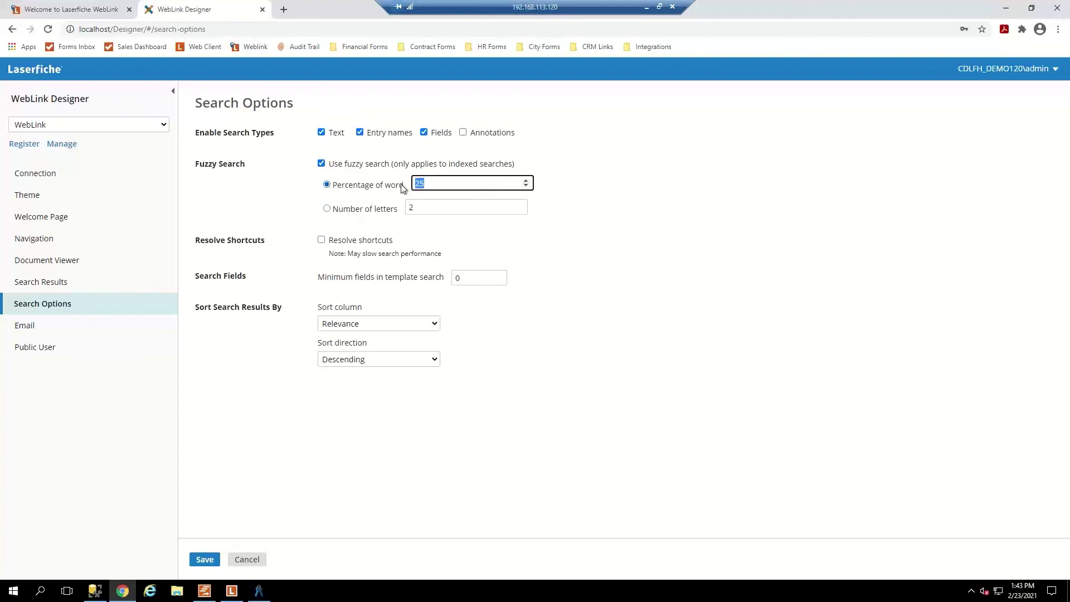
text(15)
click(661, 261)
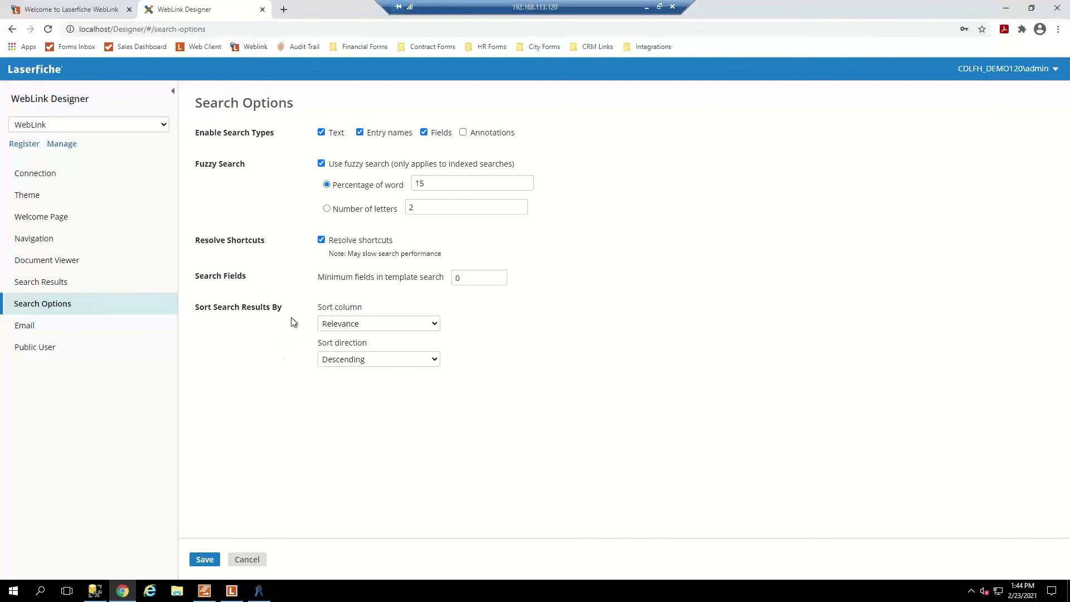
Set Sort column to Creation Date and Sort direction to Ascending, then save.
click(395, 325)
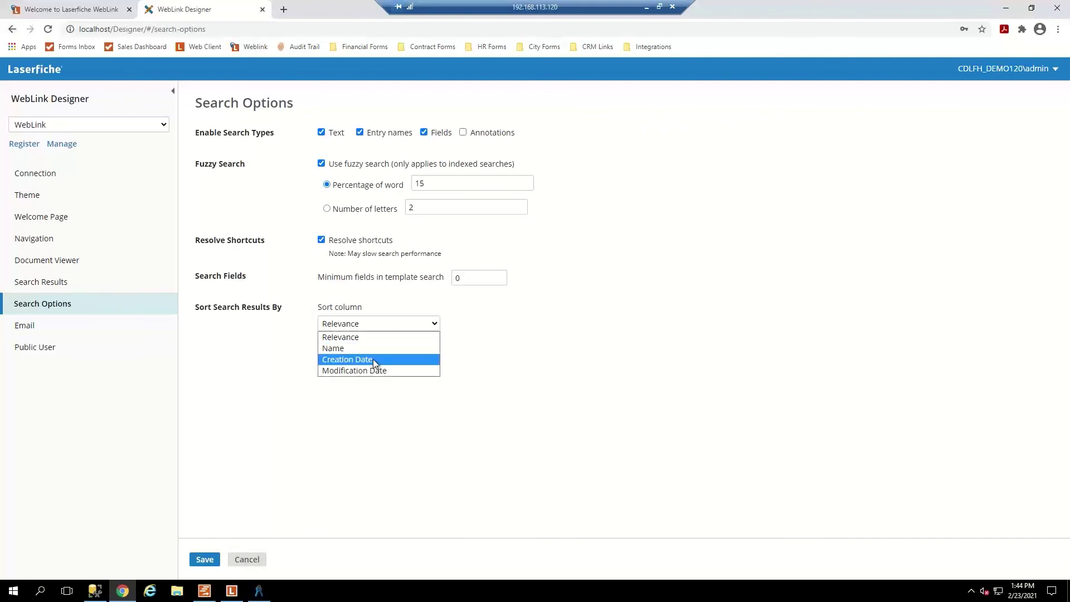
click(389, 322)
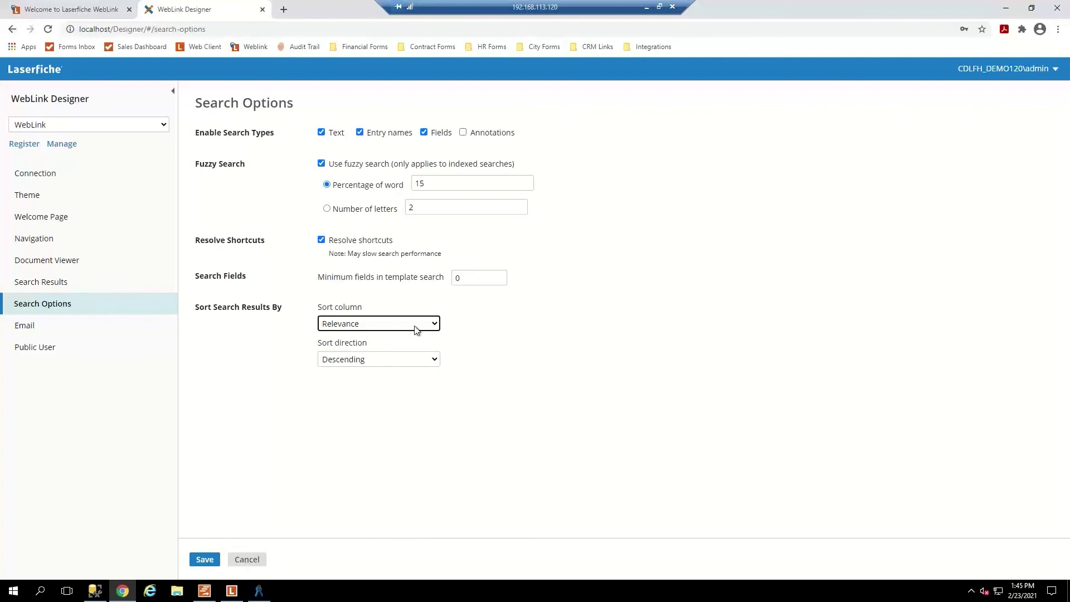
click(415, 328)
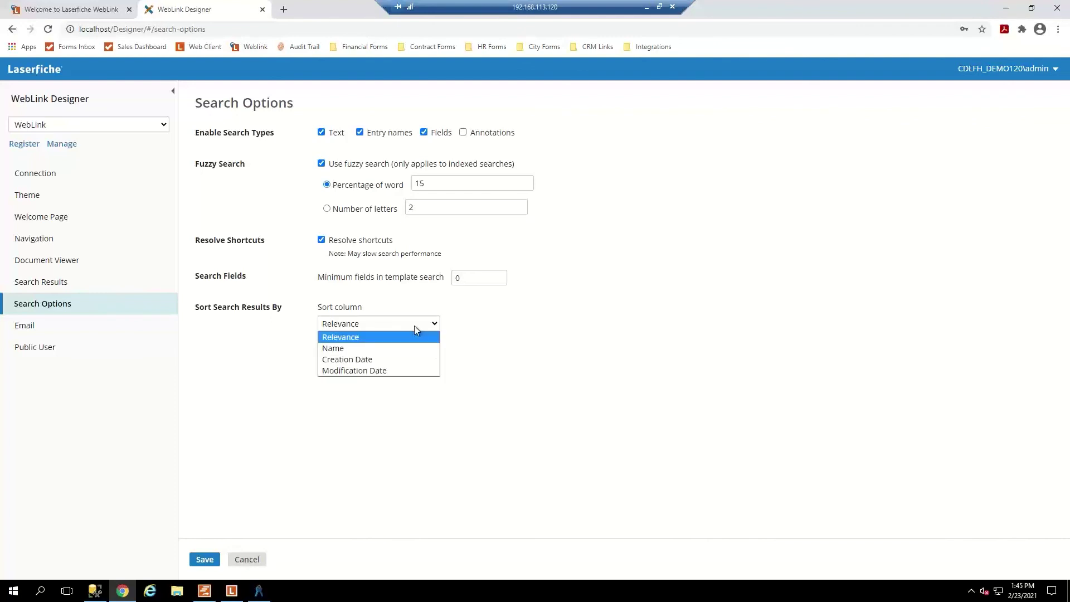
click(381, 360)
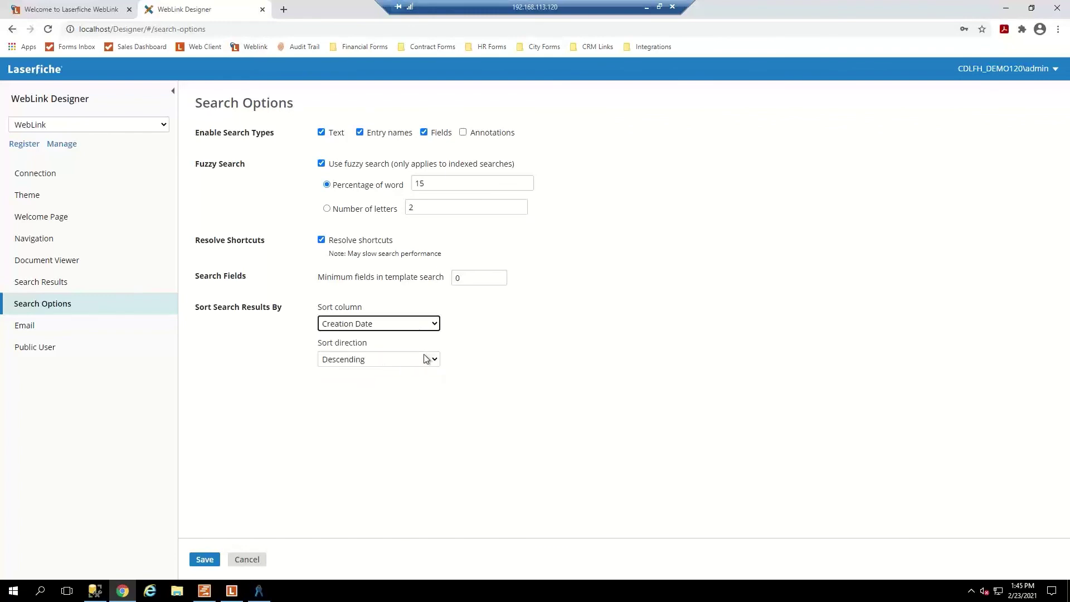
click(426, 359)
click(382, 384)
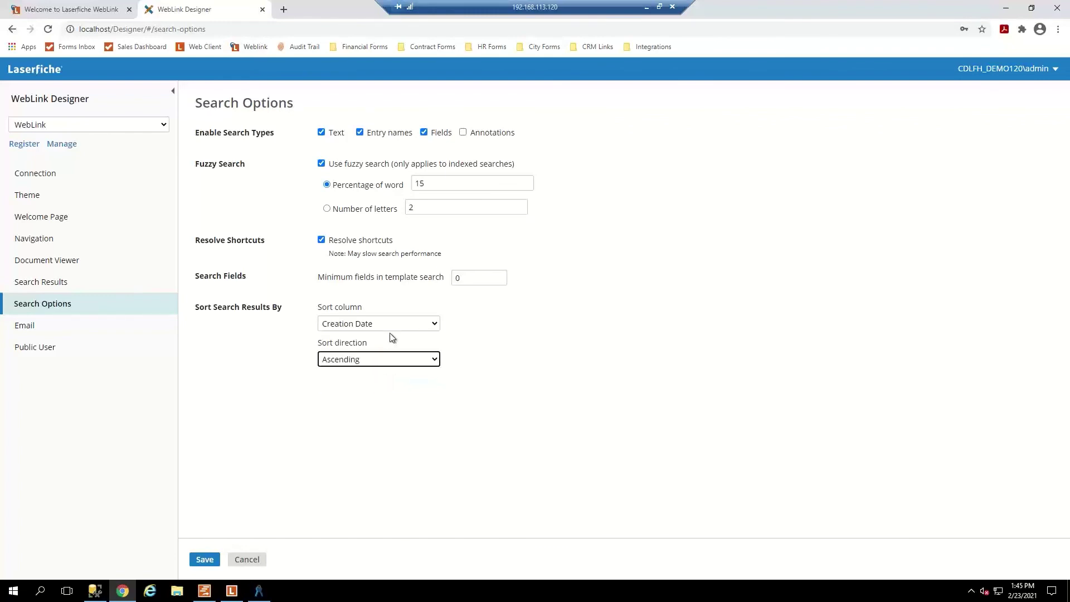
click(205, 559)
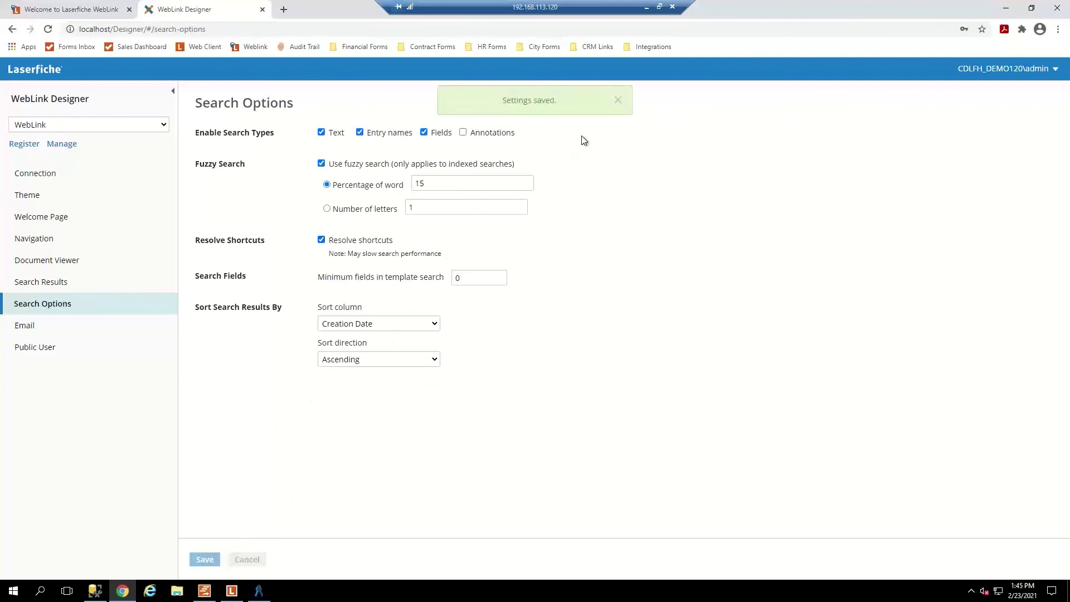
Dismiss the 'Settings saved.' message and advance to the Resources slide of Laserfiche support links.
click(618, 102)
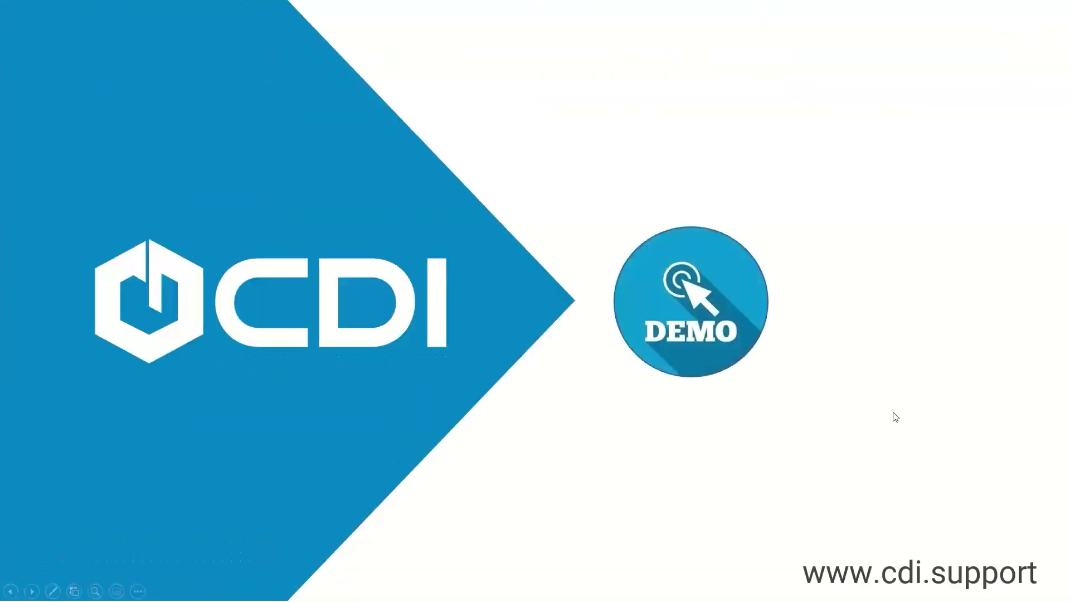
click(895, 417)
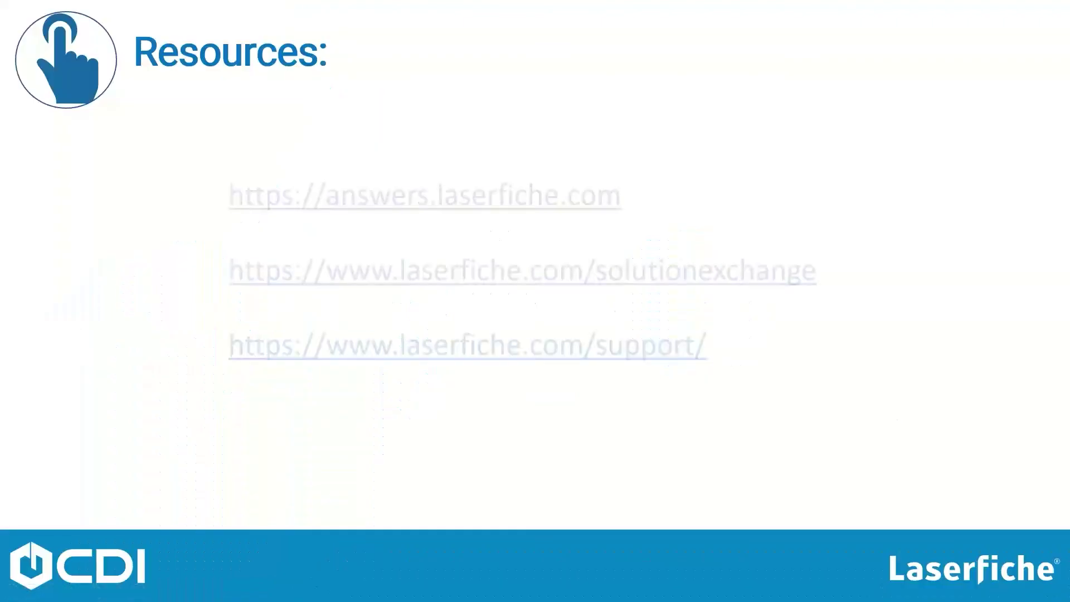